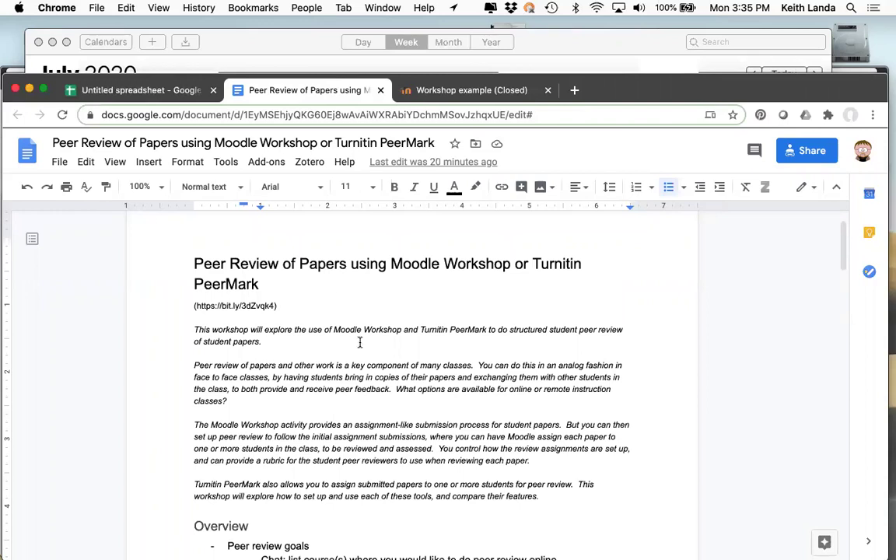
# - Read the Google Docs peer review notes down to the Workshop section, then show the 'Workshop example (Closed)' tab
pyautogui.scroll(-4, 361, 342)
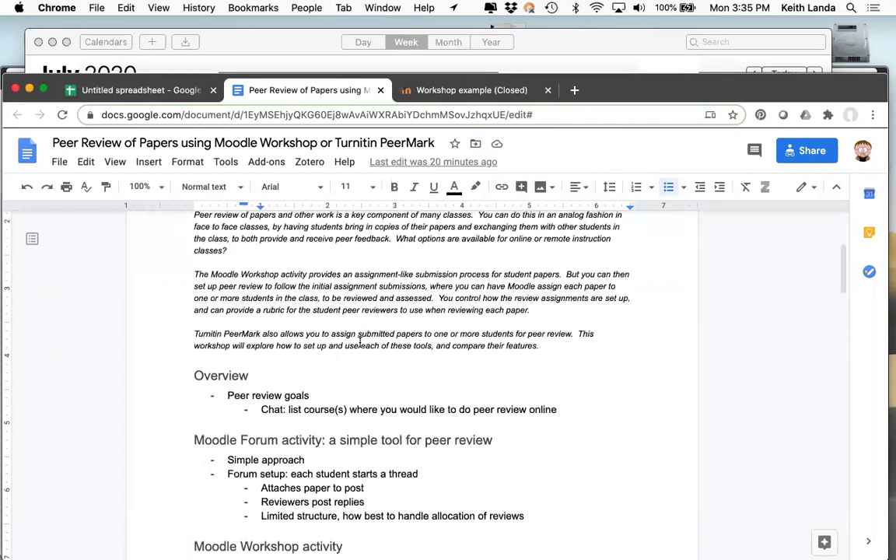
pyautogui.scroll(2, 360, 342)
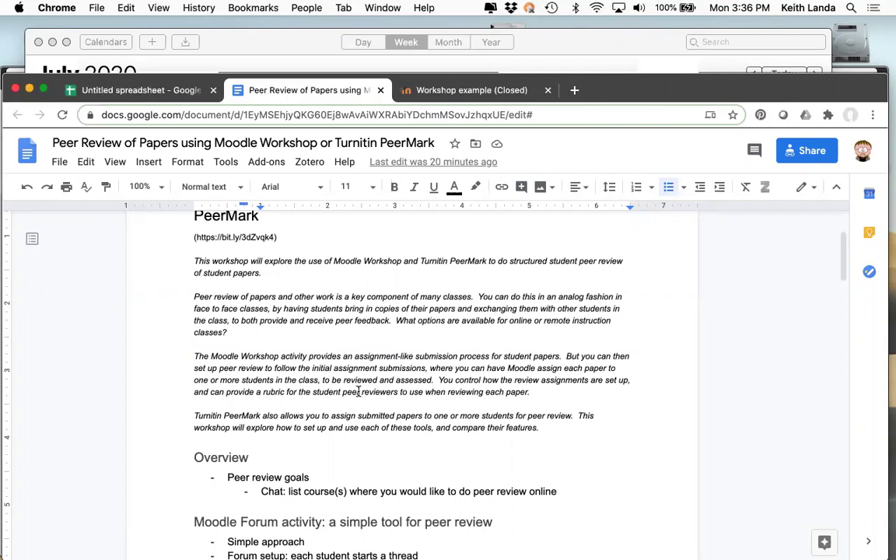
pyautogui.scroll(-2, 359, 392)
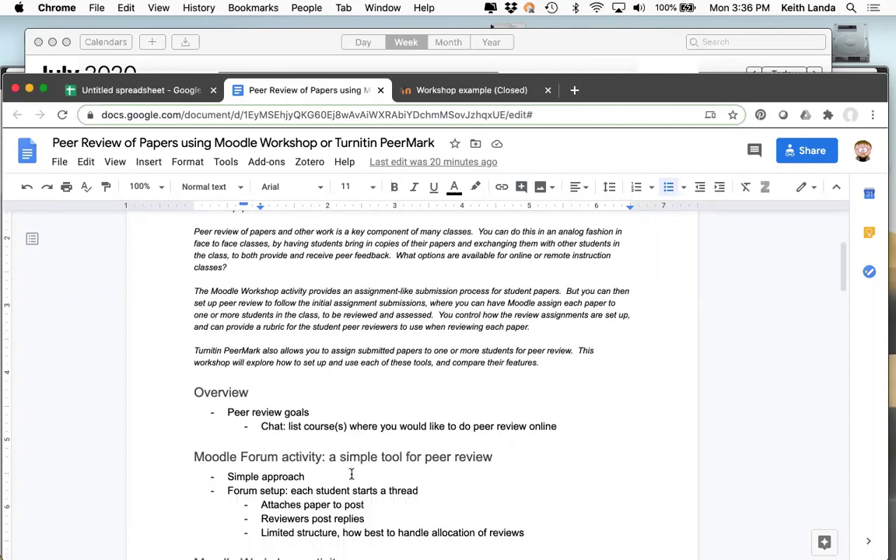
pyautogui.scroll(-2, 350, 478)
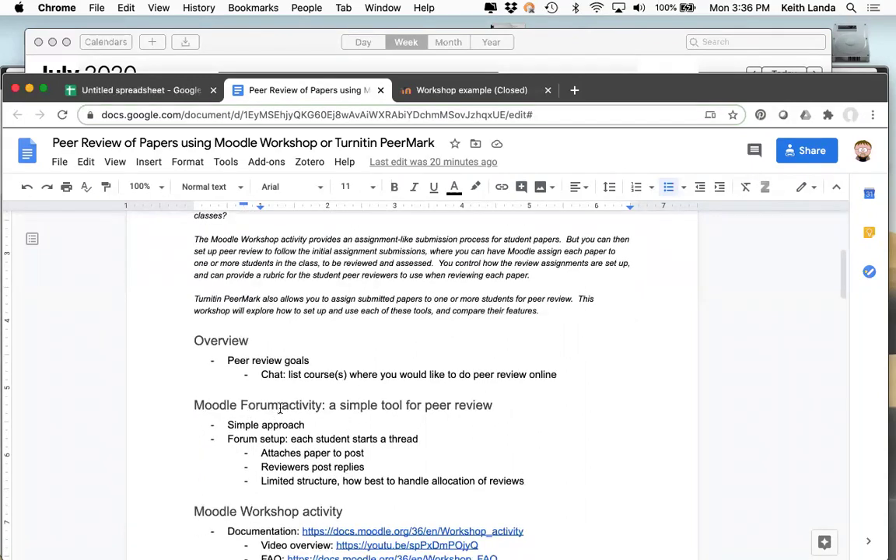
pyautogui.click(481, 97)
# - From the Landa Sandbox 5 course page, add a Forum to the Workshop: Structured peer review section
pyautogui.scroll(2, 413, 202)
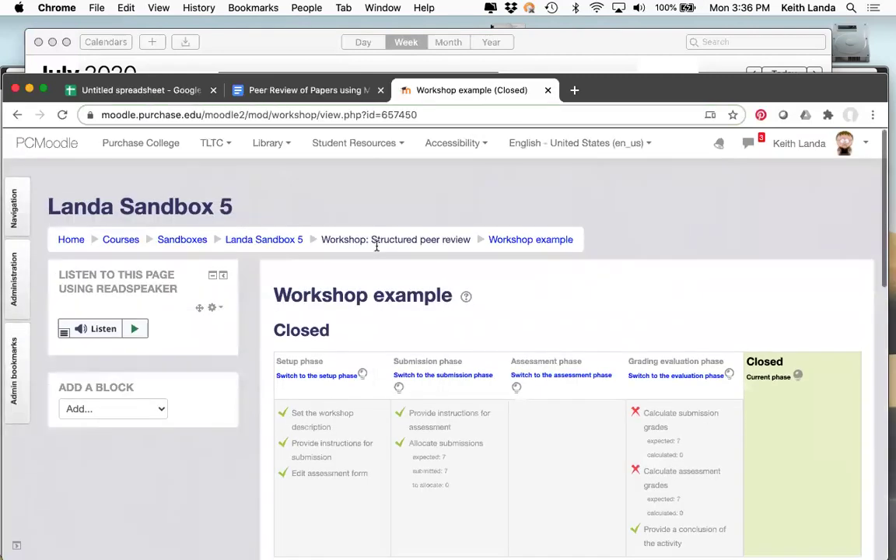
pyautogui.click(258, 240)
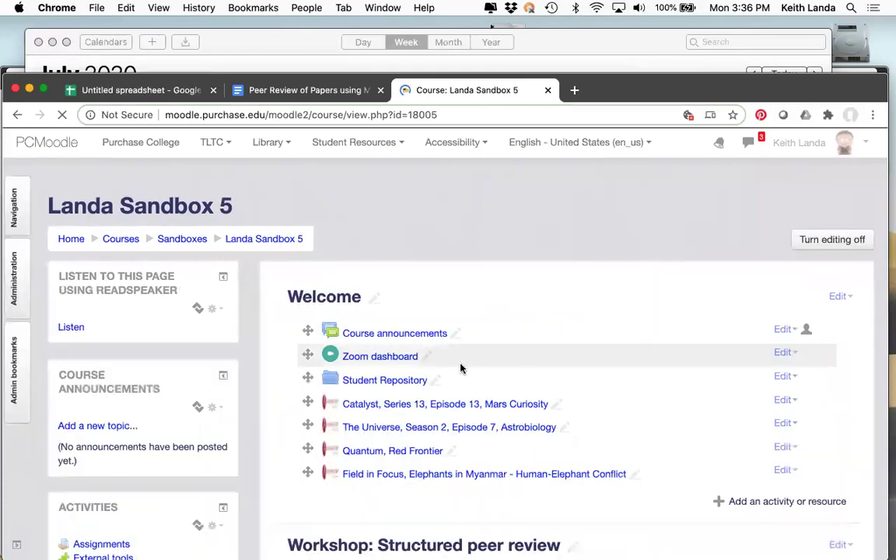
pyautogui.scroll(-3, 607, 434)
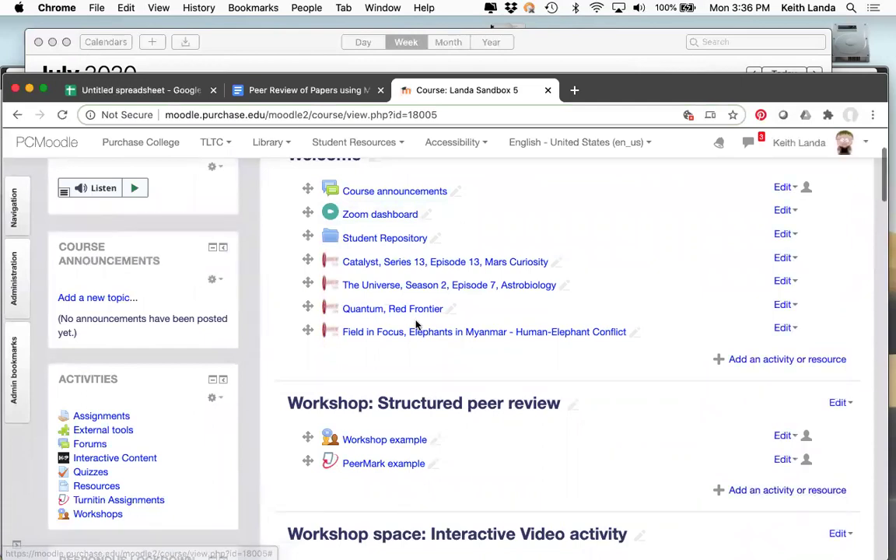
pyautogui.click(752, 493)
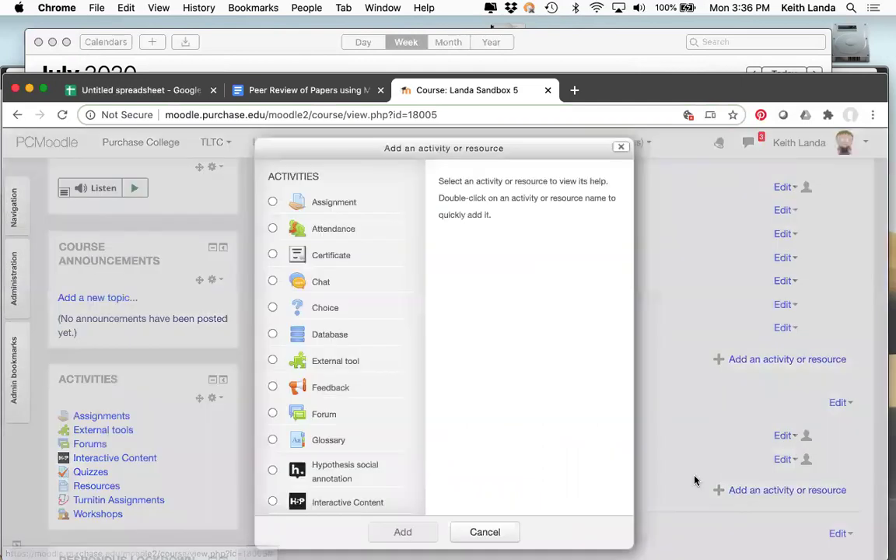
pyautogui.click(273, 414)
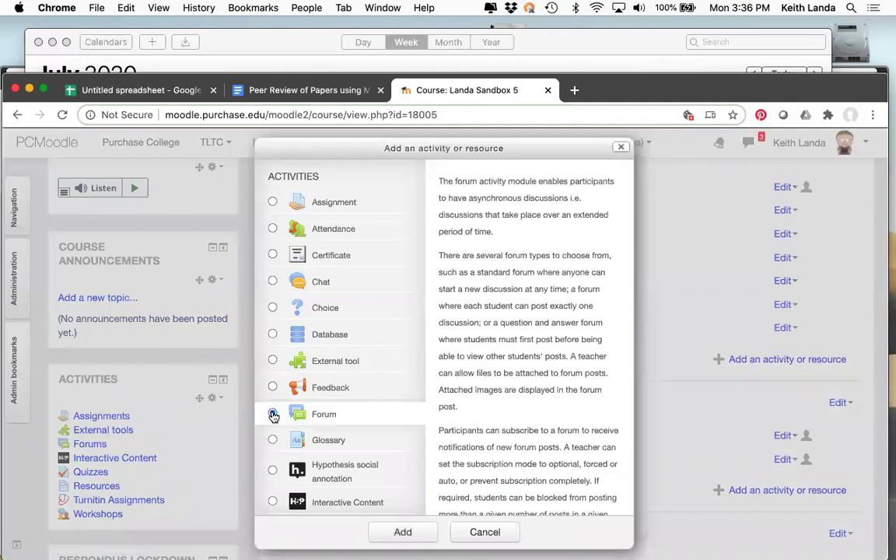
pyautogui.click(403, 532)
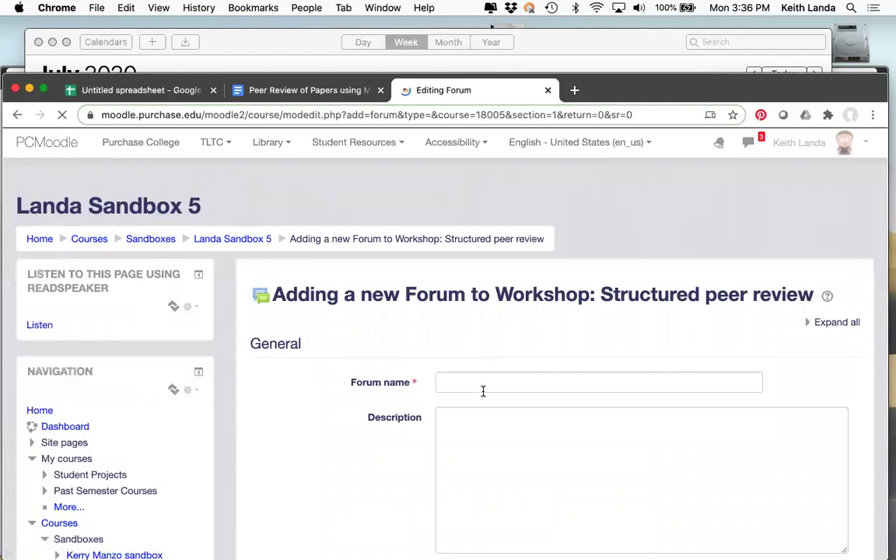
# - Name the forum 'paper review' with the description 'upload your first draft......'
pyautogui.click(482, 391)
pyautogui.write('paper review')
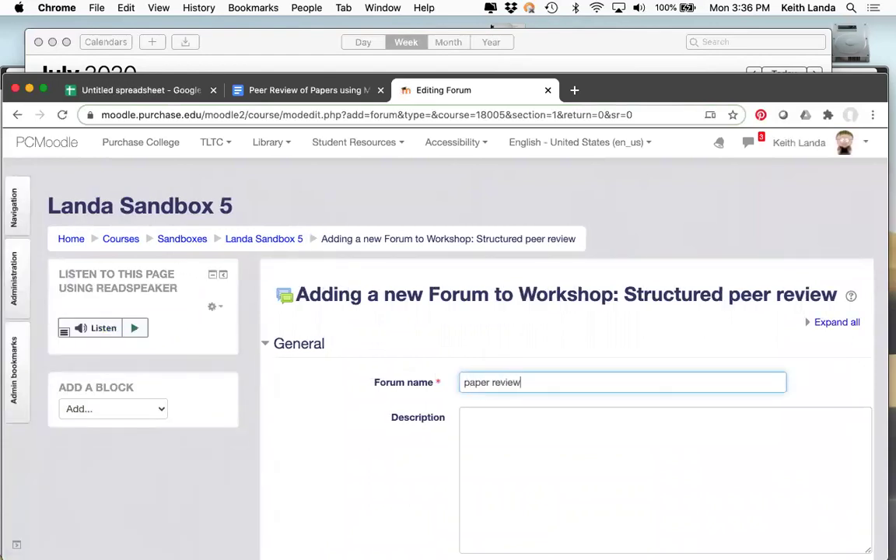
pyautogui.scroll(-2, 434, 437)
pyautogui.click(524, 440)
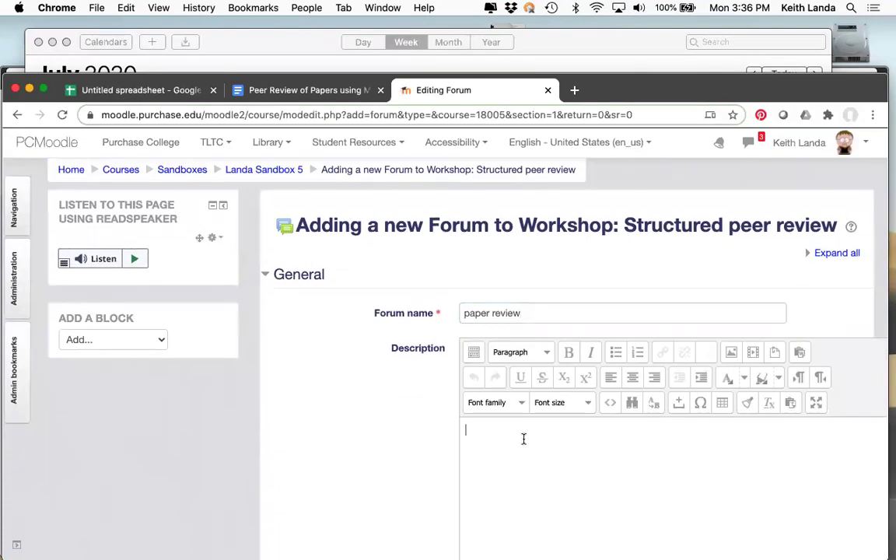
pyautogui.write('uplo')
pyautogui.press('BackSpace')
pyautogui.write('oad your first draft......')
# - Set the forum type to 'Each person posts one discussion', save and display it, then go to the student browser
pyautogui.scroll(-8, 402, 441)
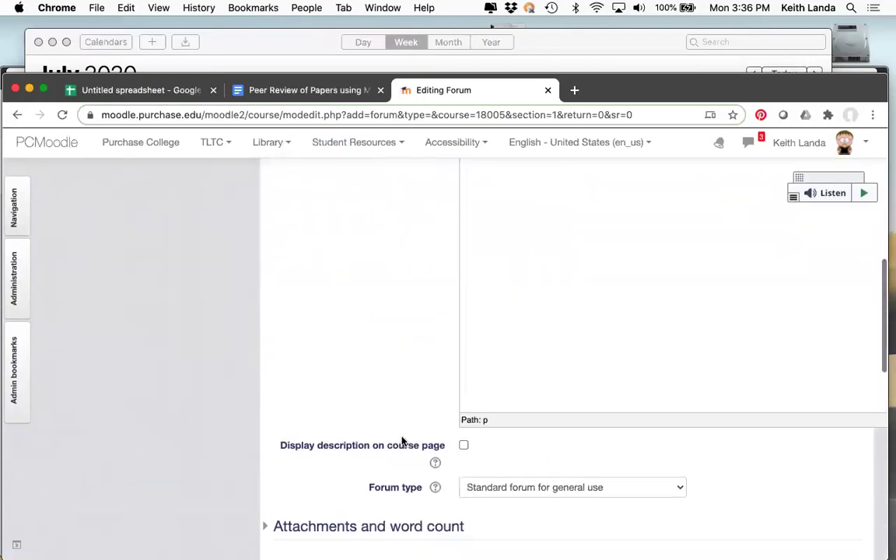
pyautogui.scroll(-3, 402, 441)
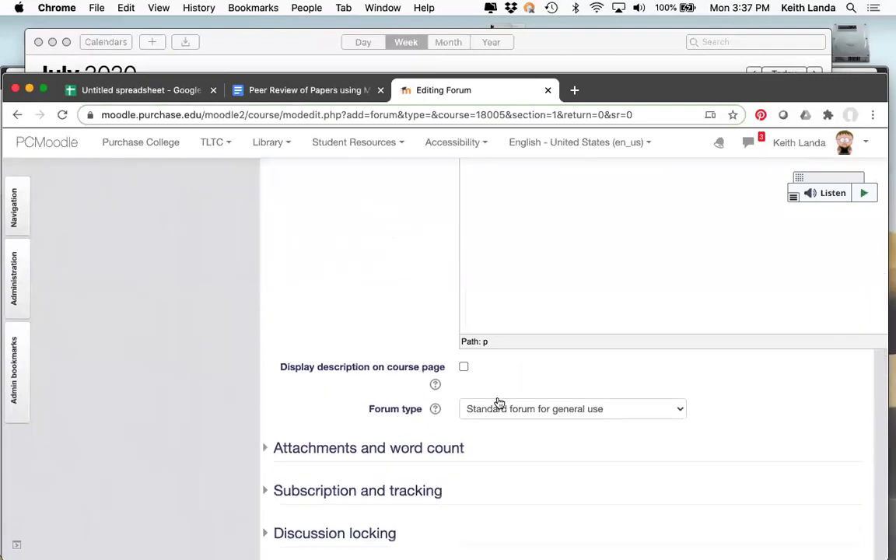
pyautogui.scroll(-1, 571, 401)
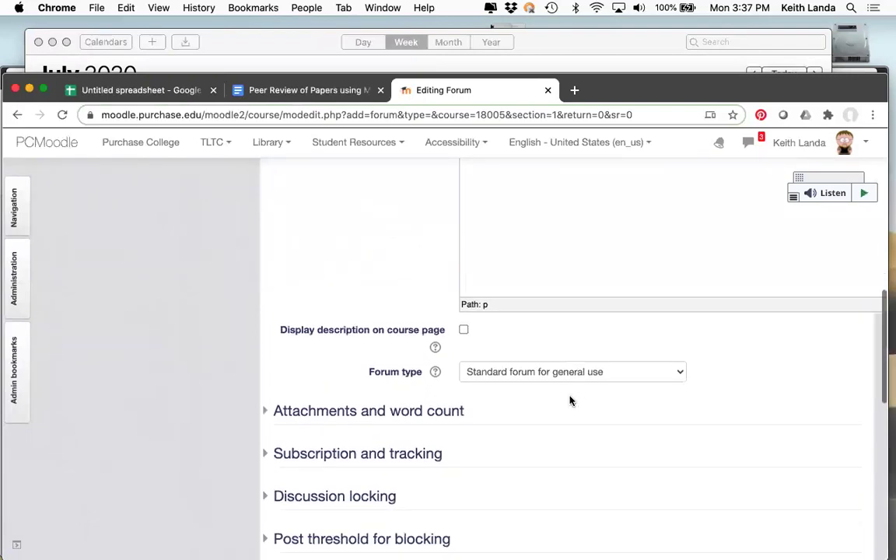
pyautogui.click(567, 373)
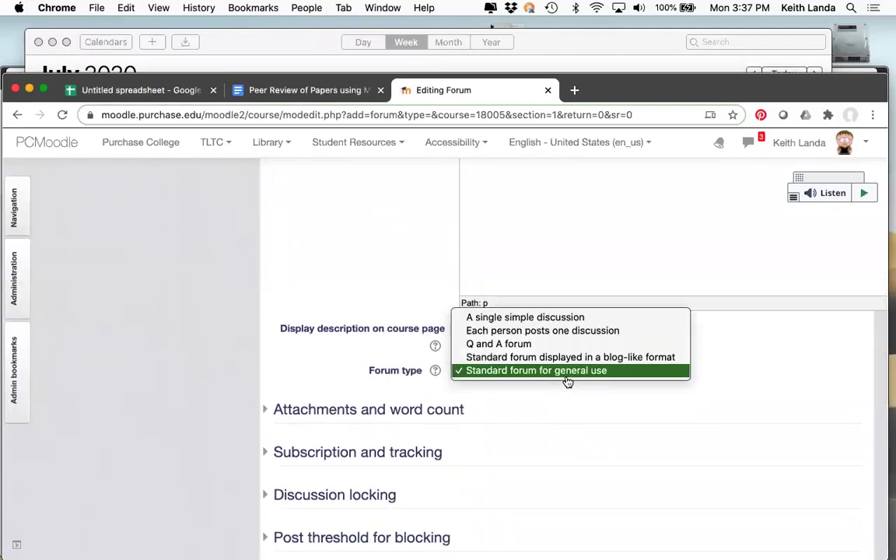
pyautogui.click(552, 332)
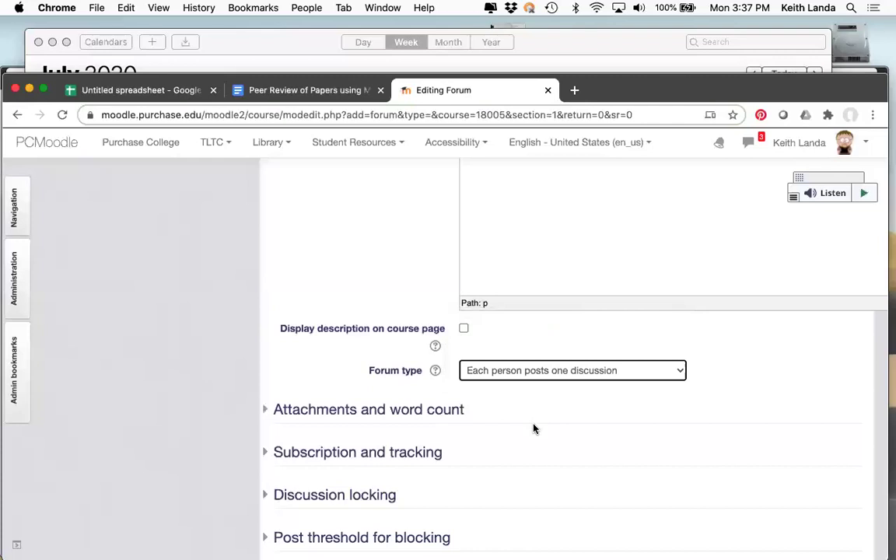
pyautogui.scroll(-3, 534, 429)
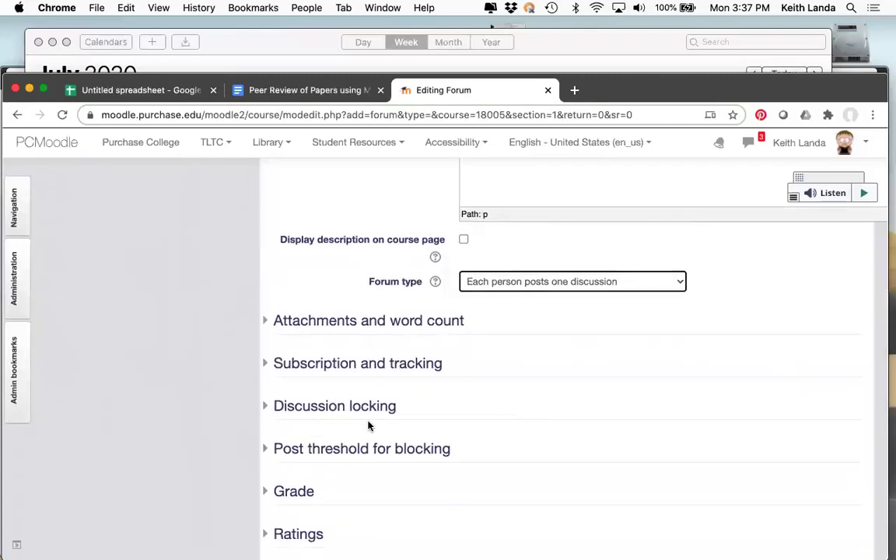
pyautogui.scroll(-10, 369, 425)
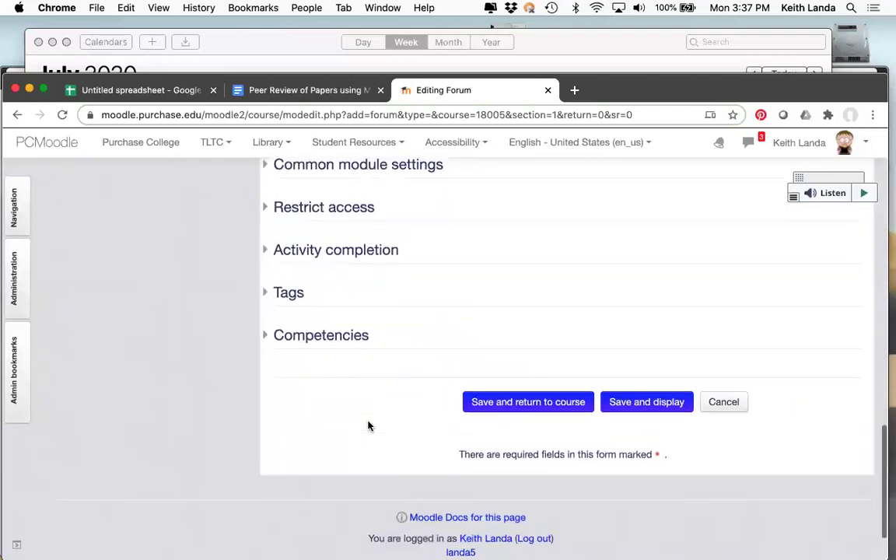
pyautogui.click(644, 399)
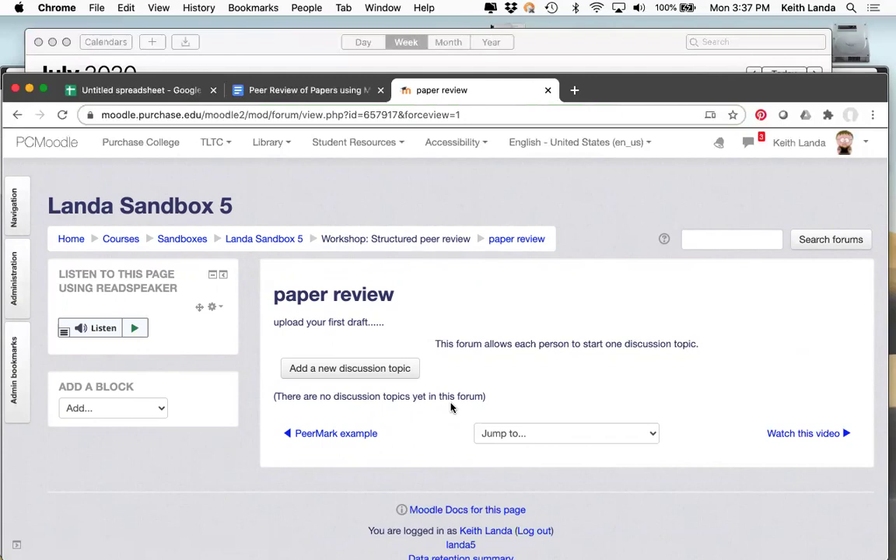
pyautogui.press('super+Tab')
pyautogui.press('super+Tab')
pyautogui.press('super+Tab')
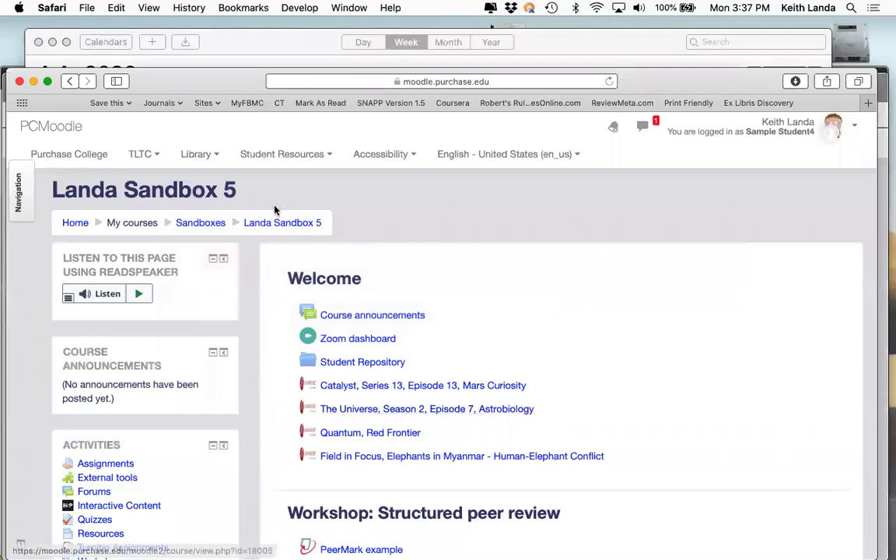
# - As the student, reload the course and start a new discussion in the paper review forum
pyautogui.click(610, 81)
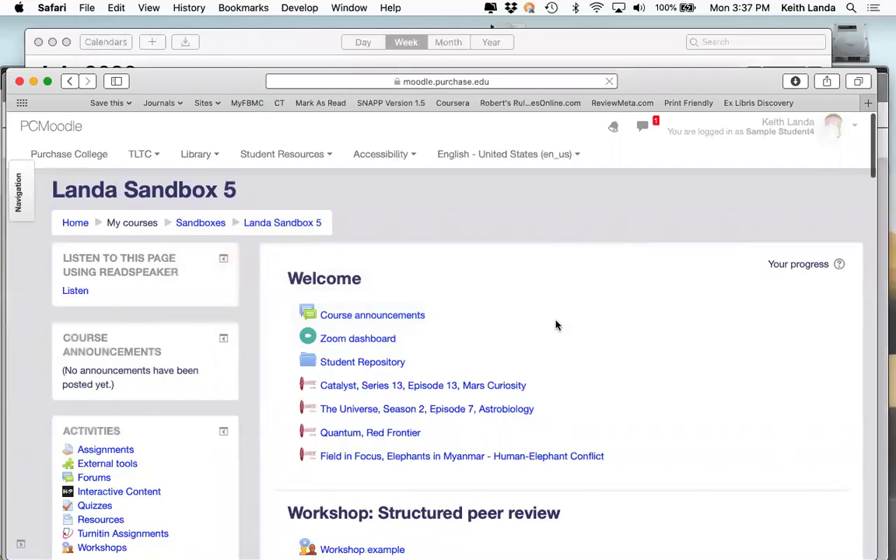
pyautogui.scroll(-4, 556, 325)
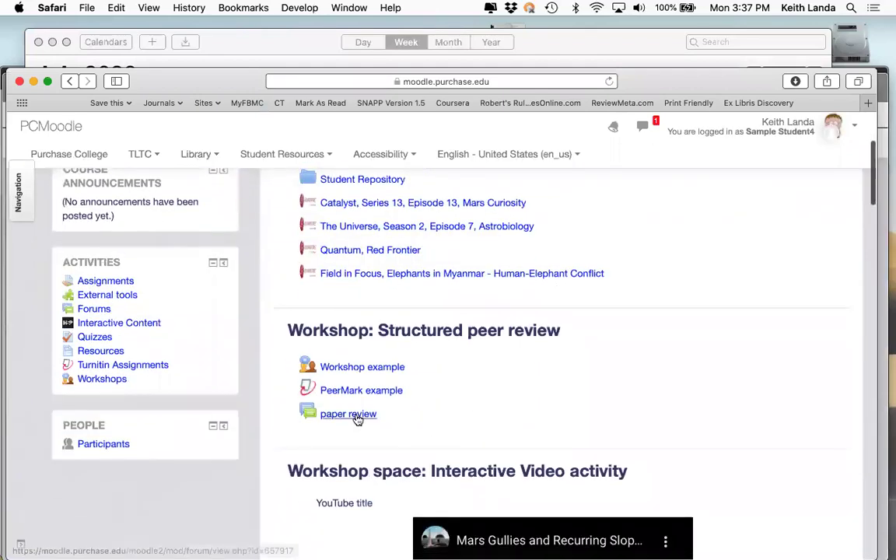
pyautogui.click(357, 417)
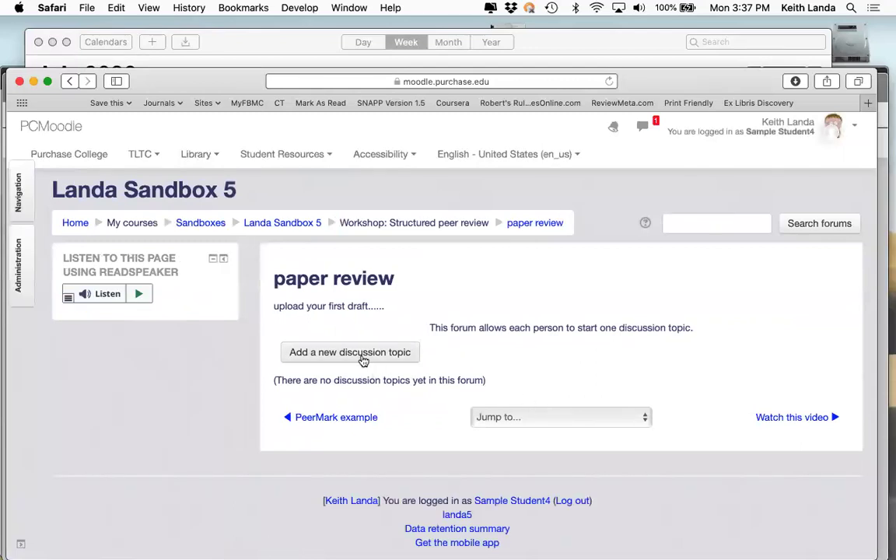
pyautogui.click(354, 353)
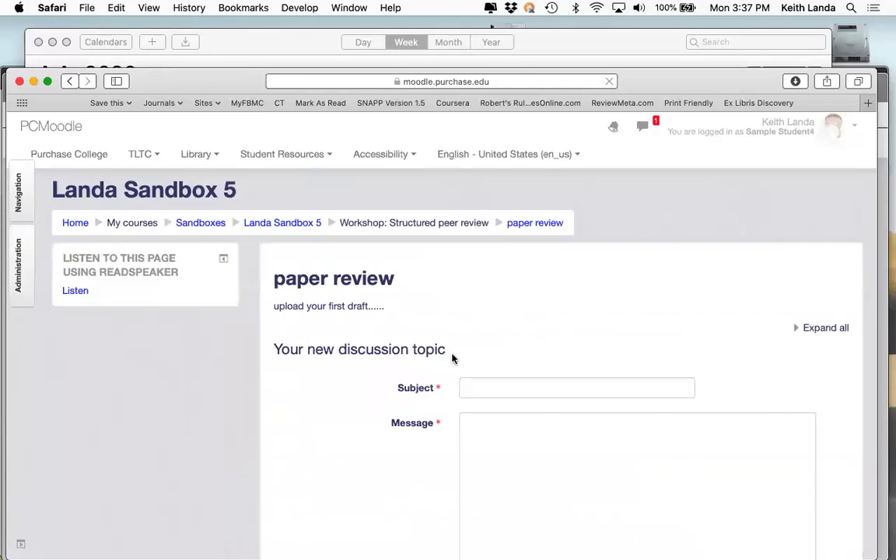
# - Enter the subject 'here's my paper' with placeholder message text, then switch to Finder
pyautogui.click(487, 388)
pyautogui.write('h')
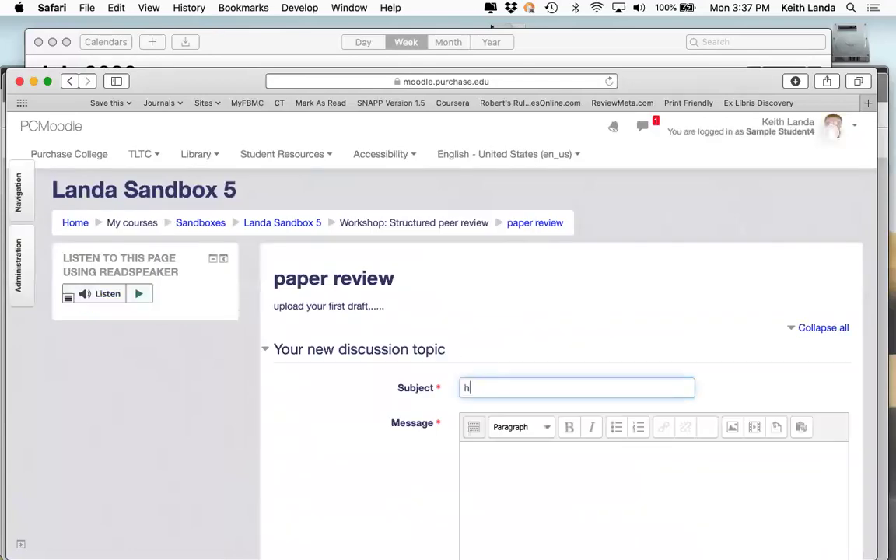
pyautogui.write("ere's my paper")
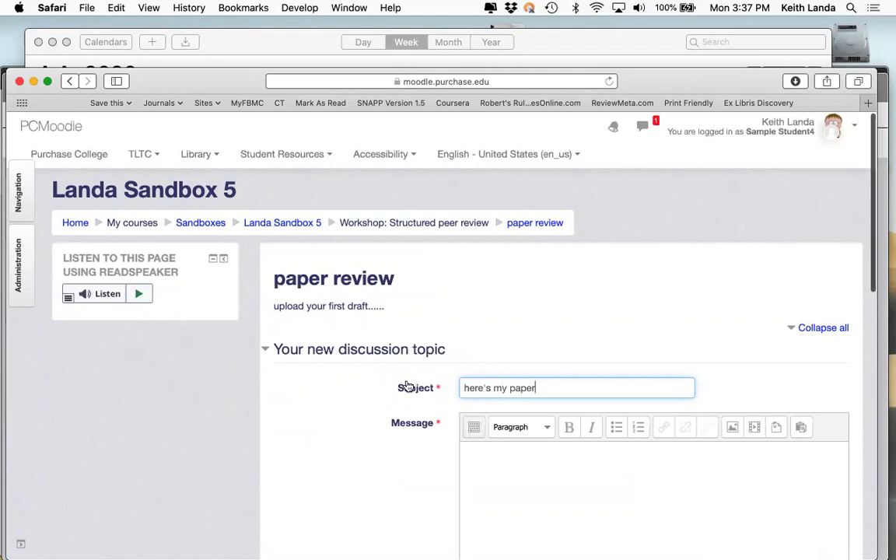
pyautogui.scroll(-3, 406, 491)
pyautogui.click(513, 375)
pyautogui.write('flake fklajjf kdalj f aj;l')
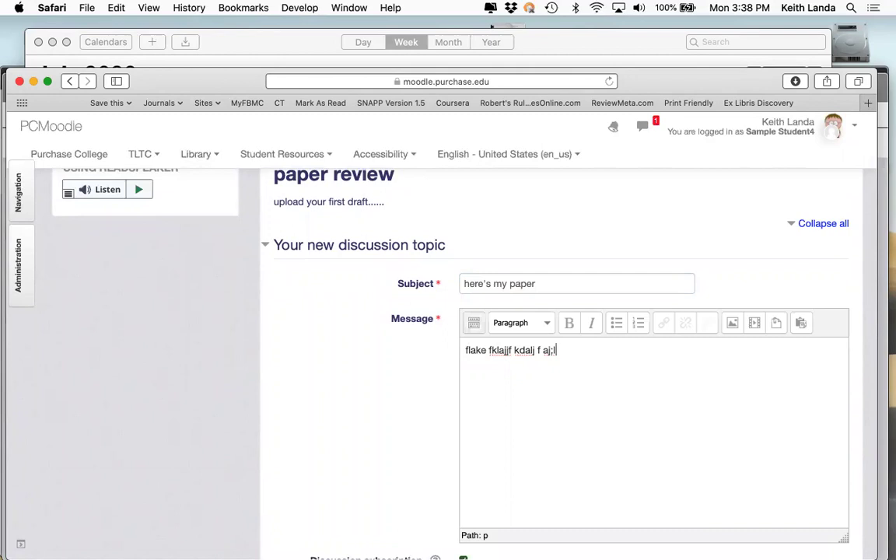
pyautogui.scroll(-6, 338, 423)
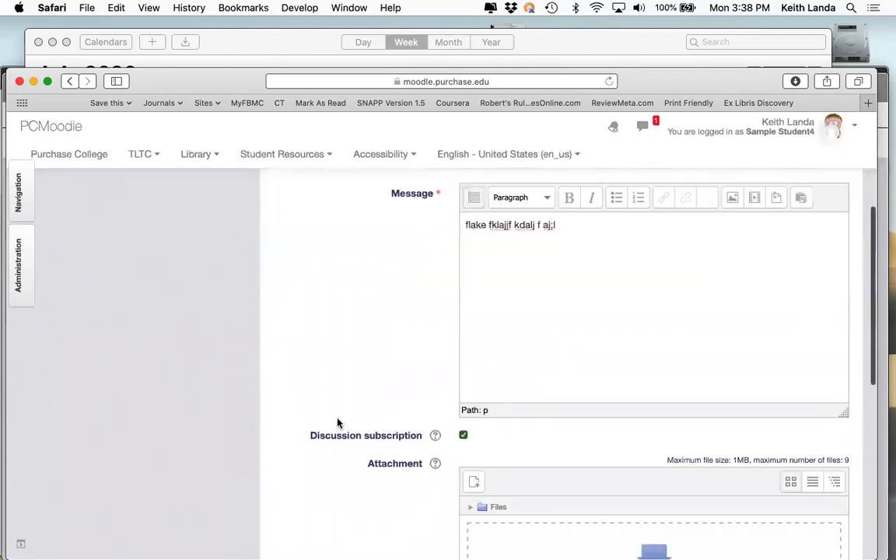
pyautogui.scroll(-2, 338, 423)
pyautogui.press('super+Tab')
pyautogui.press('super+Tab')
pyautogui.press('super+Tab')
pyautogui.press('super+Tab')
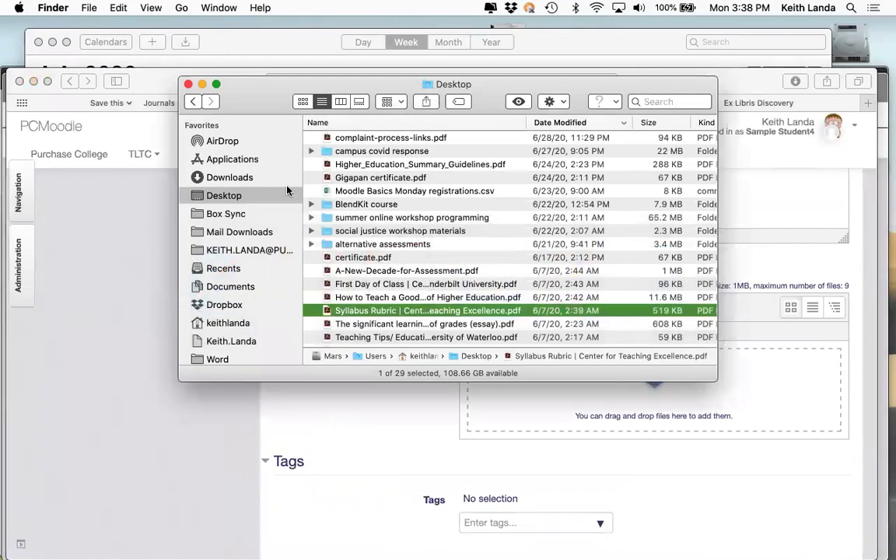
# - Drag module_template.docx from Downloads into the post's Attachment area and return to the form
pyautogui.click(223, 179)
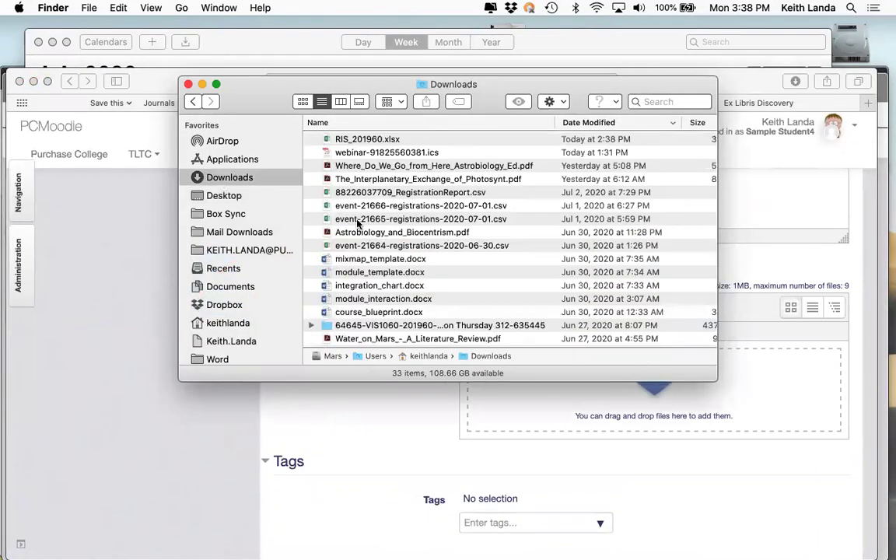
pyautogui.click(328, 273)
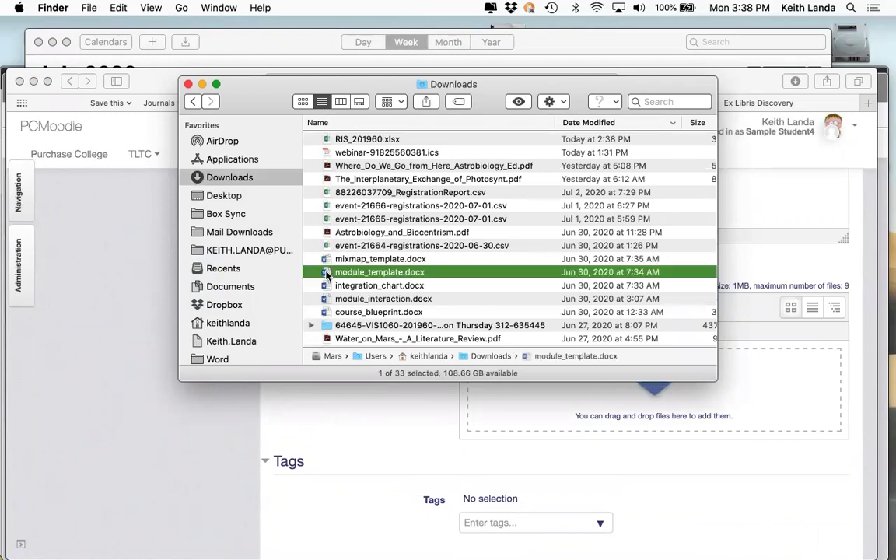
pyautogui.moveTo(328, 273); pyautogui.dragTo(461, 357)
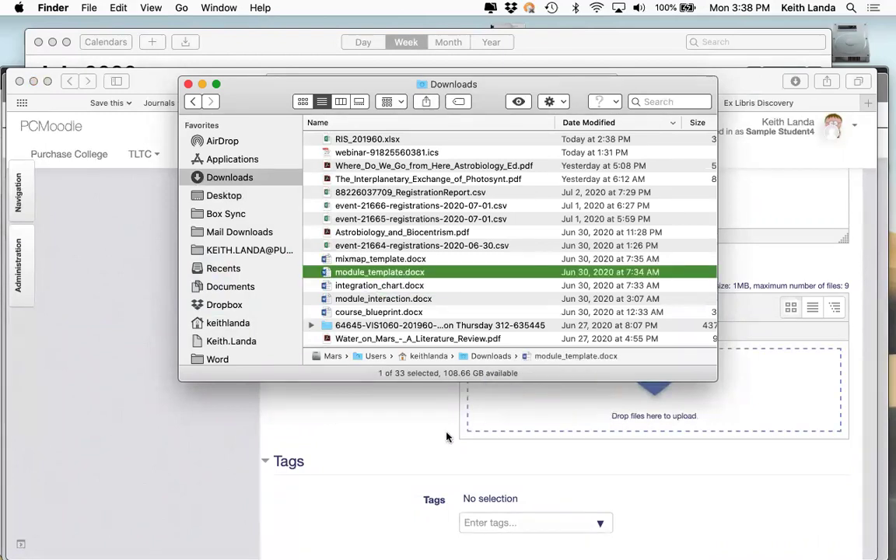
pyautogui.click(405, 441)
pyautogui.scroll(-5, 404, 441)
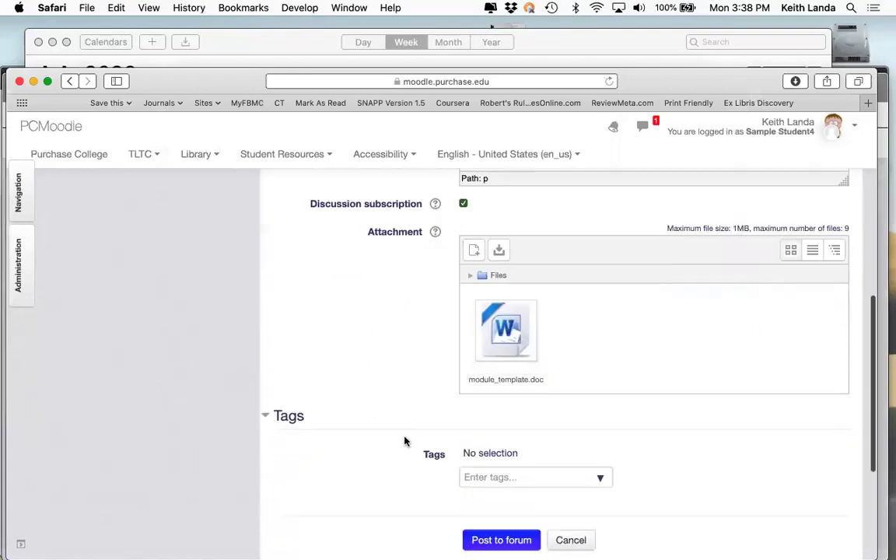
# - Post the 'here's my paper' discussion, then switch to Firefox
pyautogui.click(506, 330)
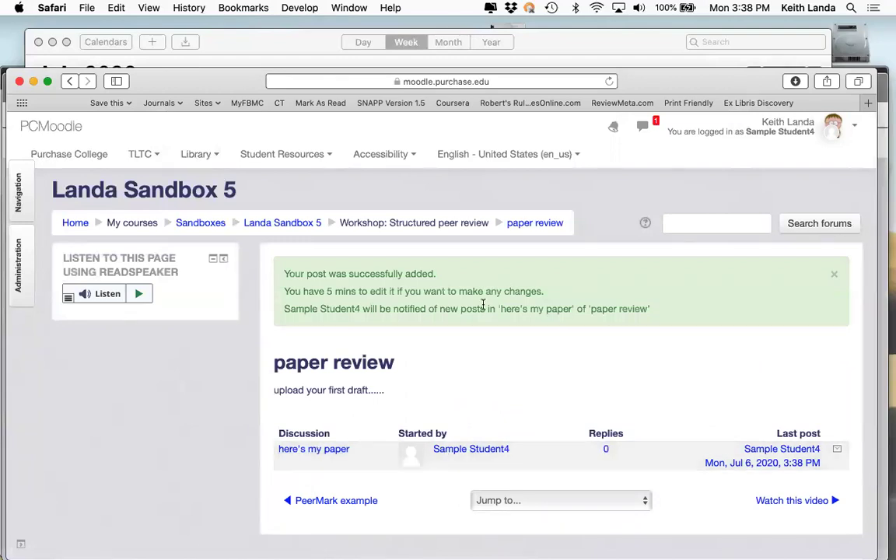
pyautogui.press('super+Tab')
pyautogui.press('super+Tab')
pyautogui.press('super+Tab')
pyautogui.press('super+Tab')
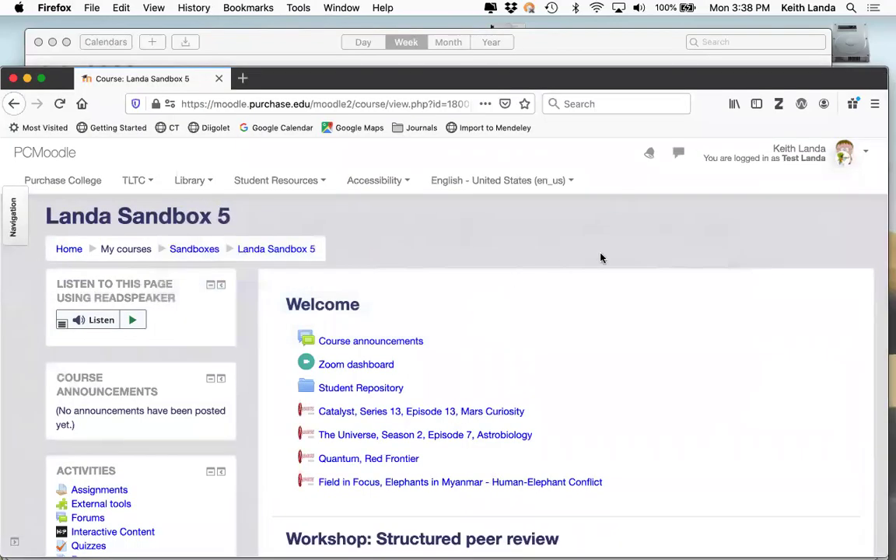
# - Reload the course in Firefox and open the 'here's my paper' discussion in the paper review forum
pyautogui.click(59, 103)
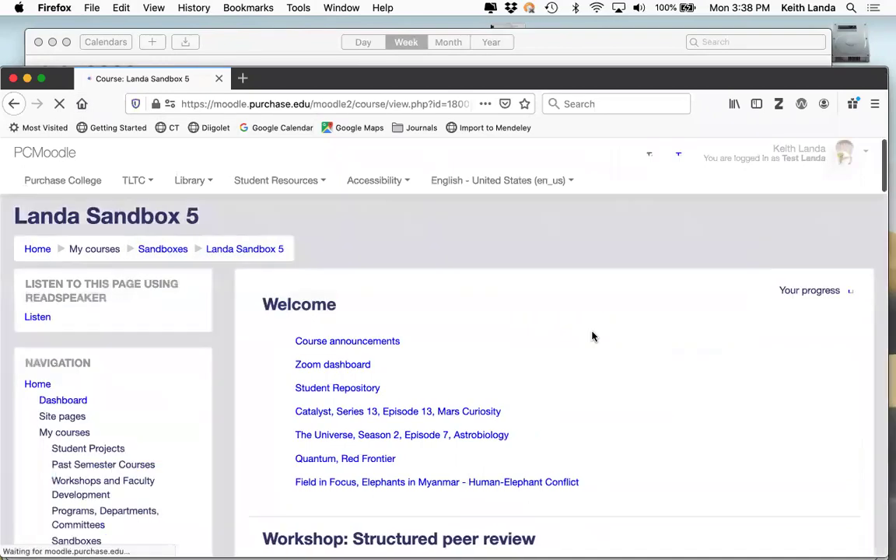
pyautogui.scroll(-5, 592, 336)
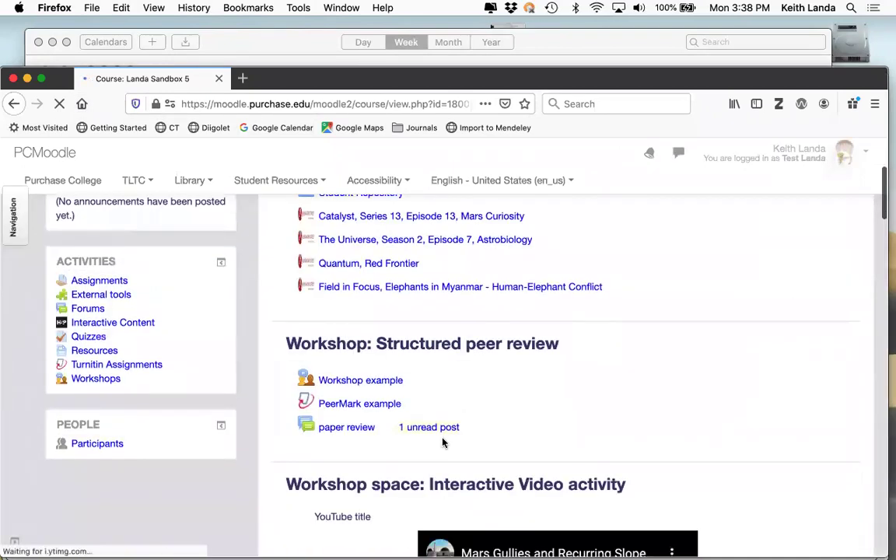
pyautogui.click(340, 433)
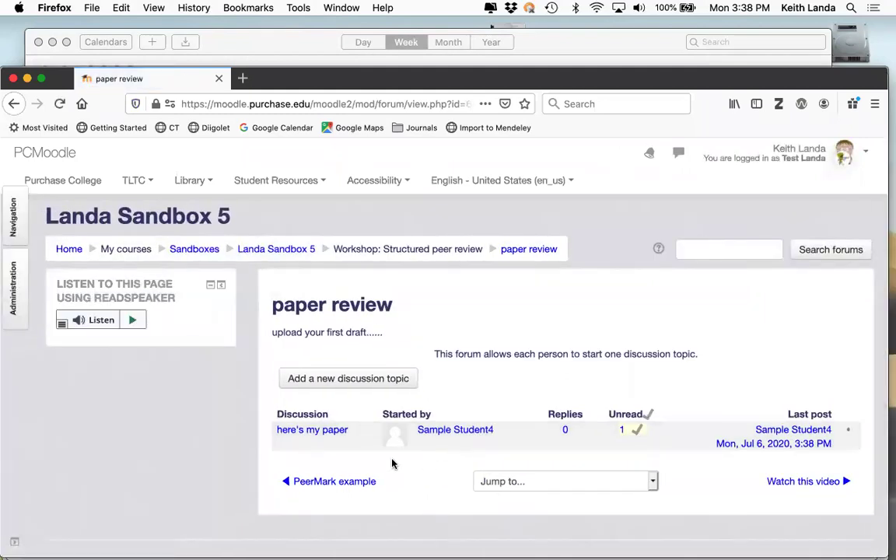
pyautogui.click(330, 434)
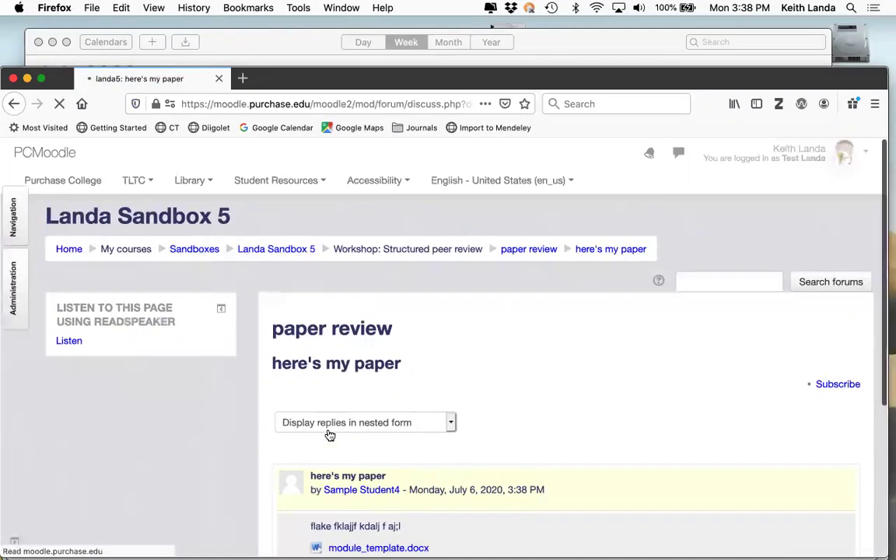
pyautogui.scroll(-5, 417, 470)
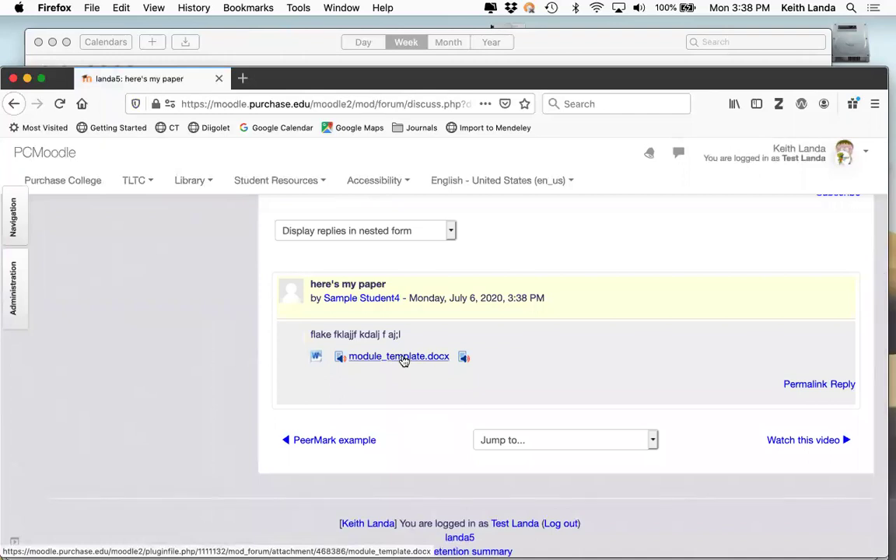
# - Write a three-line placeholder reply to the 'here's my paper' discussion
pyautogui.click(843, 386)
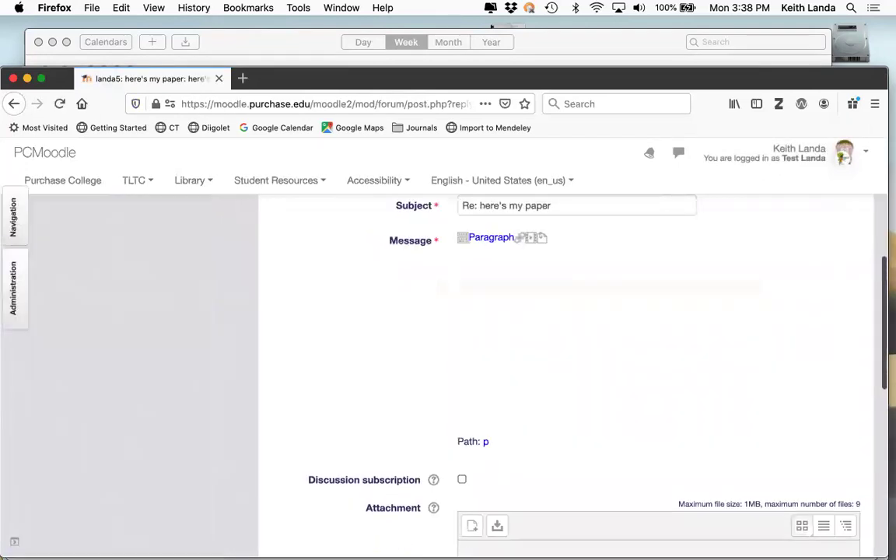
pyautogui.click(546, 371)
pyautogui.write('jf dkaljflajfj ajfa')
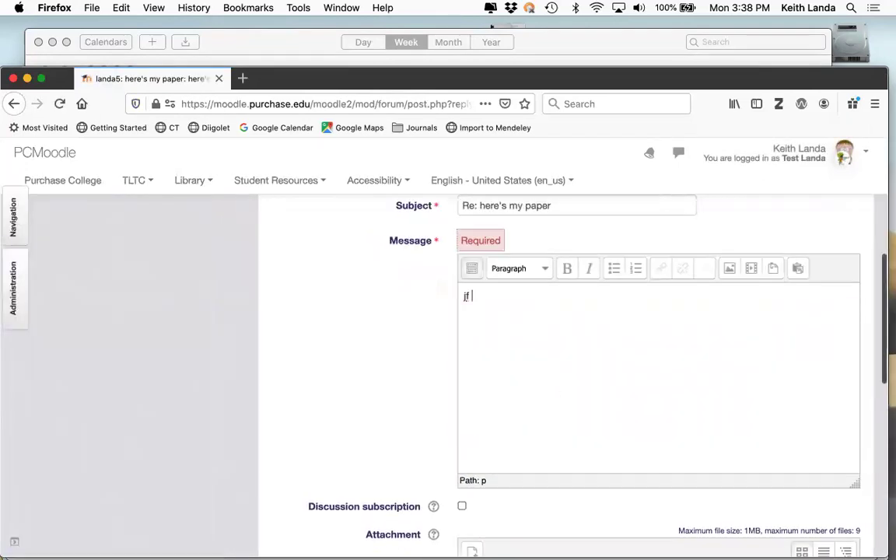
pyautogui.press('Return')
pyautogui.write('jf lkajflkj al jfadsjfj ajf a')
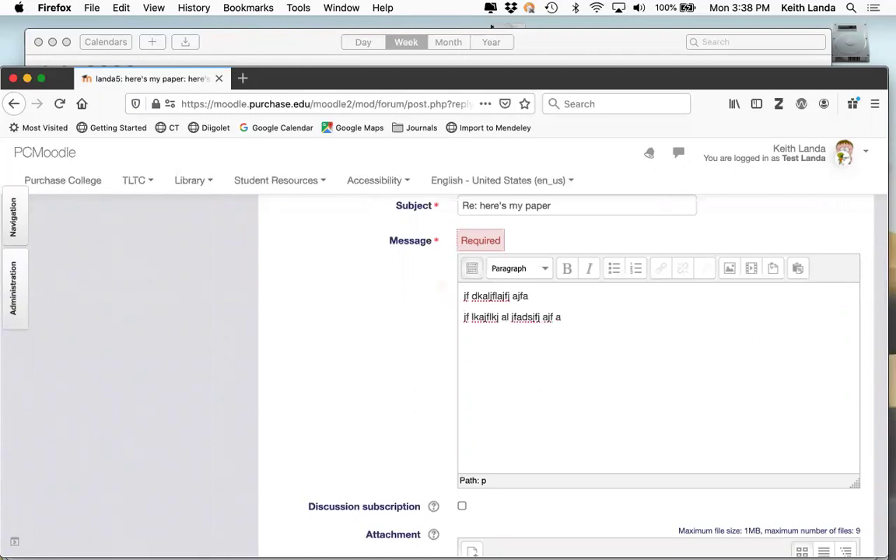
pyautogui.press('Return')
pyautogui.write('j fklajlkf jaljflasjlfj alj flkadjflkj alkfj ldsajlfj al jfla')
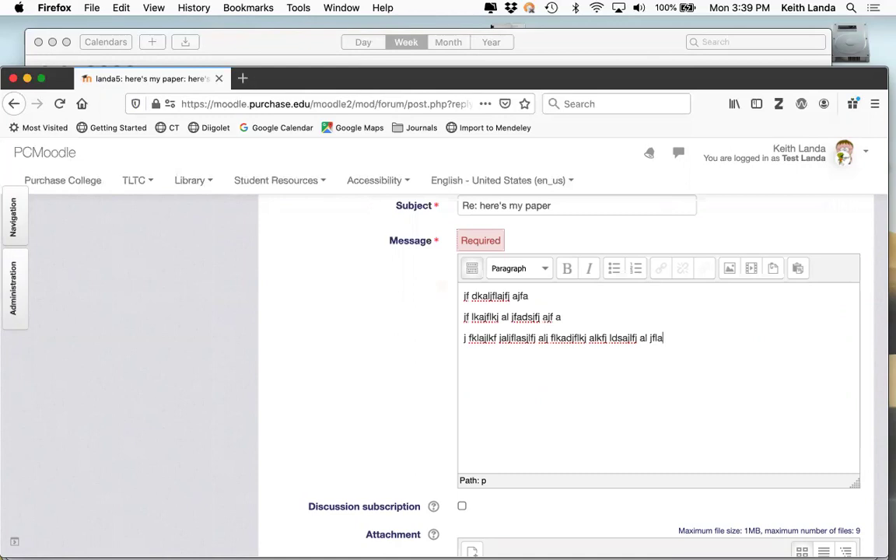
# - Post the reply to the forum
pyautogui.scroll(-3, 357, 371)
pyautogui.scroll(-8, 358, 371)
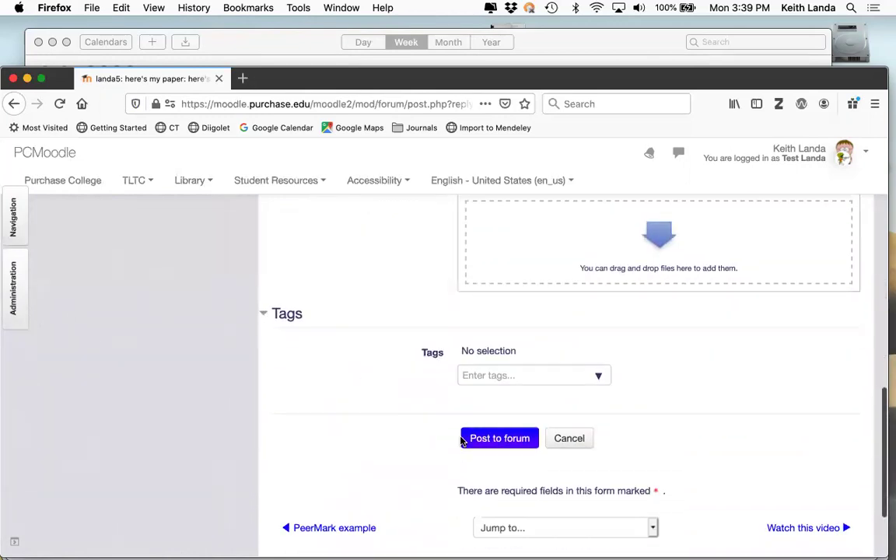
pyautogui.scroll(9, 463, 440)
pyautogui.scroll(1, 461, 441)
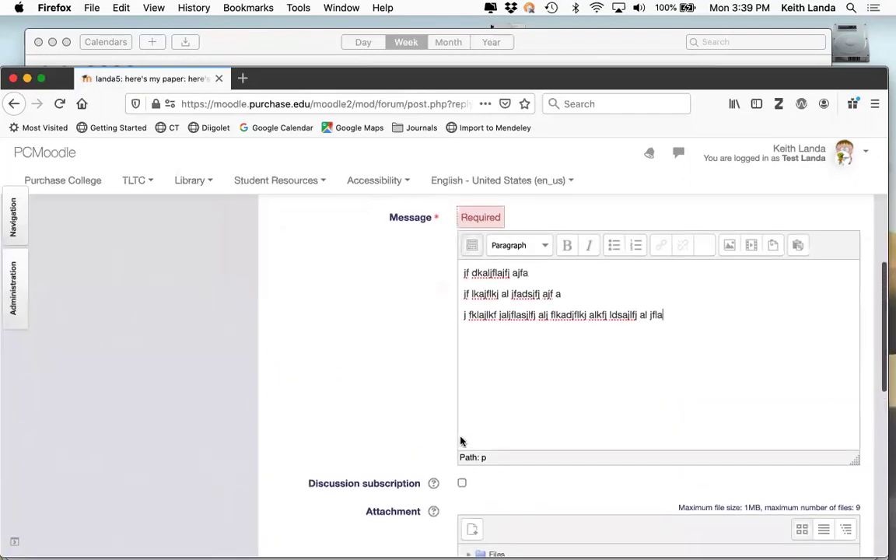
pyautogui.scroll(-4, 461, 441)
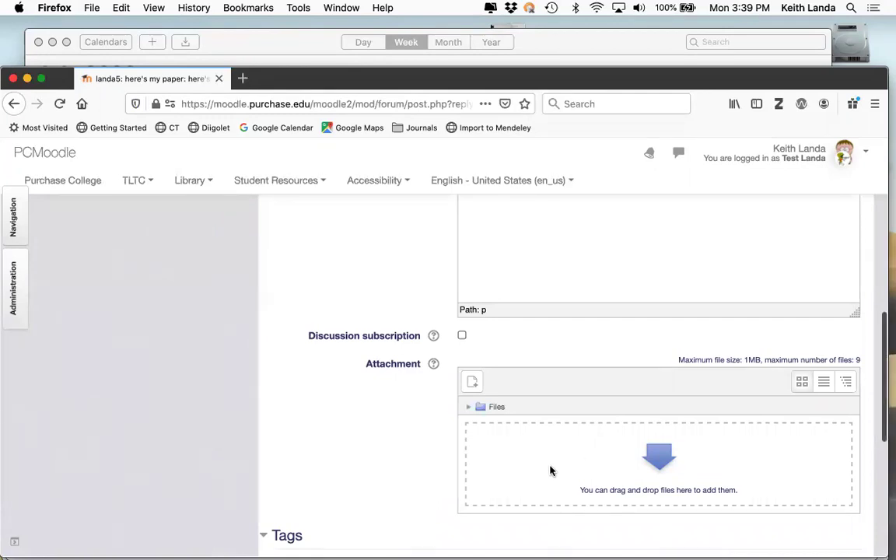
pyautogui.scroll(-8, 383, 464)
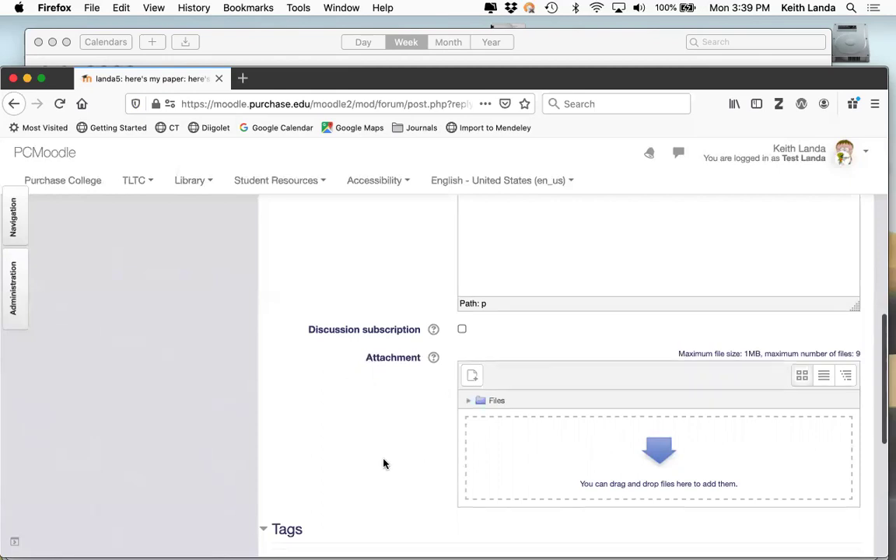
pyautogui.click(496, 358)
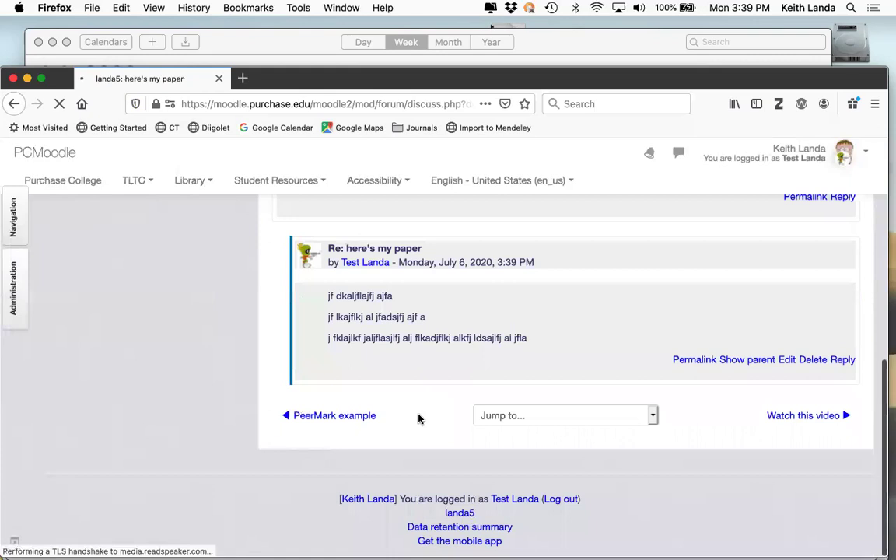
pyautogui.scroll(4, 418, 418)
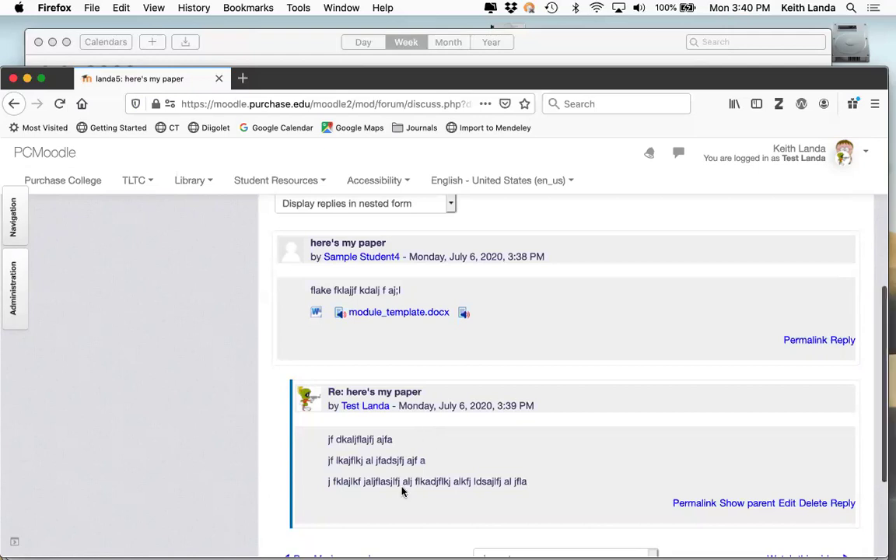
pyautogui.scroll(5, 402, 488)
pyautogui.scroll(-4, 403, 489)
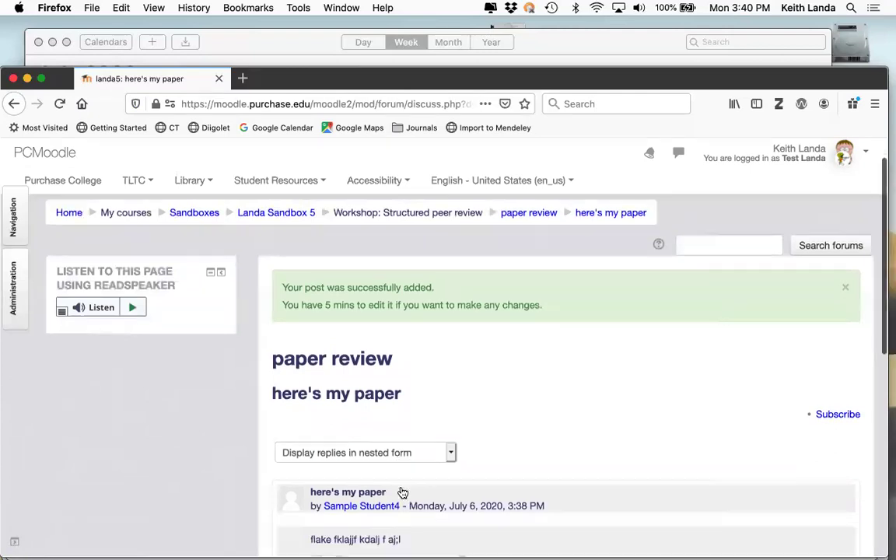
pyautogui.scroll(-1, 402, 491)
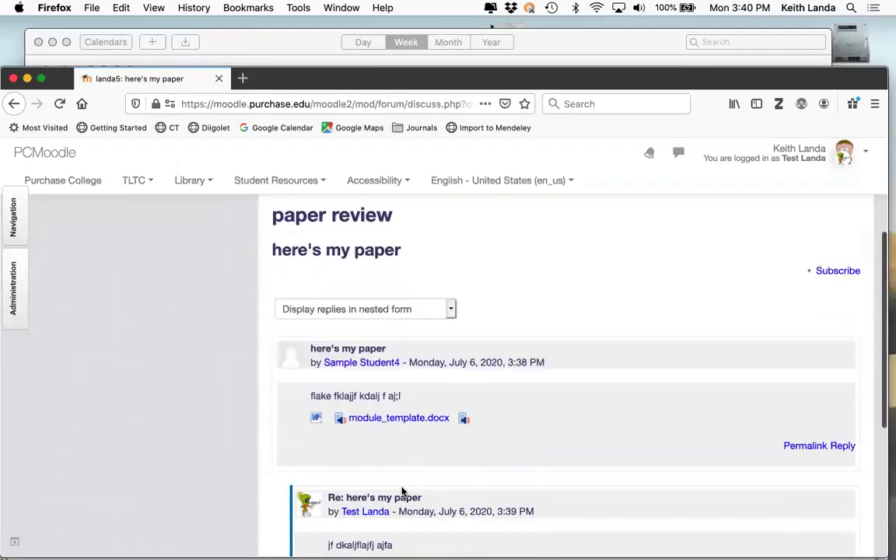
pyautogui.scroll(-3, 402, 491)
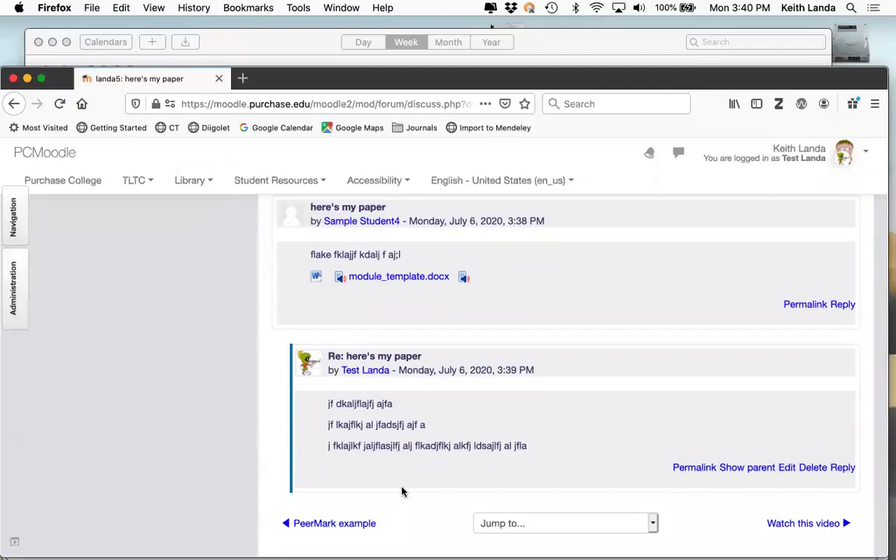
pyautogui.scroll(1, 403, 490)
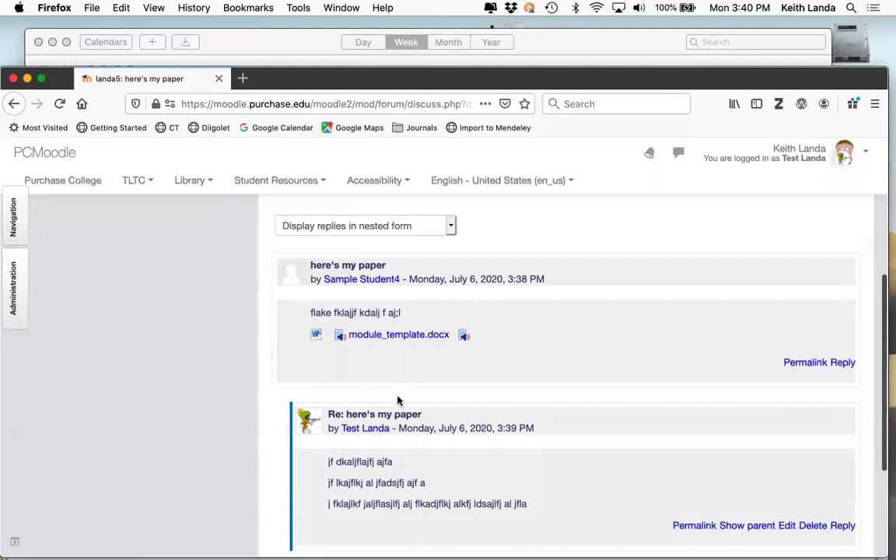
pyautogui.scroll(5, 361, 389)
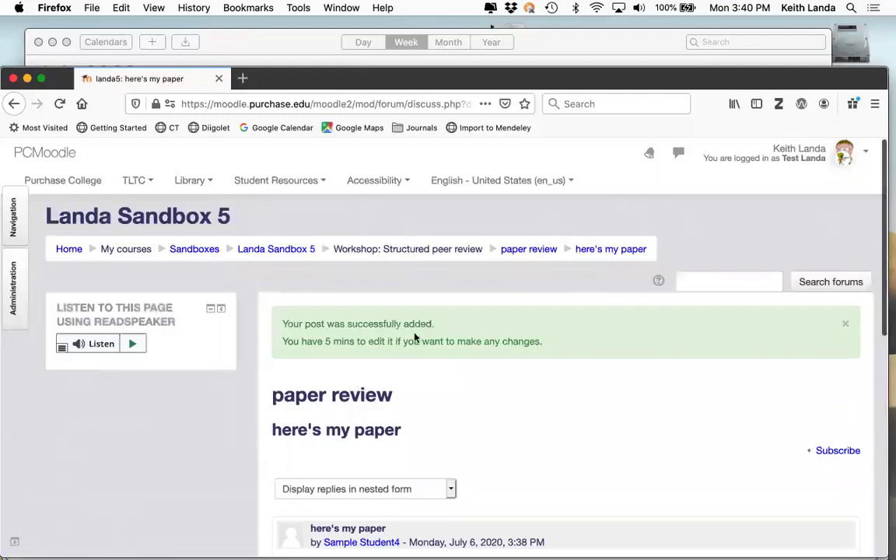
# - Start a new paper review topic titled 'jajfklajlkfj al k' with a message ending 'here's the link'
pyautogui.click(535, 257)
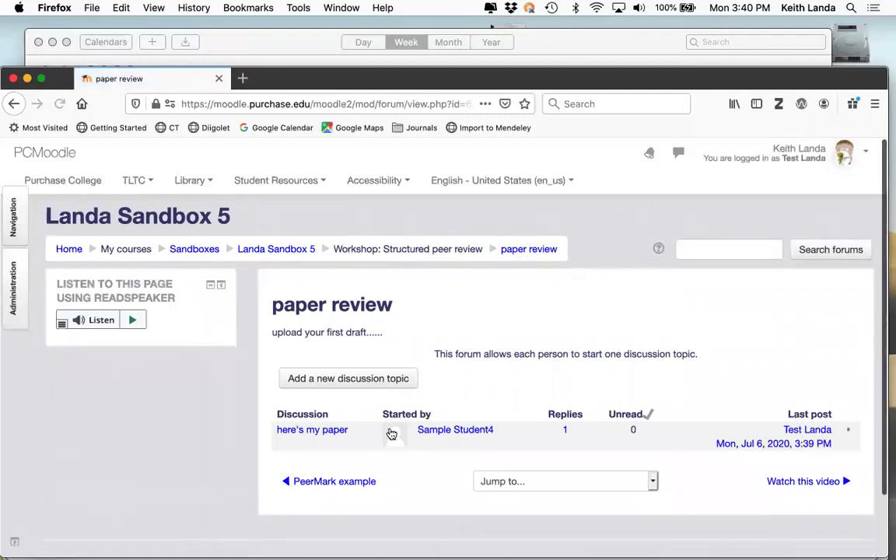
pyautogui.click(348, 382)
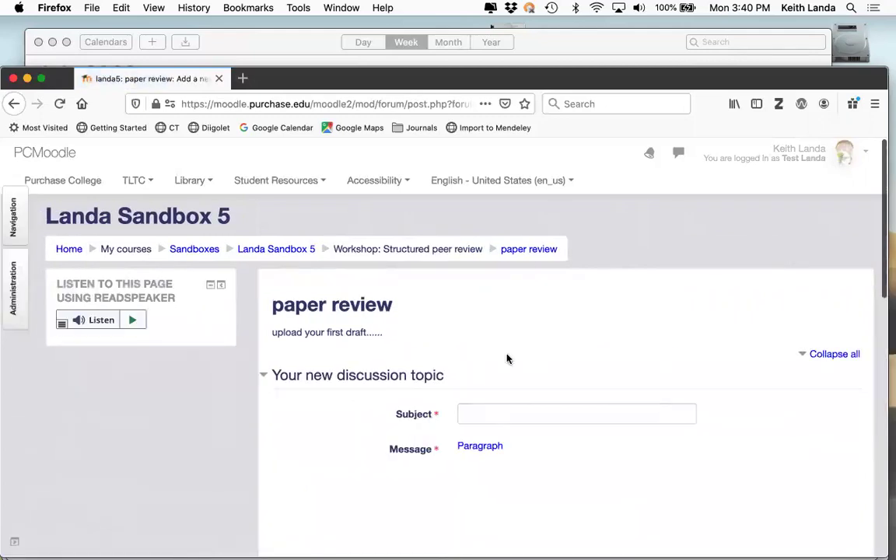
pyautogui.click(506, 410)
pyautogui.write('jajfklajlkfj al k')
pyautogui.click(525, 483)
pyautogui.write('fkjdlajf jalkj flaj flajlfj alkj fklajf jajalj flaj  jaj')
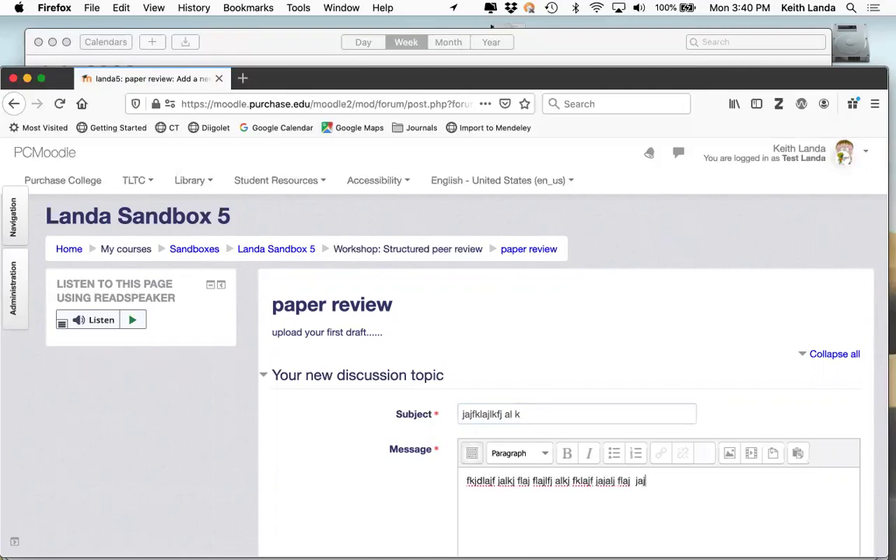
pyautogui.press('Return')
pyautogui.write("here's the link")
# - Post the new topic to the paper review forum
pyautogui.scroll(-2, 412, 480)
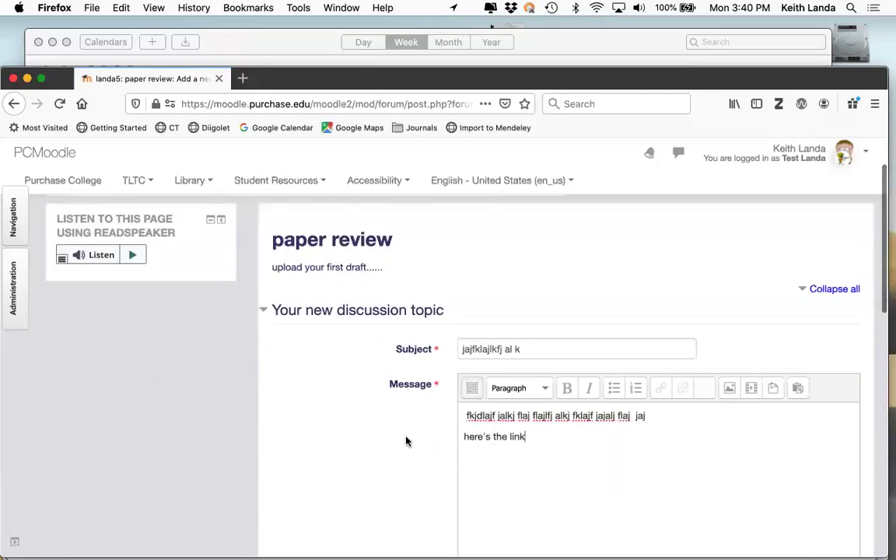
pyautogui.scroll(1, 352, 401)
pyautogui.scroll(1, 352, 401)
pyautogui.press('super+Tab')
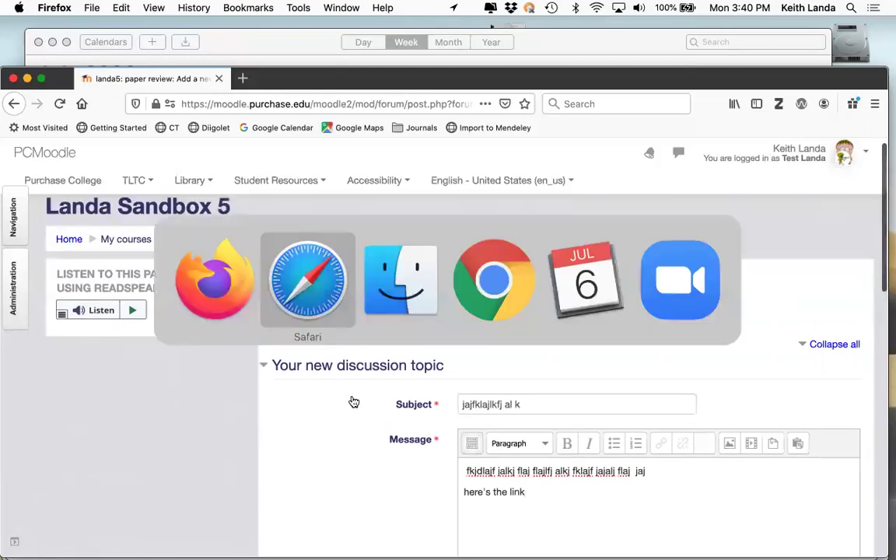
pyautogui.press('super+Tab')
pyautogui.press('super+Tab')
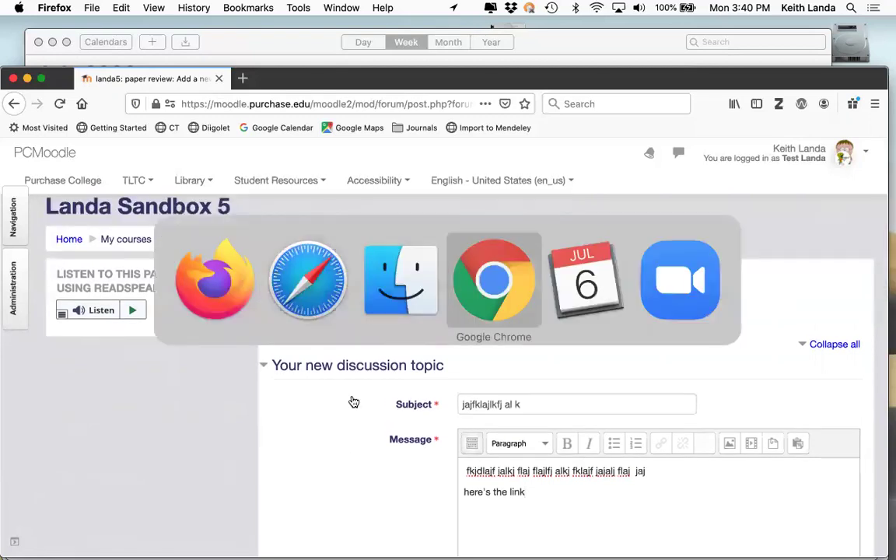
pyautogui.click(174, 302)
pyautogui.scroll(-5, 268, 408)
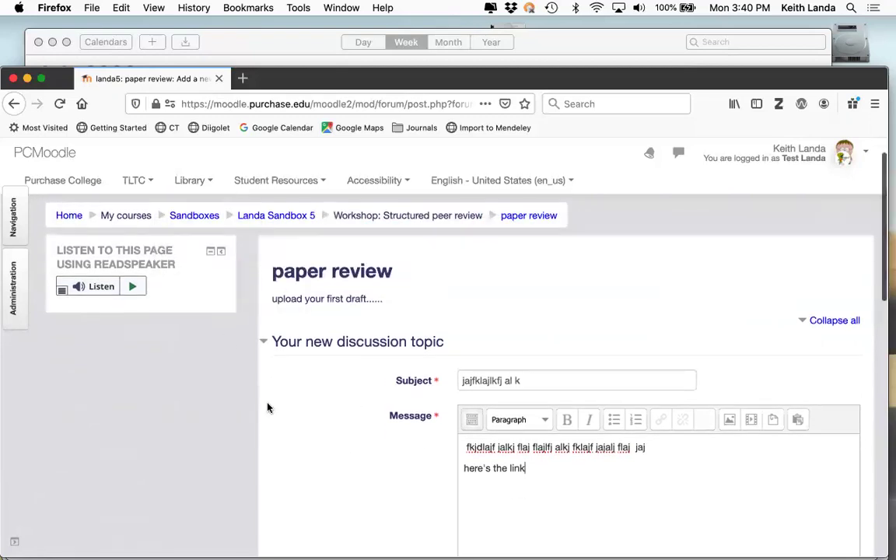
pyautogui.scroll(-1, 267, 408)
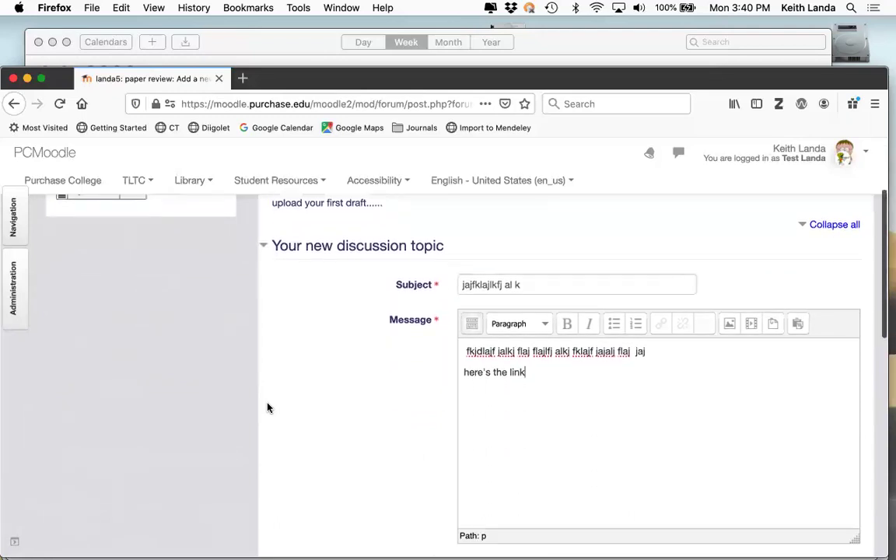
pyautogui.scroll(-5, 268, 408)
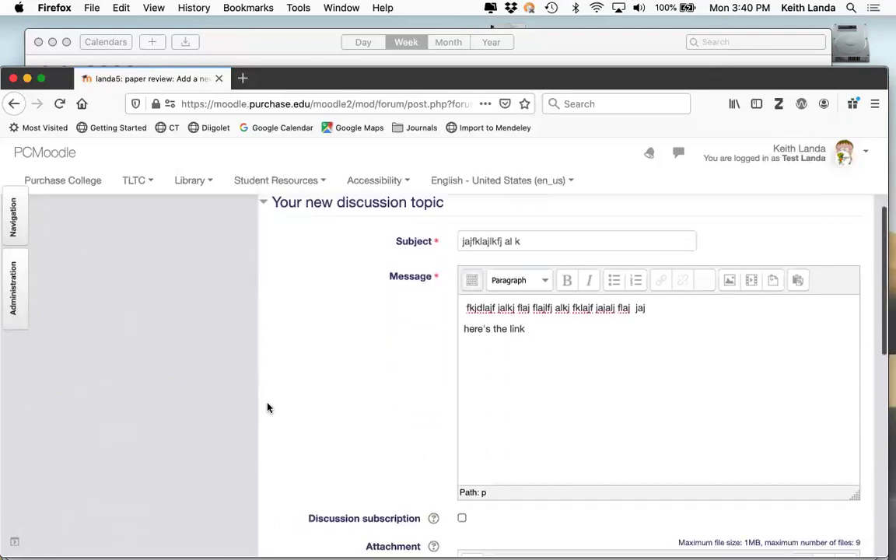
pyautogui.scroll(-3, 268, 407)
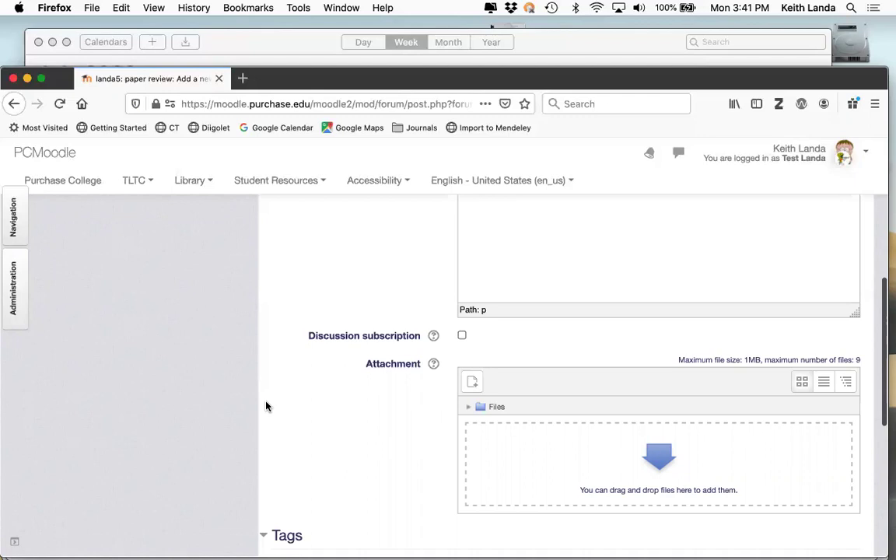
pyautogui.scroll(-1, 265, 406)
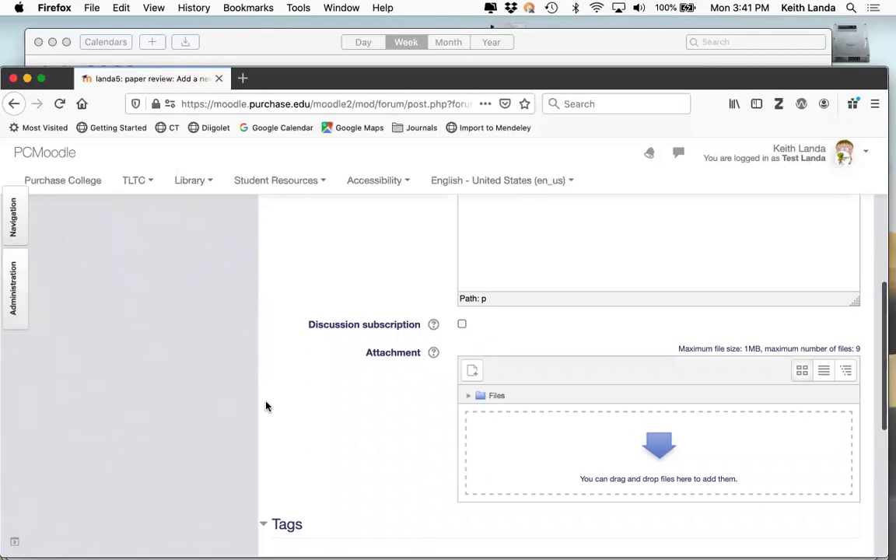
pyautogui.scroll(-1, 265, 406)
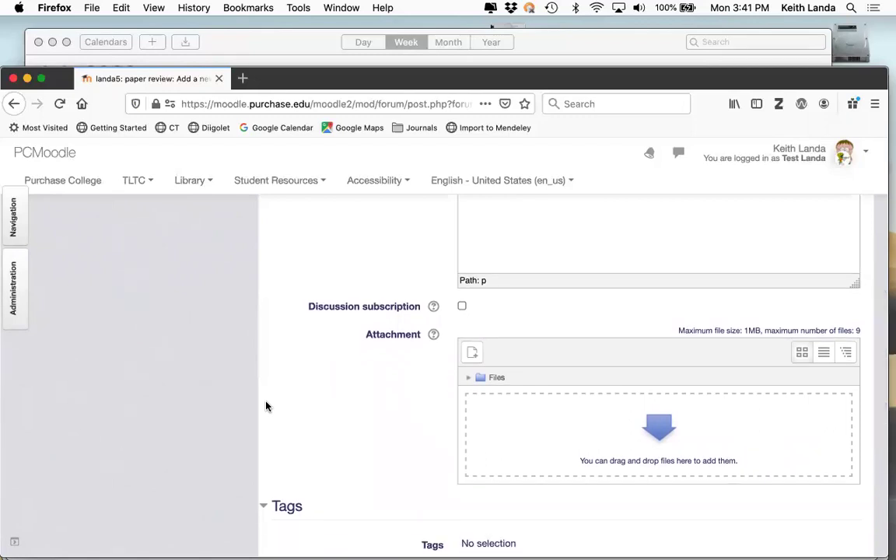
pyautogui.scroll(-10, 266, 406)
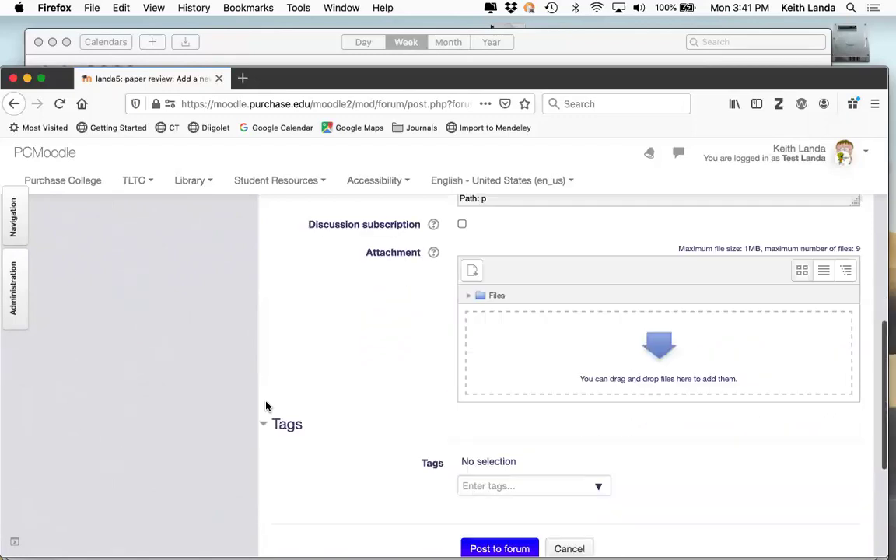
pyautogui.click(470, 424)
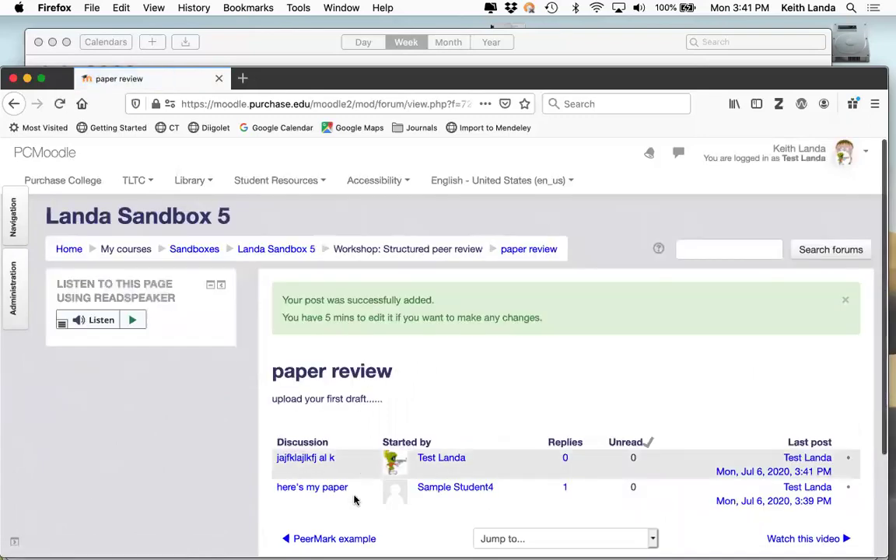
pyautogui.scroll(-3, 405, 523)
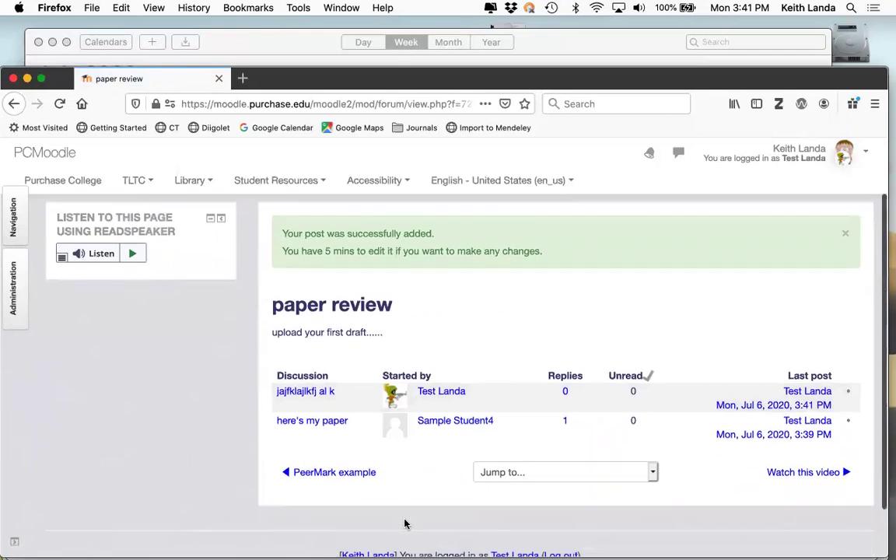
pyautogui.scroll(2, 405, 524)
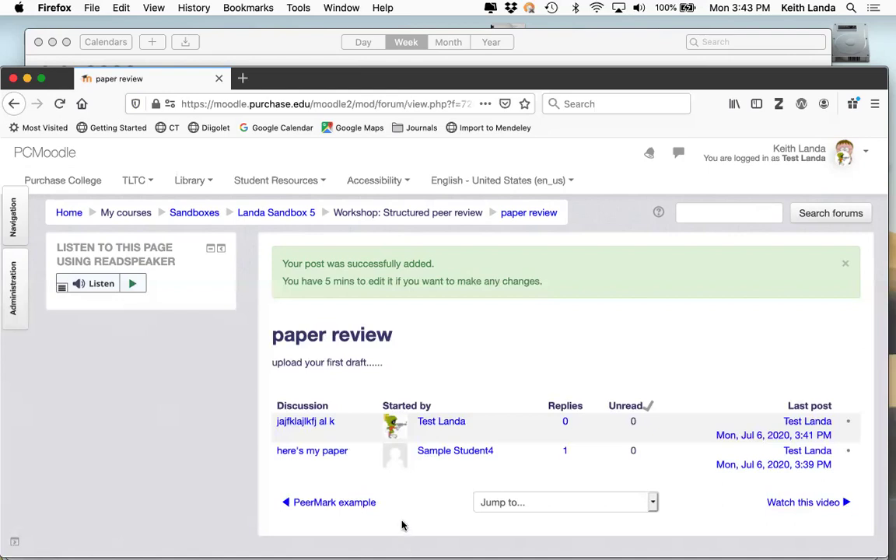
pyautogui.scroll(2, 430, 504)
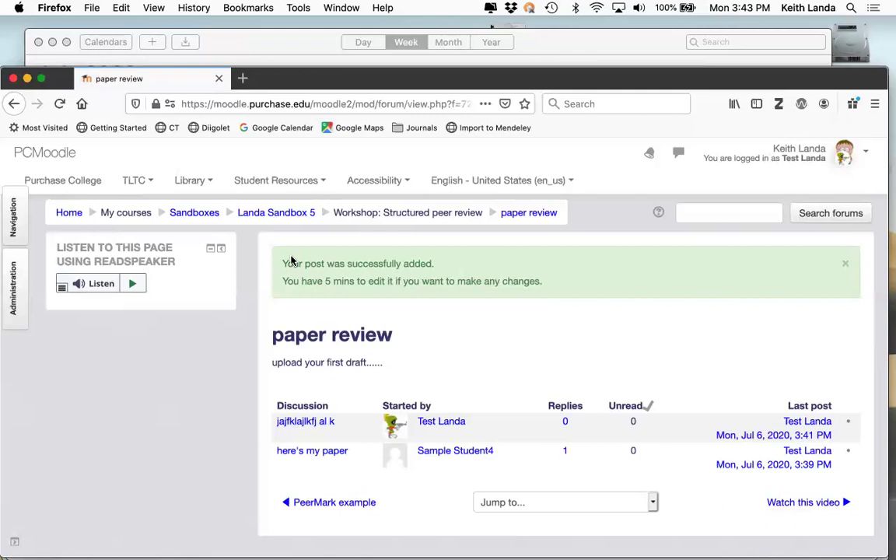
# - Return to the sandbox course and open the closed Workshop example
pyautogui.click(287, 215)
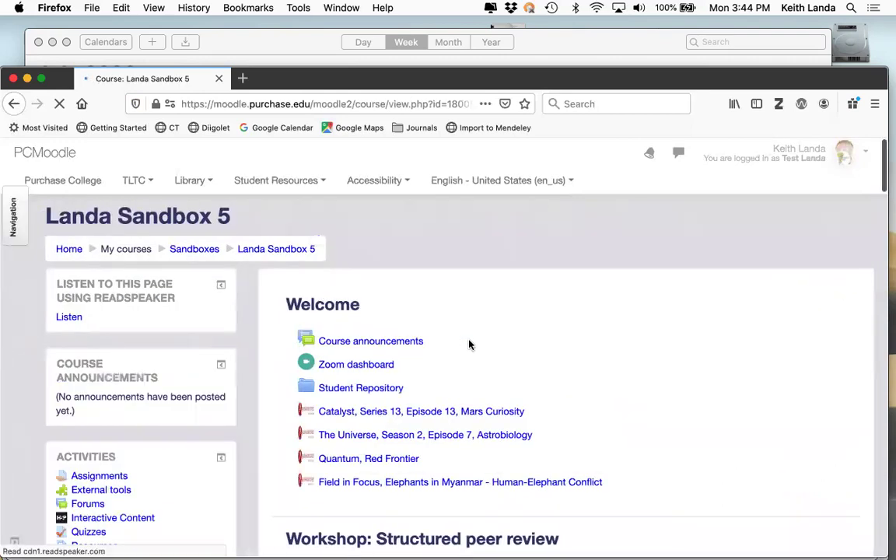
pyautogui.scroll(-4, 469, 345)
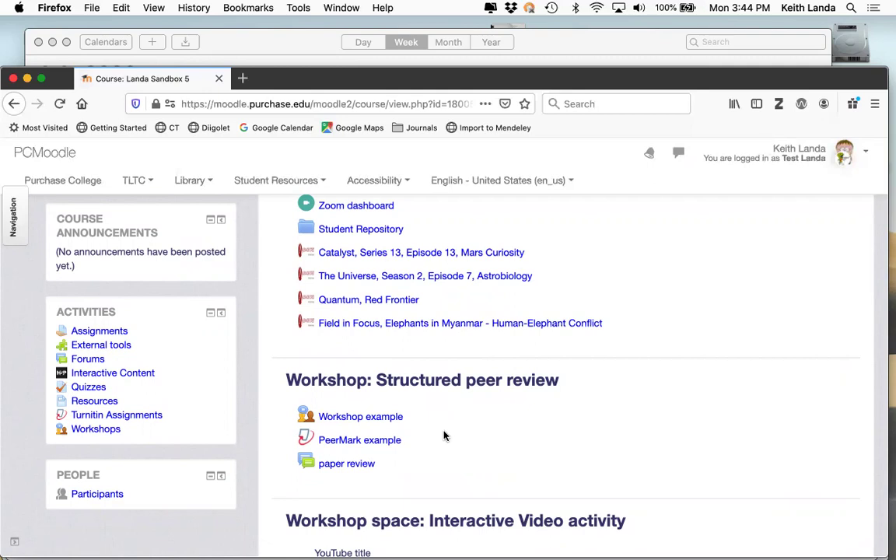
pyautogui.click(389, 420)
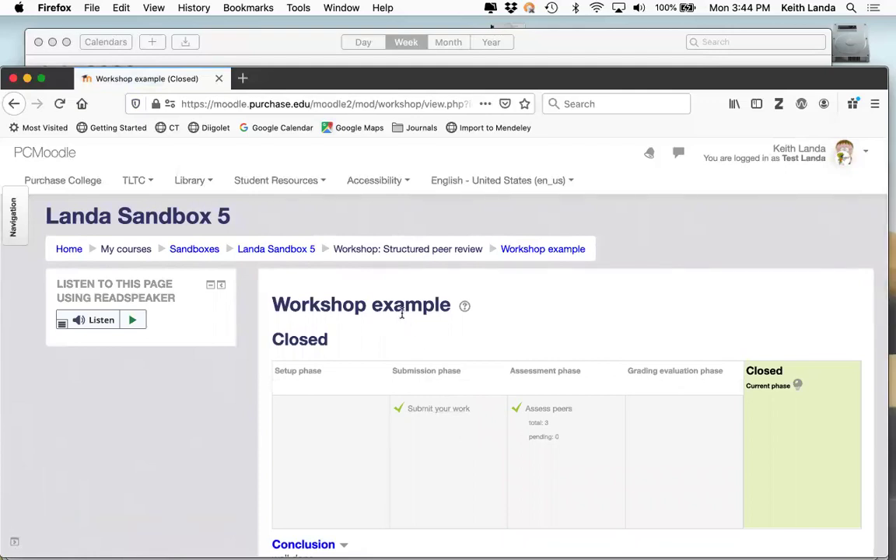
# - In Chrome, load the Landa Sandbox 5 course page, then return to the Peer Review of Papers notes
pyautogui.press('super+Tab')
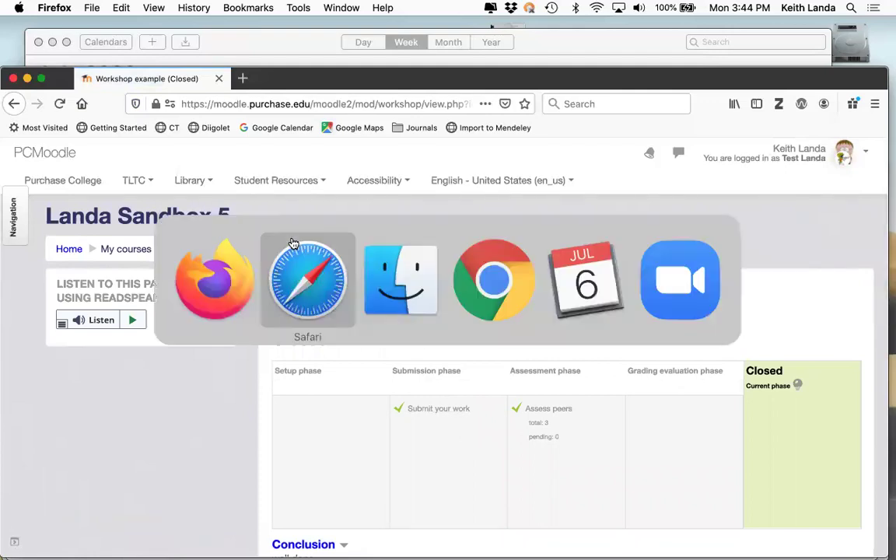
pyautogui.press('super+Tab')
pyautogui.press('super+Tab')
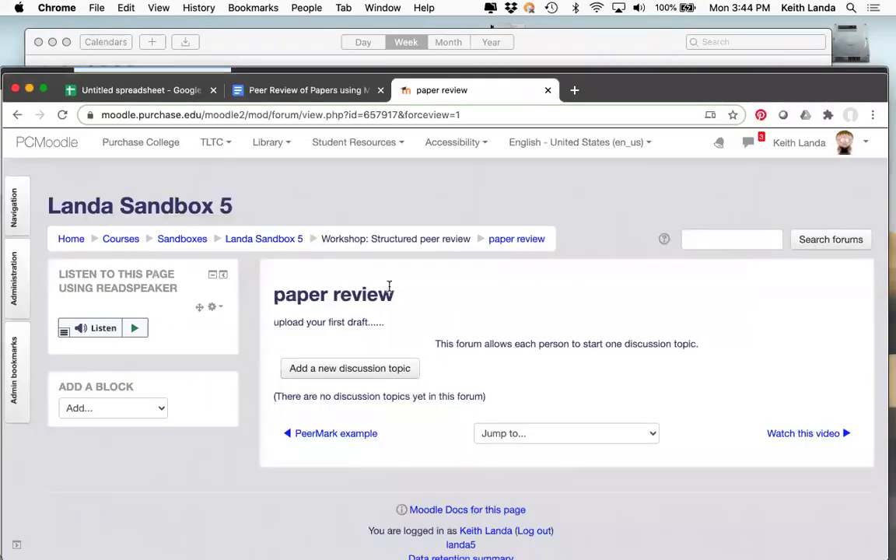
pyautogui.click(264, 238)
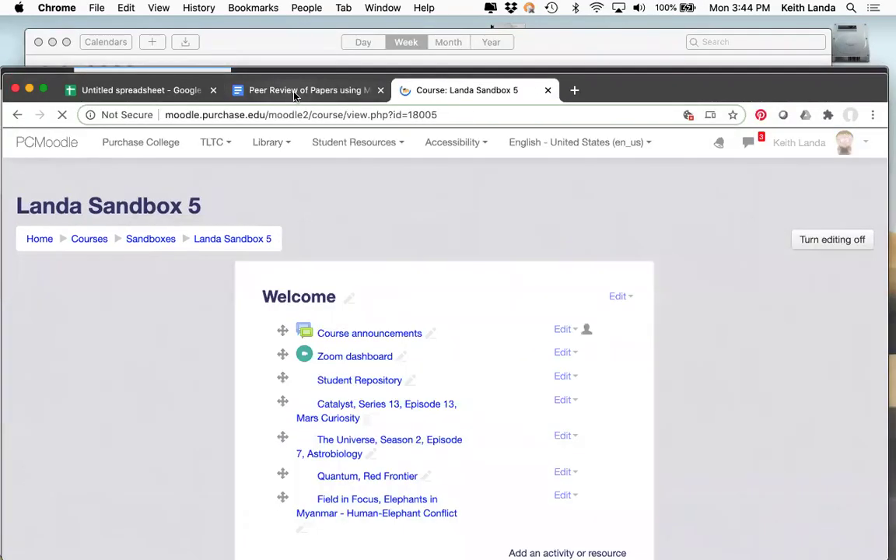
pyautogui.click(266, 90)
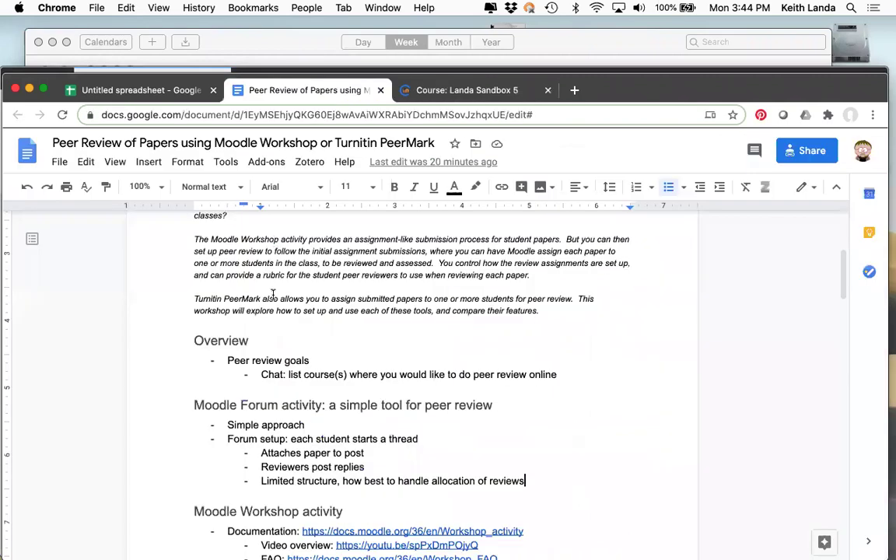
pyautogui.scroll(-5, 272, 293)
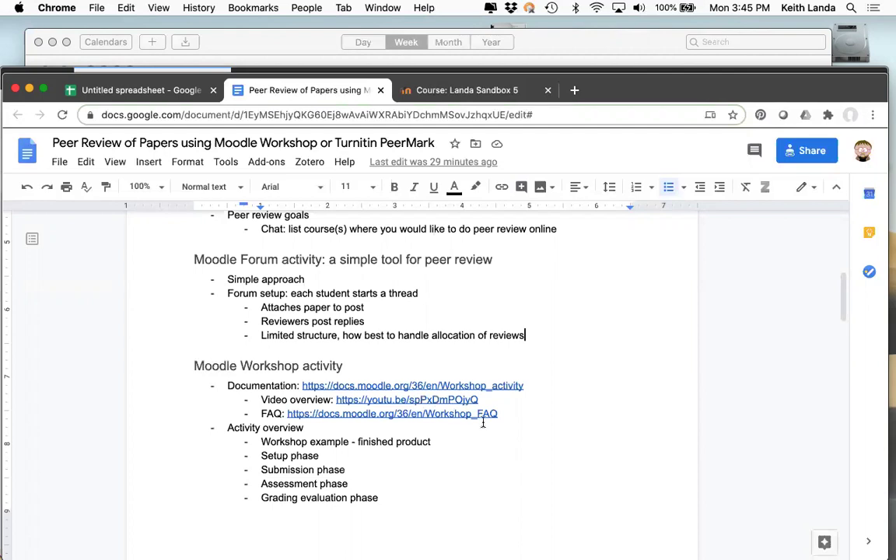
pyautogui.scroll(-2, 484, 423)
pyautogui.scroll(-2, 483, 423)
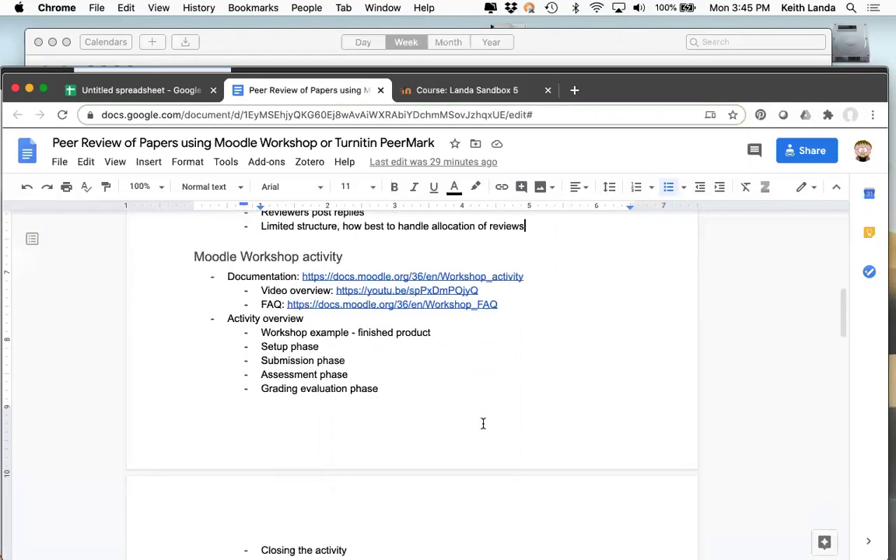
pyautogui.scroll(-1, 477, 423)
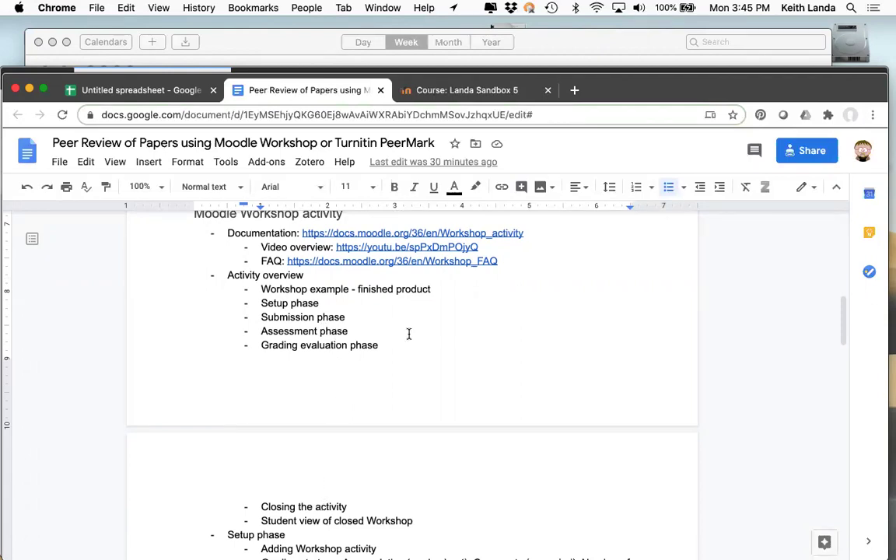
# - Reopen Workshop example from the sandbox course and switch it from Closed back to Setup phase
pyautogui.click(478, 91)
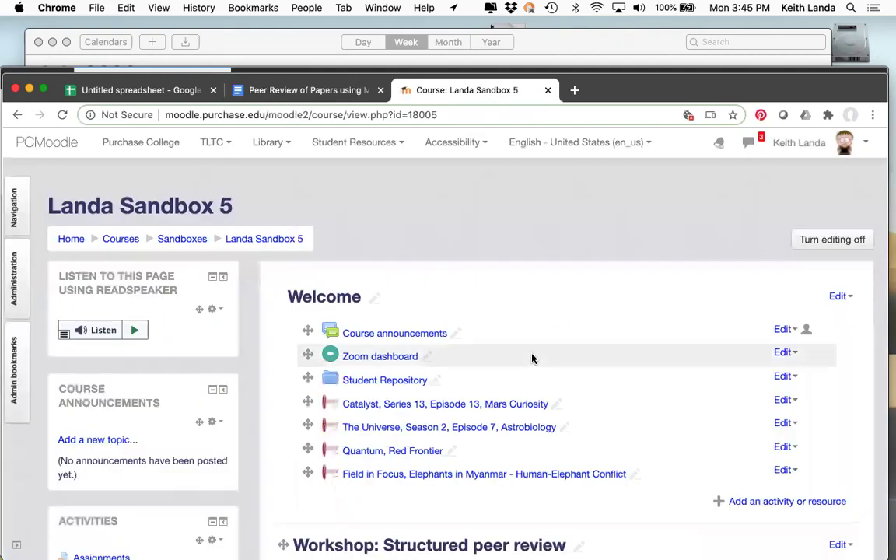
pyautogui.scroll(-2, 532, 356)
pyautogui.scroll(-2, 532, 358)
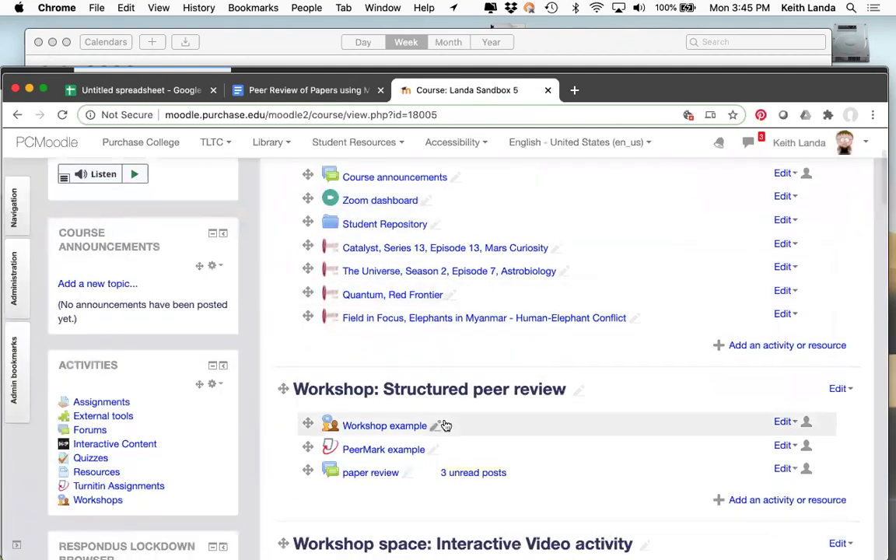
pyautogui.click(385, 426)
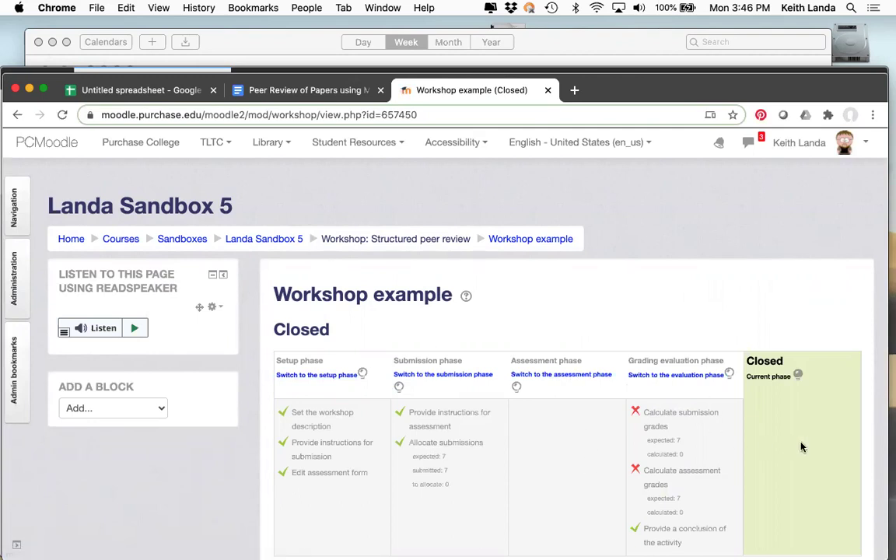
pyautogui.scroll(-2, 480, 480)
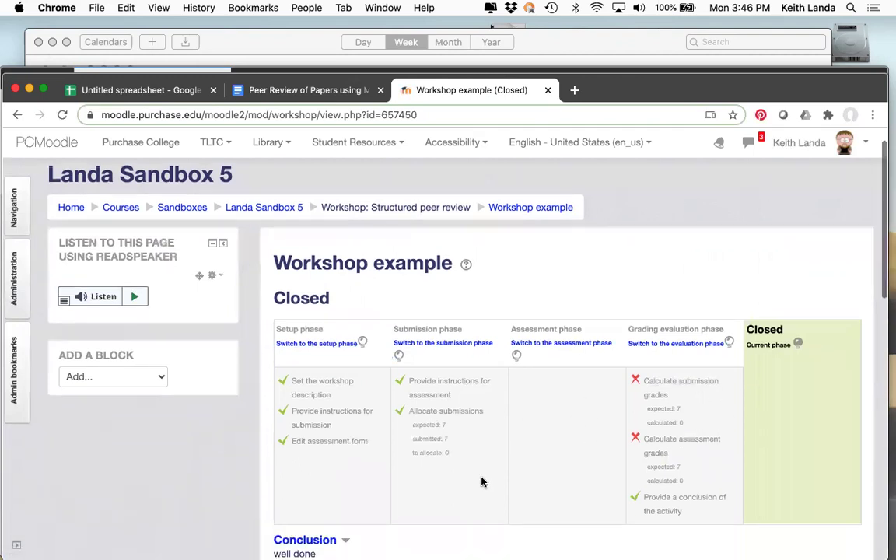
pyautogui.click(317, 331)
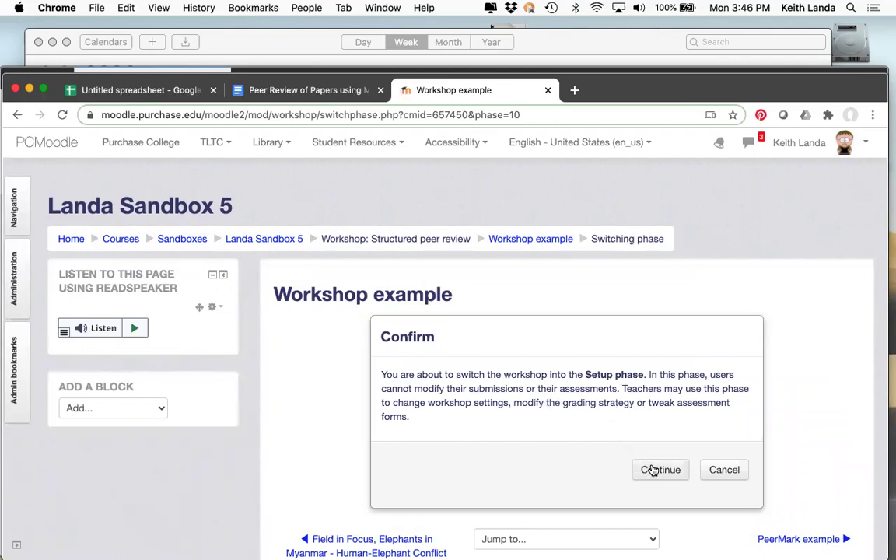
pyautogui.click(656, 470)
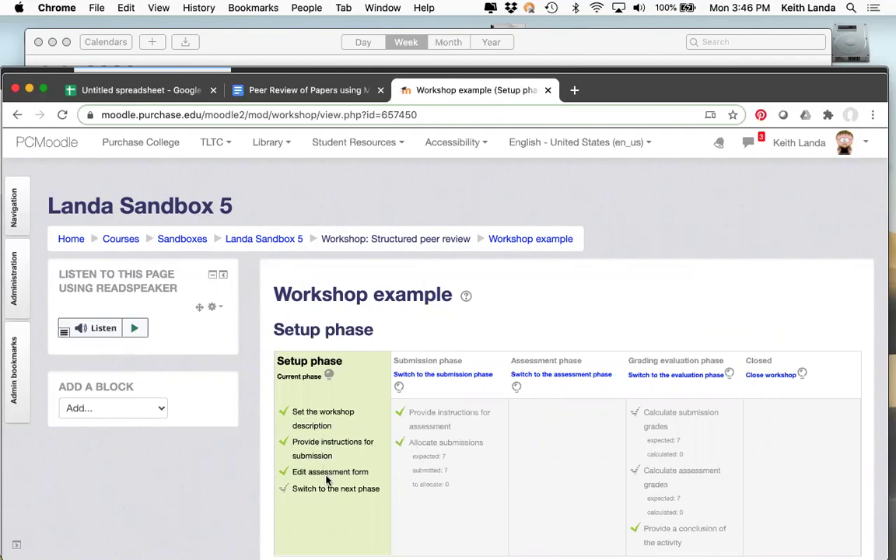
# - Switch Workshop example from Setup into the Submission phase and confirm
pyautogui.click(450, 375)
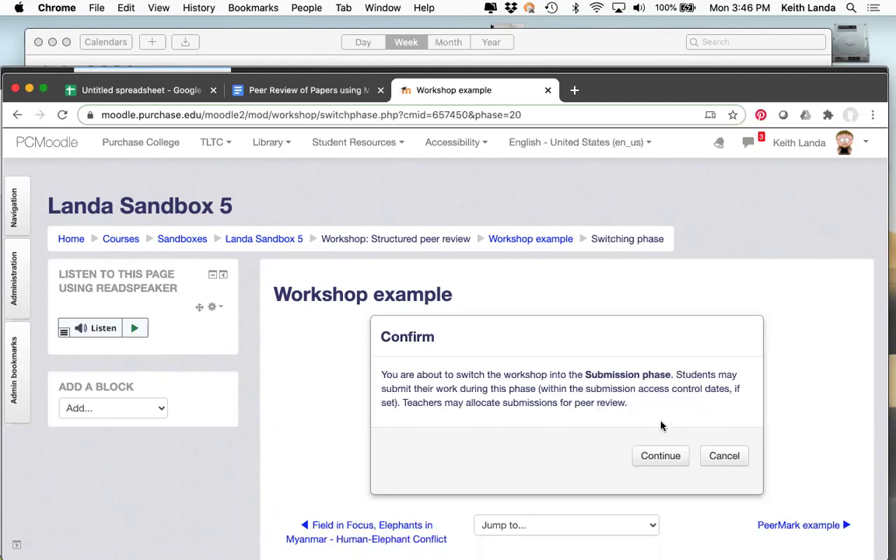
pyautogui.click(661, 459)
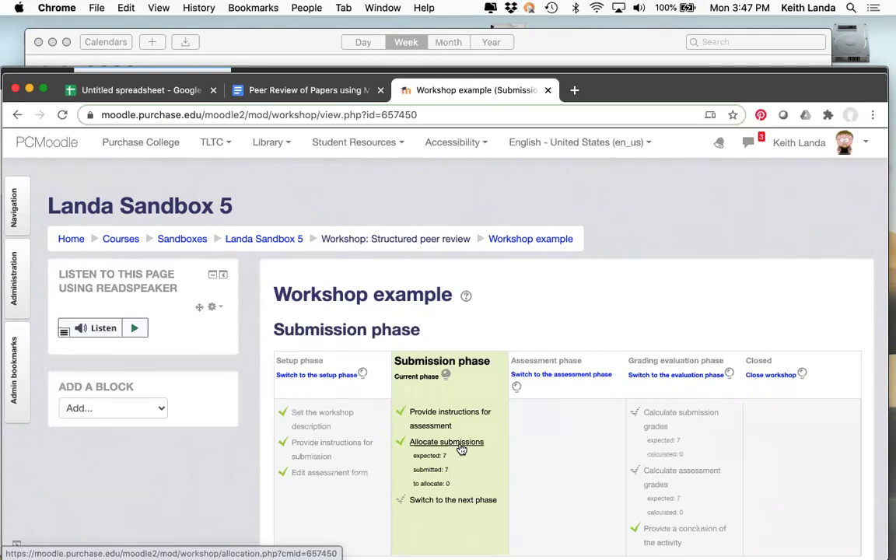
# - Switch Workshop example to the Assessment phase and review the peer grades report
pyautogui.click(561, 376)
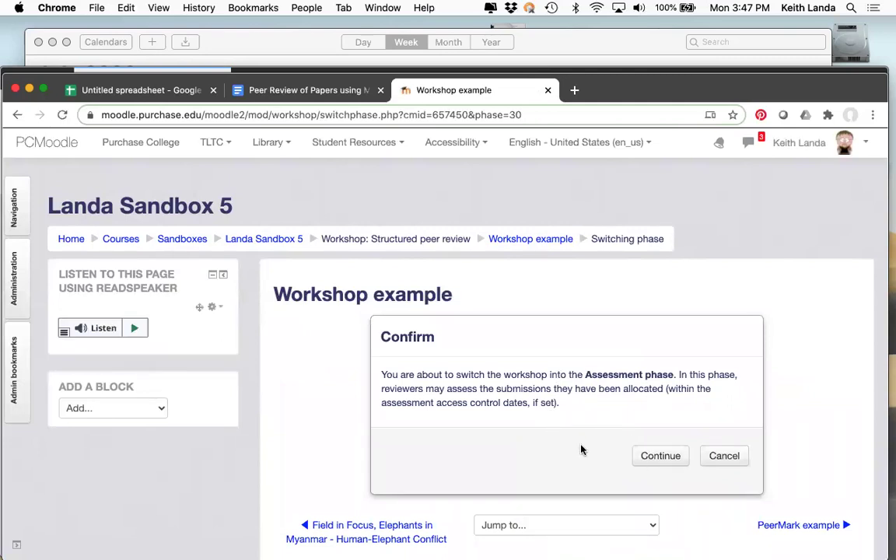
pyautogui.click(656, 457)
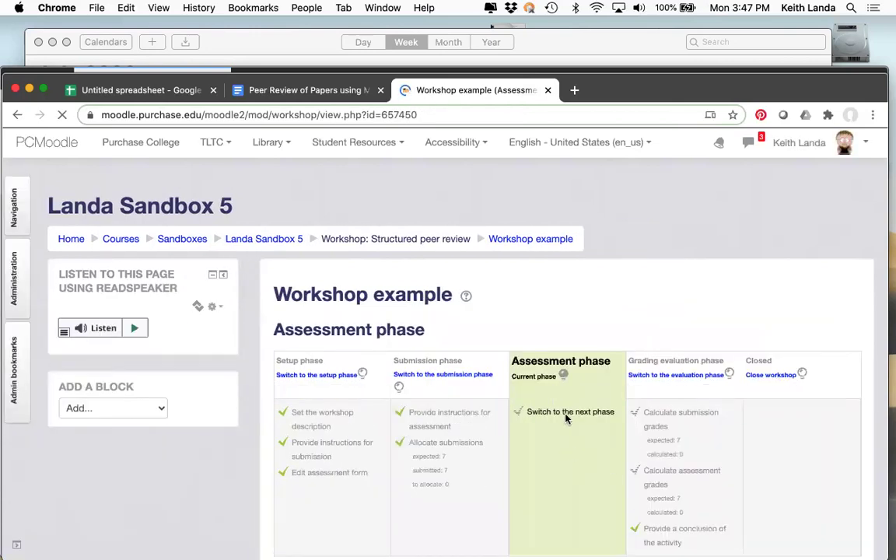
pyautogui.scroll(-5, 569, 478)
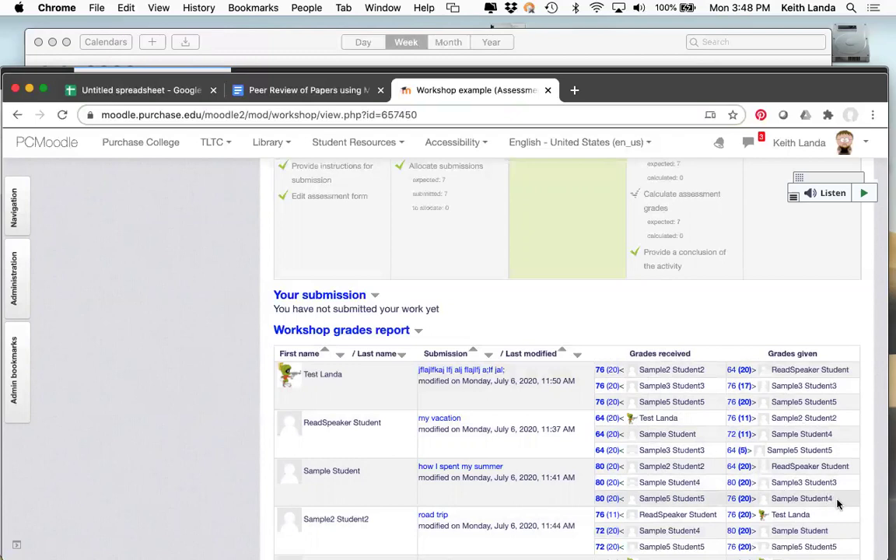
pyautogui.scroll(-4, 838, 505)
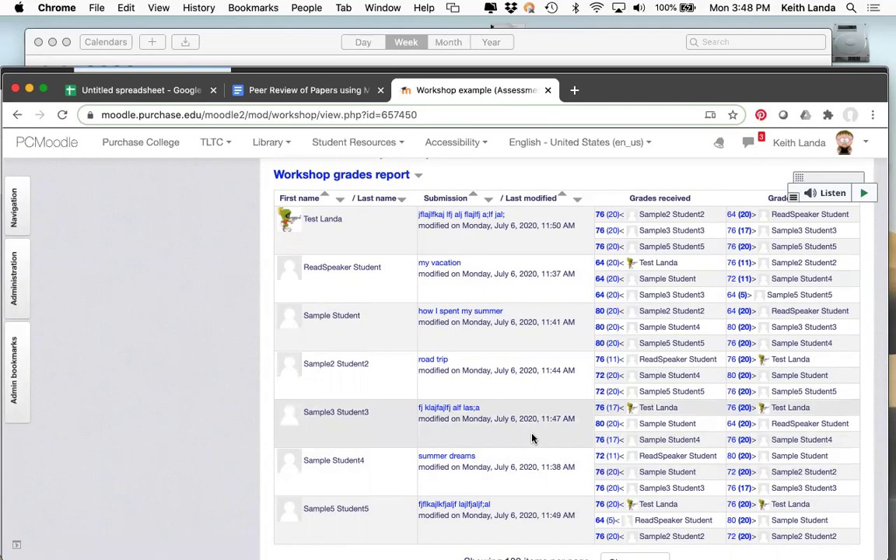
pyautogui.scroll(-2, 532, 439)
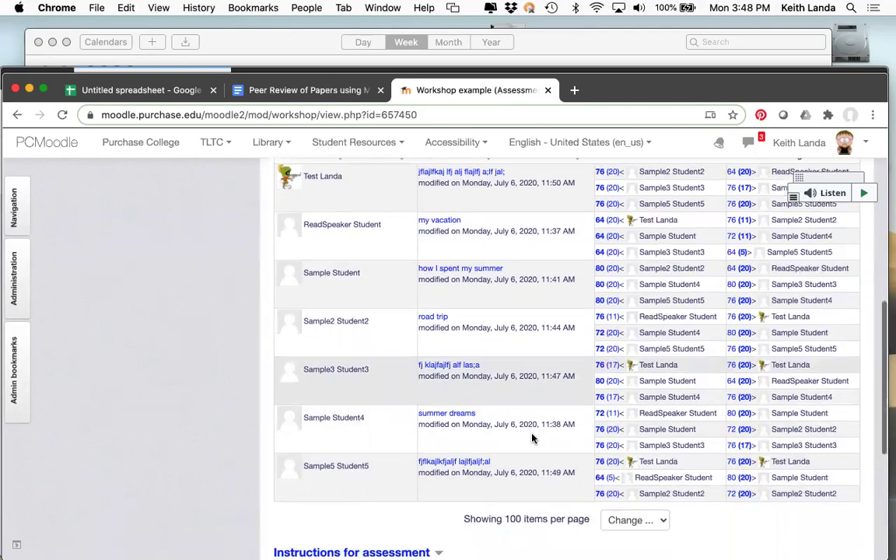
pyautogui.scroll(2, 532, 438)
pyautogui.scroll(-1, 532, 438)
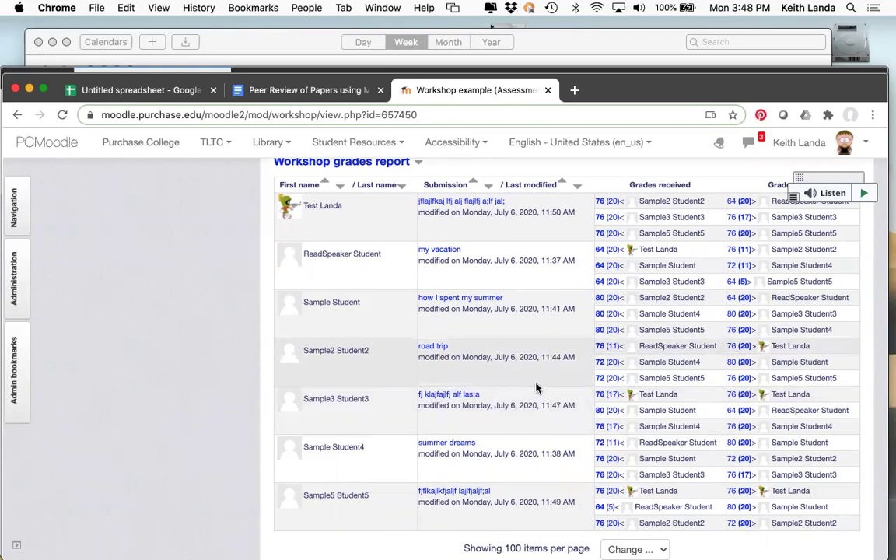
pyautogui.scroll(4, 536, 387)
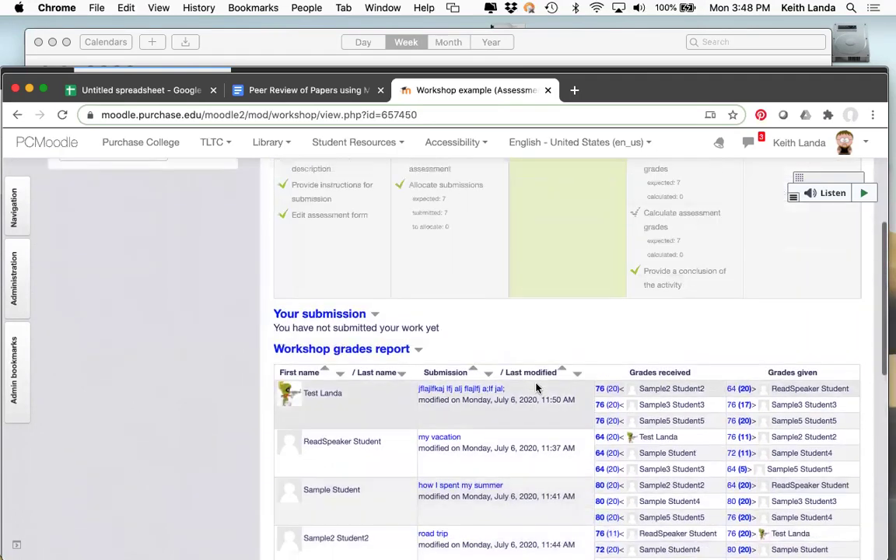
pyautogui.scroll(4, 537, 387)
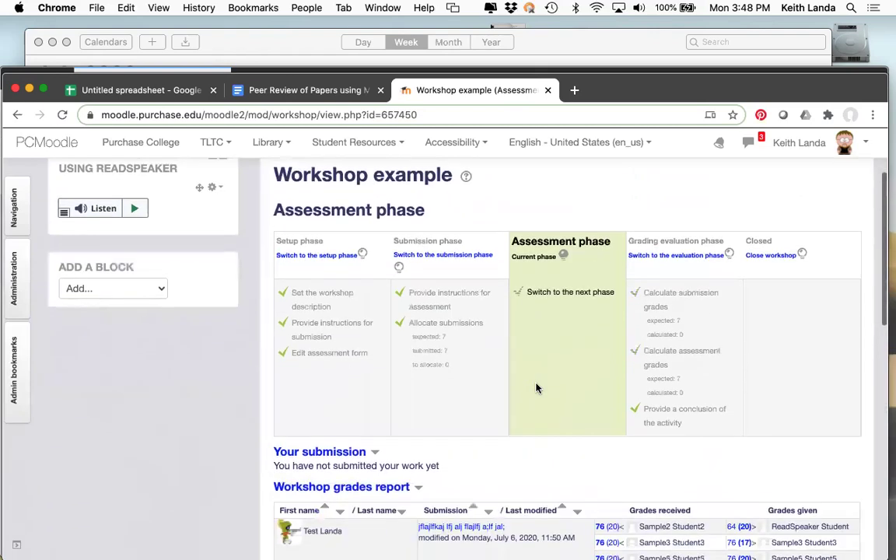
pyautogui.scroll(-3, 536, 388)
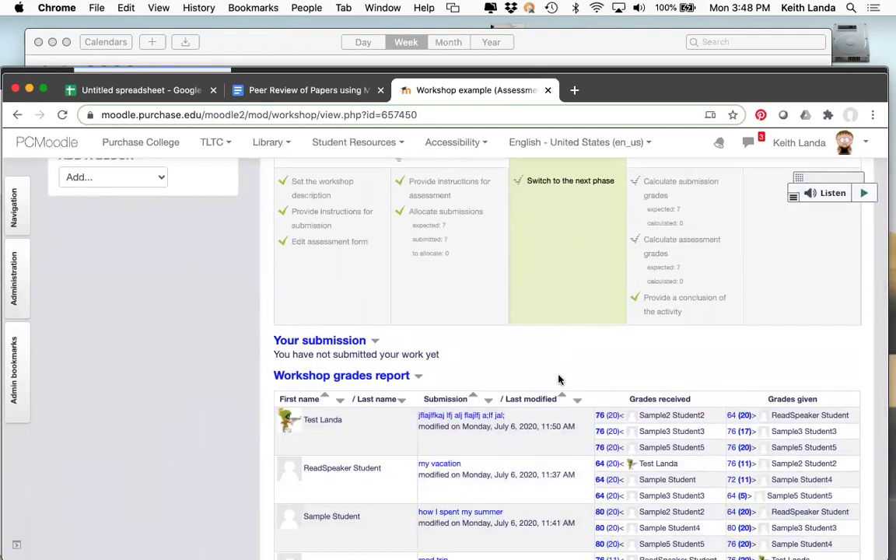
pyautogui.scroll(4, 559, 379)
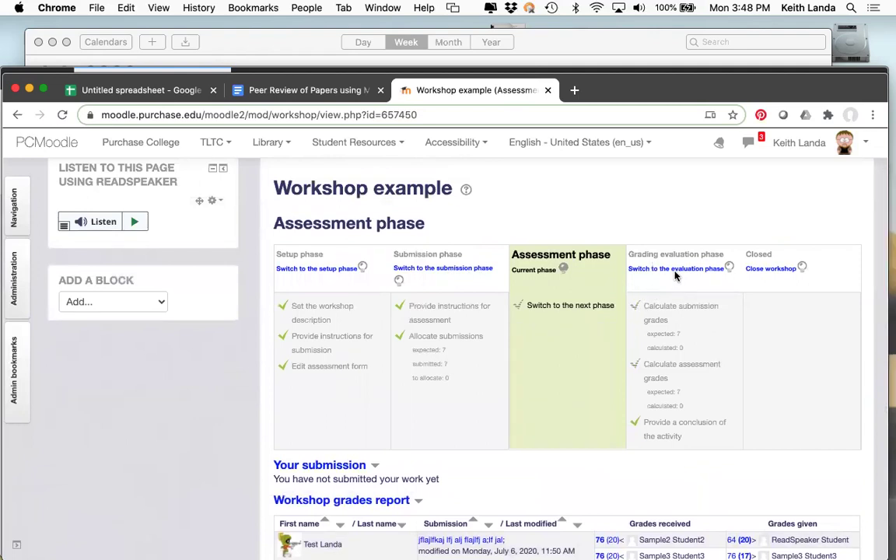
# - Switch Workshop example into the Grading evaluation phase and confirm
pyautogui.click(681, 270)
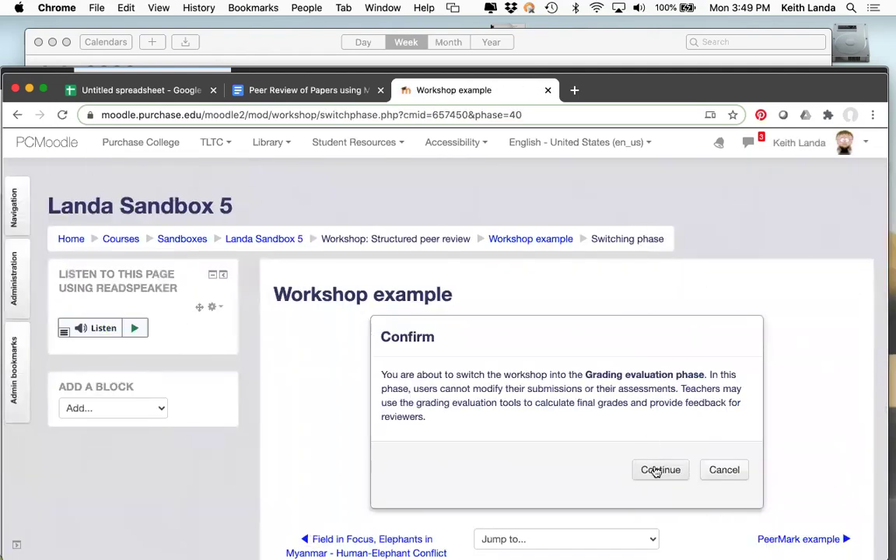
pyautogui.click(658, 471)
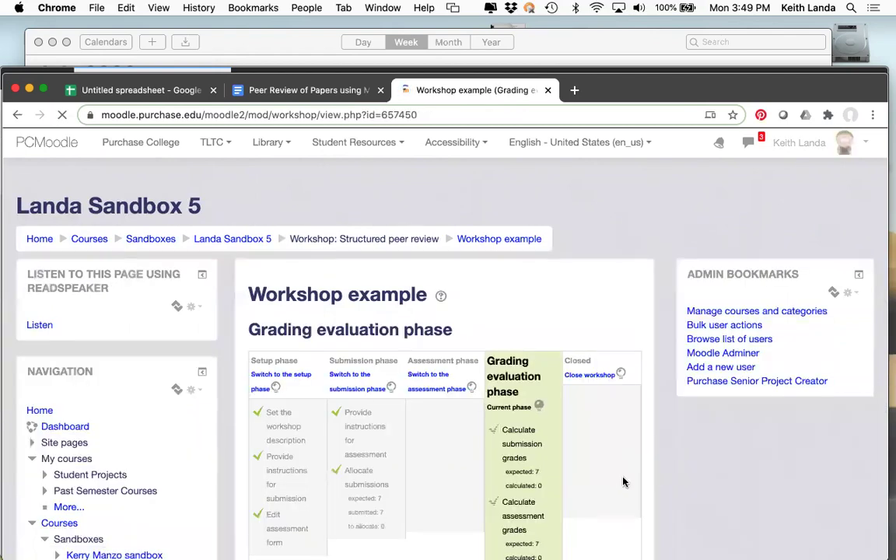
pyautogui.scroll(-5, 627, 485)
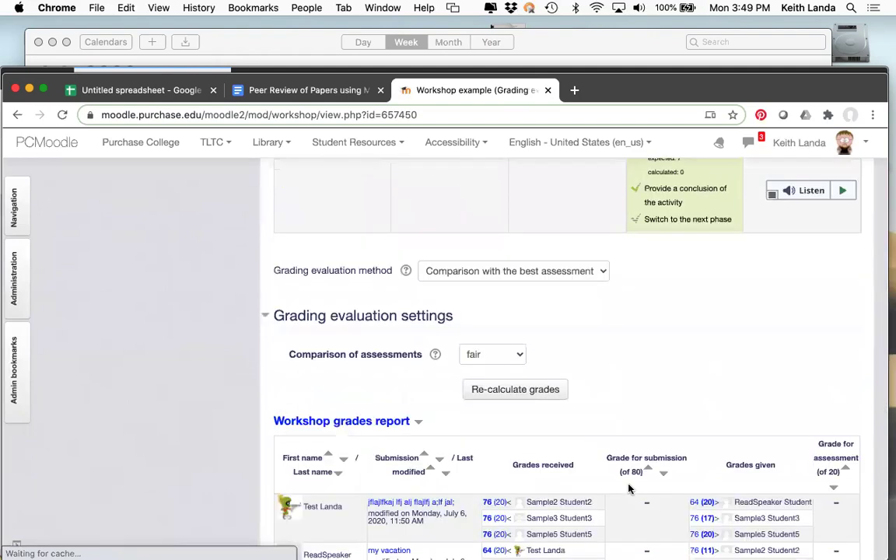
pyautogui.scroll(-6, 629, 488)
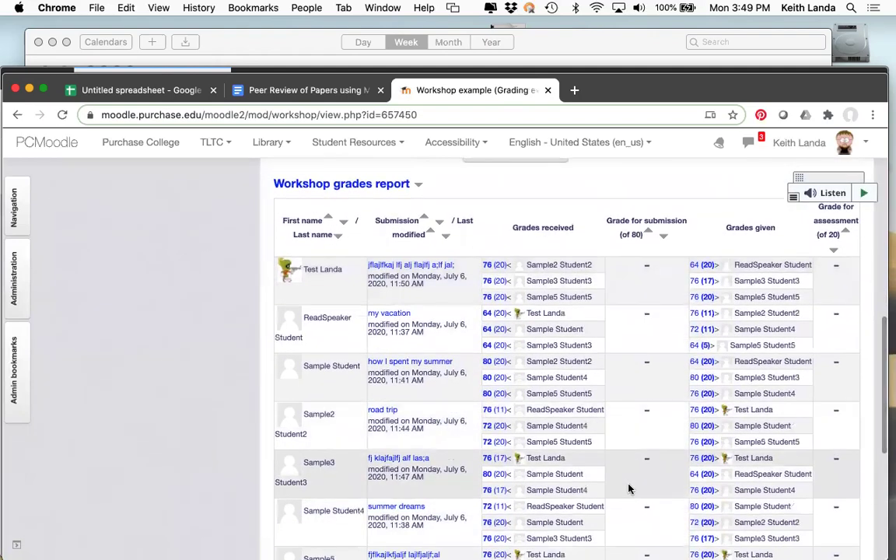
pyautogui.scroll(-2, 630, 488)
pyautogui.scroll(5, 629, 488)
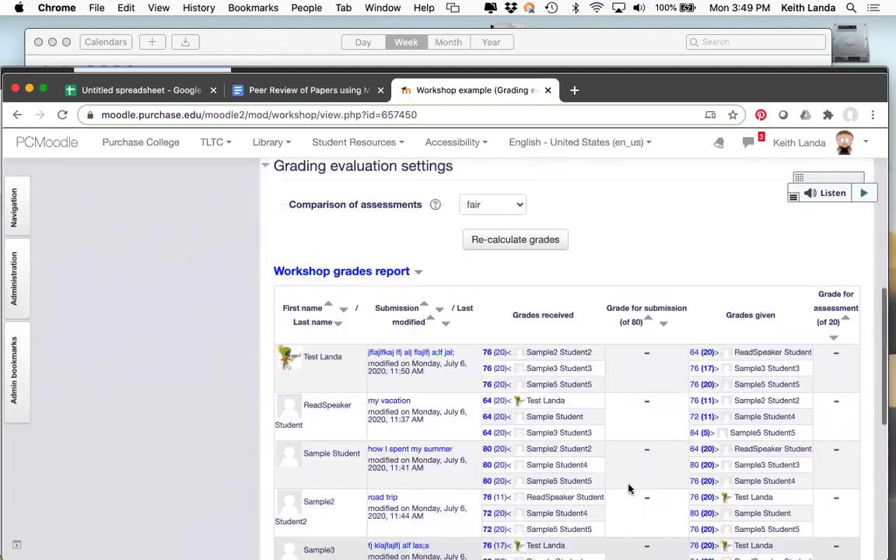
pyautogui.scroll(2, 622, 467)
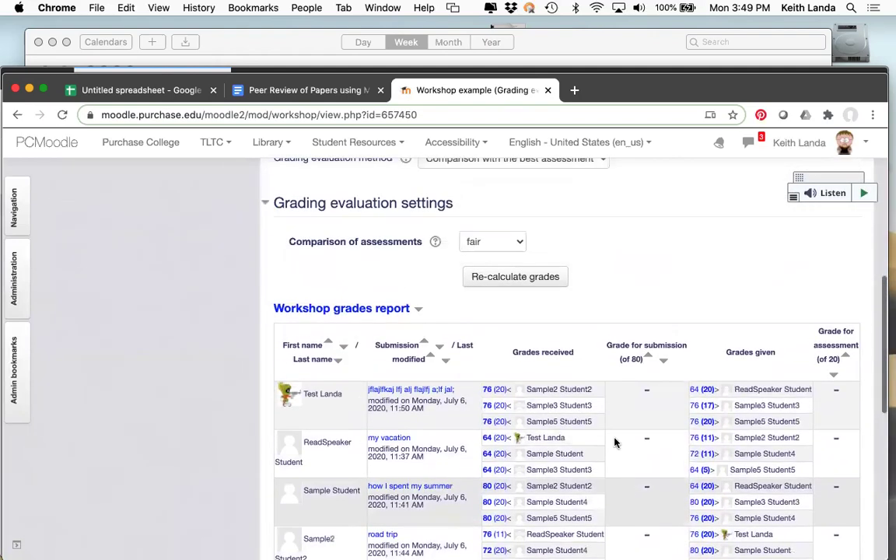
# - Re-calculate grades, giving submission grades out of 80 and assessment grades out of 20
pyautogui.click(531, 278)
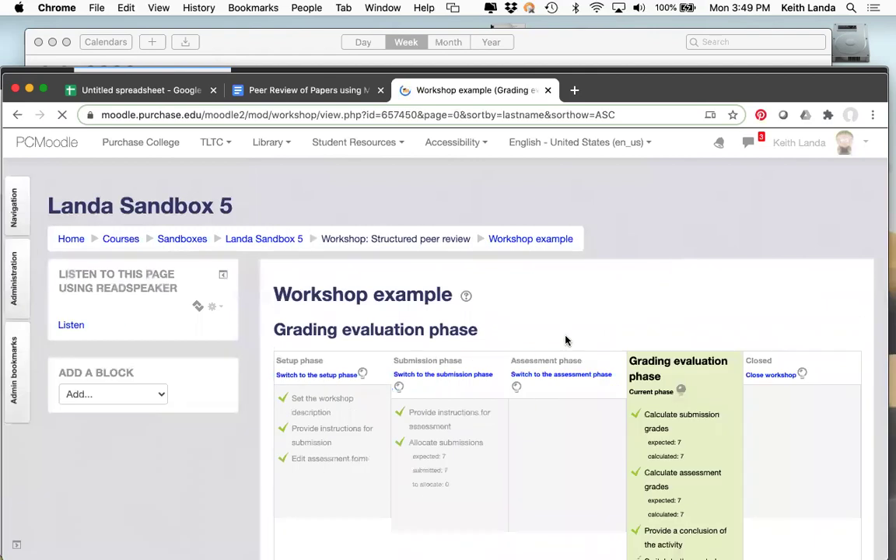
pyautogui.scroll(-3, 669, 405)
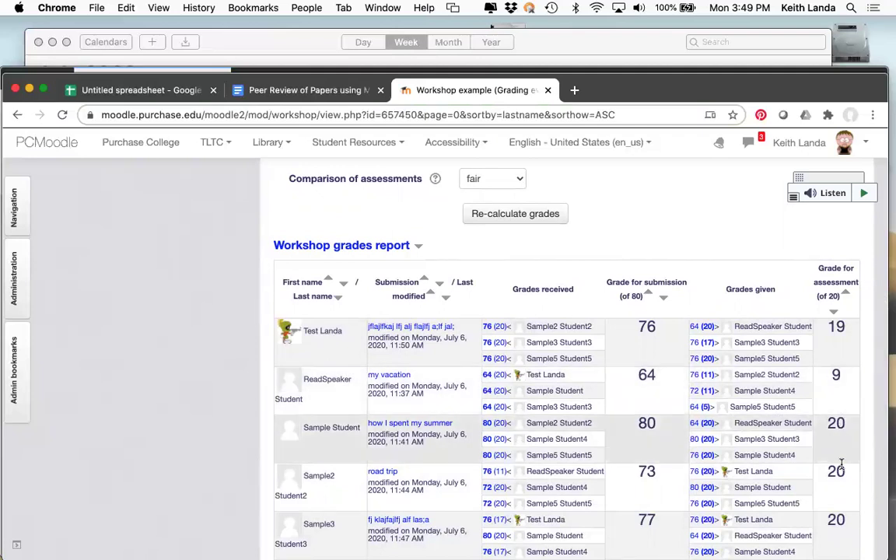
pyautogui.scroll(-1, 842, 452)
pyautogui.scroll(-3, 842, 471)
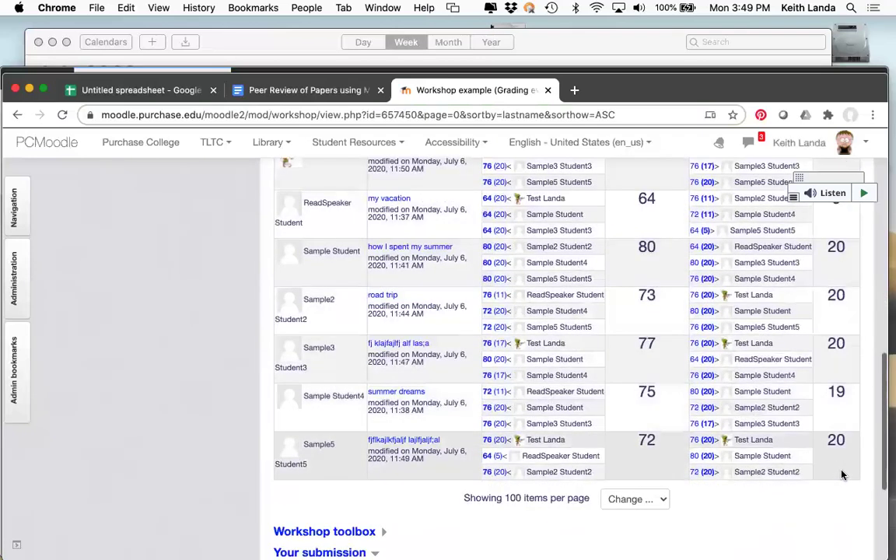
pyautogui.scroll(10, 842, 475)
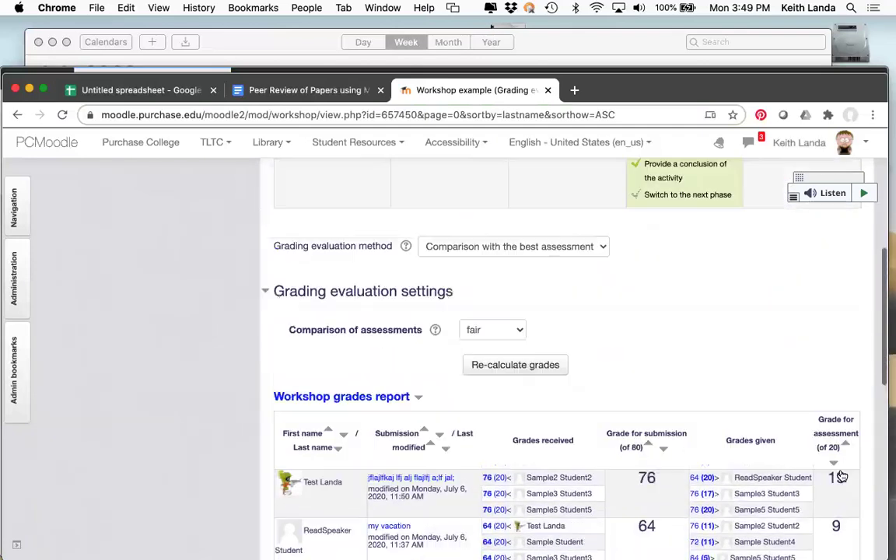
pyautogui.scroll(-5, 840, 463)
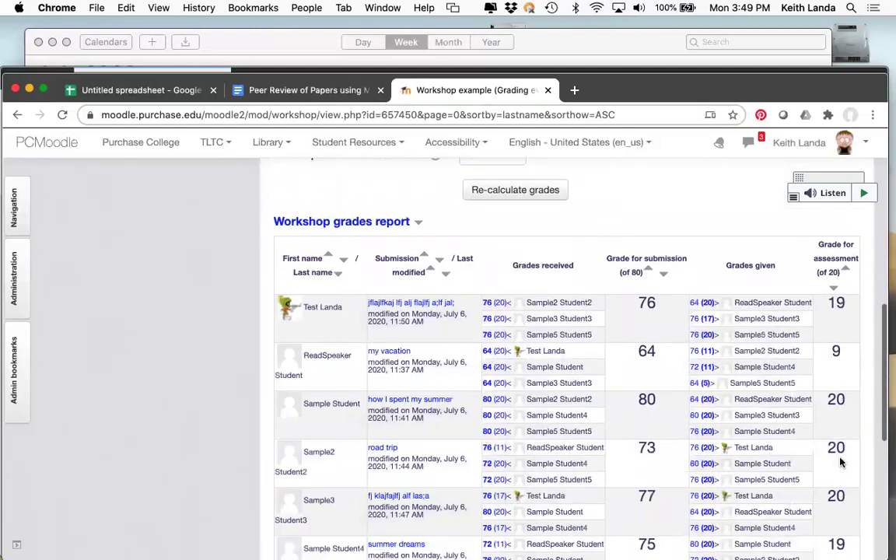
pyautogui.scroll(2, 840, 463)
pyautogui.scroll(-1, 840, 463)
pyautogui.scroll(-4, 840, 463)
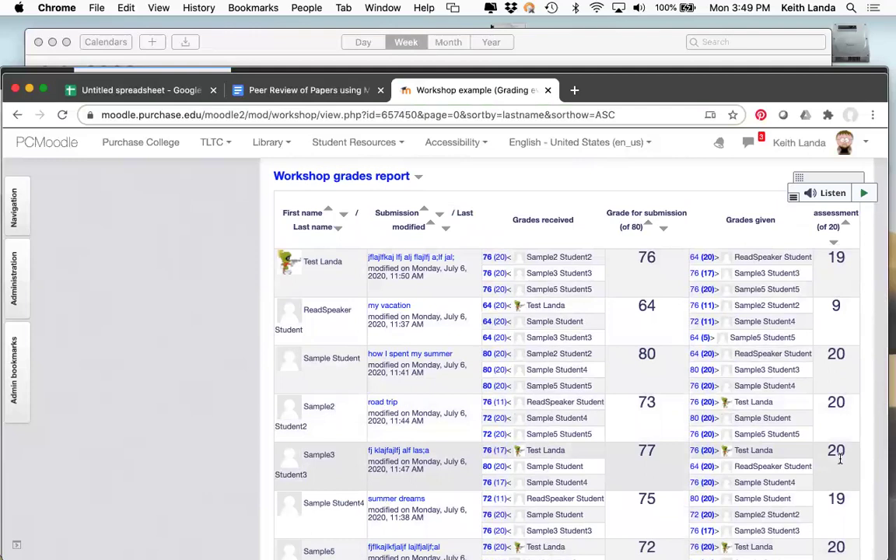
pyautogui.scroll(8, 840, 460)
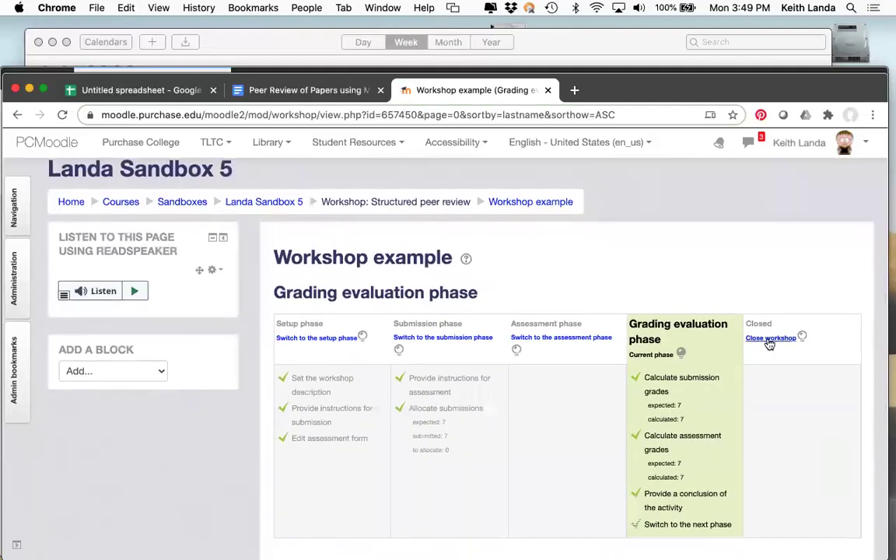
# - Close Workshop example so its calculated grades go to the gradebook
pyautogui.click(770, 340)
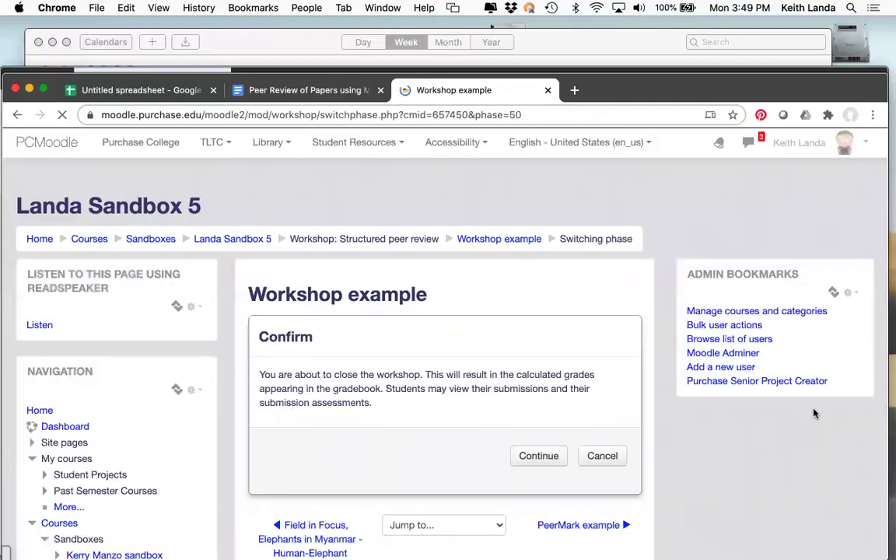
pyautogui.click(649, 458)
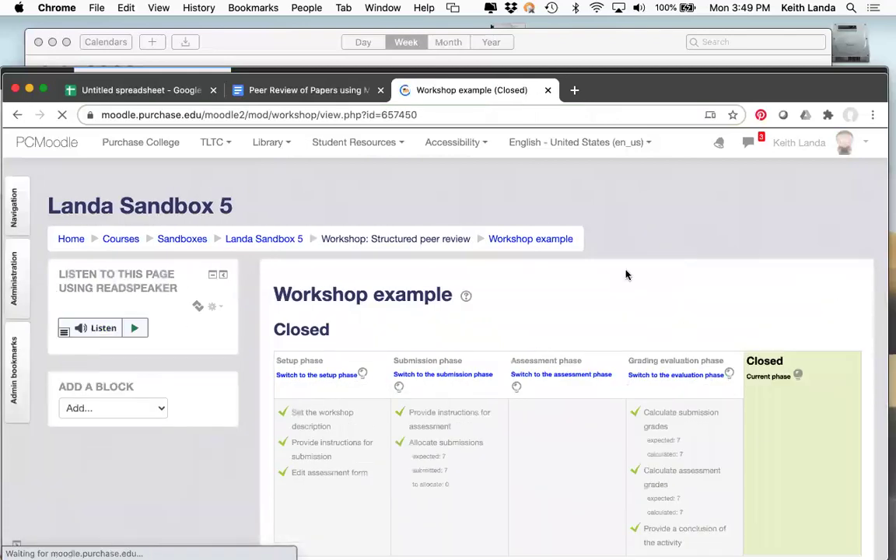
pyautogui.press('super+Tab')
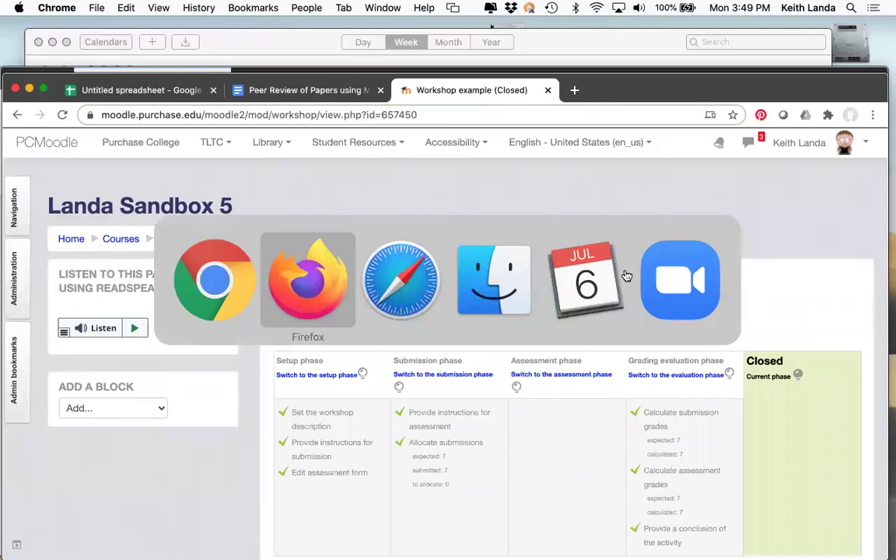
# - In Safari's student view, open Workshop example and scroll through its grades and submissions
pyautogui.press('super+Tab')
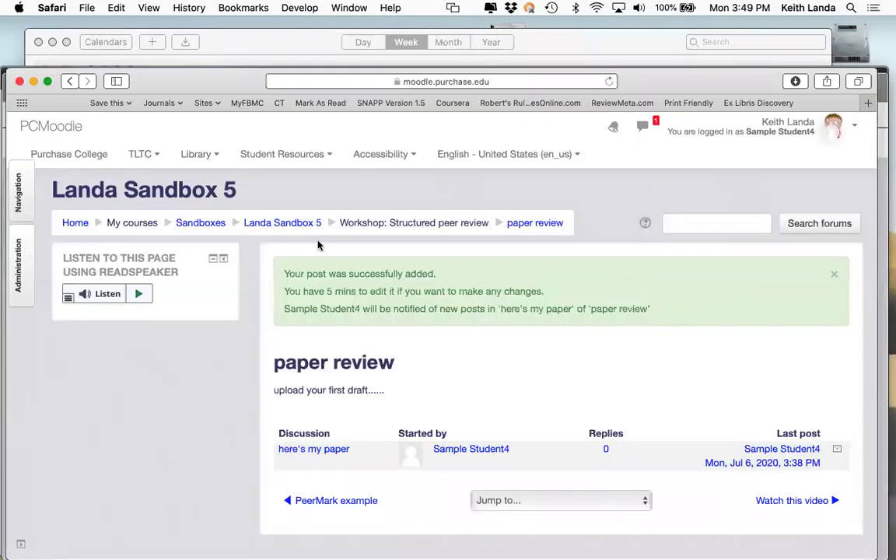
pyautogui.click(294, 226)
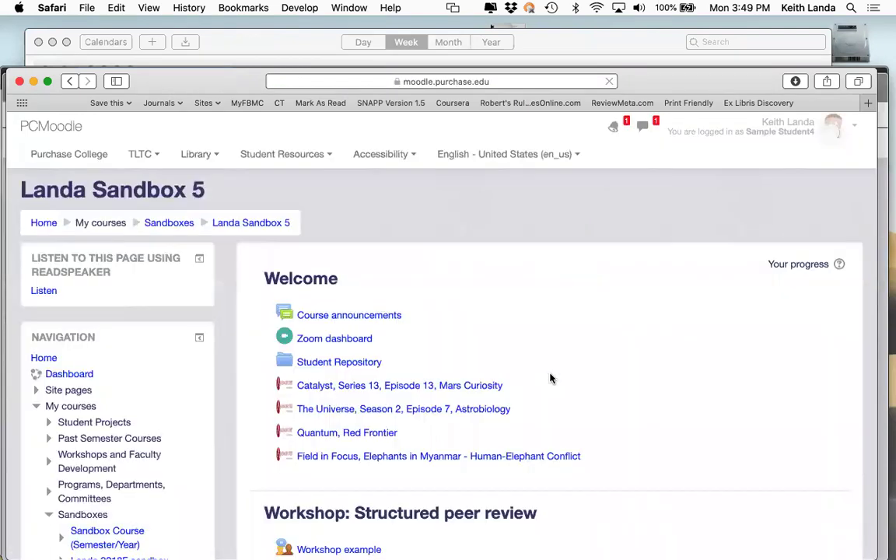
pyautogui.scroll(-1, 545, 373)
pyautogui.scroll(-2, 551, 379)
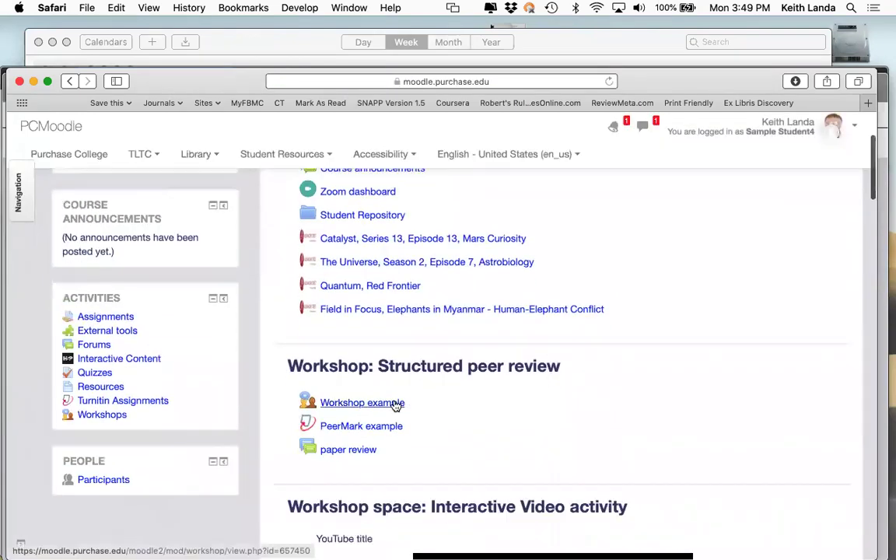
pyautogui.click(363, 403)
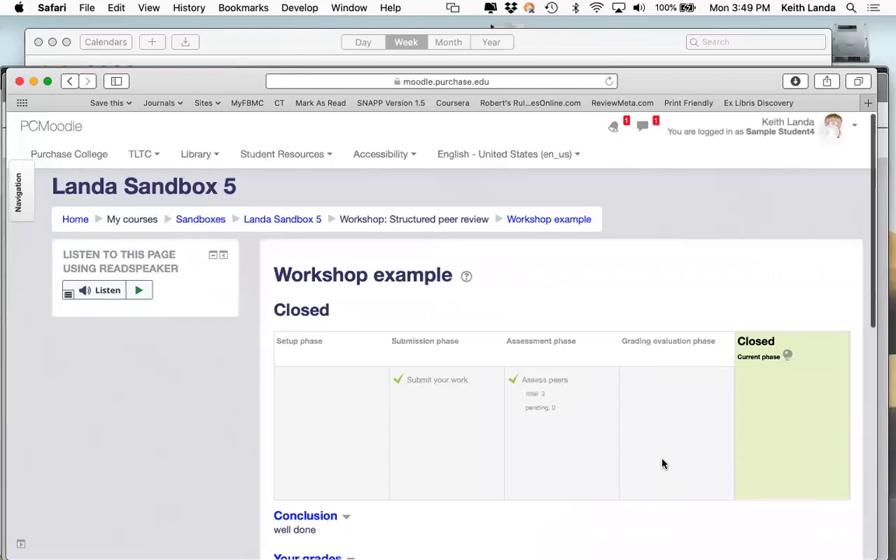
pyautogui.scroll(-5, 662, 464)
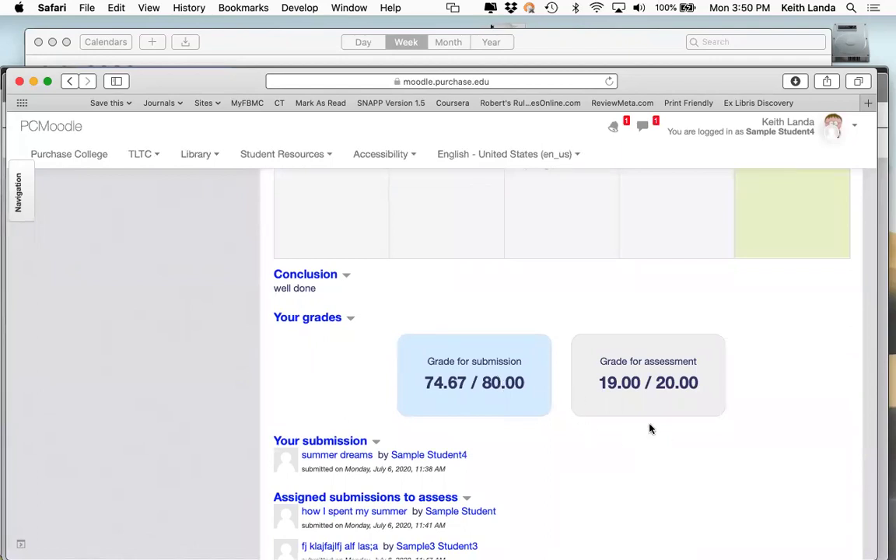
pyautogui.scroll(-3, 650, 429)
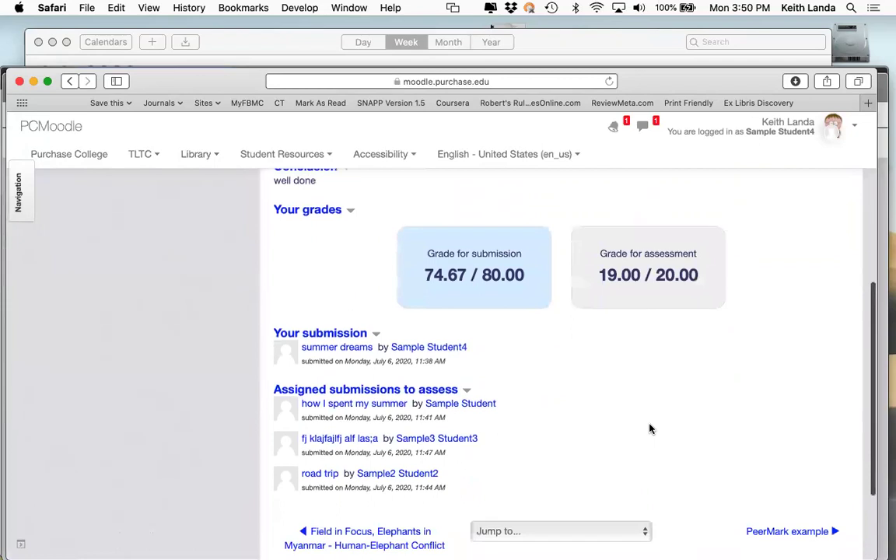
pyautogui.scroll(-1, 650, 429)
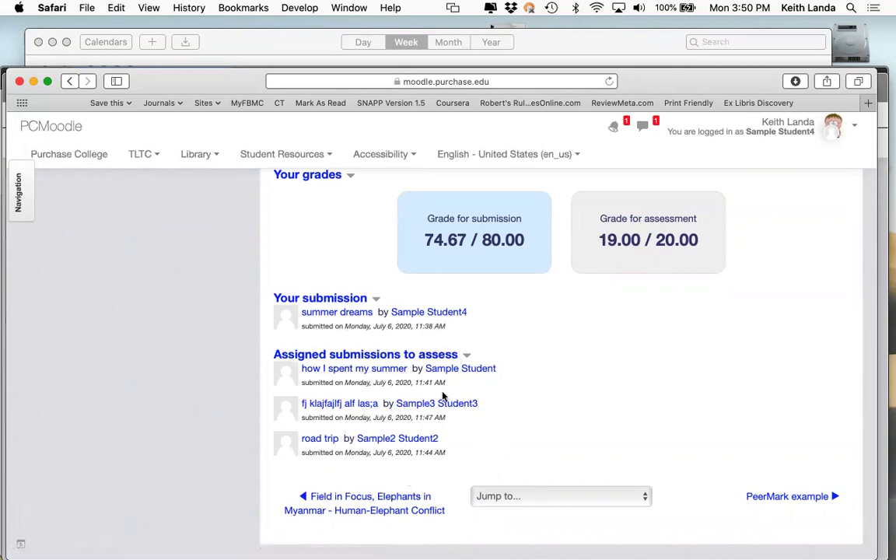
pyautogui.scroll(-1, 433, 448)
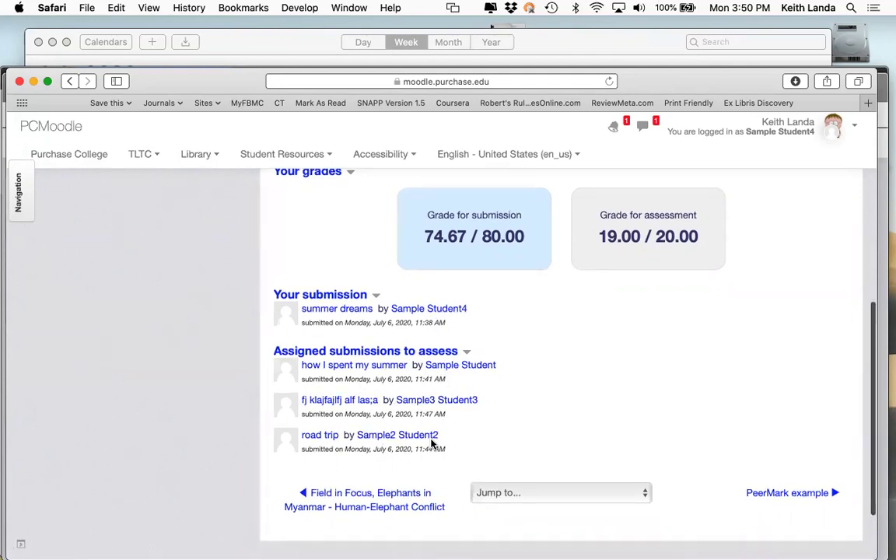
pyautogui.scroll(4, 433, 445)
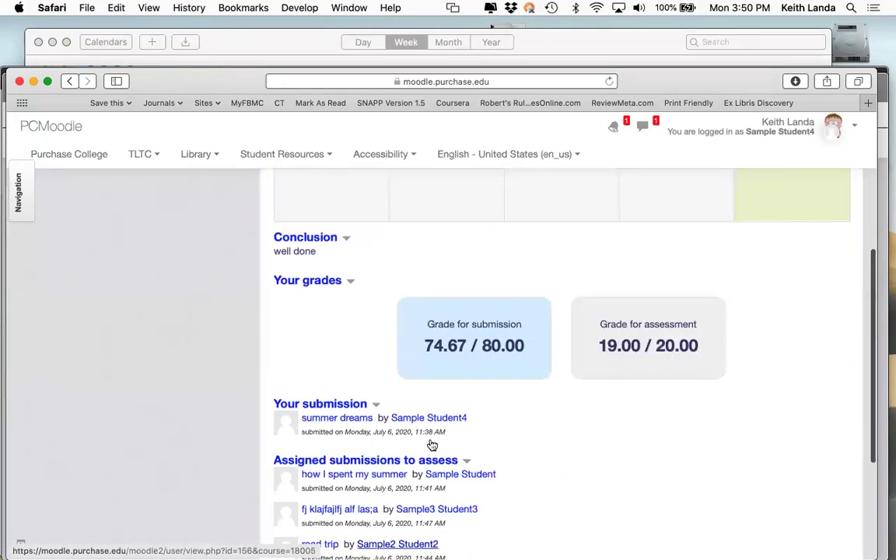
pyautogui.scroll(3, 428, 445)
pyautogui.scroll(4, 427, 445)
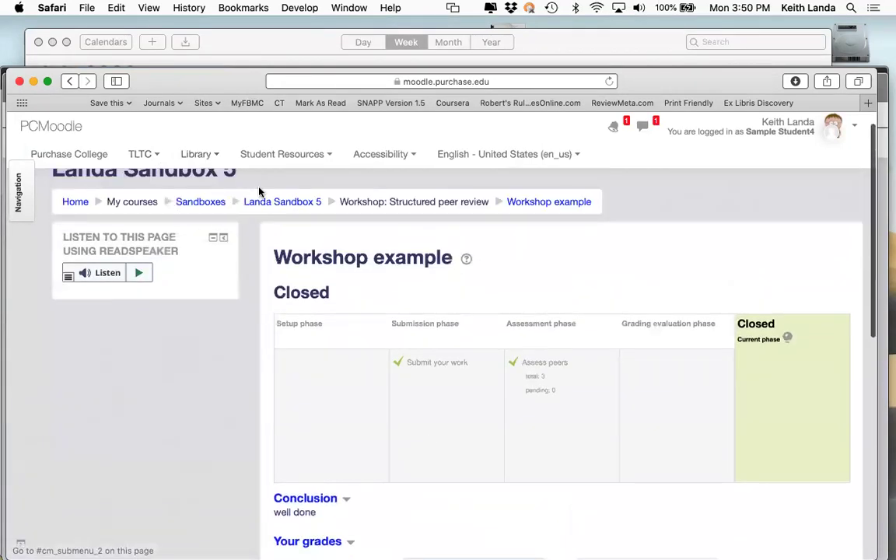
# - Return to the Landa Sandbox 5 course page, then go back to the instructor's Chrome window
pyautogui.click(275, 202)
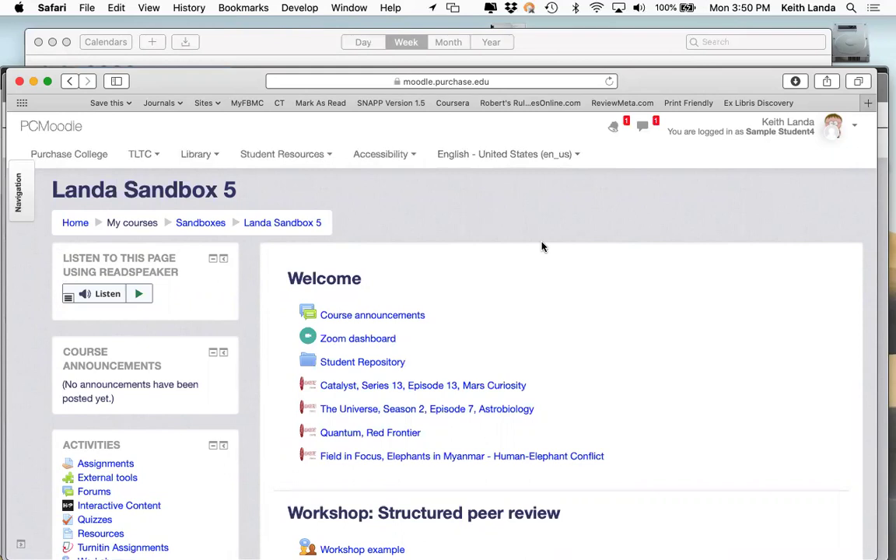
pyautogui.scroll(-4, 543, 247)
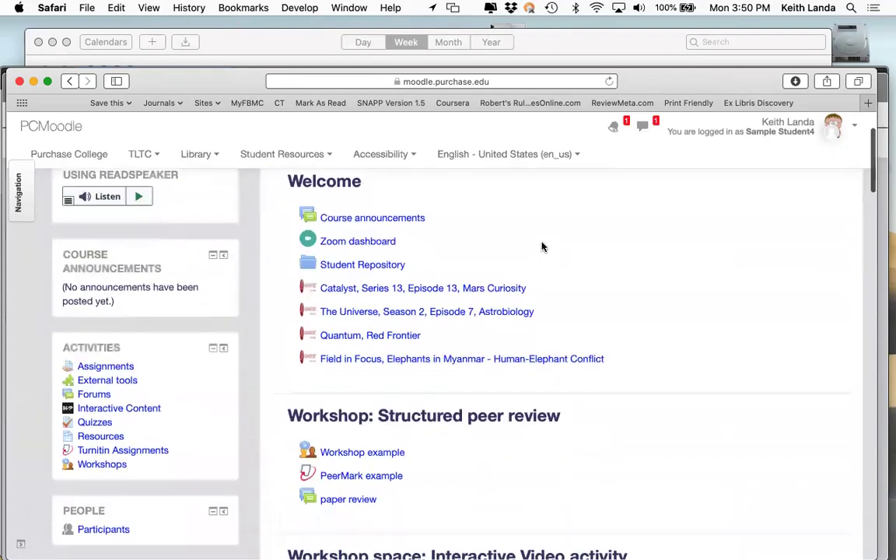
pyautogui.scroll(4, 542, 247)
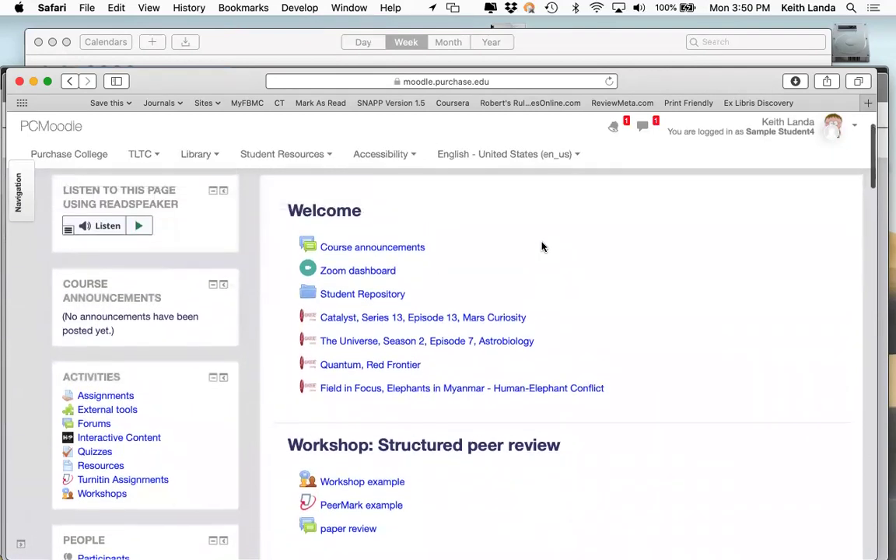
pyautogui.scroll(1, 543, 247)
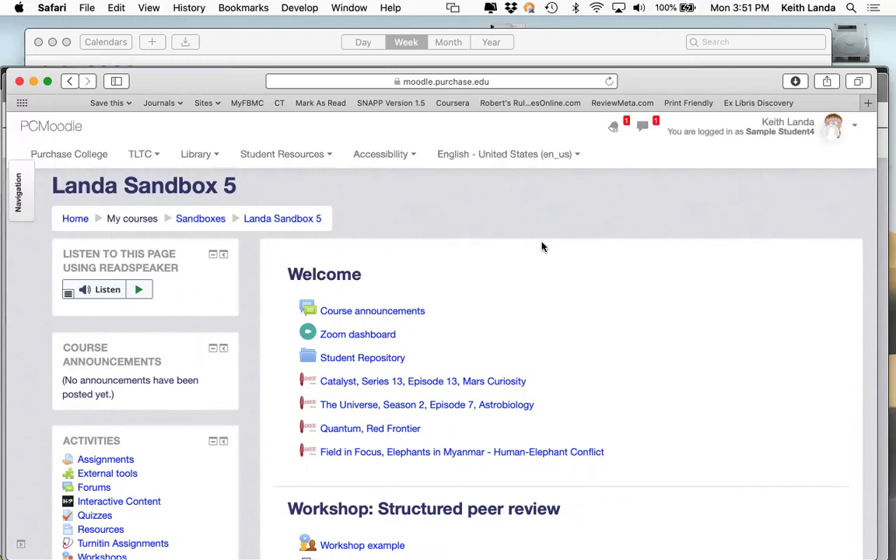
pyautogui.scroll(1, 530, 257)
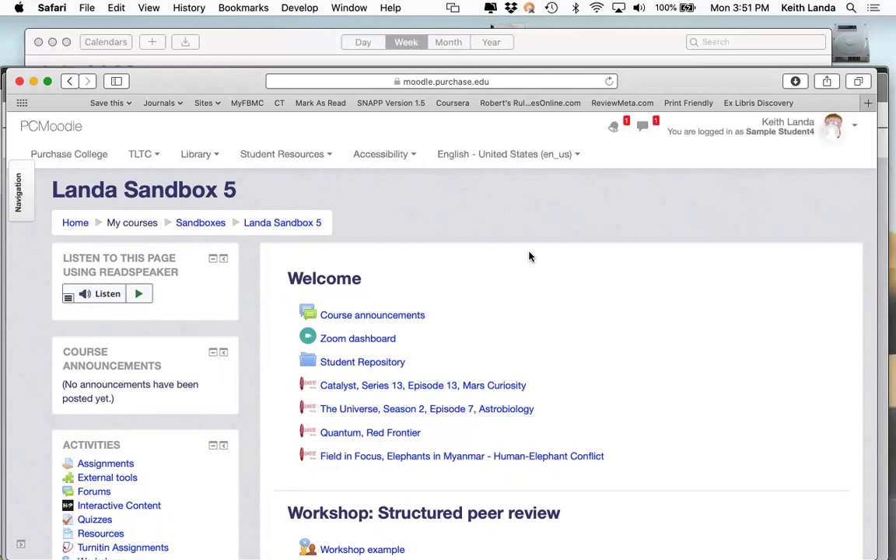
pyautogui.scroll(-4, 529, 256)
pyautogui.scroll(4, 529, 257)
pyautogui.press('super+Tab')
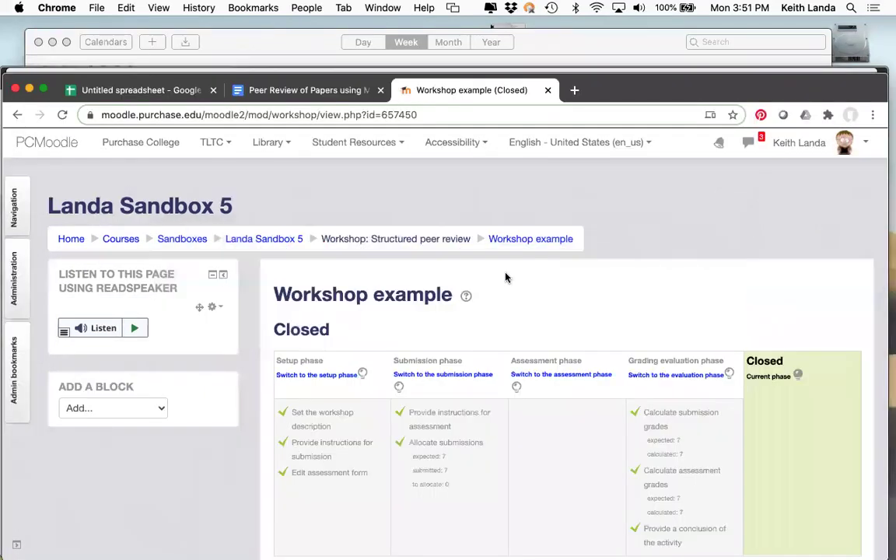
# - Highlight the bit.ly link atop the peer review handout, then return to the Landa Sandbox 5 course
pyautogui.click(265, 238)
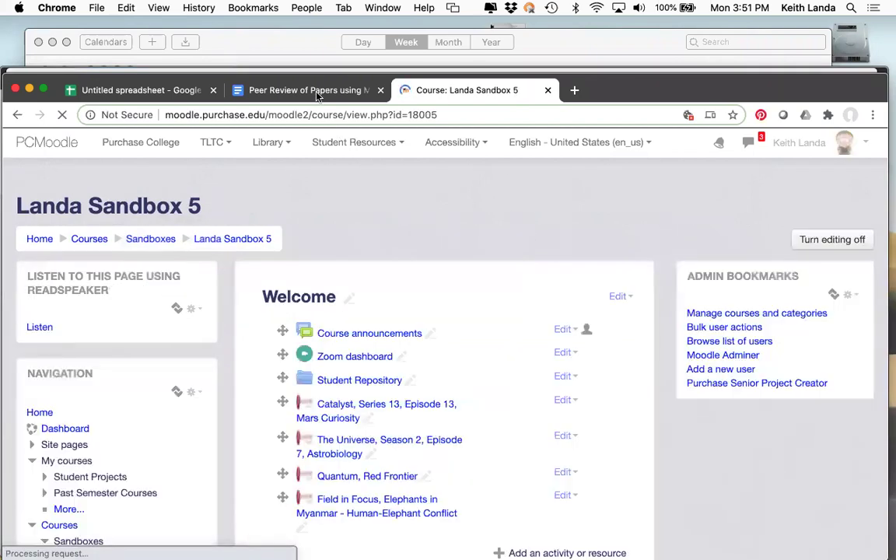
pyautogui.click(308, 90)
pyautogui.scroll(7, 350, 212)
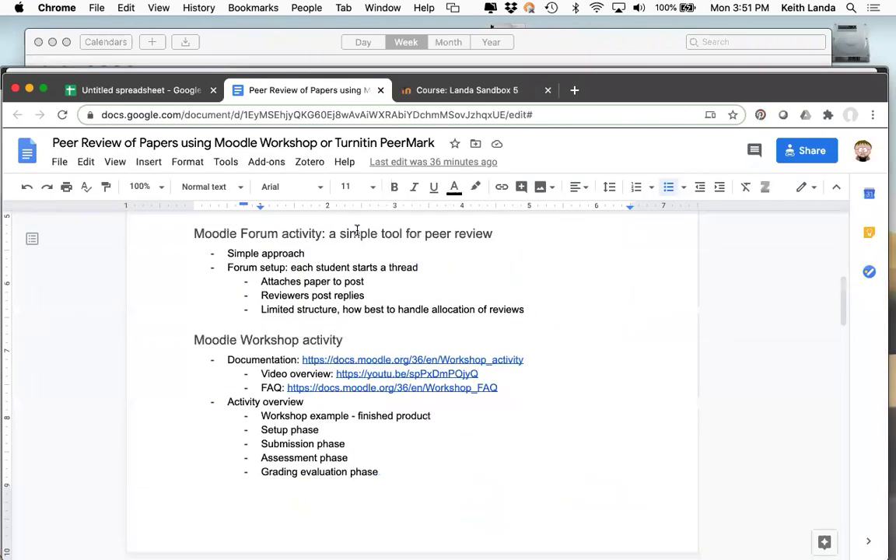
pyautogui.scroll(5, 357, 231)
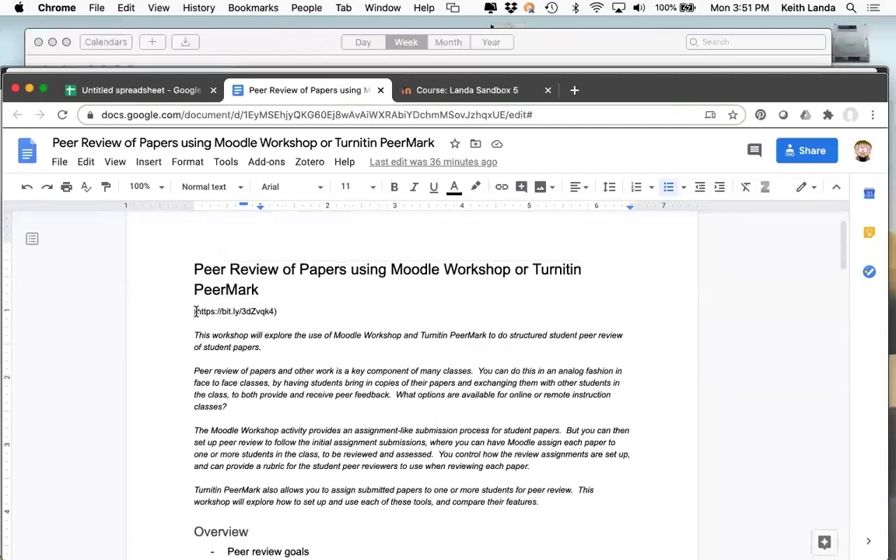
pyautogui.moveTo(196, 311); pyautogui.dragTo(274, 311)
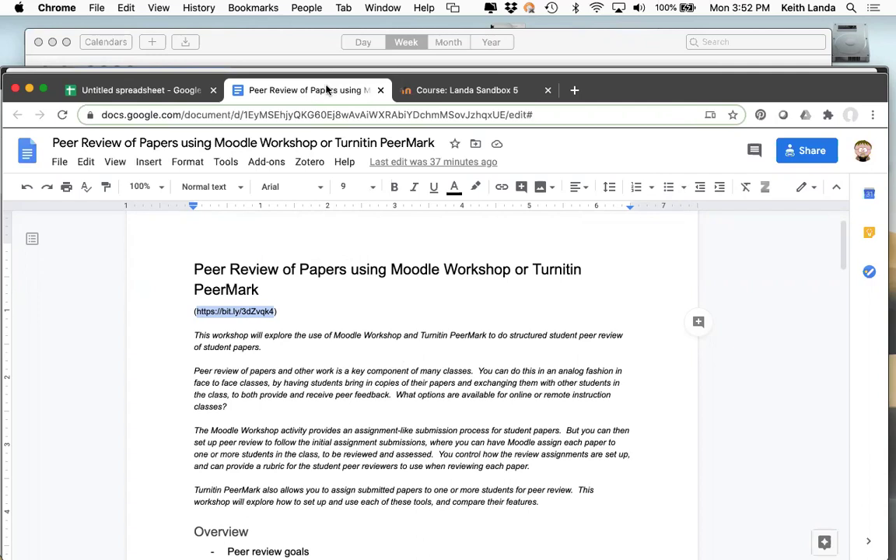
pyautogui.click(427, 403)
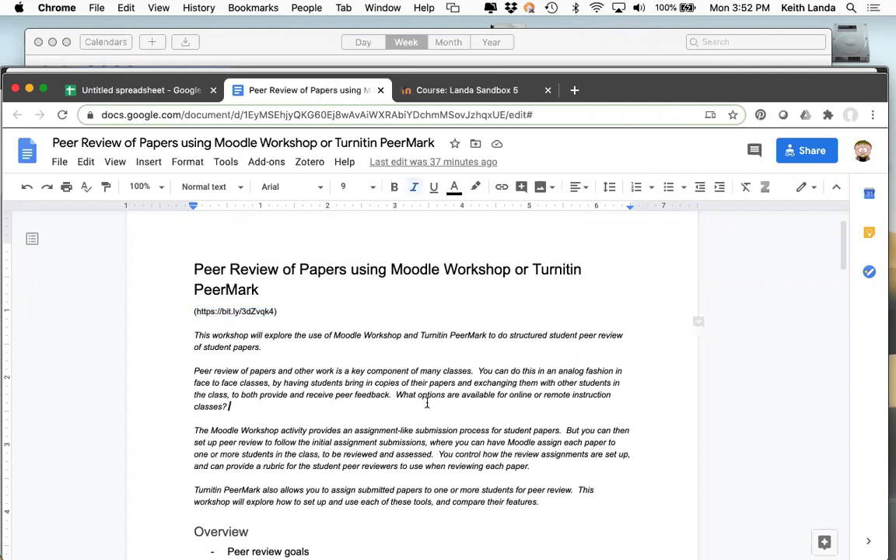
pyautogui.click(479, 92)
pyautogui.scroll(-3, 473, 266)
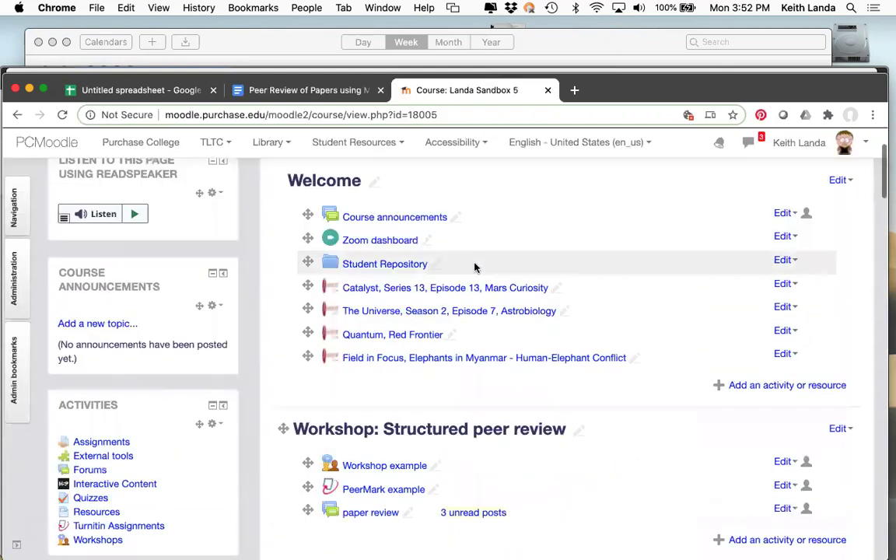
# - Add a Workshop activity to the 'Workshop: Structured peer review' section through the activity chooser
pyautogui.scroll(-2, 474, 267)
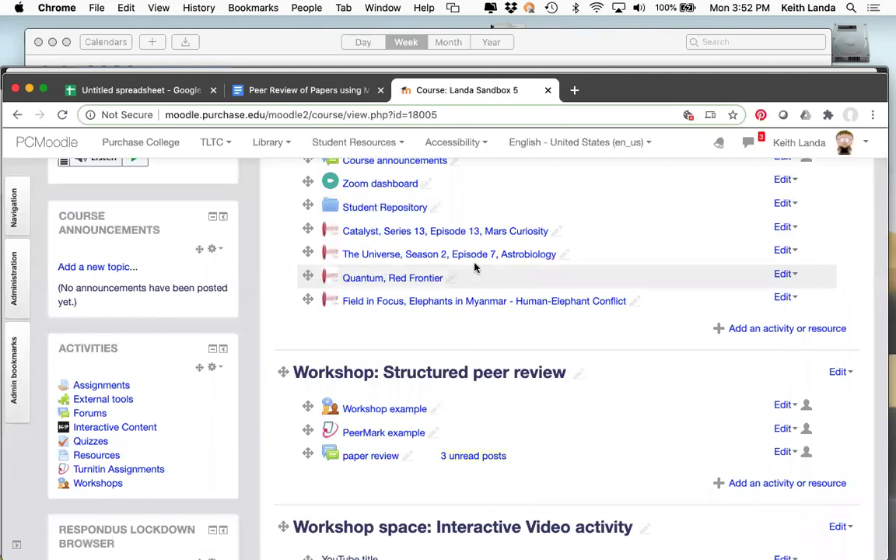
pyautogui.scroll(-1, 475, 268)
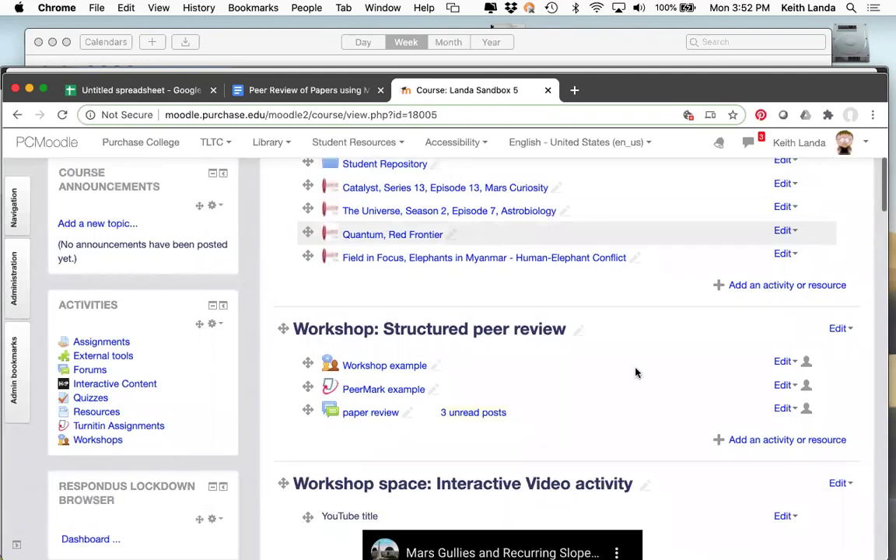
pyautogui.click(753, 442)
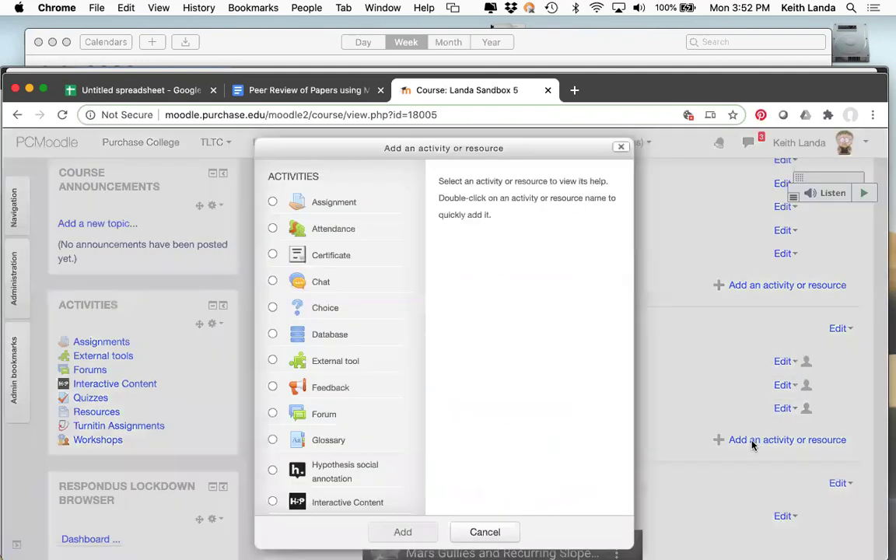
pyautogui.scroll(-10, 359, 352)
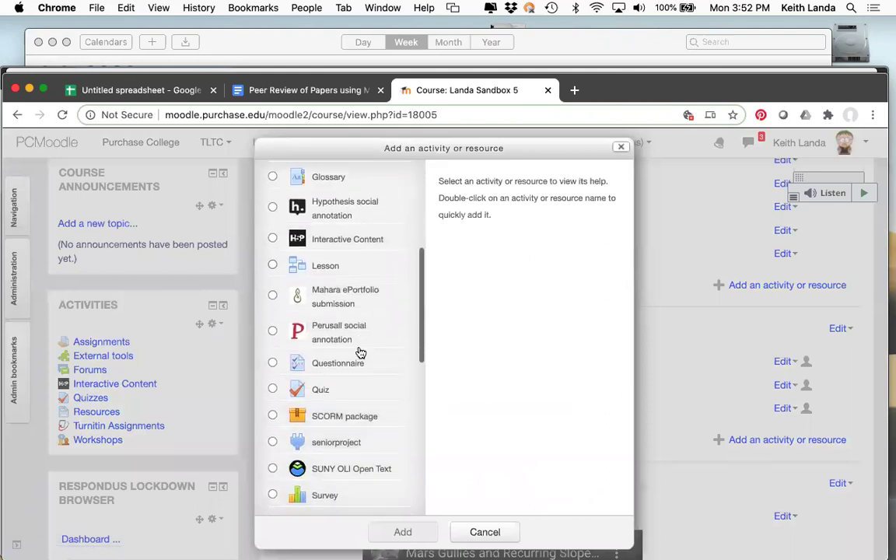
pyautogui.scroll(-4, 360, 352)
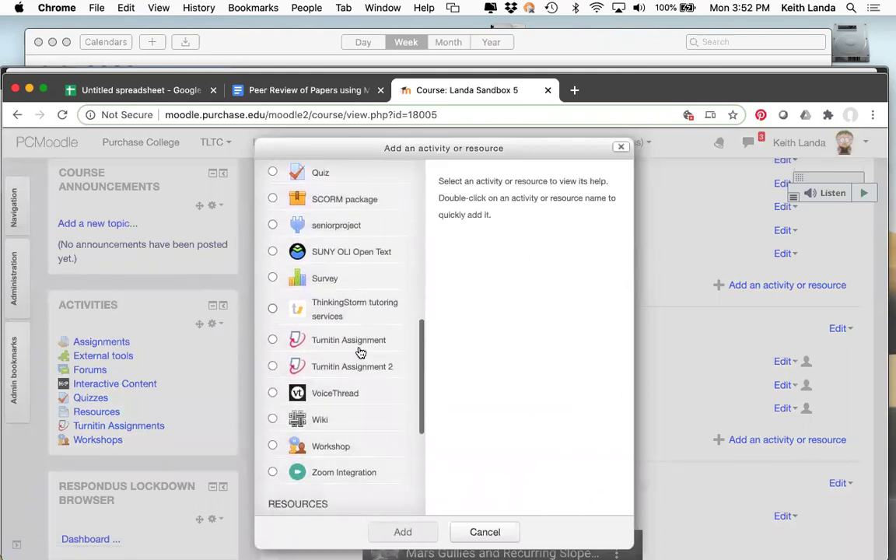
pyautogui.click(272, 446)
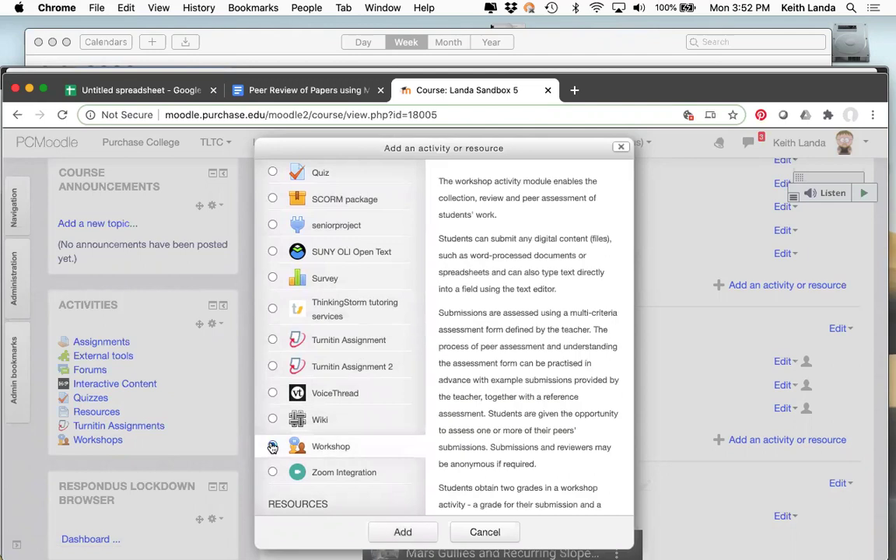
pyautogui.click(399, 532)
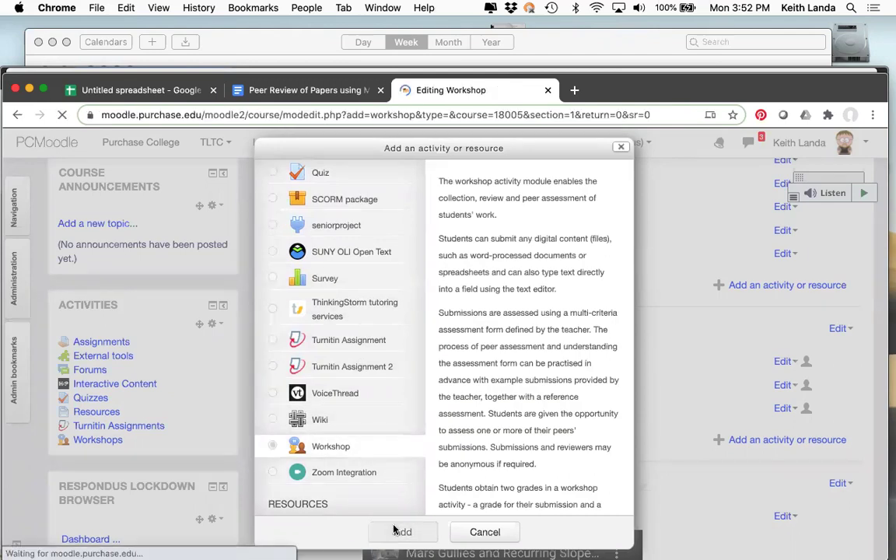
pyautogui.click(532, 414)
pyautogui.write('Wor')
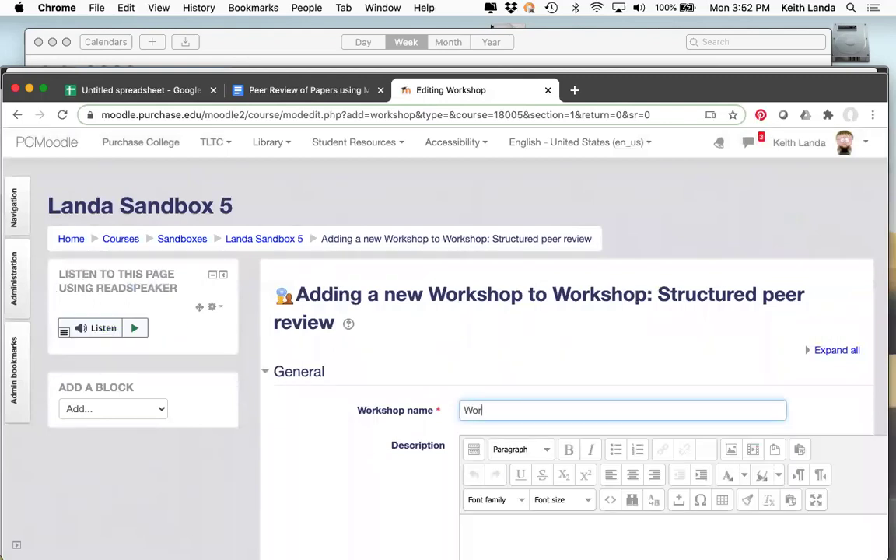
pyautogui.write('kshop example - yes')
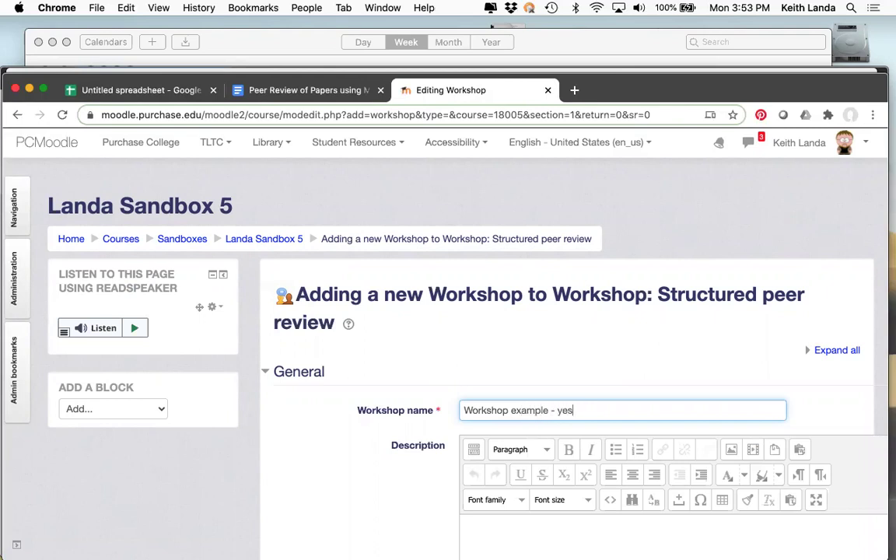
pyautogui.write('/no grading')
pyautogui.scroll(-2, 379, 448)
pyautogui.click(524, 468)
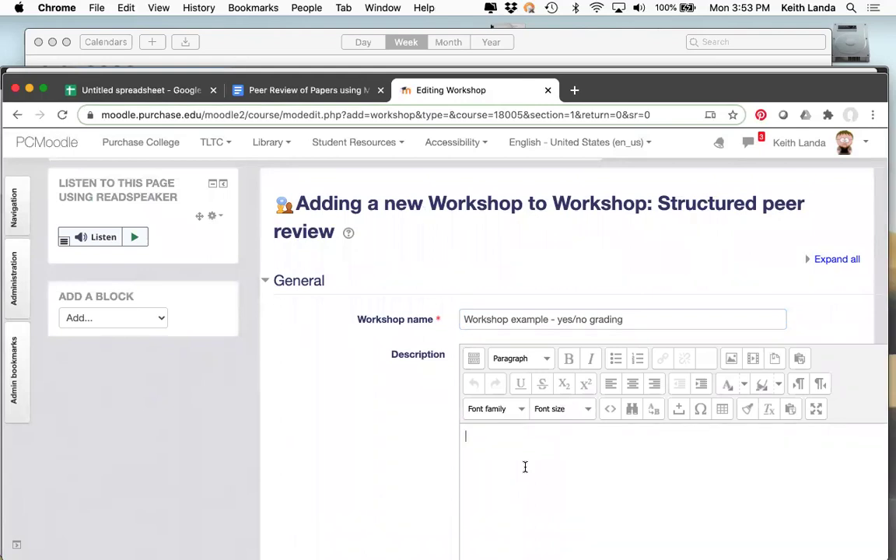
pyautogui.scroll(-10, 387, 464)
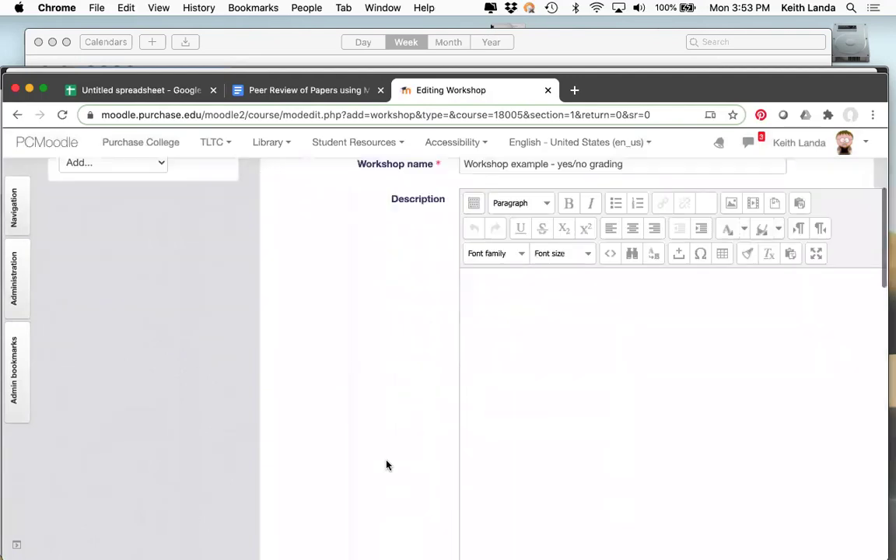
pyautogui.scroll(8, 387, 465)
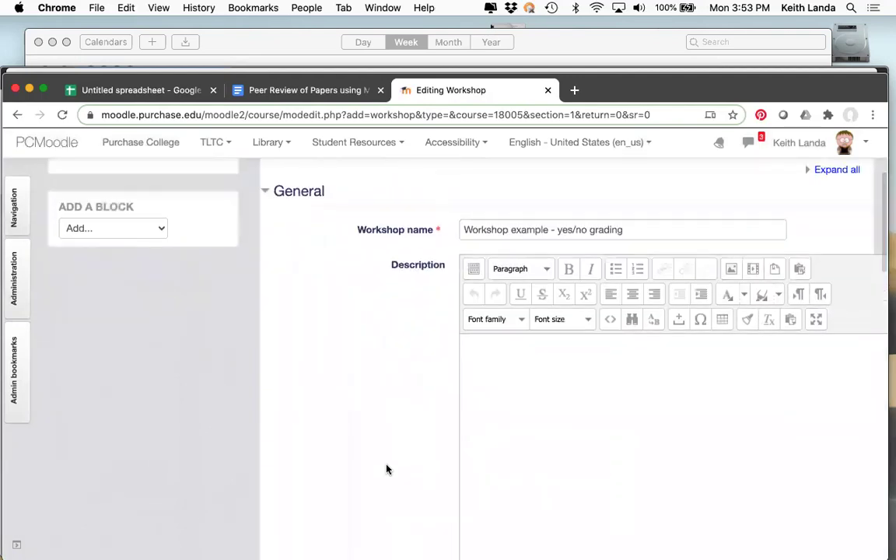
pyautogui.scroll(-8, 387, 470)
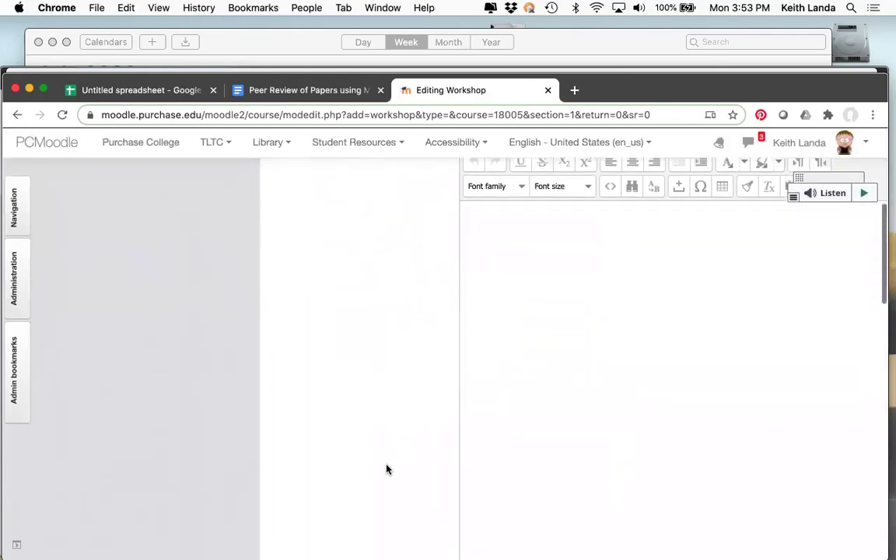
pyautogui.scroll(8, 387, 469)
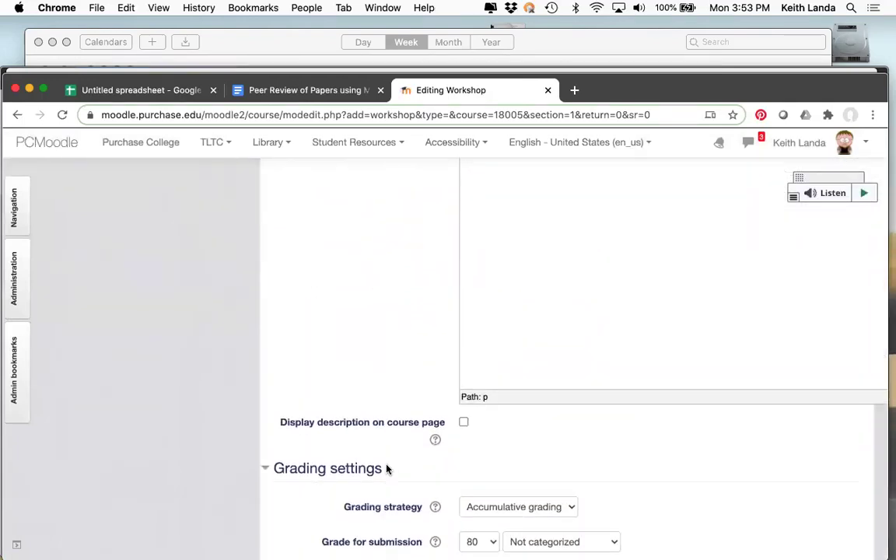
pyautogui.scroll(2, 387, 470)
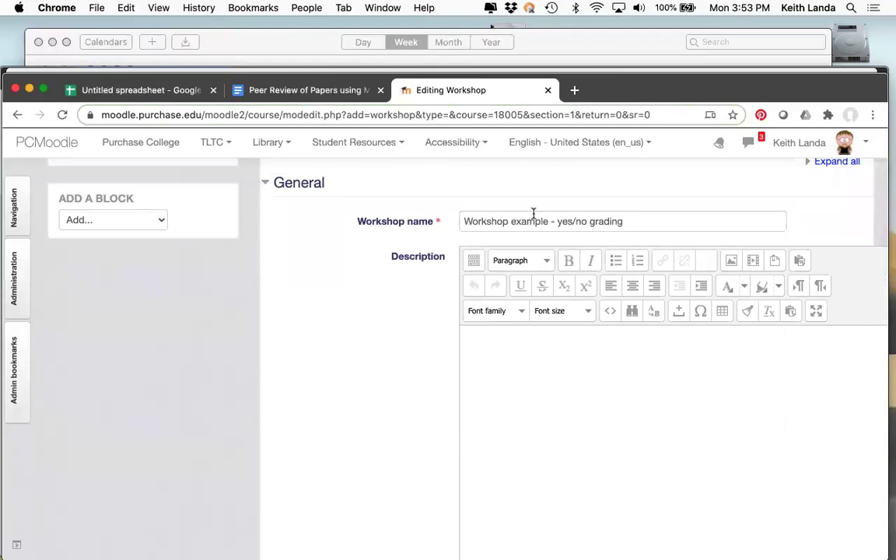
pyautogui.scroll(-6, 403, 359)
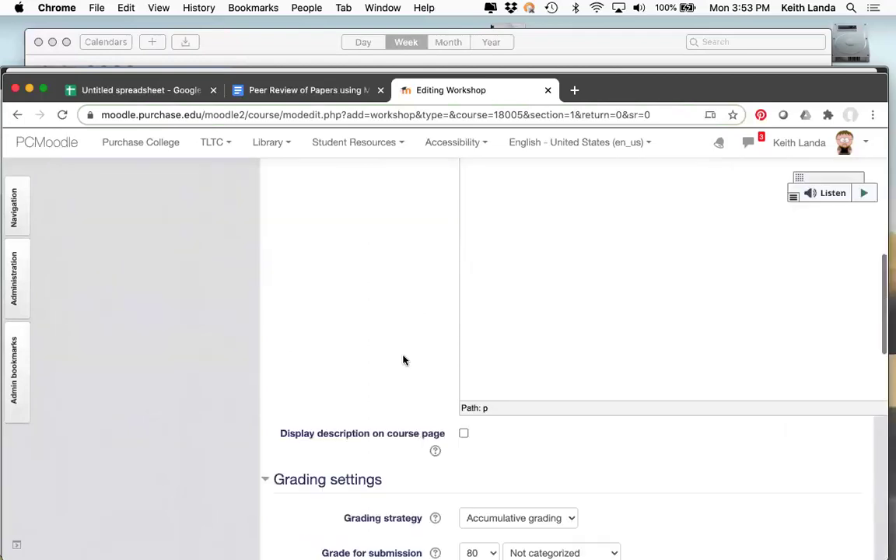
pyautogui.scroll(-1, 403, 359)
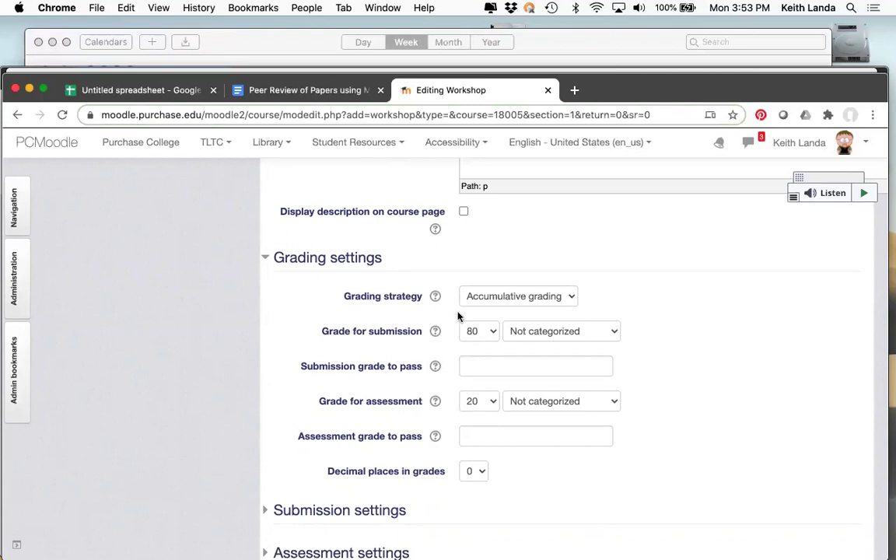
# - Show the new workshop's Grading strategy options, currently set to Accumulative grading
pyautogui.click(571, 302)
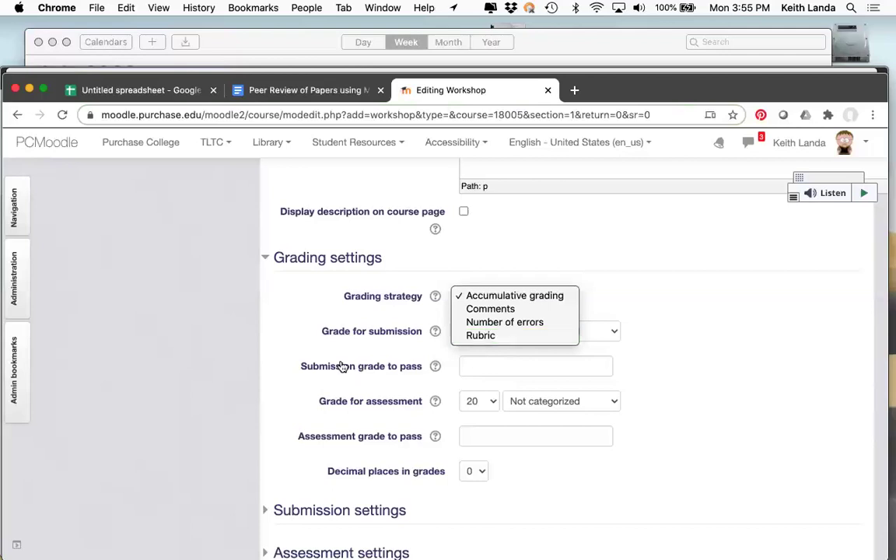
# - Change the grading strategy from Accumulative grading to Number of errors
pyautogui.click(314, 365)
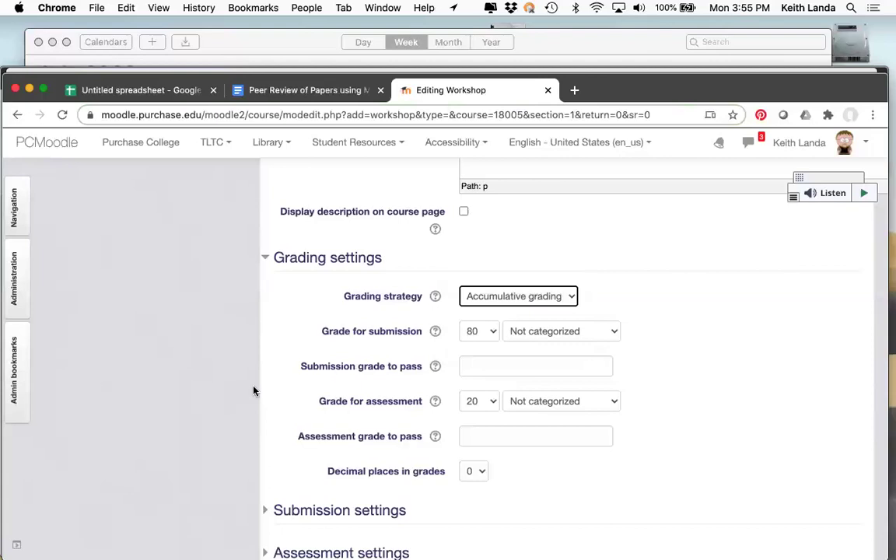
pyautogui.scroll(-2, 254, 391)
pyautogui.click(560, 266)
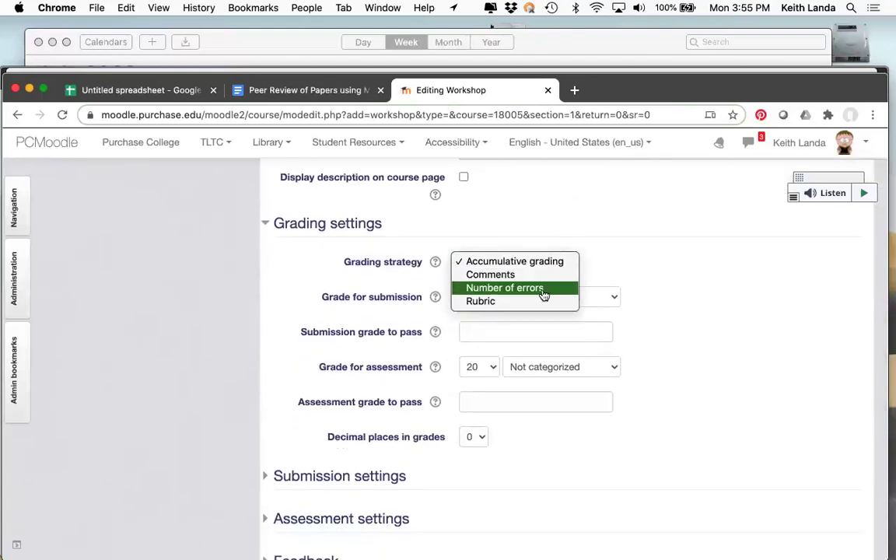
pyautogui.click(543, 289)
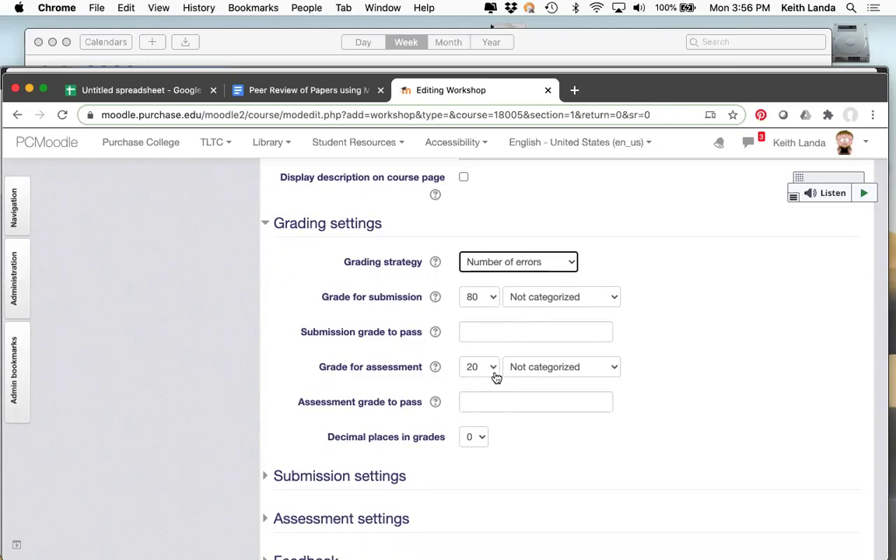
pyautogui.scroll(-4, 494, 375)
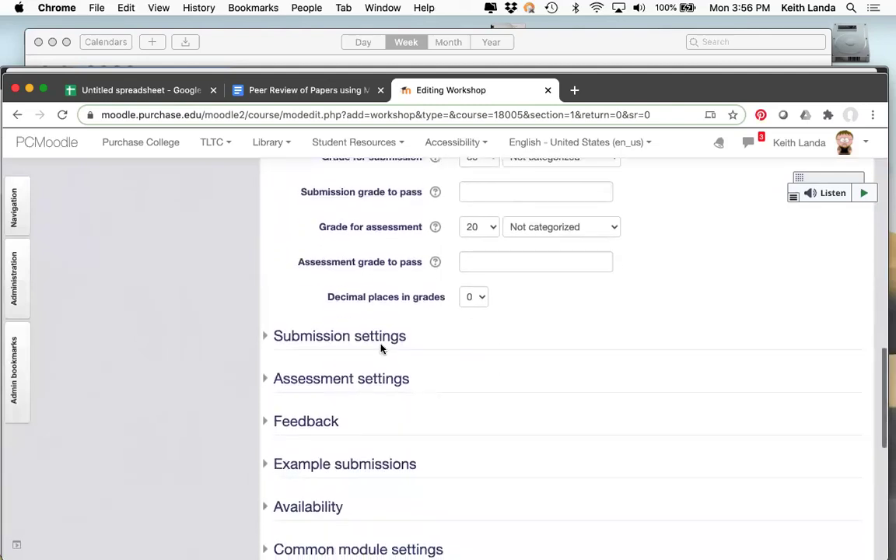
# - Expand Submission and Assessment settings, leaving assessment instructions empty and self-assessment unchecked
pyautogui.click(384, 341)
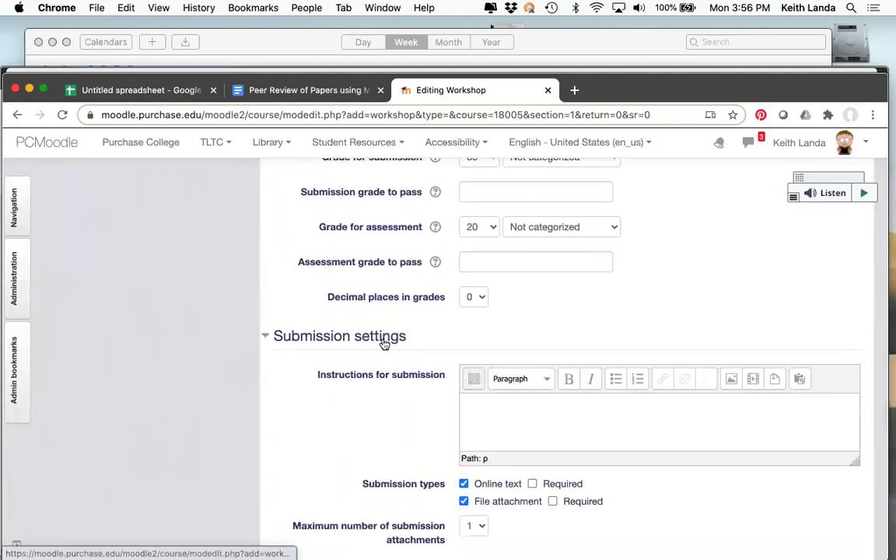
pyautogui.scroll(-5, 503, 365)
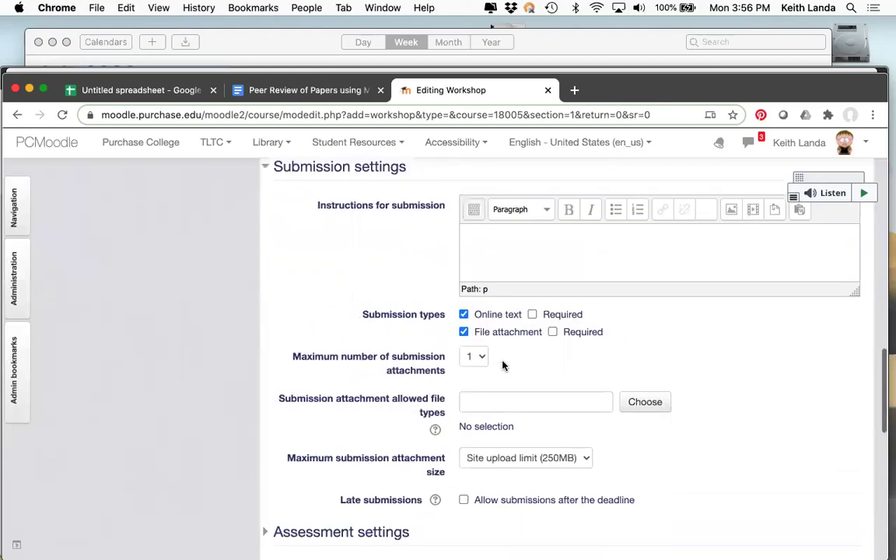
pyautogui.scroll(-2, 502, 360)
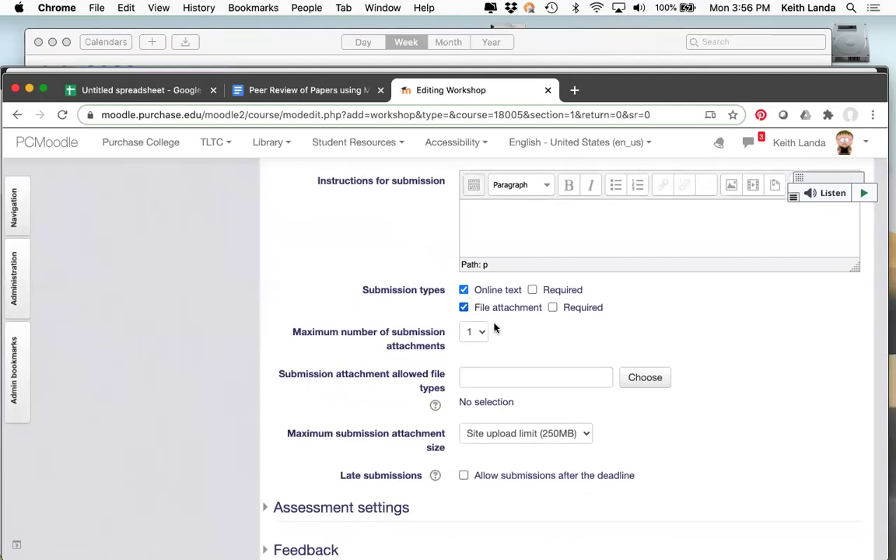
pyautogui.scroll(5, 498, 341)
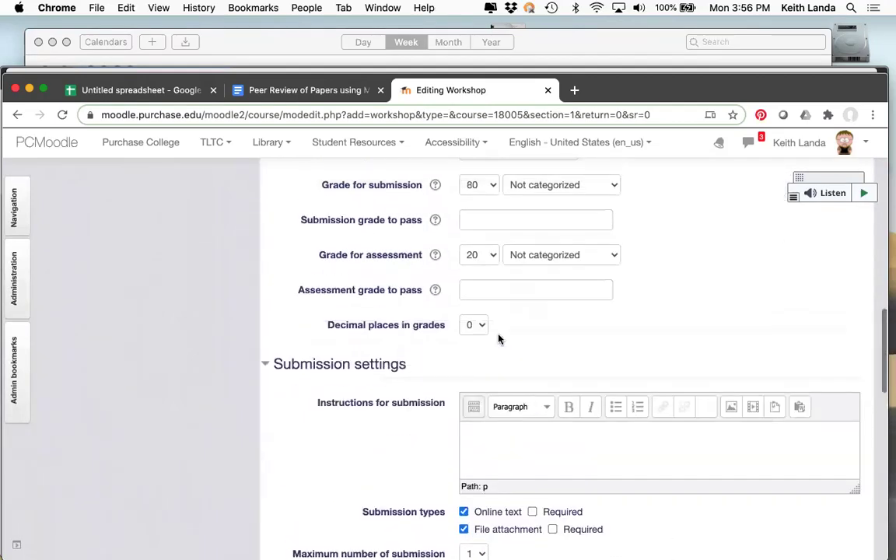
pyautogui.scroll(-8, 499, 339)
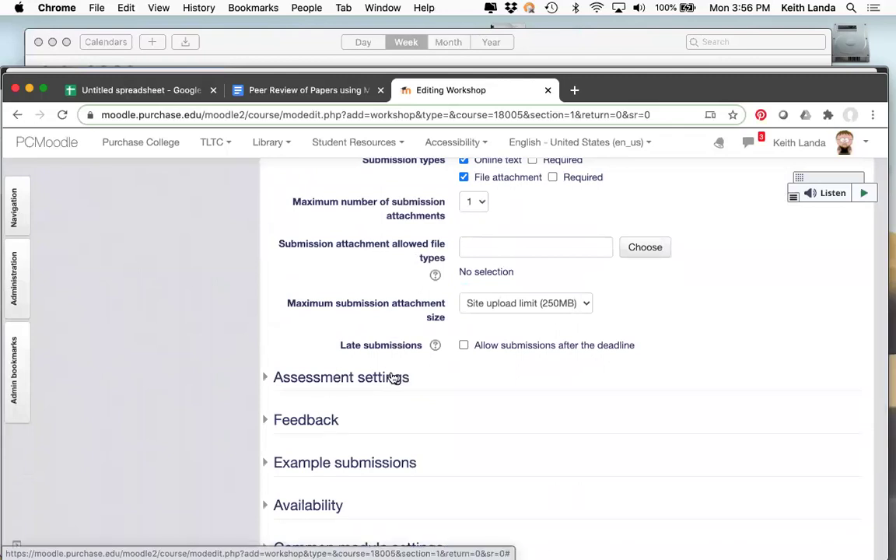
pyautogui.click(393, 378)
pyautogui.scroll(-5, 387, 386)
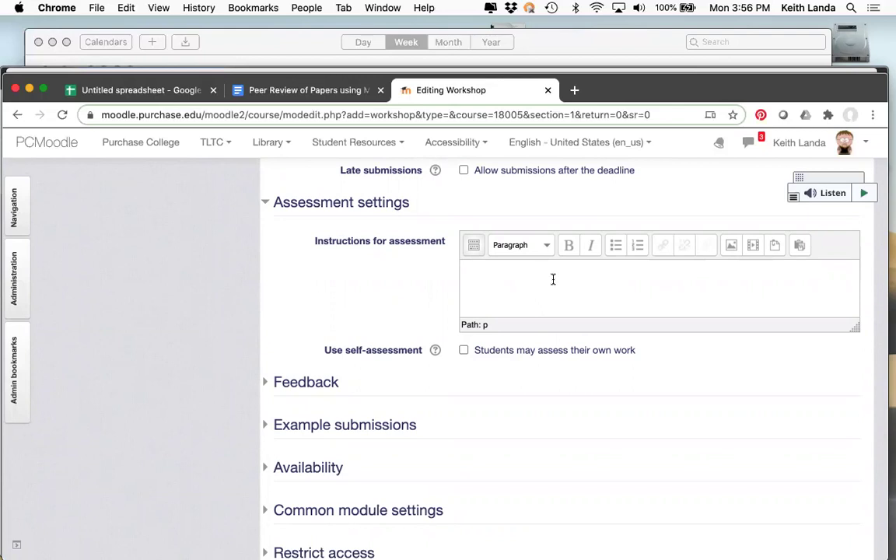
pyautogui.scroll(-2, 345, 332)
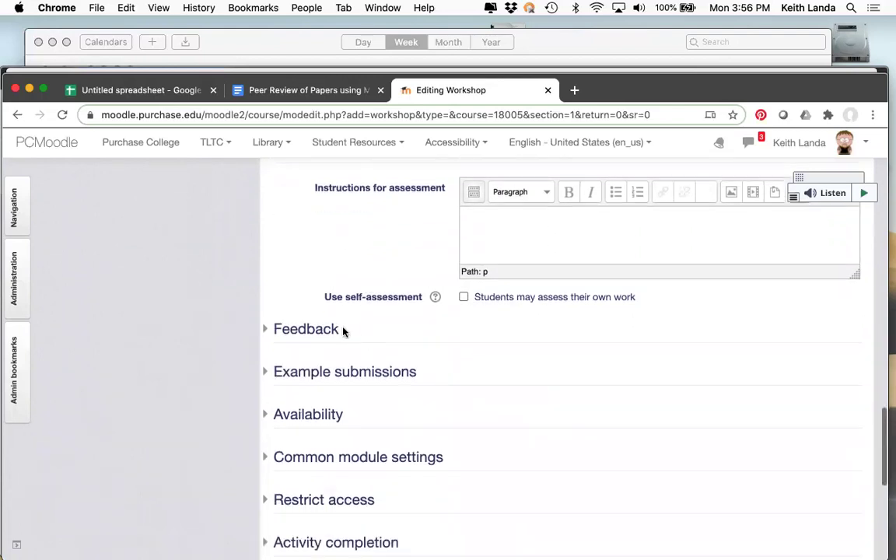
# - In the Feedback section, keep overall feedback mode at Enabled and optional
pyautogui.click(329, 330)
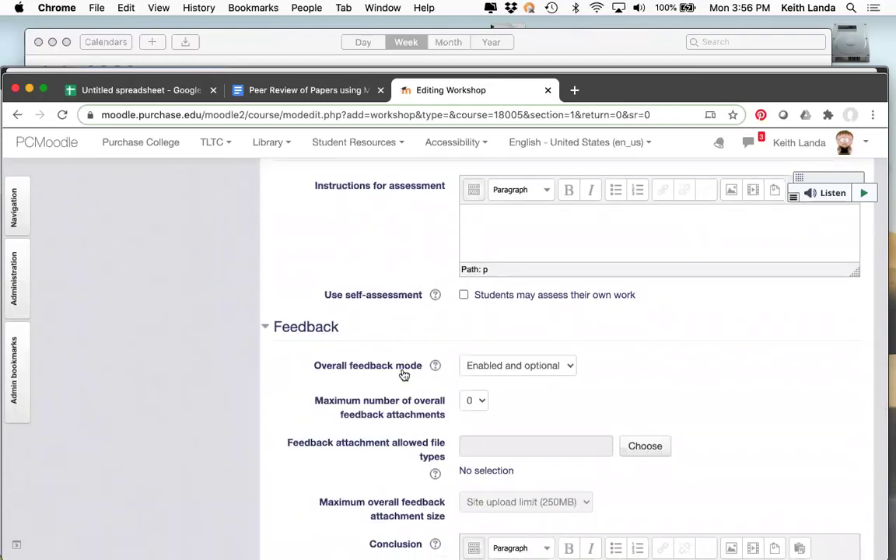
pyautogui.scroll(-4, 403, 374)
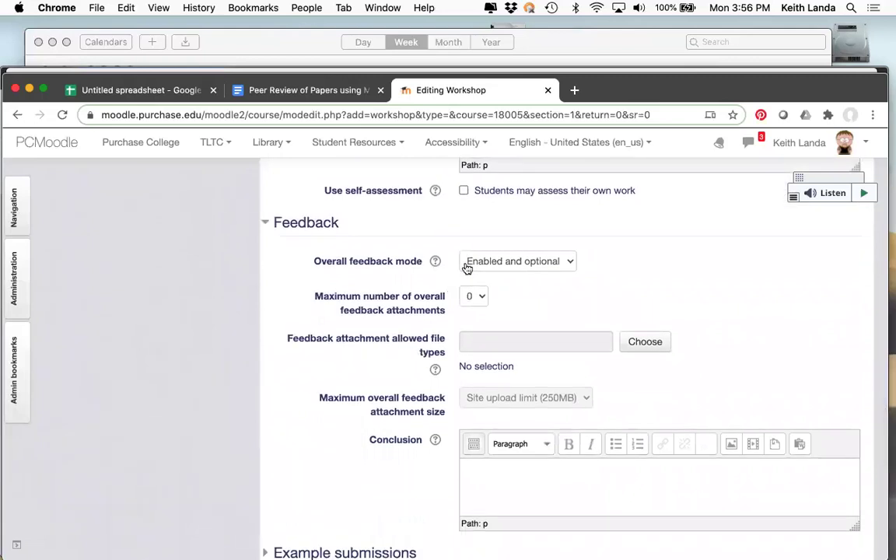
pyautogui.click(528, 265)
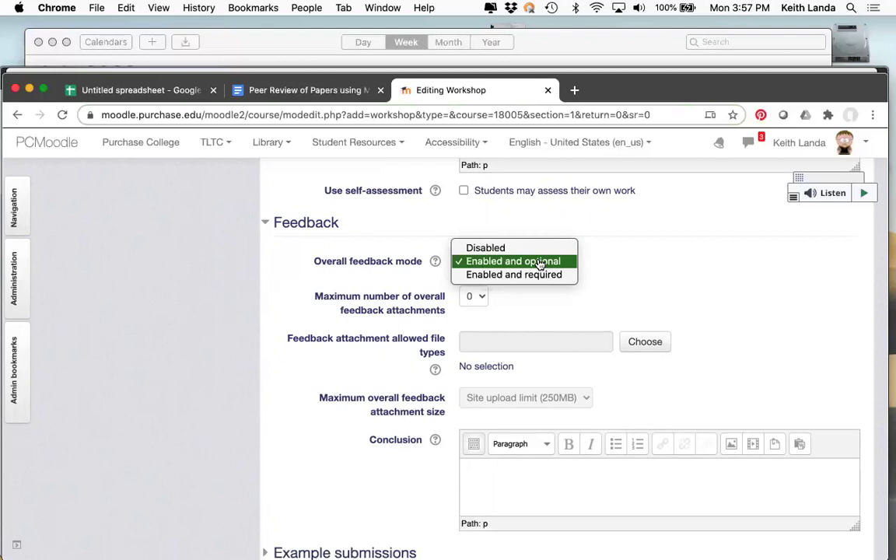
pyautogui.click(614, 264)
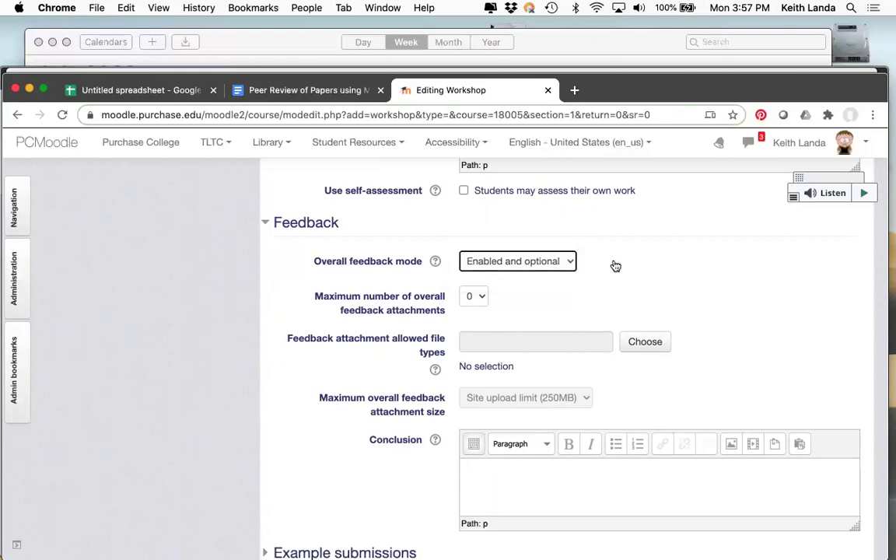
# - Set the maximum number of overall feedback attachments to 1
pyautogui.scroll(-3, 582, 309)
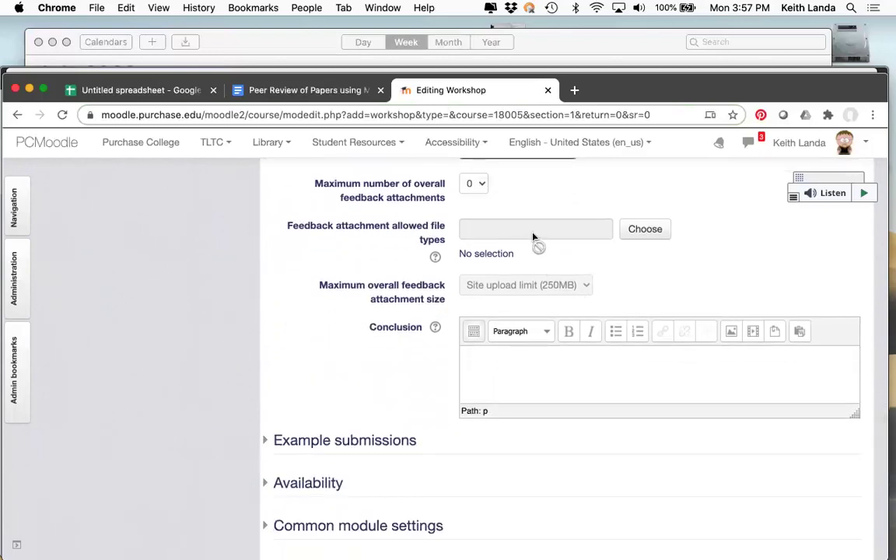
pyautogui.scroll(2, 533, 237)
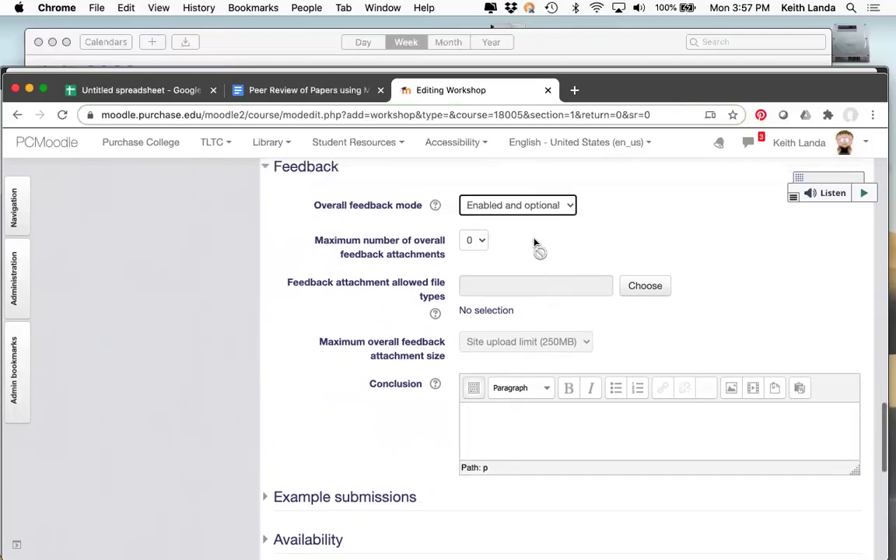
pyautogui.scroll(1, 535, 243)
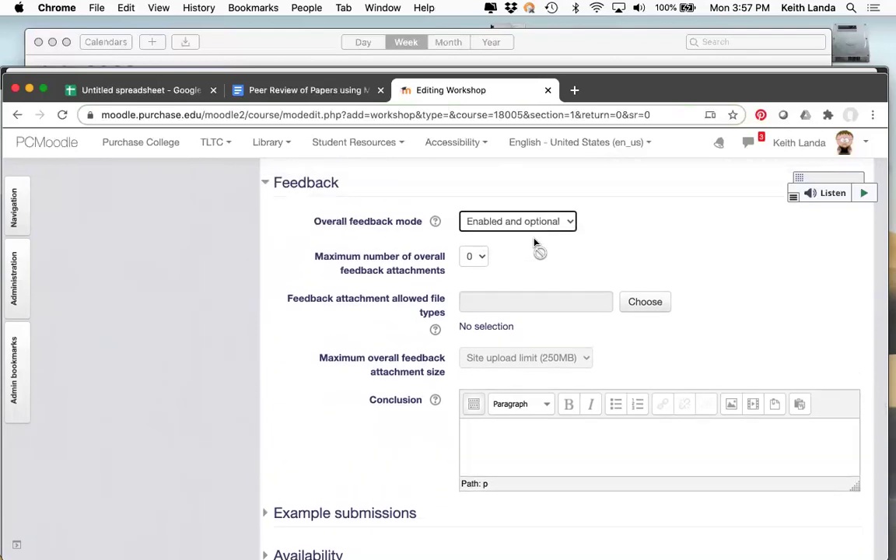
pyautogui.click(476, 256)
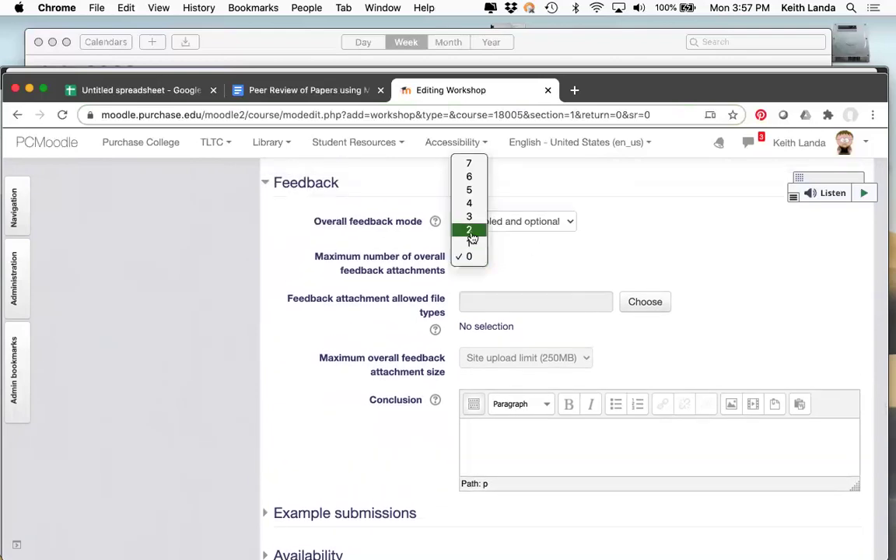
pyautogui.click(471, 243)
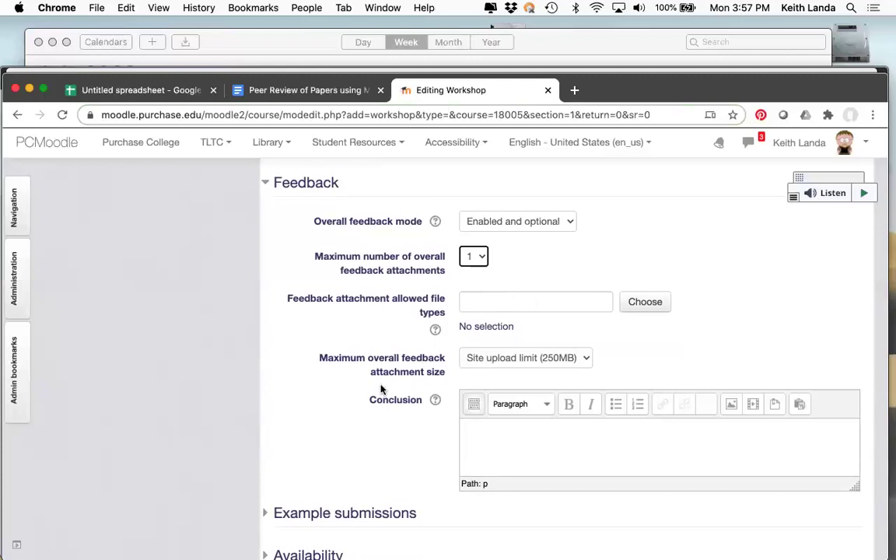
pyautogui.scroll(-5, 379, 374)
# - Expand Example submissions and Availability, leaving all four availability dates disabled
pyautogui.click(386, 348)
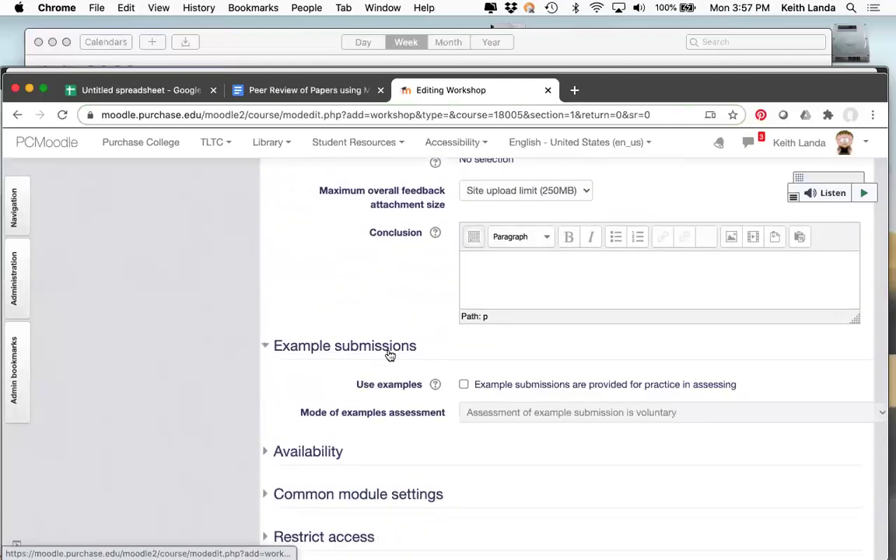
pyautogui.scroll(-2, 393, 369)
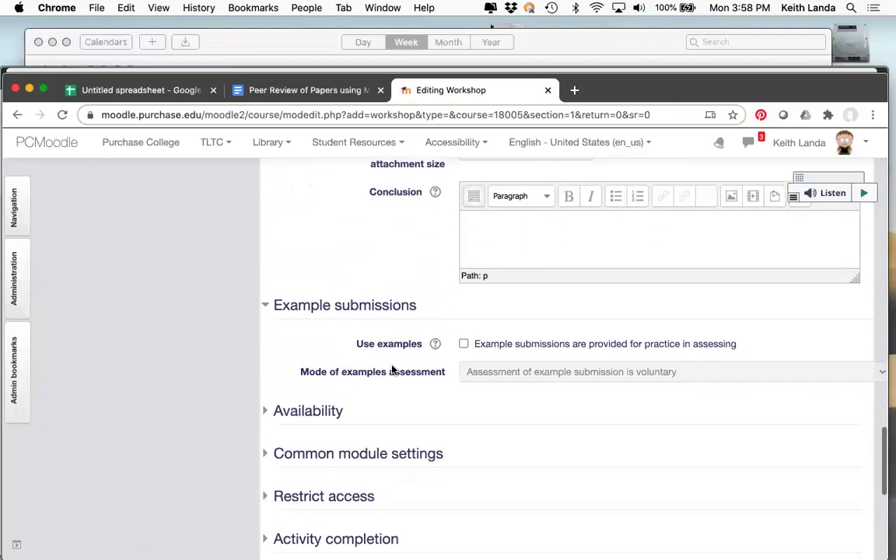
pyautogui.scroll(-2, 394, 368)
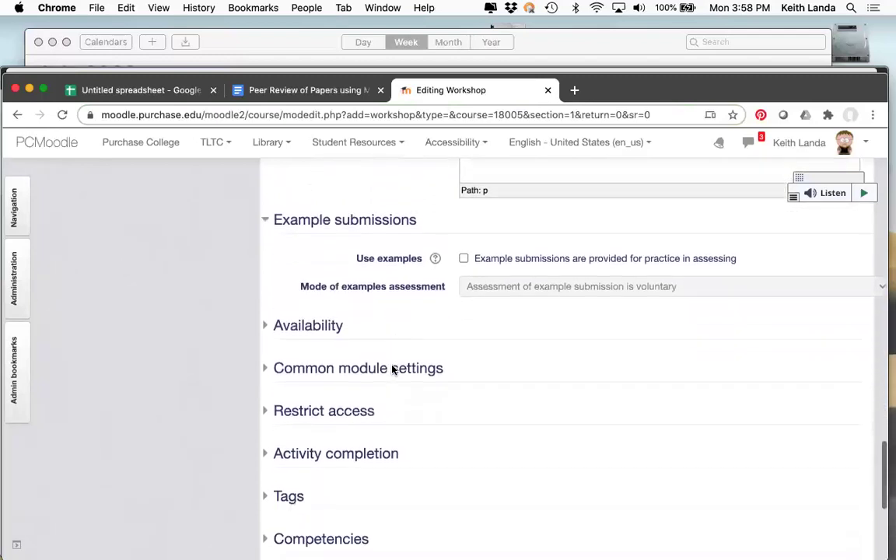
pyautogui.click(314, 324)
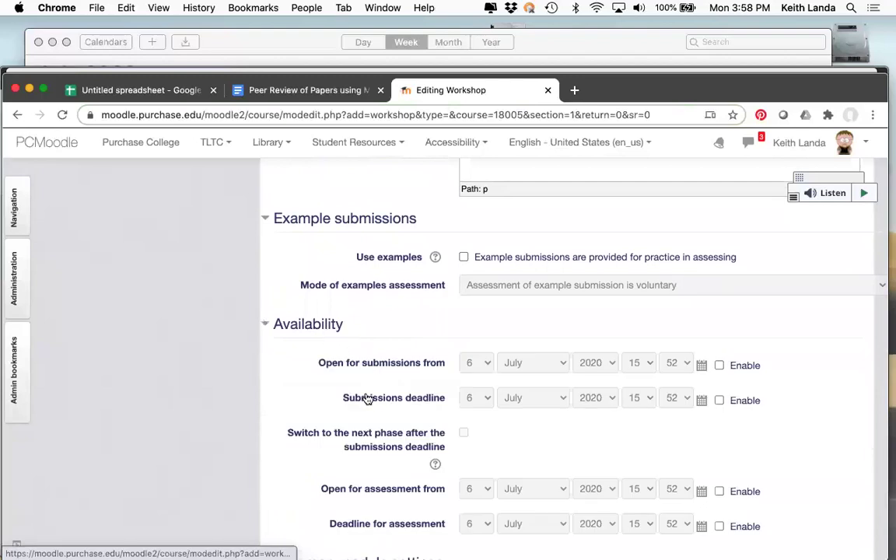
pyautogui.scroll(-2, 366, 400)
pyautogui.scroll(-1, 366, 399)
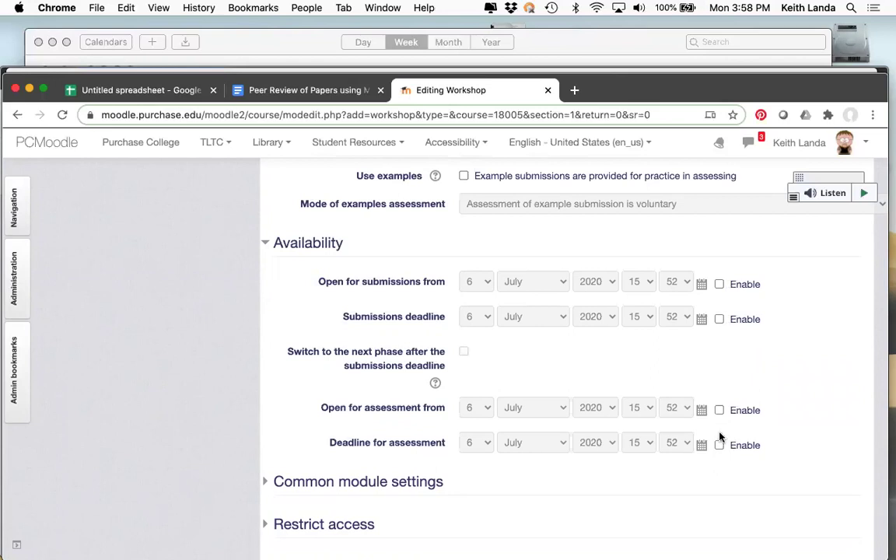
pyautogui.scroll(-1, 732, 428)
pyautogui.scroll(-3, 732, 428)
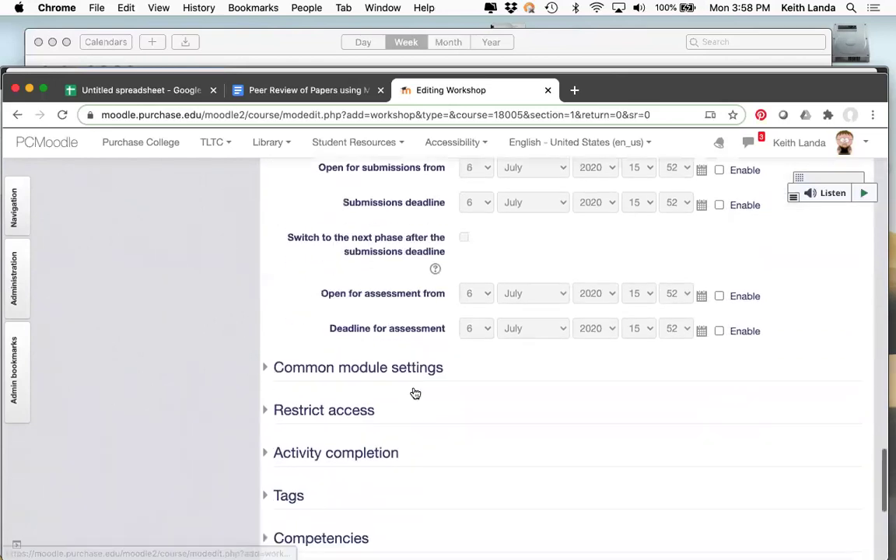
pyautogui.scroll(-6, 416, 394)
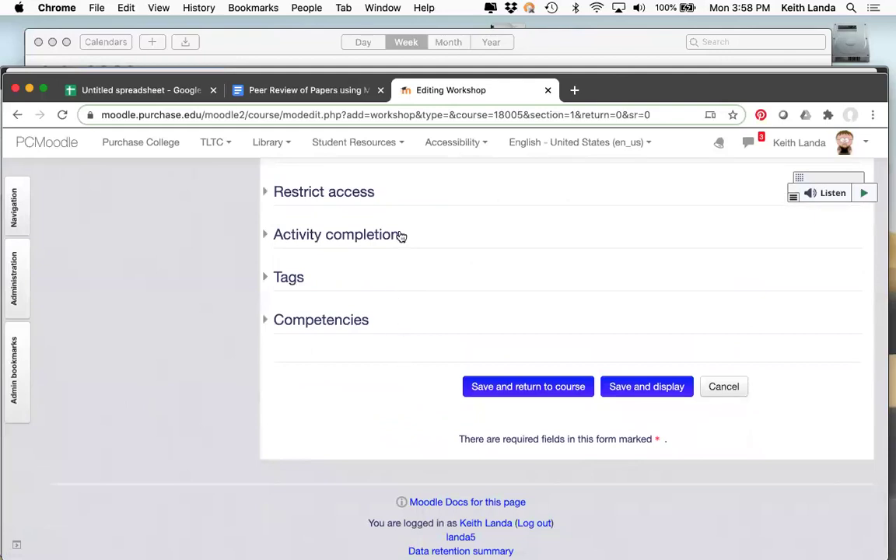
pyautogui.scroll(3, 397, 334)
pyautogui.scroll(1, 436, 335)
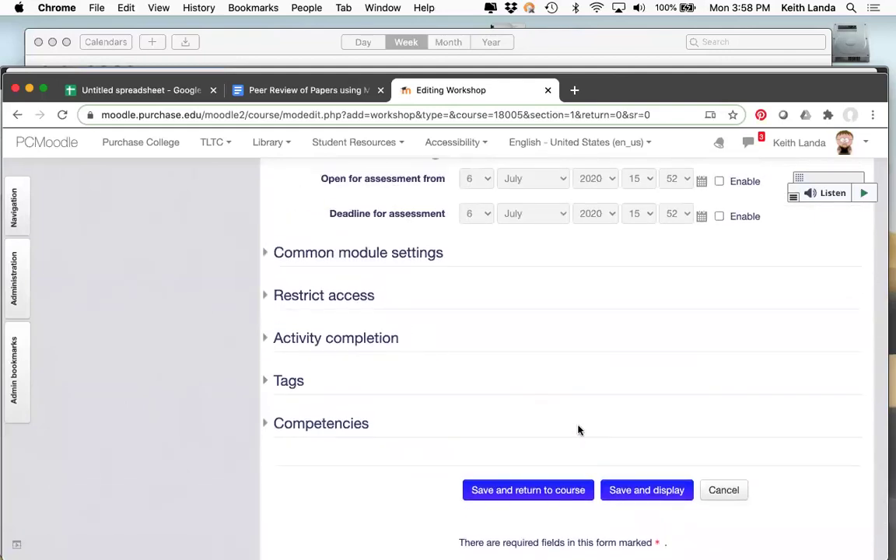
# - Save the workshop, view its Setup phase page, and switch to the student's browser
pyautogui.click(635, 491)
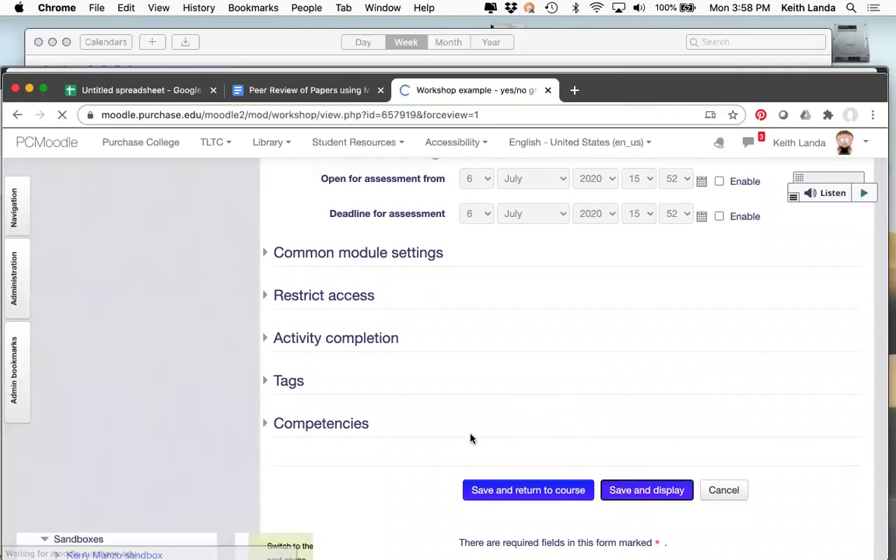
pyautogui.scroll(-2, 473, 483)
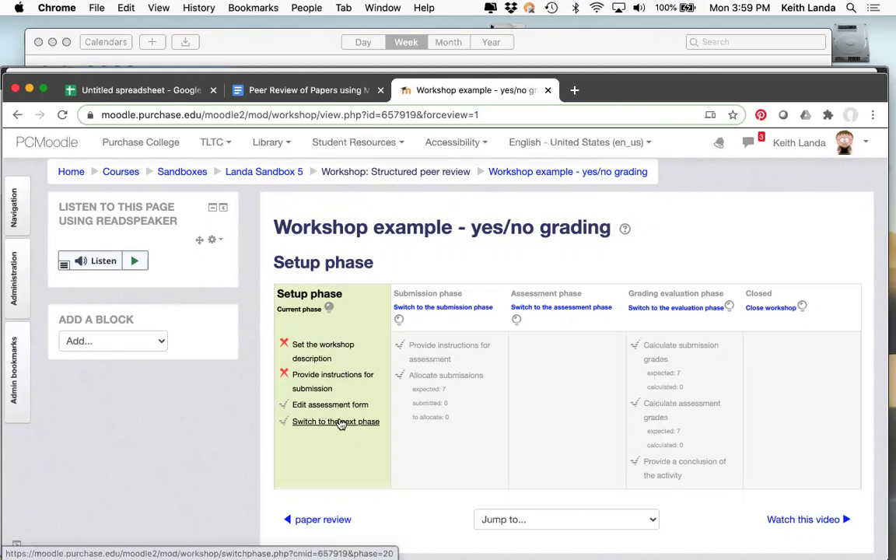
pyautogui.press('super+Tab')
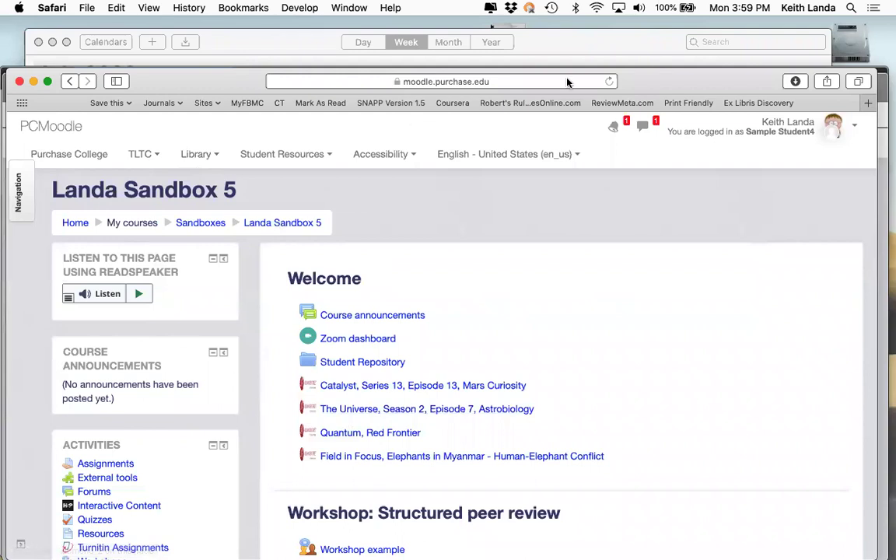
# - As the student, open 'Workshop example - yes/no grading' to see it's still in setup, then return
pyautogui.click(609, 81)
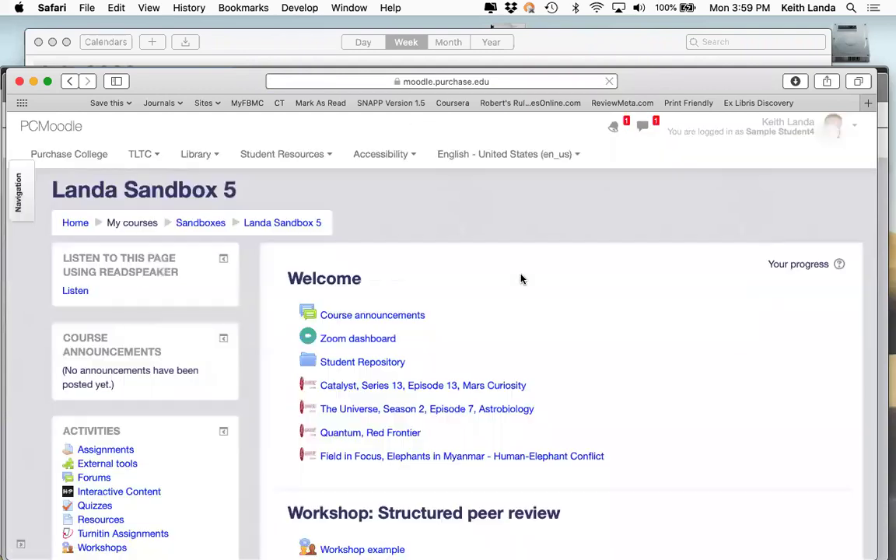
pyautogui.scroll(-5, 520, 278)
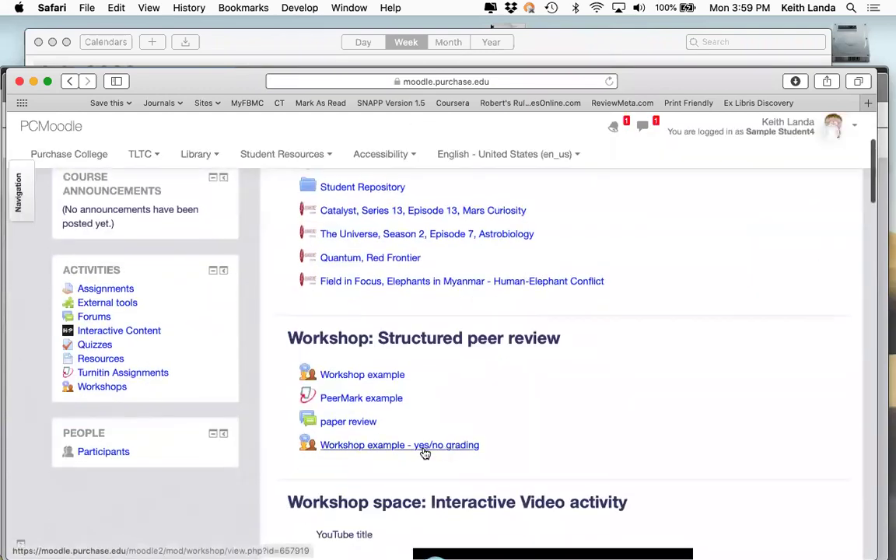
pyautogui.click(415, 447)
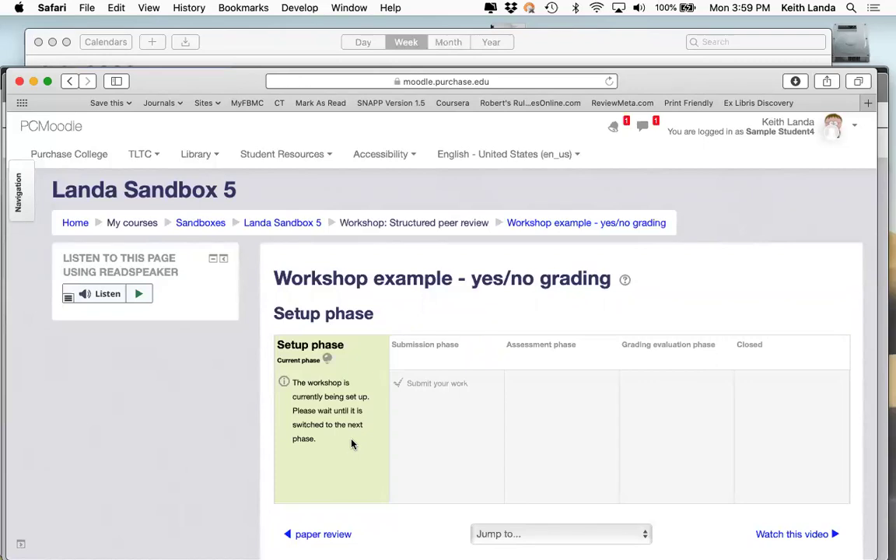
pyautogui.press('super+Tab')
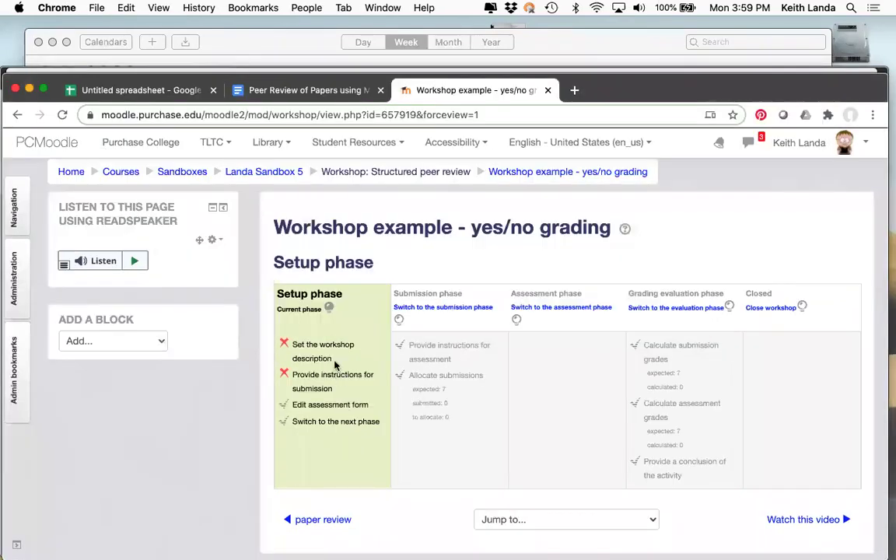
# - Enter placeholder text as the workshop description
pyautogui.click(333, 346)
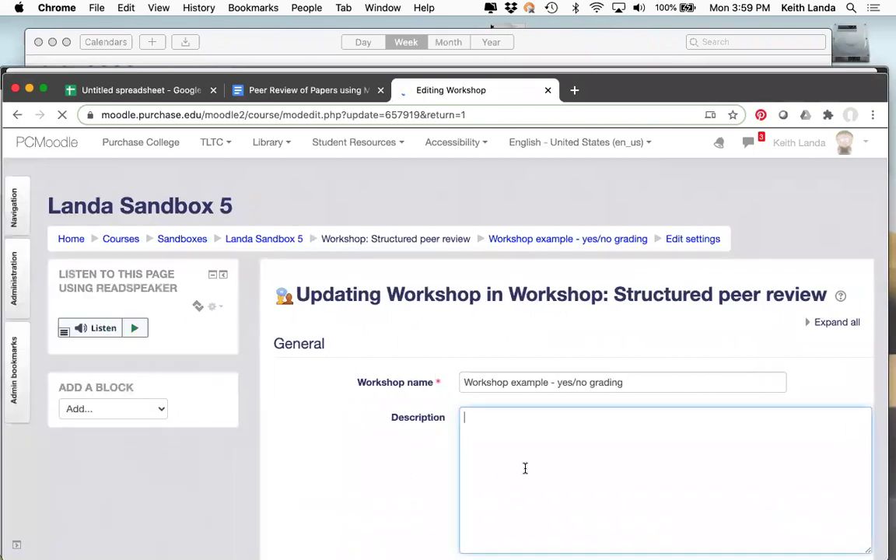
pyautogui.click(532, 510)
pyautogui.write('j klajli lkj akjf kaj fajlfj alfj lkaj fkakj')
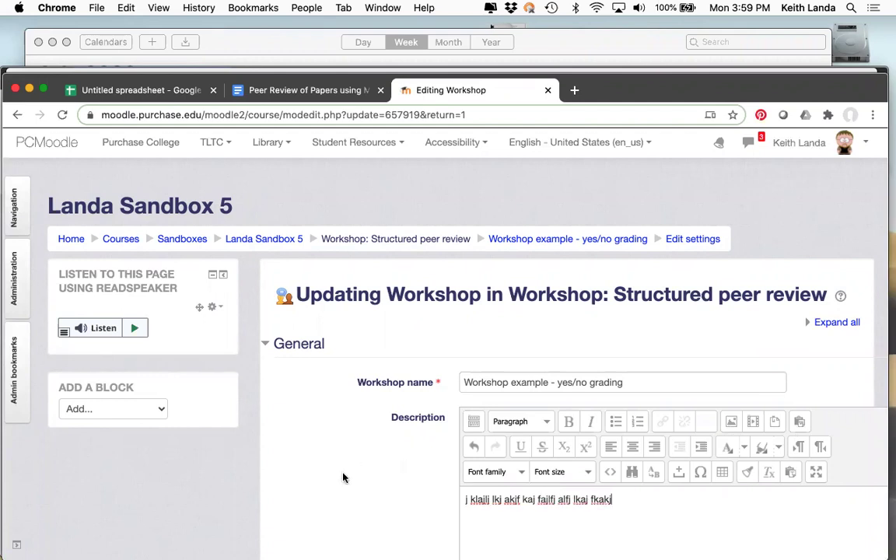
pyautogui.scroll(-10, 344, 476)
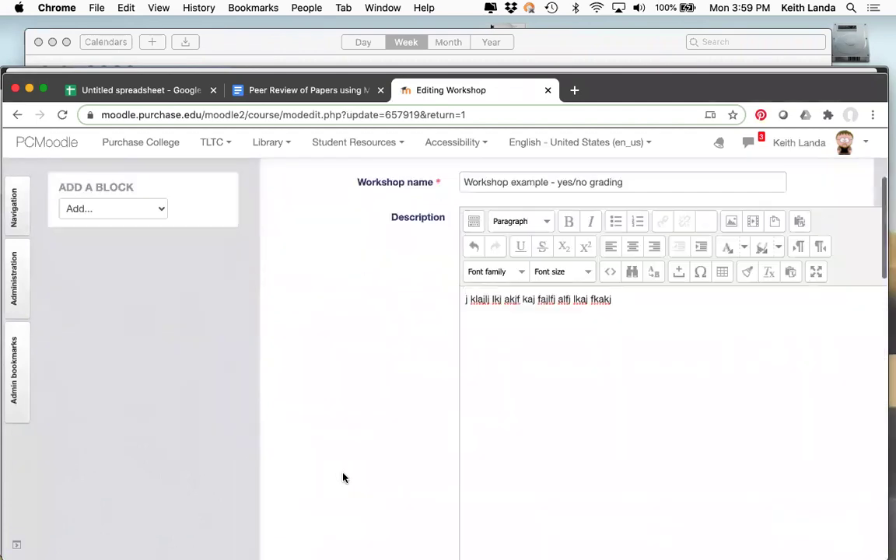
pyautogui.scroll(-5, 344, 477)
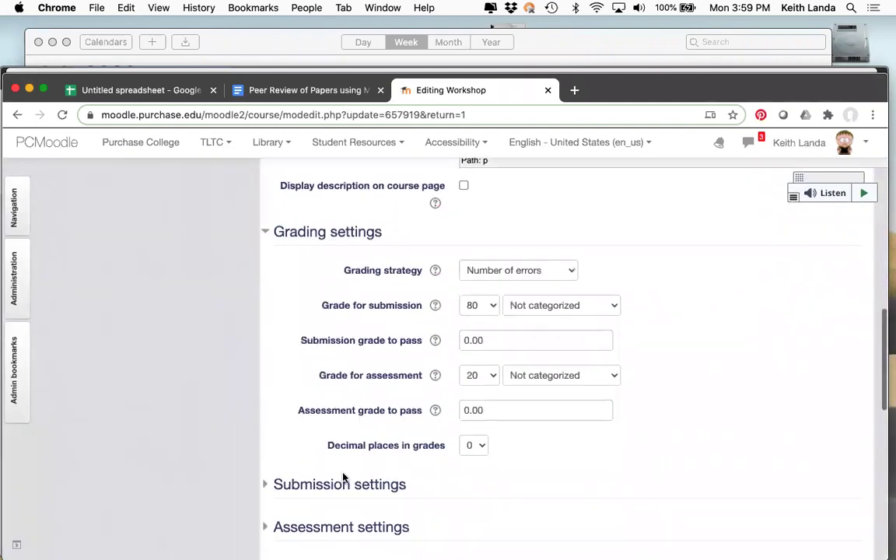
# - Add placeholder submission instructions and save the workshop
pyautogui.click(371, 376)
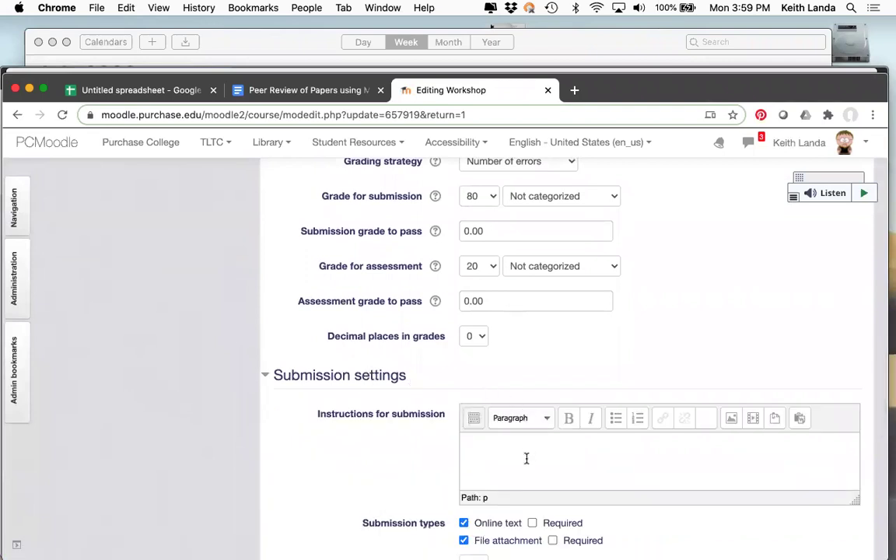
pyautogui.write('f jklaj flkajfl  ajf jaf jklaj fl ajlfjalfj la')
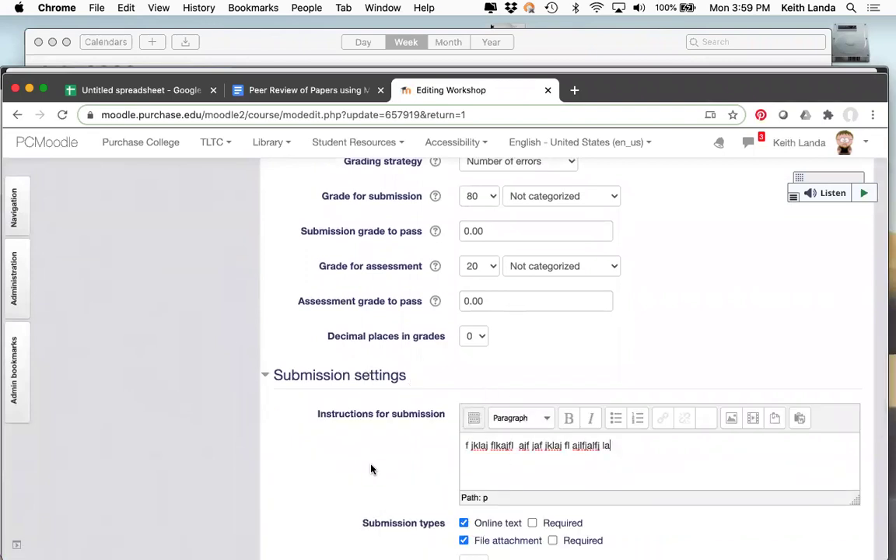
pyautogui.scroll(-10, 370, 469)
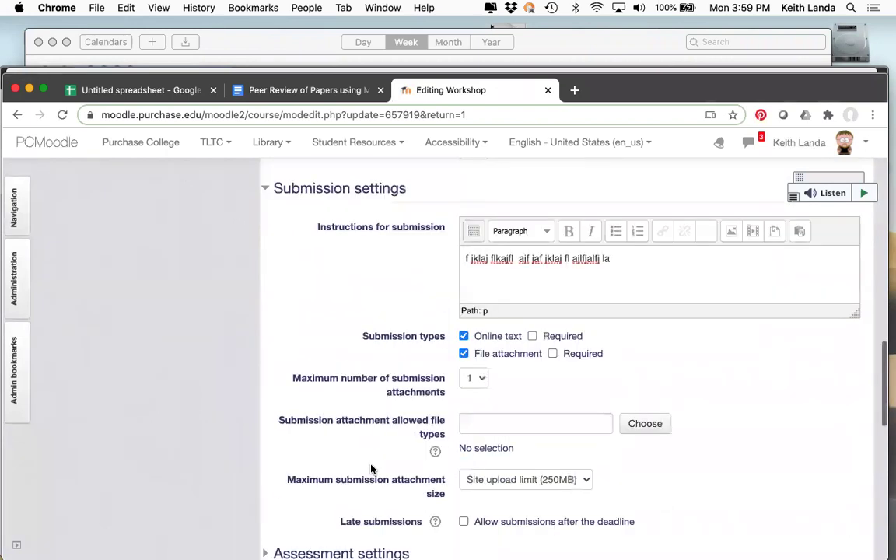
pyautogui.scroll(-6, 372, 470)
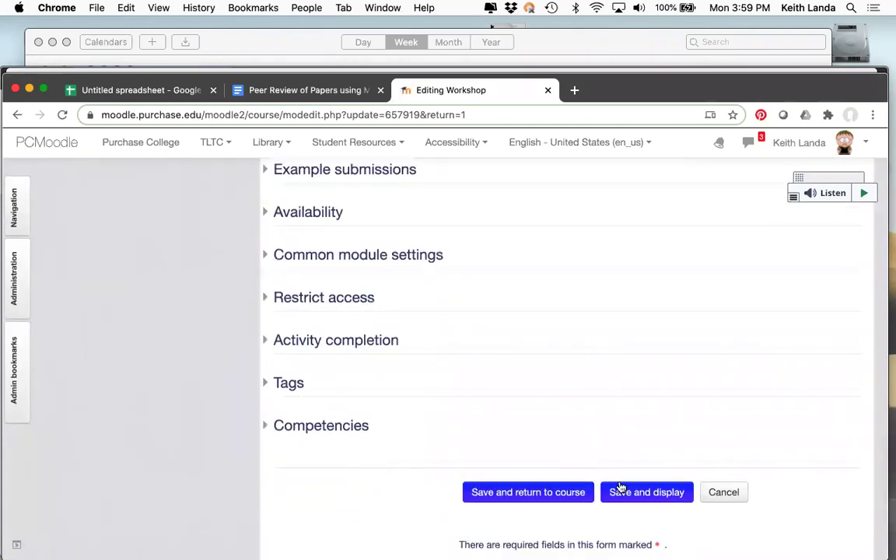
pyautogui.click(632, 493)
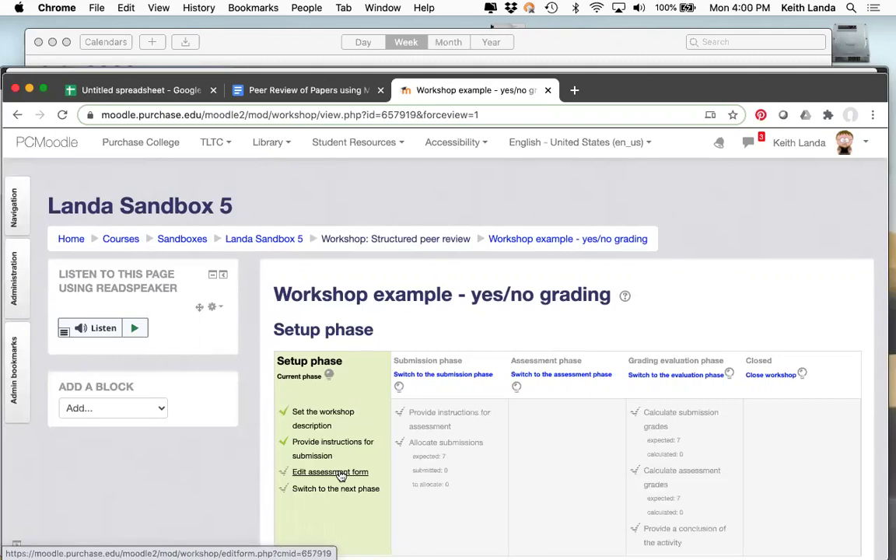
# - In the assessment form, describe Assertion 1 as 'sufficient content' with weight 2
pyautogui.click(340, 476)
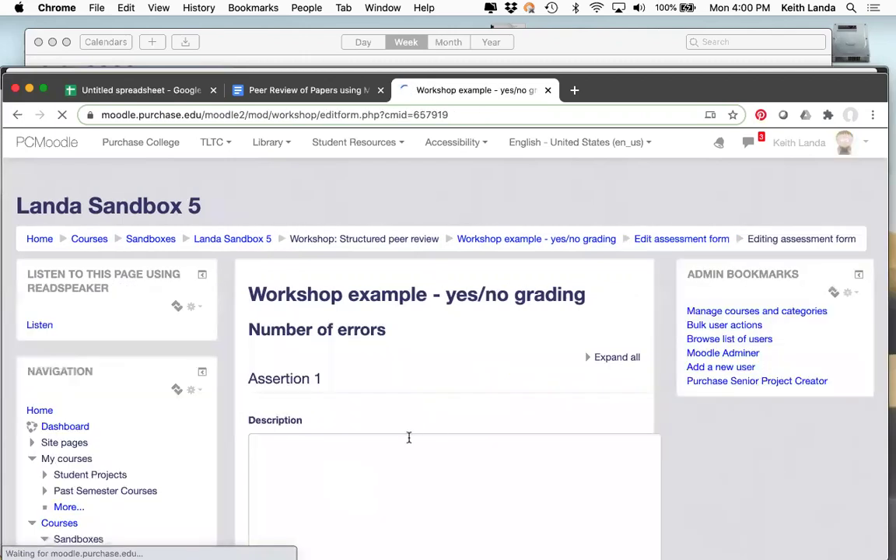
pyautogui.scroll(-5, 442, 430)
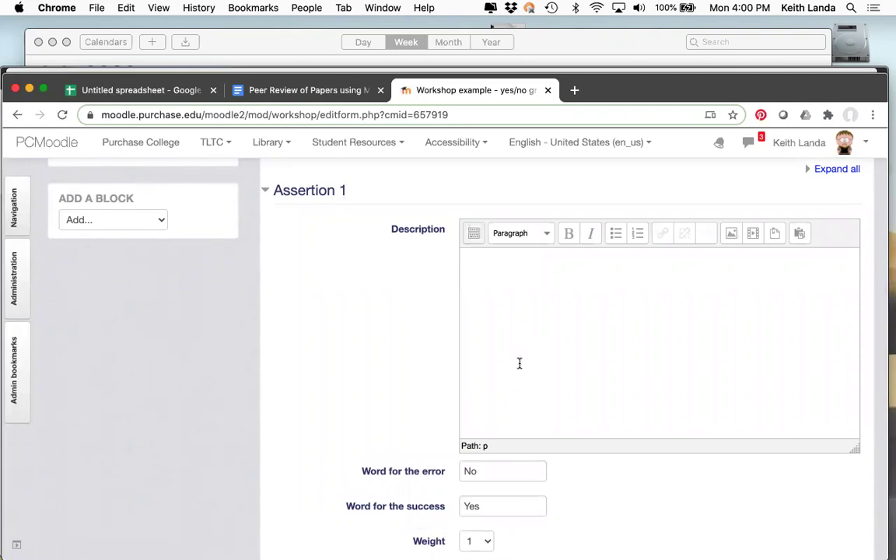
pyautogui.write('c')
pyautogui.write('sufficient cont')
pyautogui.write('ne')
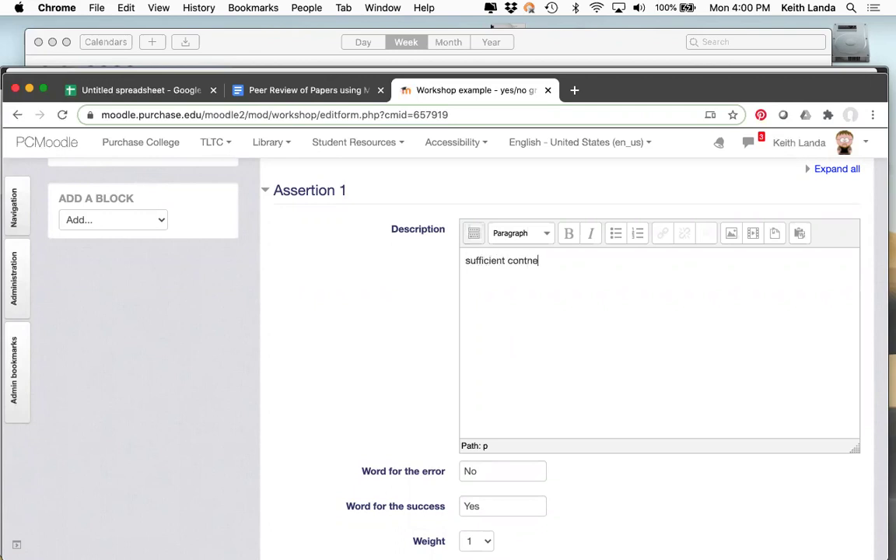
pyautogui.write('ent')
pyautogui.scroll(-3, 501, 504)
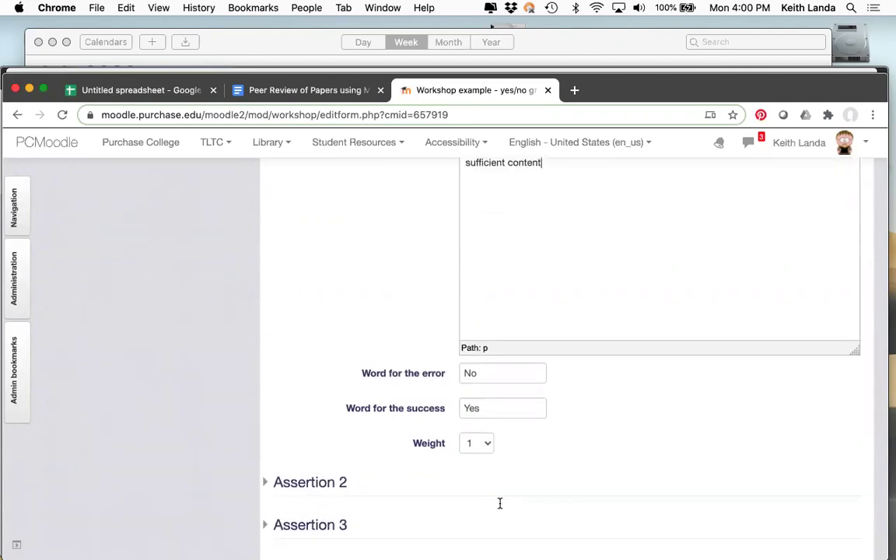
pyautogui.click(485, 446)
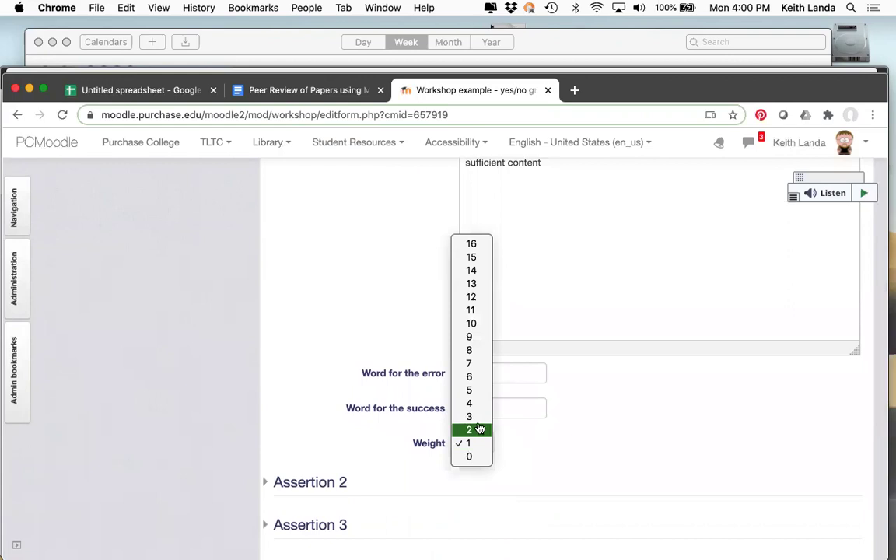
pyautogui.click(479, 429)
# - Describe Assertion 2 as 'spelling OK'
pyautogui.click(331, 489)
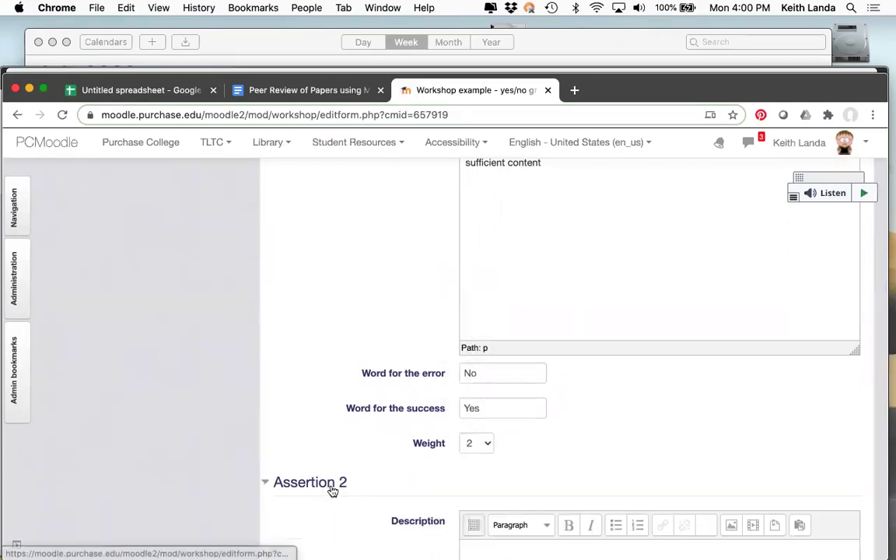
pyautogui.scroll(-5, 460, 500)
pyautogui.click(506, 422)
pyautogui.write('spelling')
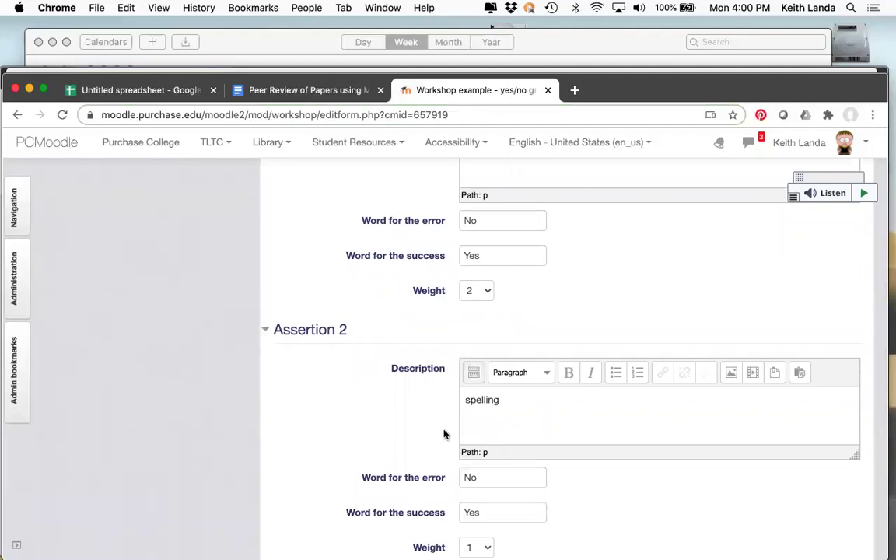
pyautogui.scroll(-6, 396, 430)
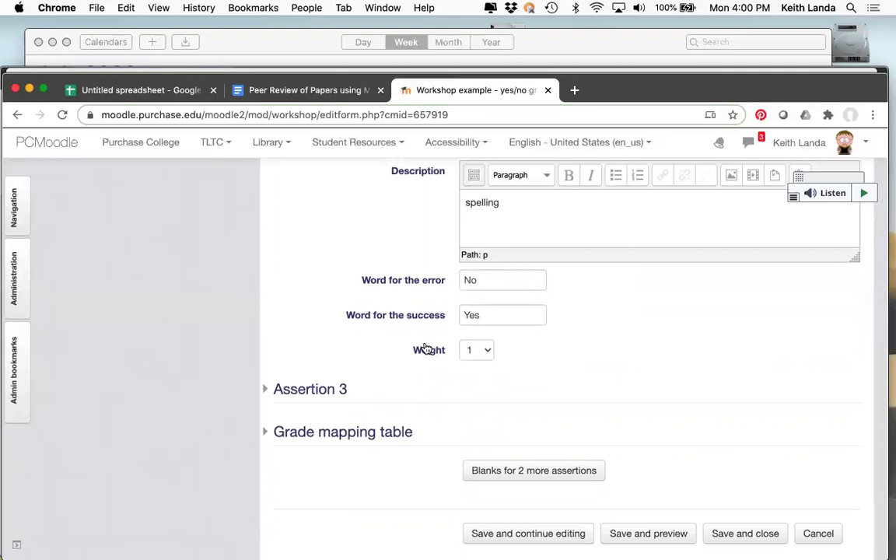
pyautogui.write('OK')
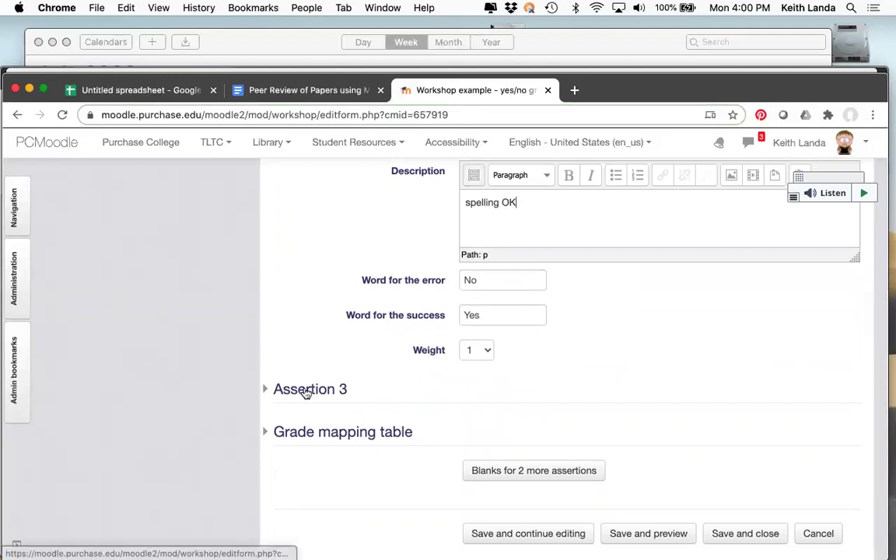
# - Add Assertion 3 'logical argument' with weight 3 and request blanks for 2 more assertions
pyautogui.click(306, 390)
pyautogui.click(483, 456)
pyautogui.write('logiacal')
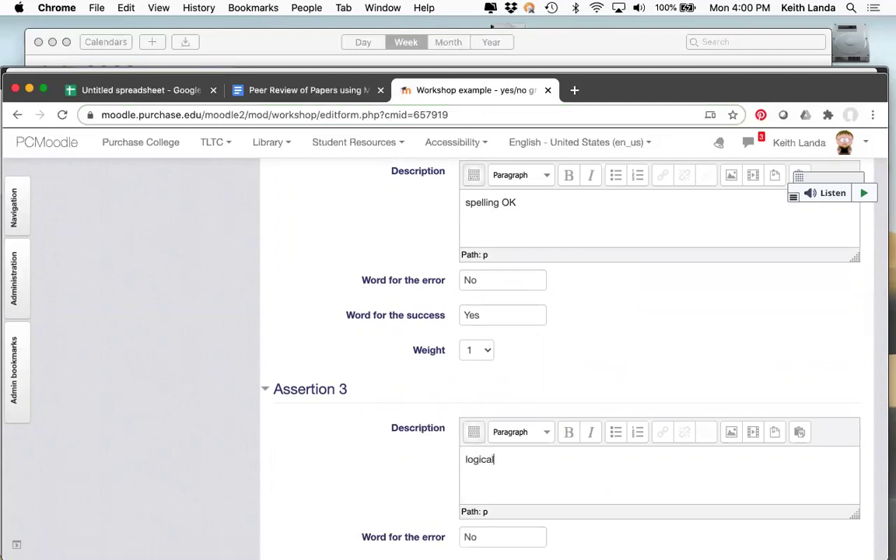
pyautogui.write(' argument')
pyautogui.scroll(-5, 372, 473)
pyautogui.click(489, 410)
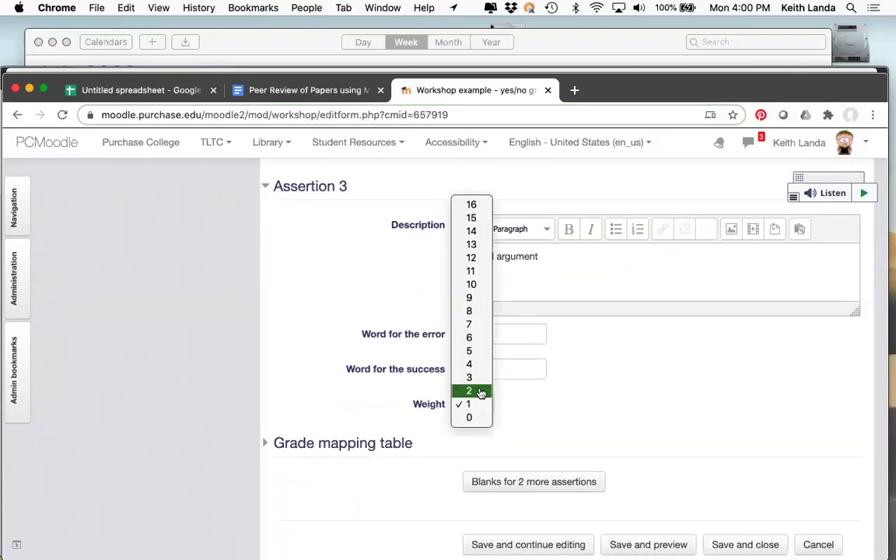
pyautogui.click(478, 375)
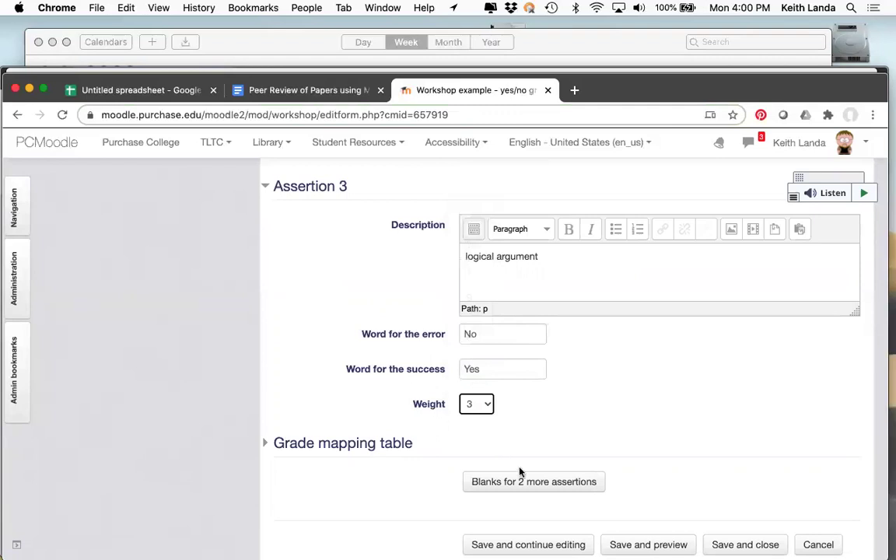
pyautogui.click(537, 482)
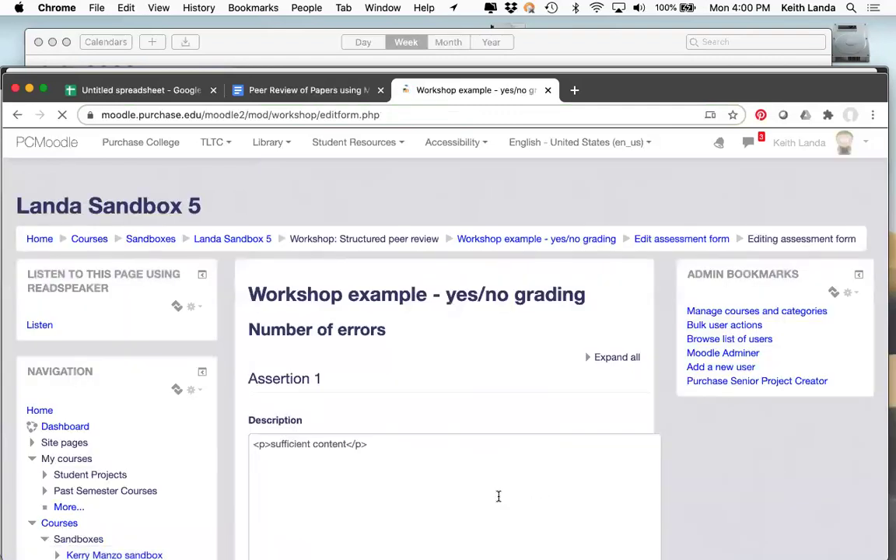
# - Describe Assertion 4 as 'proper citations' and save the form while continuing to edit
pyautogui.scroll(-10, 412, 519)
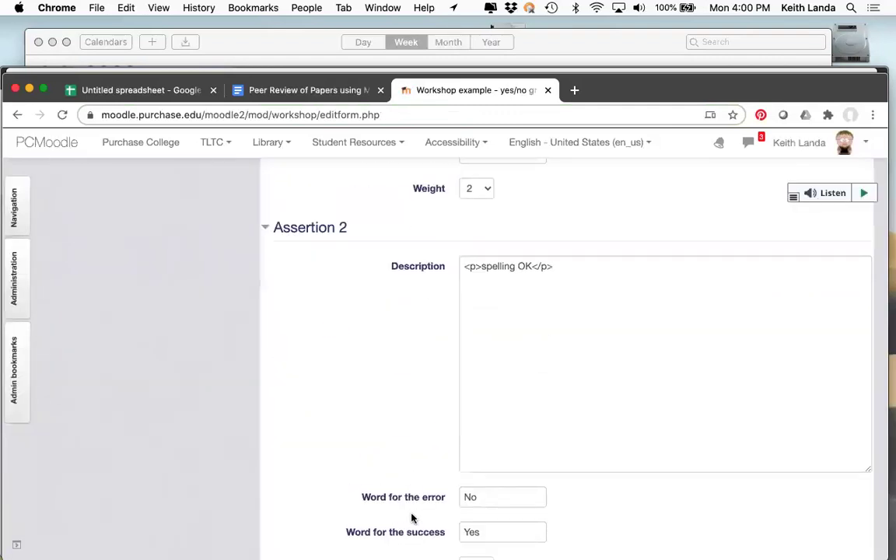
pyautogui.scroll(-8, 413, 519)
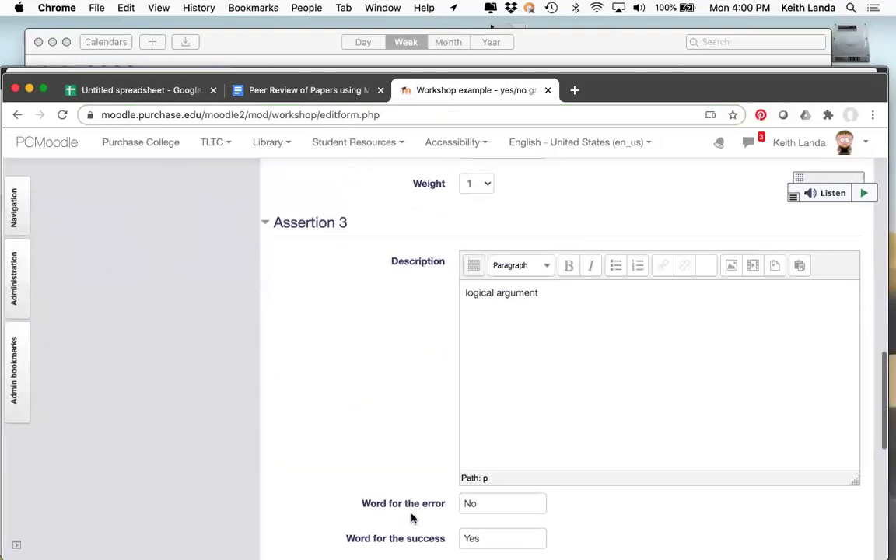
pyautogui.click(325, 346)
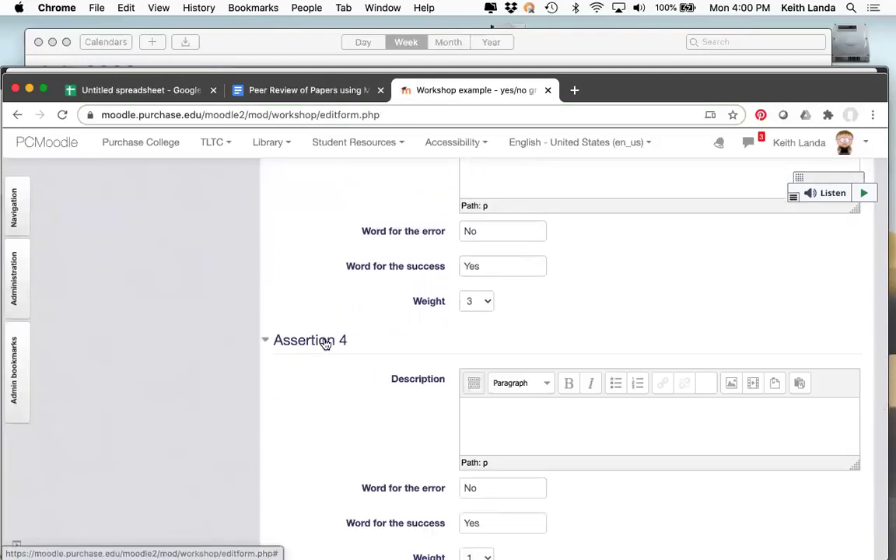
pyautogui.click(488, 413)
pyautogui.write('prop')
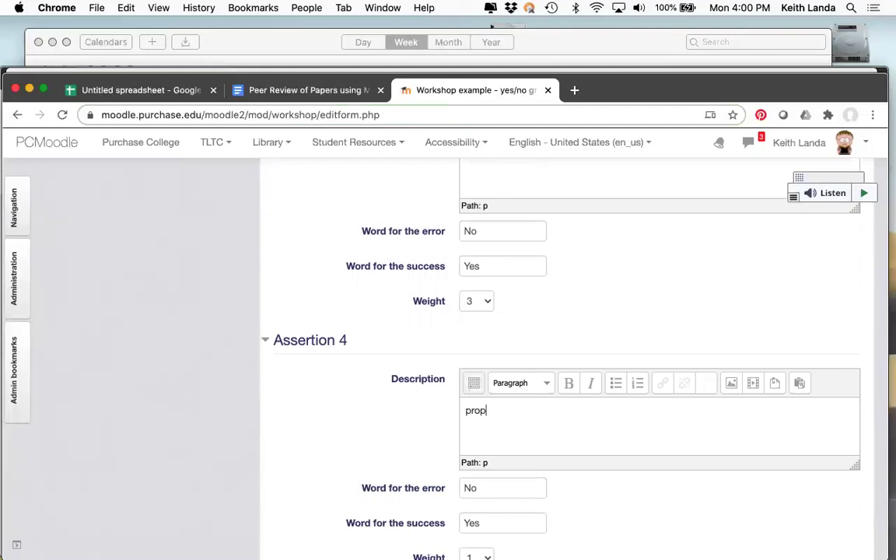
pyautogui.write('er citations')
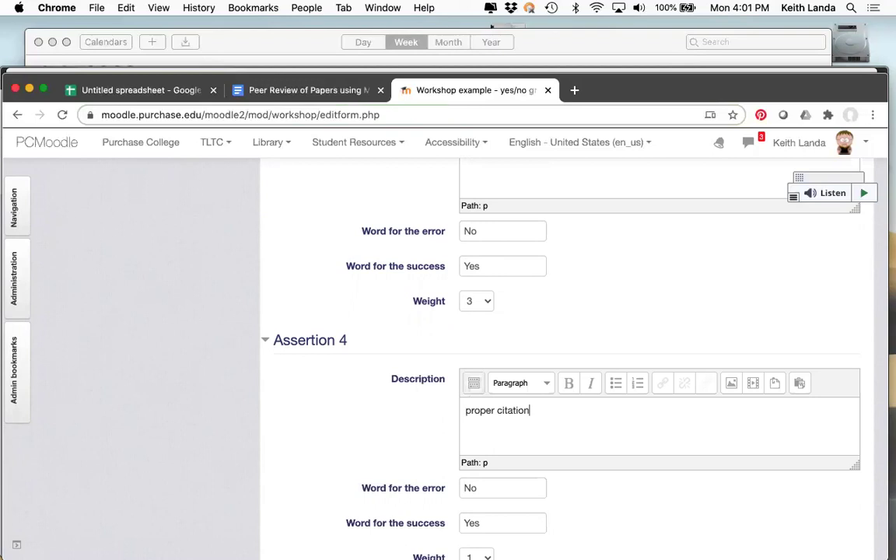
pyautogui.scroll(-2, 560, 350)
pyautogui.scroll(-5, 561, 350)
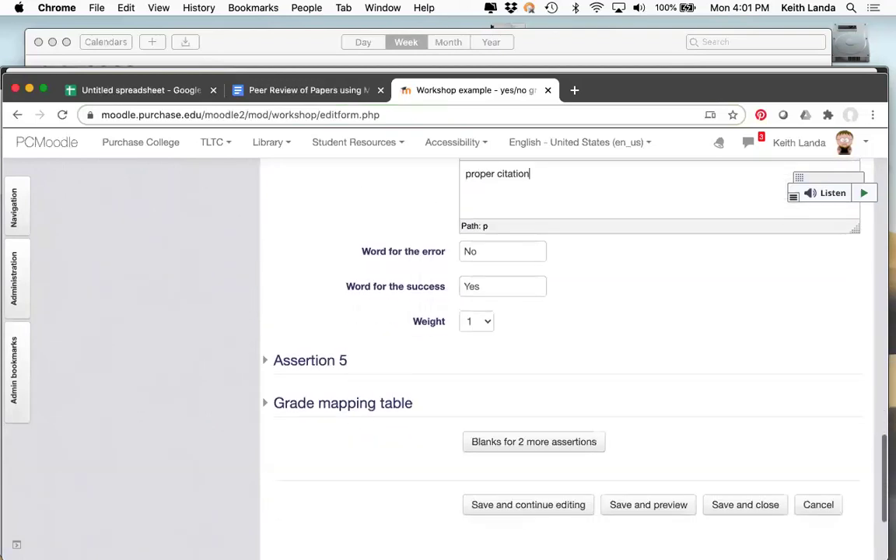
pyautogui.scroll(-2, 560, 351)
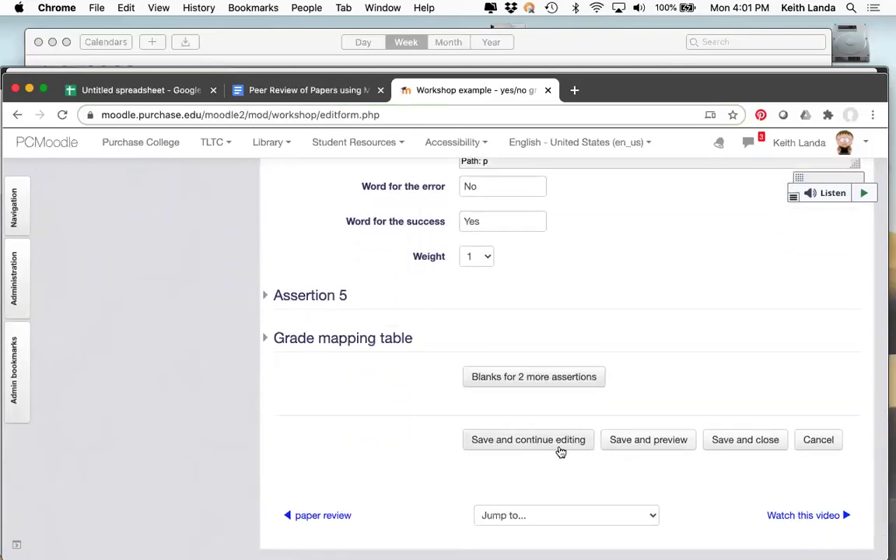
pyautogui.click(557, 447)
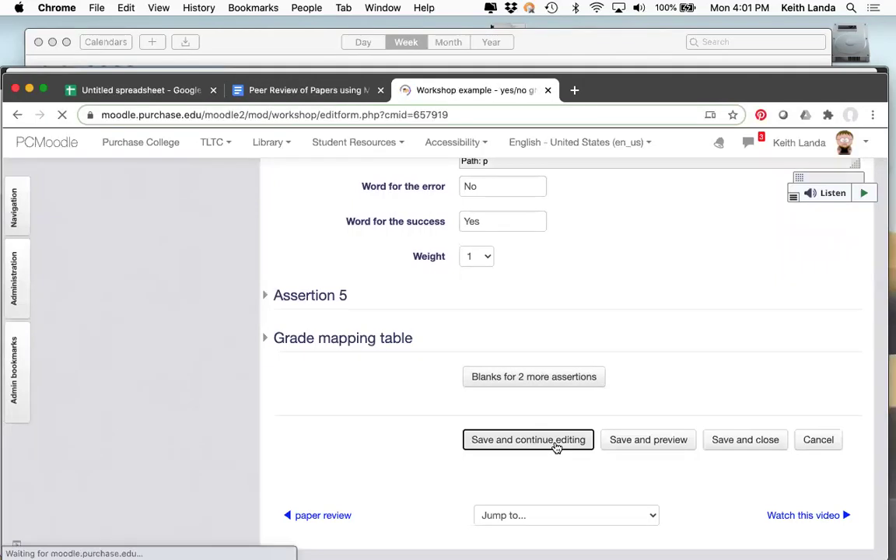
# - Map 1, 2 and 3 weighted errors to 95%, 90% and 80% in the grade mapping table
pyautogui.scroll(-3, 558, 447)
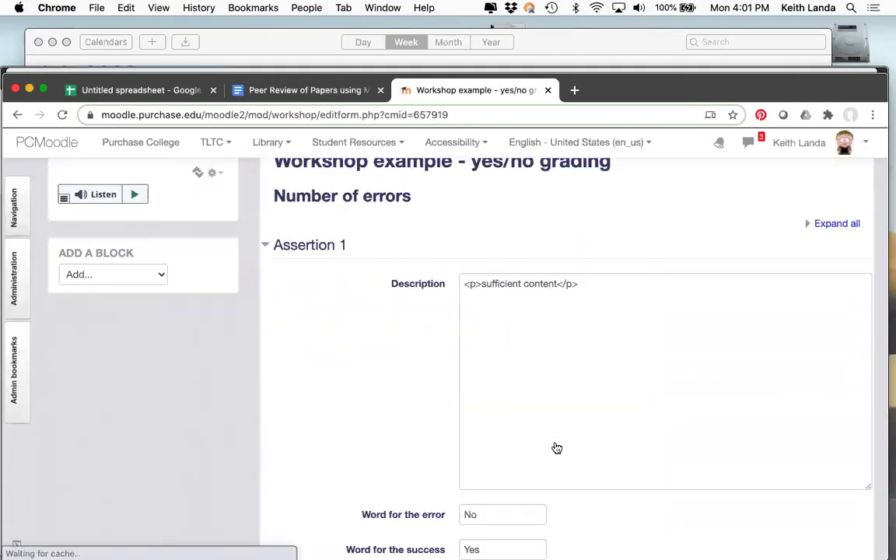
pyautogui.scroll(-5, 557, 447)
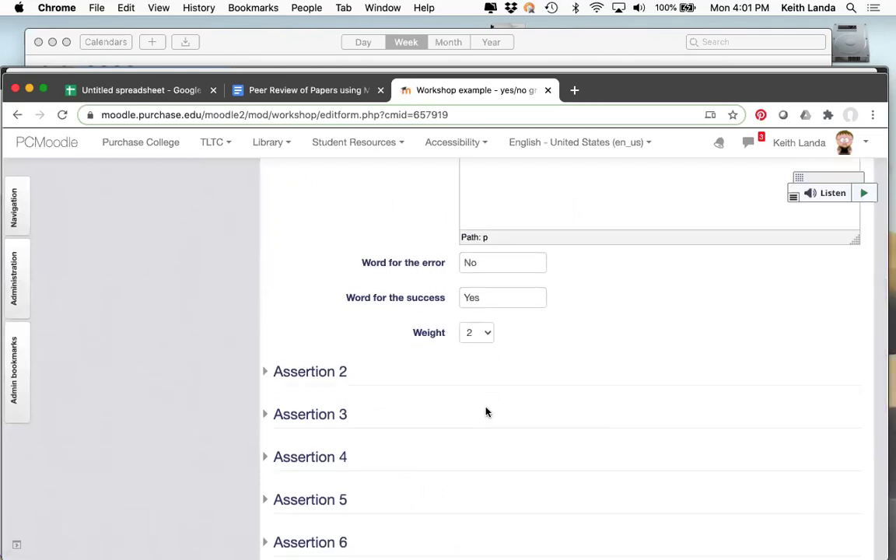
pyautogui.scroll(-5, 486, 413)
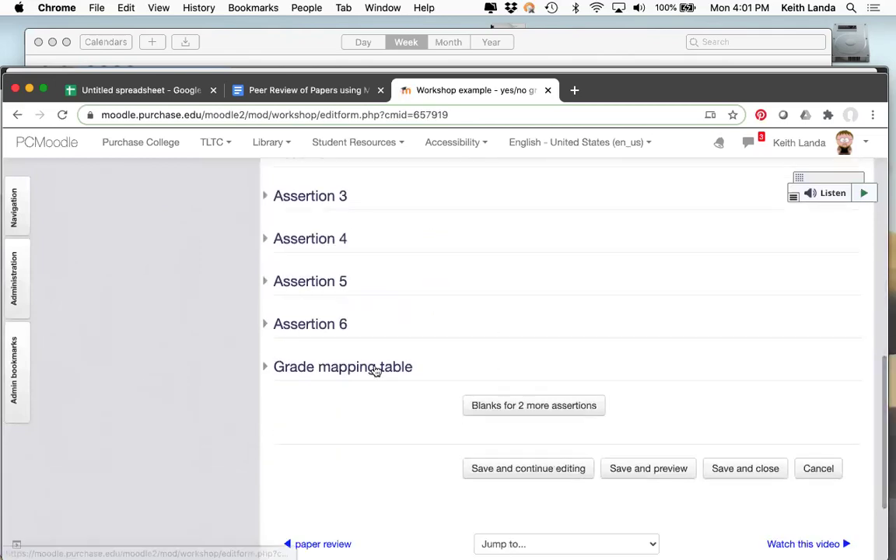
pyautogui.click(376, 367)
pyautogui.scroll(-5, 448, 409)
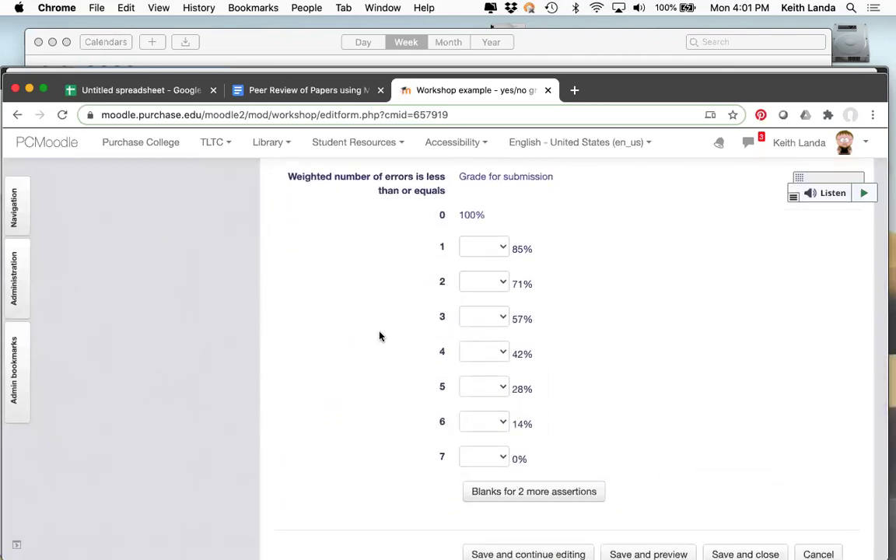
pyautogui.click(502, 252)
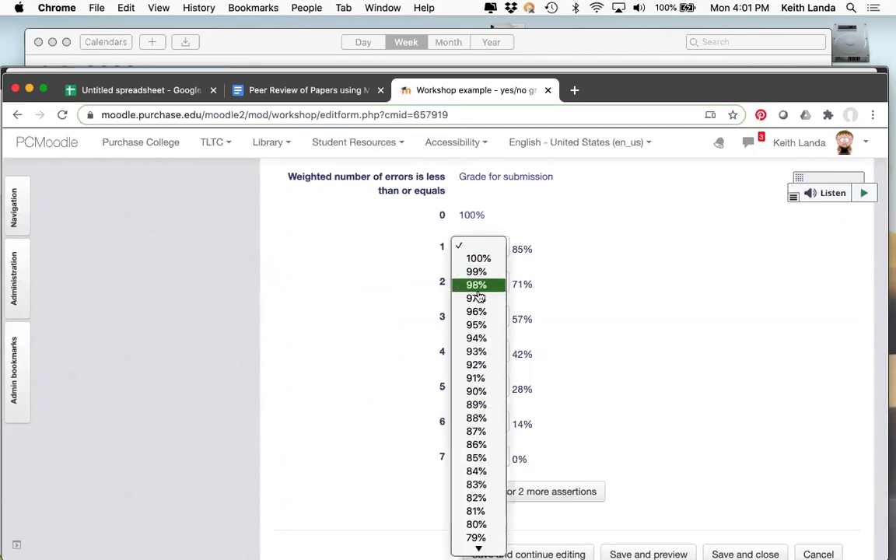
pyautogui.click(477, 327)
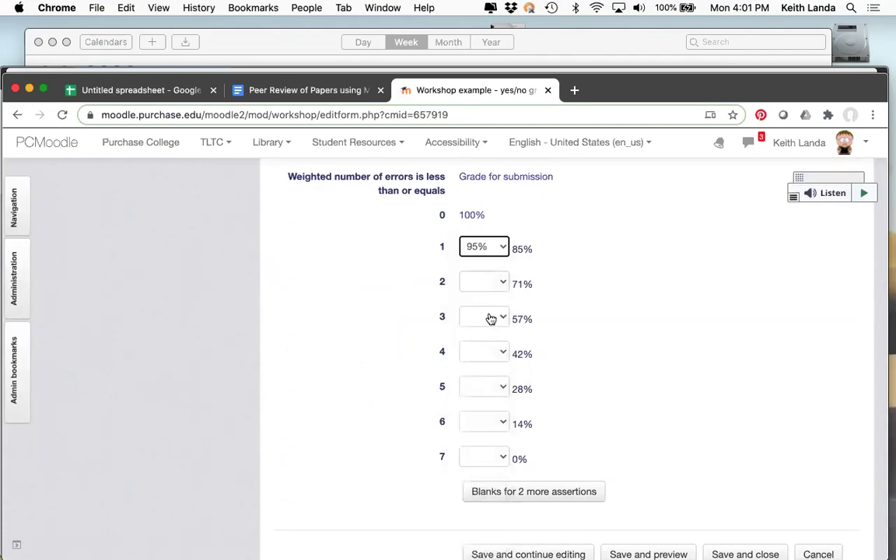
pyautogui.click(502, 285)
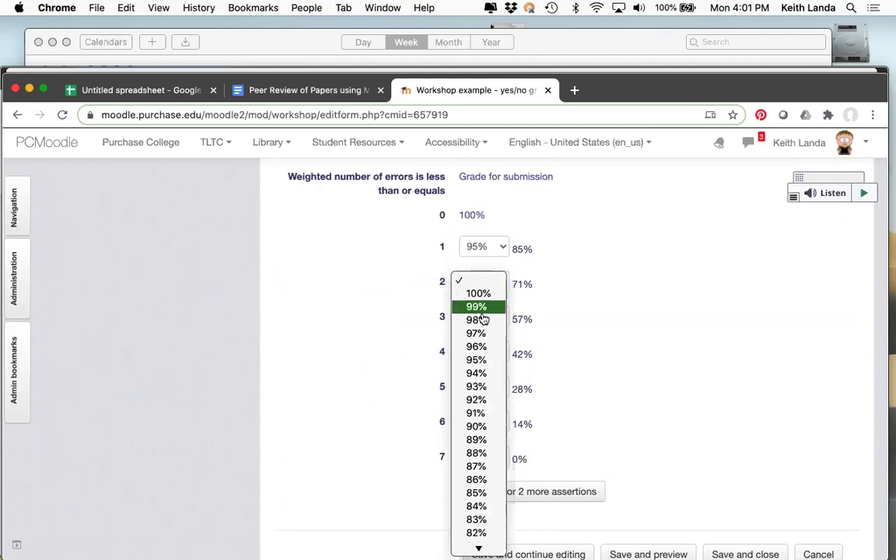
pyautogui.click(480, 432)
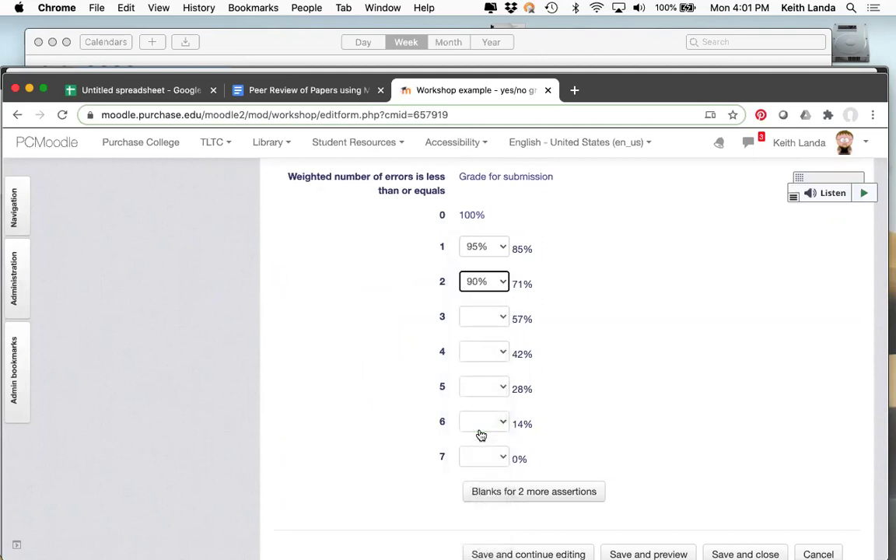
pyautogui.click(502, 318)
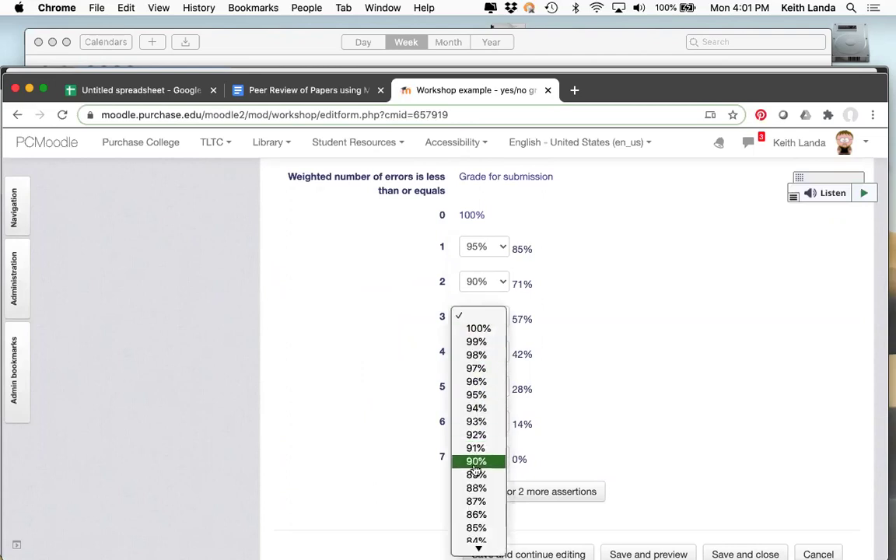
pyautogui.scroll(-2, 478, 538)
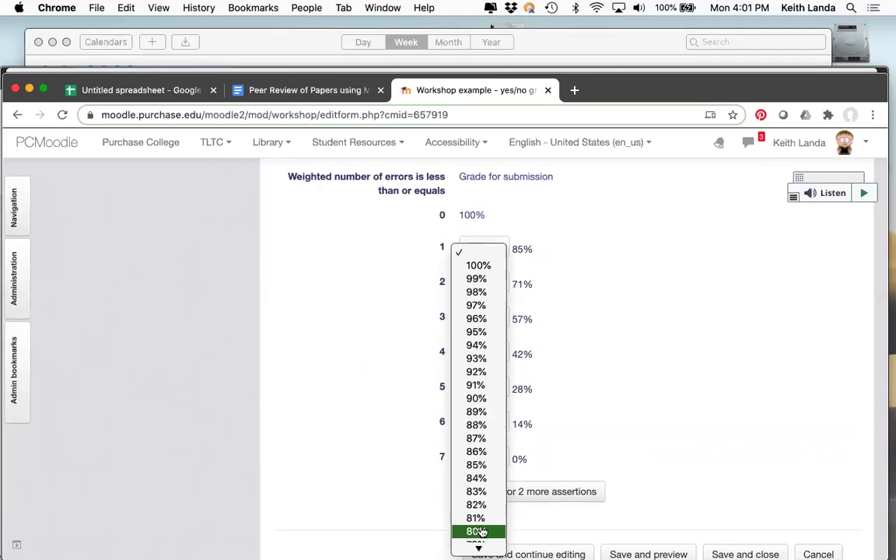
pyautogui.click(477, 531)
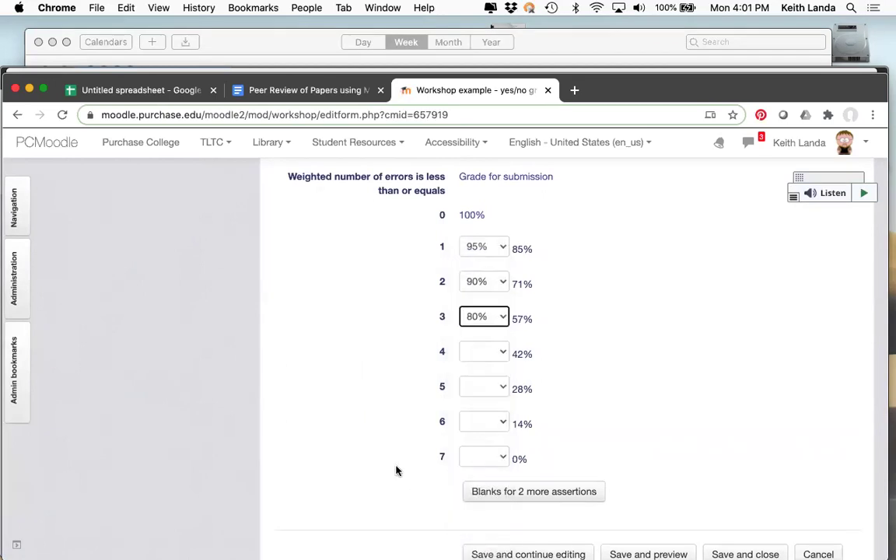
pyautogui.scroll(-5, 718, 427)
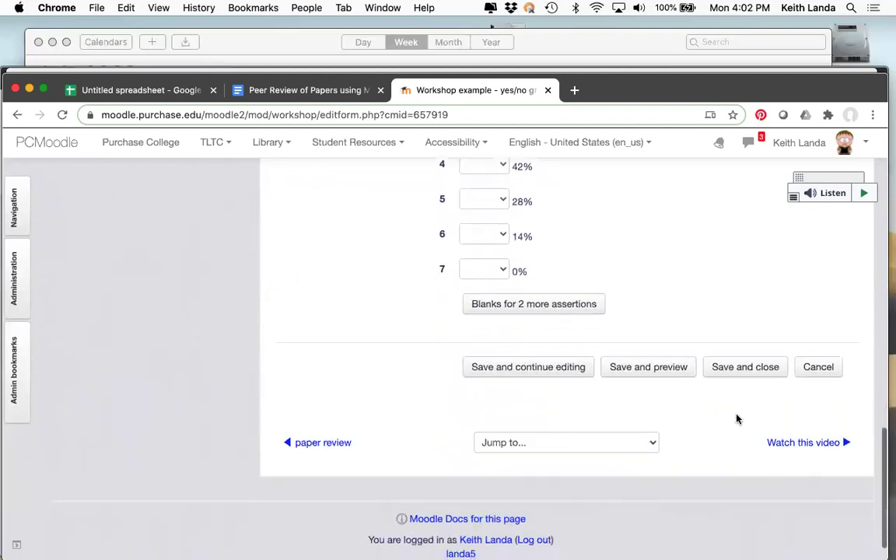
# - Save and close the assessment form, switch to the Submission phase, and go to the student's browser
pyautogui.click(757, 373)
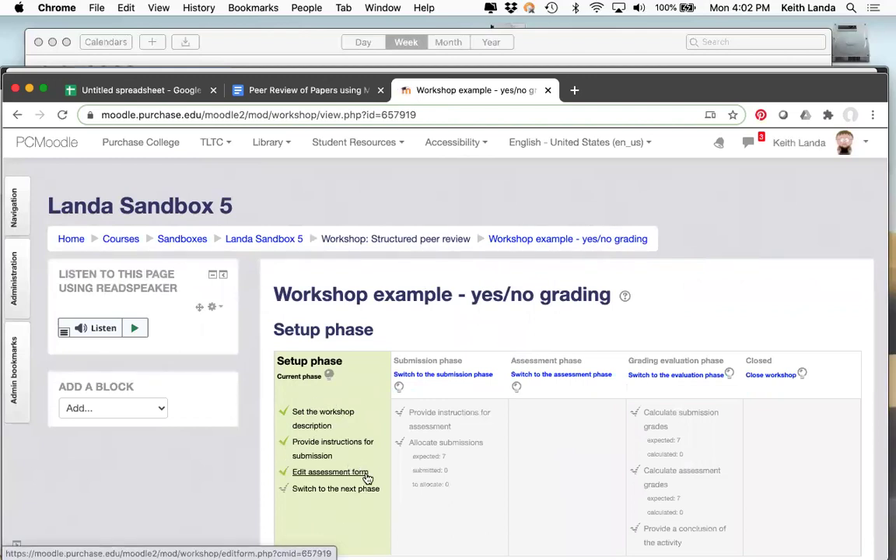
pyautogui.click(462, 377)
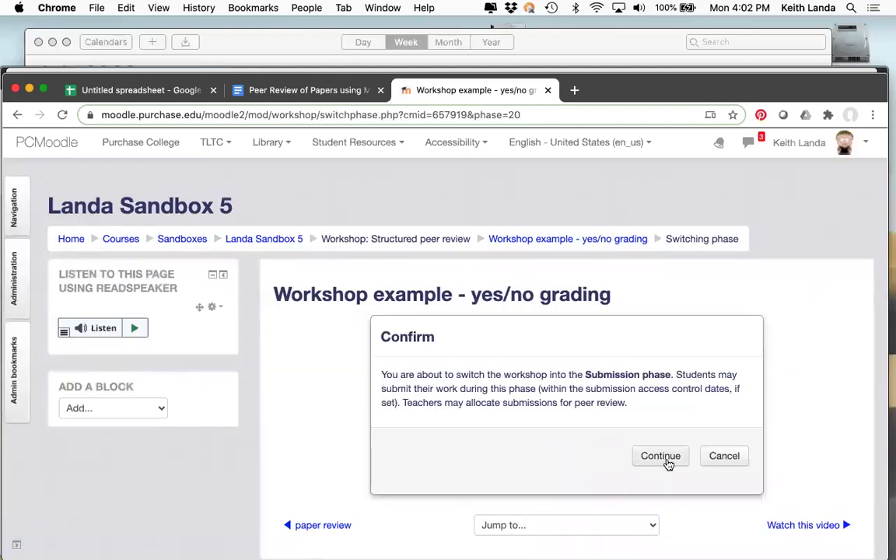
pyautogui.click(663, 459)
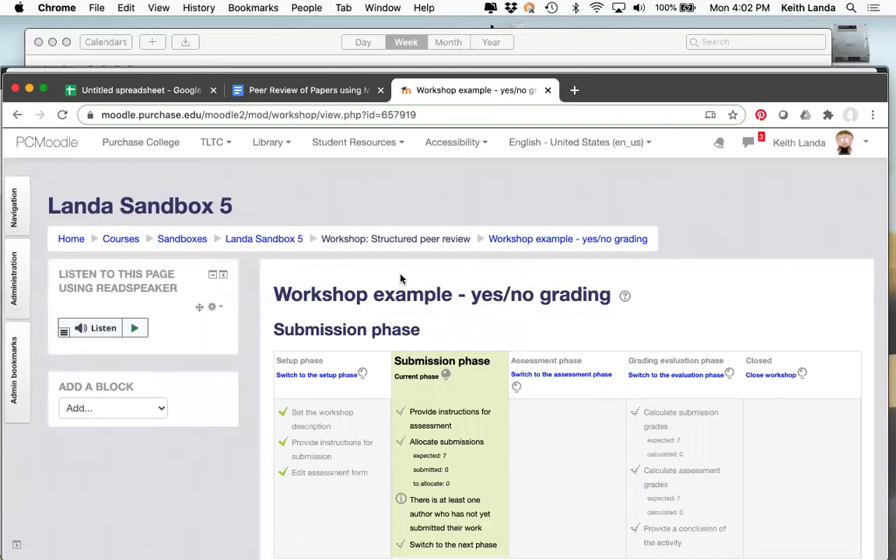
pyautogui.press('super+Tab')
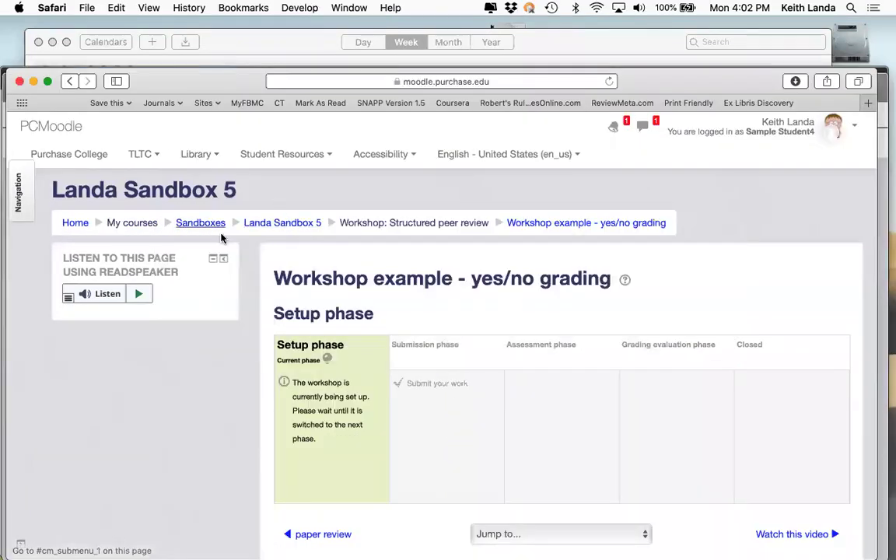
# - Go back to the sandbox course and open the Workshop example - yes/no grading
pyautogui.click(268, 224)
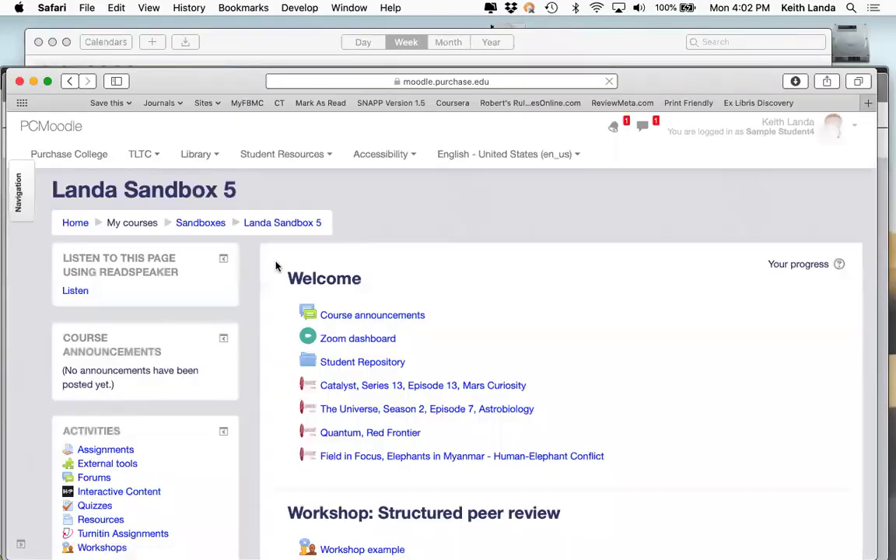
pyautogui.scroll(-2, 296, 399)
pyautogui.click(363, 474)
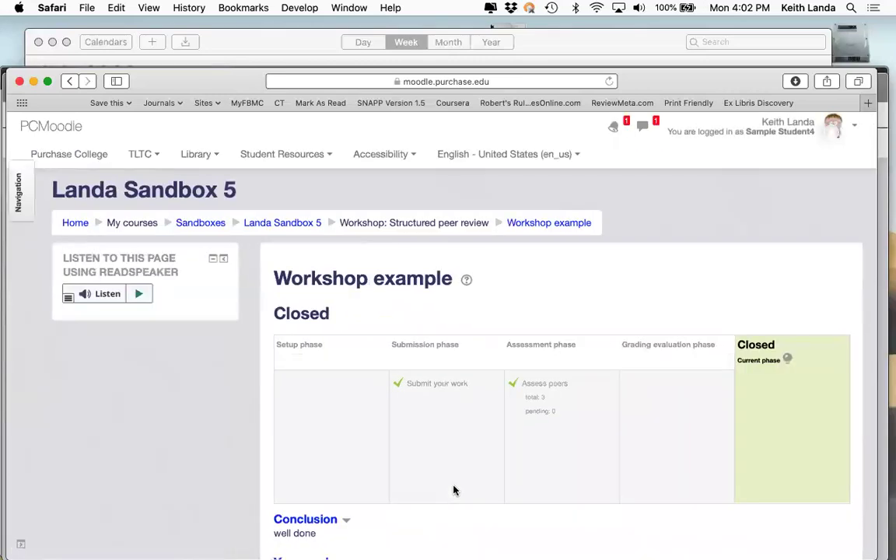
pyautogui.click(280, 223)
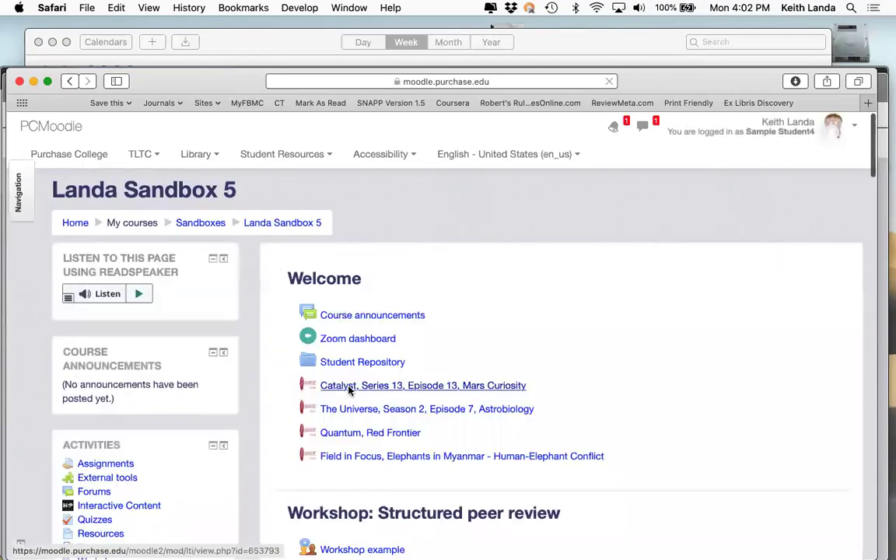
pyautogui.scroll(-3, 352, 393)
pyautogui.click(364, 476)
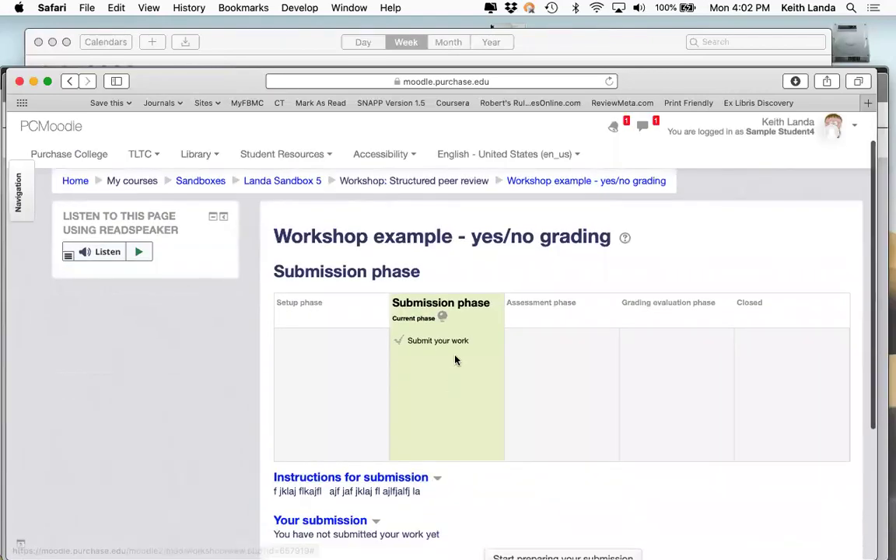
pyautogui.scroll(-2, 476, 338)
pyautogui.scroll(-1, 476, 338)
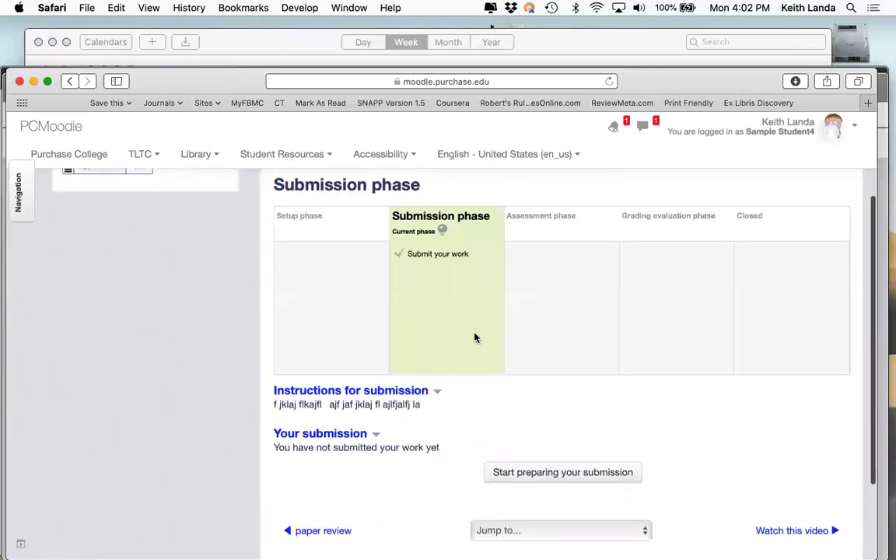
# - Submit an entry titled 'jfldaj fkl ajl fjalj a' with placeholder body text and save it
pyautogui.click(530, 437)
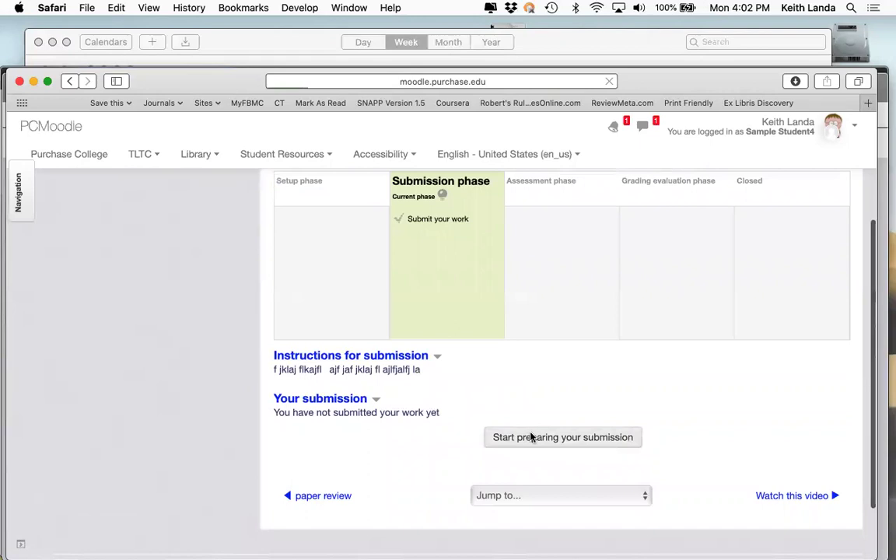
pyautogui.click(487, 434)
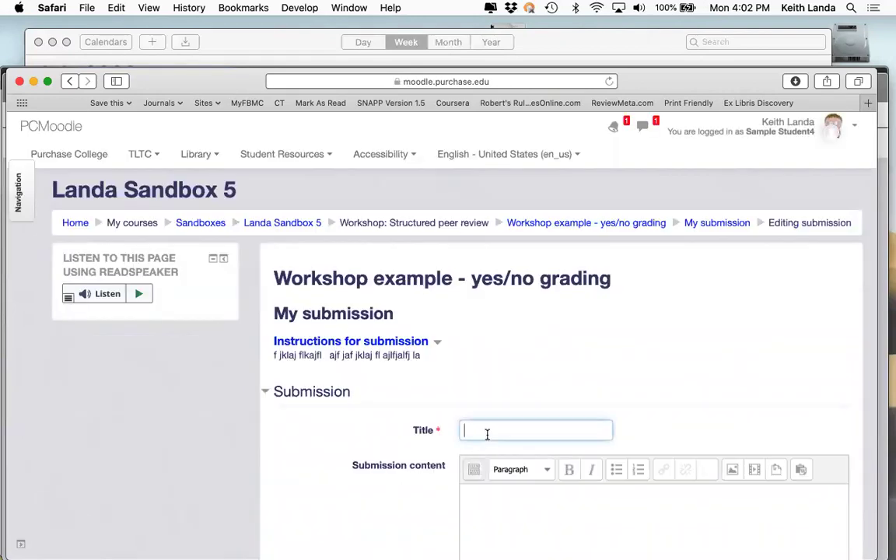
pyautogui.write('jfldaj fkl ajl fjalj a')
pyautogui.scroll(-1, 354, 457)
pyautogui.scroll(-5, 354, 458)
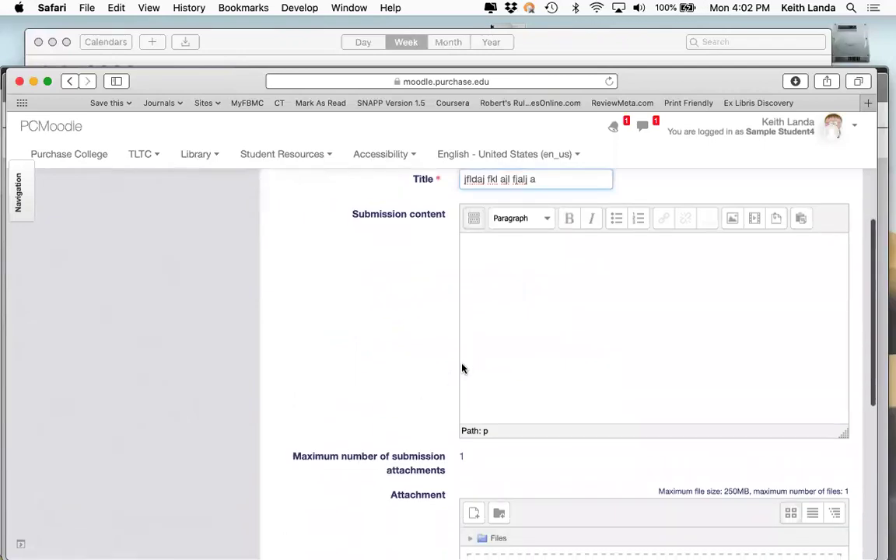
pyautogui.click(527, 306)
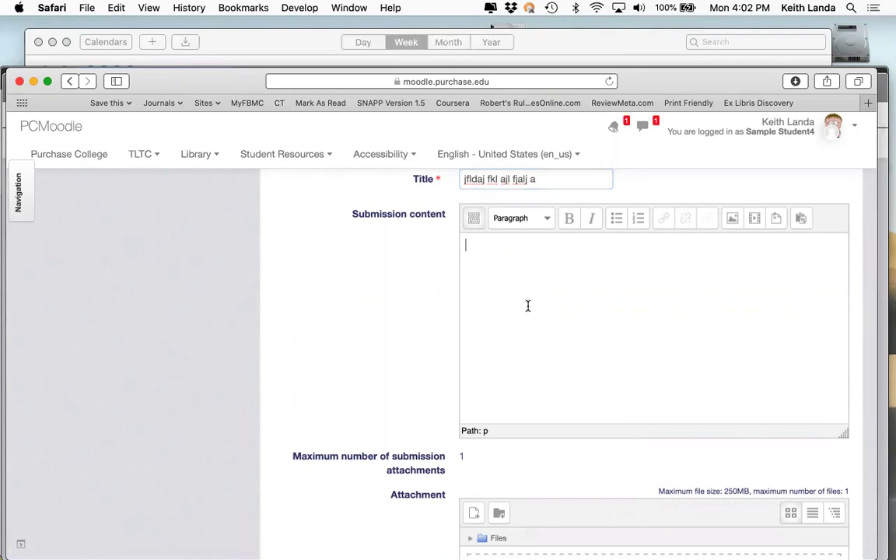
pyautogui.write('j ajlajfl ajlfj lakj faja klfj')
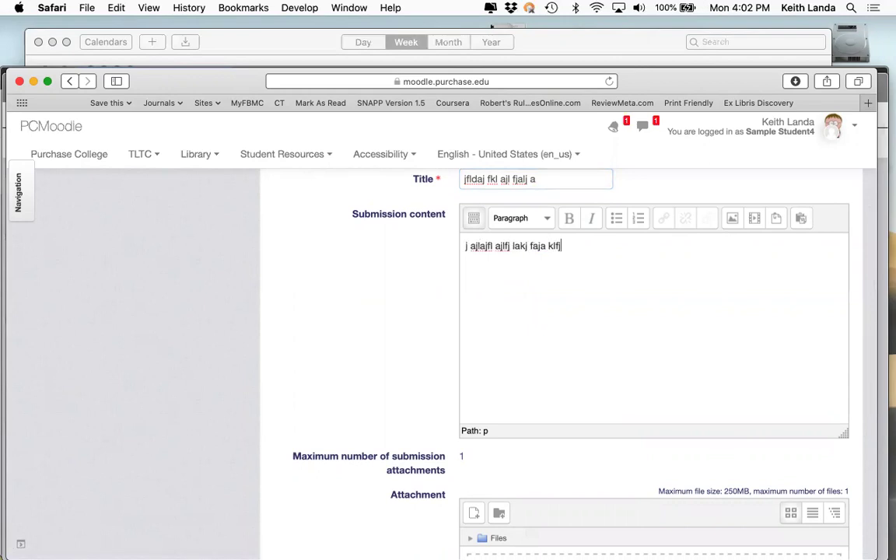
pyautogui.write('akj faj  lfjajf jal jfajfla')
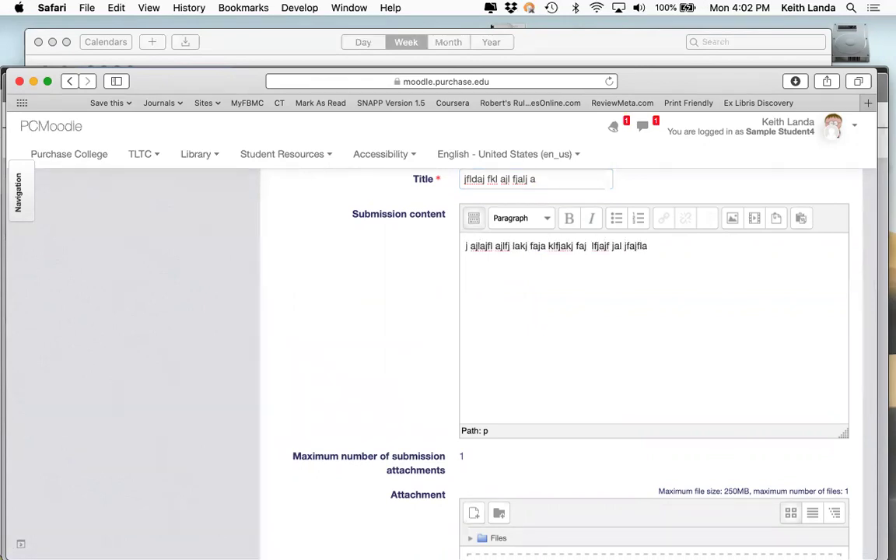
pyautogui.scroll(-10, 350, 319)
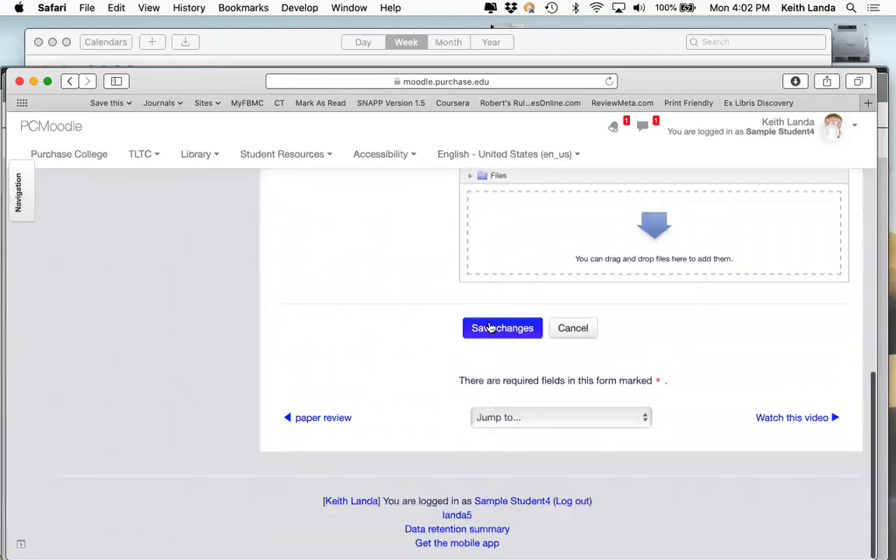
pyautogui.click(503, 328)
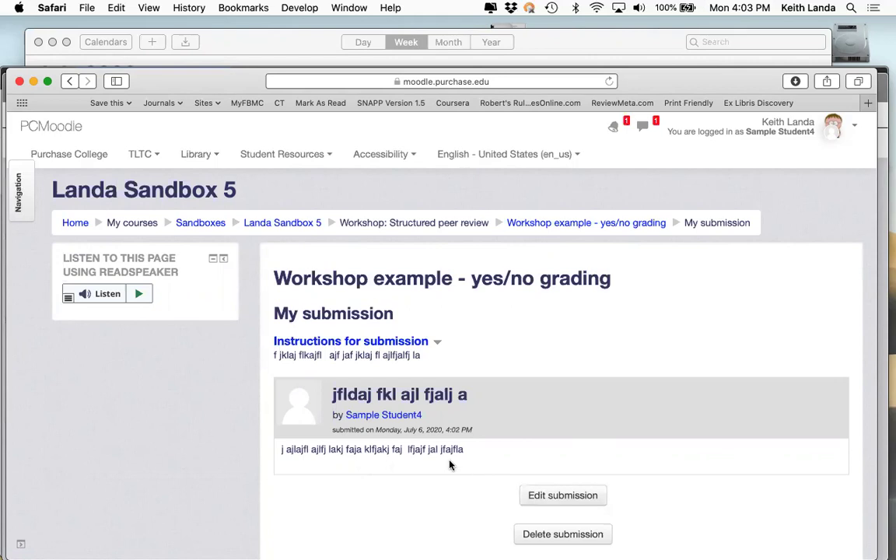
# - In the second student's browser, open the course's yes/no grading workshop
pyautogui.press('super+Tab')
pyautogui.press('super+Tab')
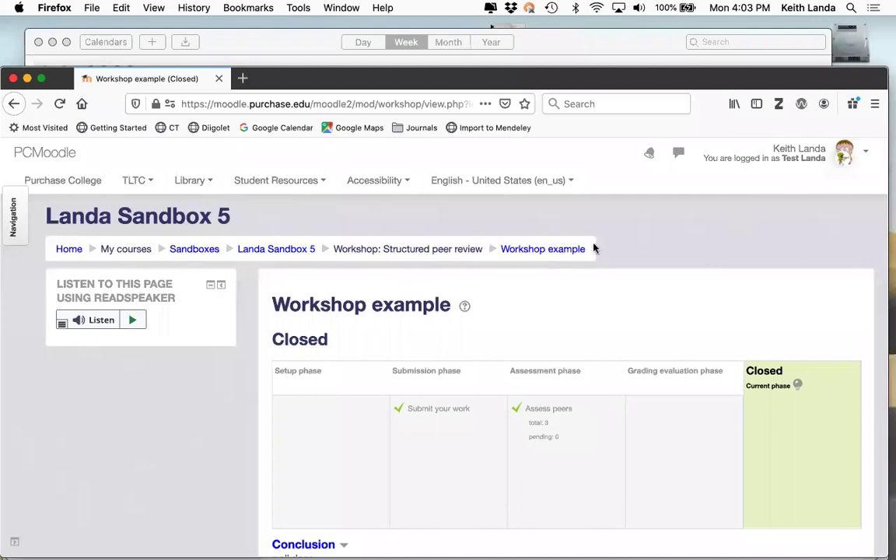
pyautogui.click(293, 250)
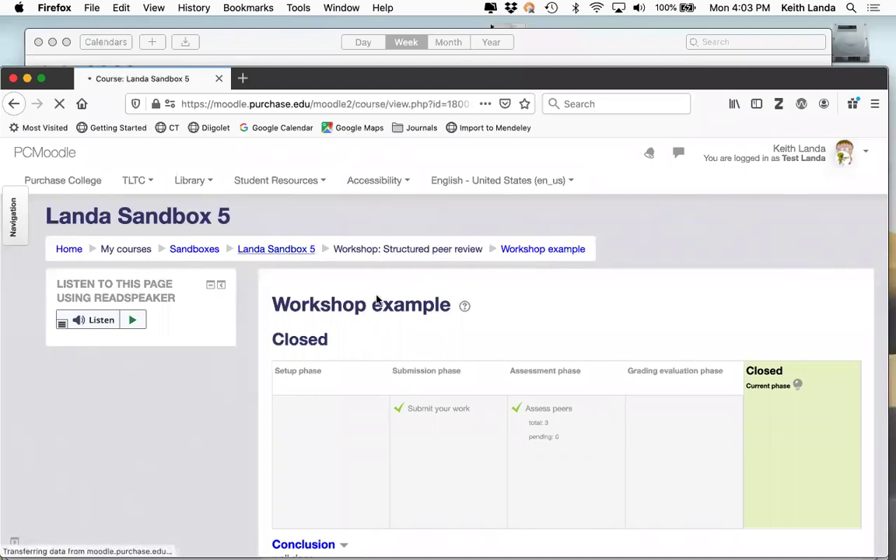
pyautogui.scroll(-3, 414, 370)
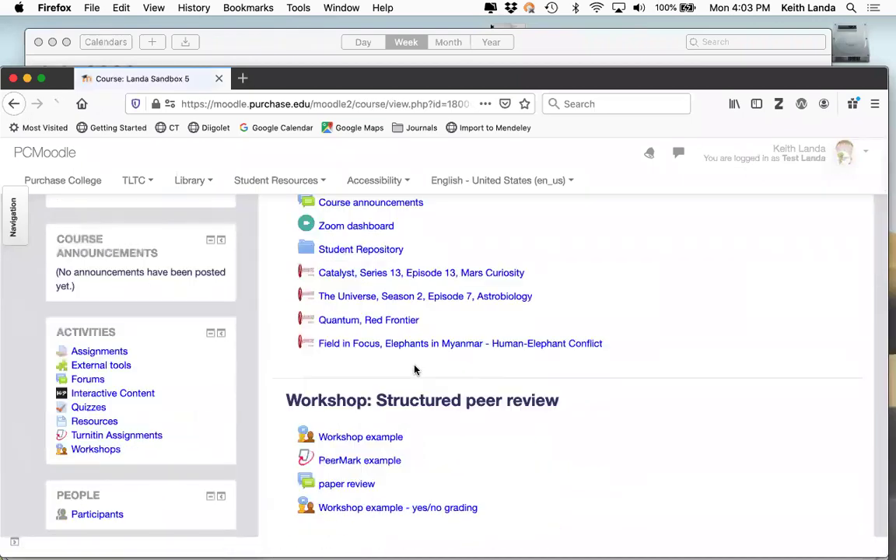
pyautogui.scroll(-7, 415, 370)
pyautogui.scroll(4, 414, 371)
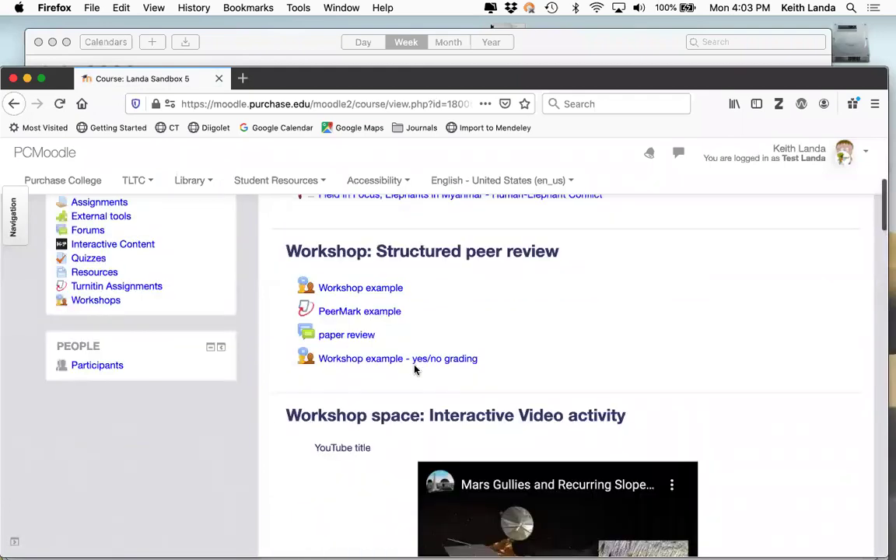
pyautogui.scroll(1, 415, 371)
pyautogui.click(403, 395)
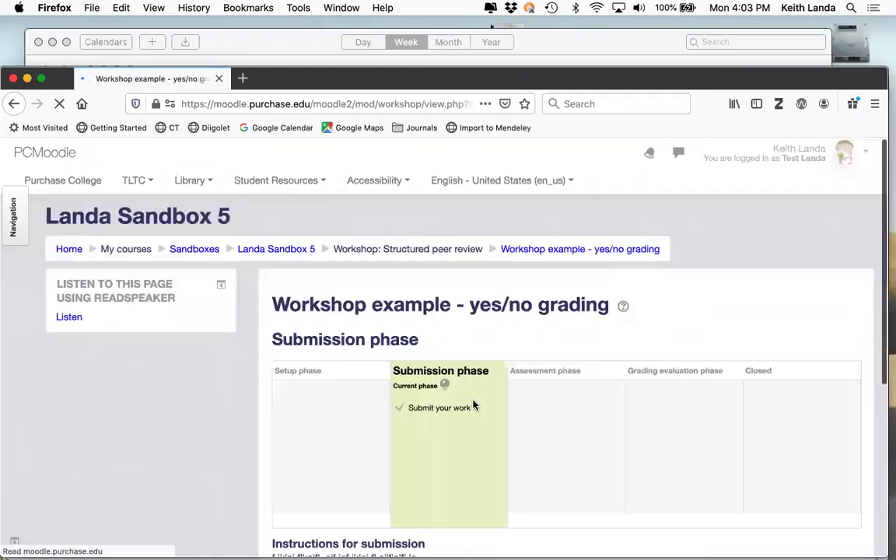
pyautogui.scroll(-5, 473, 404)
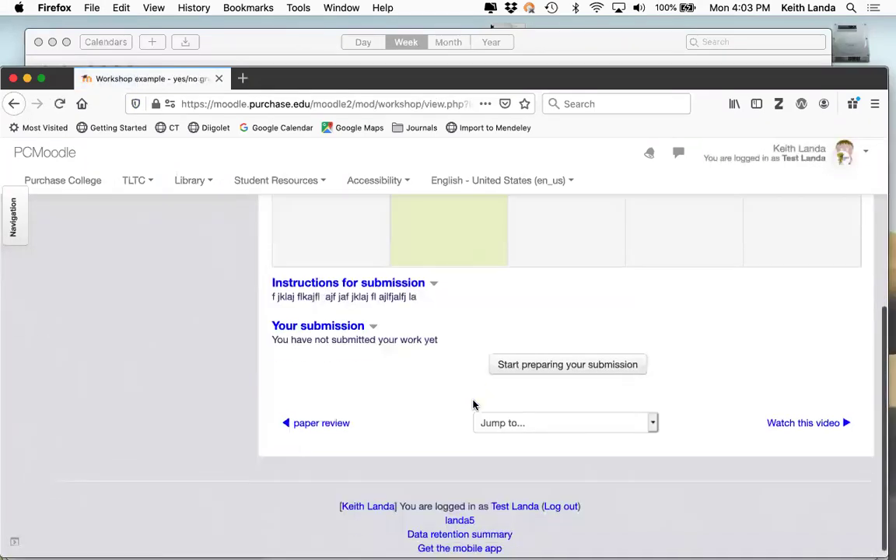
# - Submit an entry titled 'jfkajfla jlfja faj ;faj kl' with placeholder content and save it
pyautogui.click(551, 371)
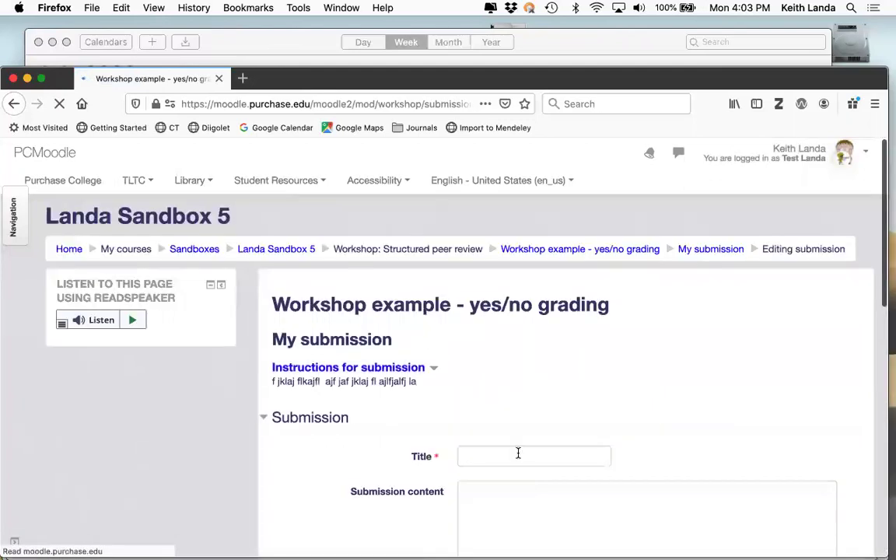
pyautogui.click(518, 453)
pyautogui.write('jfkajfla jlfja faj ;faj kl')
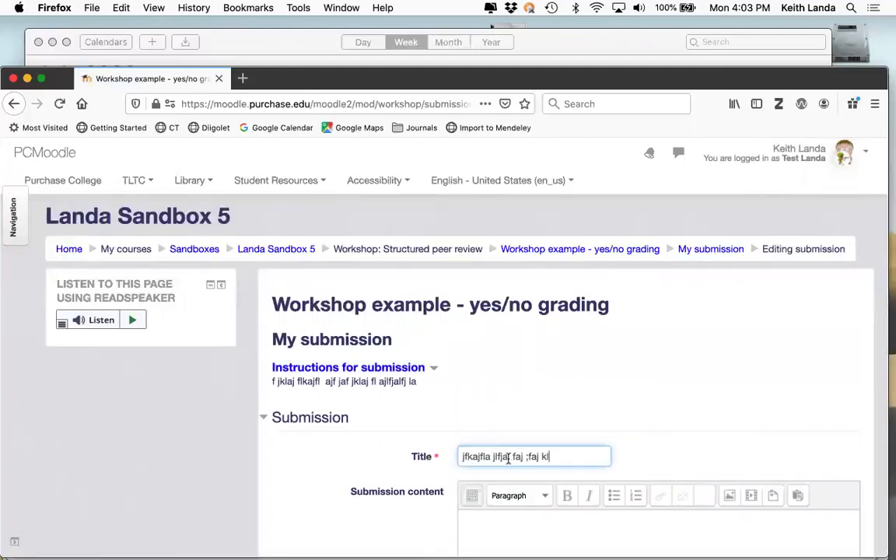
pyautogui.scroll(-5, 405, 467)
pyautogui.click(490, 347)
pyautogui.write('fdkajlfj aj faj lfj aslj fka jfl ajlf jalj flaj  fja')
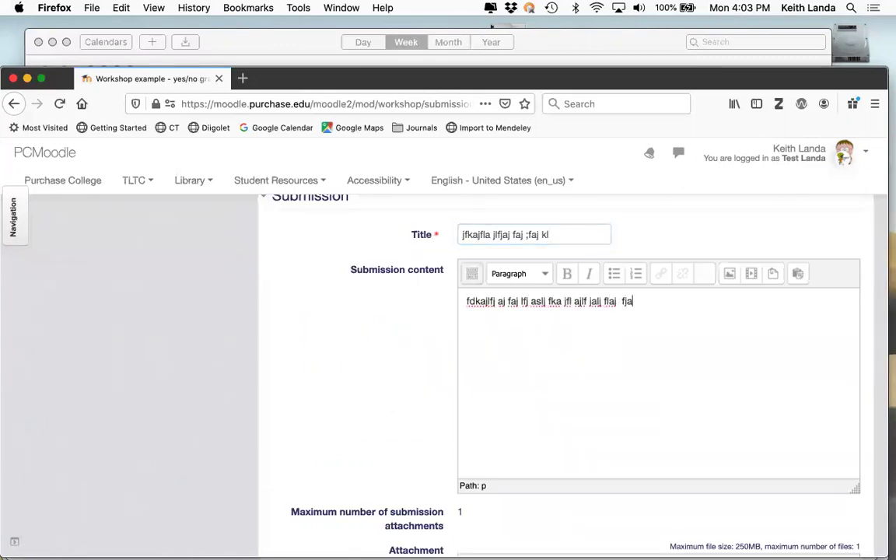
pyautogui.write('fj l;a jfl;aj l fjal')
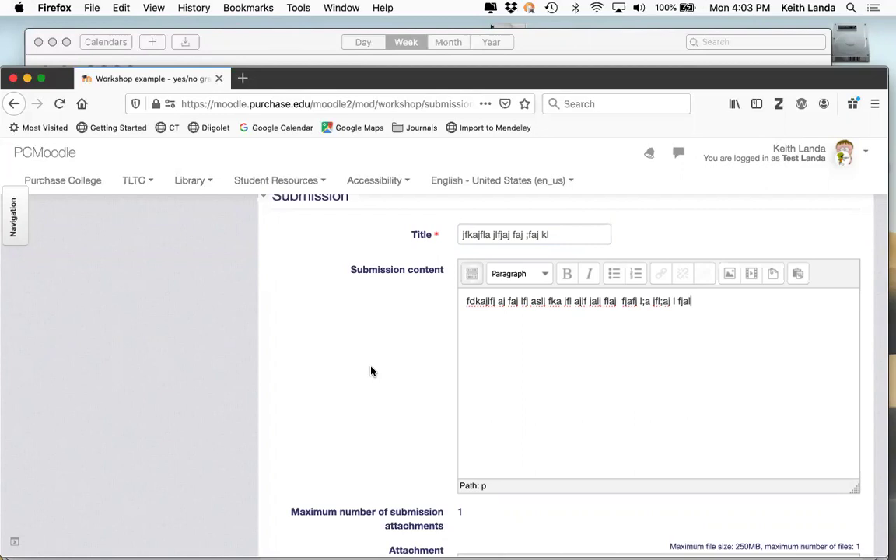
pyautogui.scroll(-10, 371, 371)
pyautogui.click(484, 347)
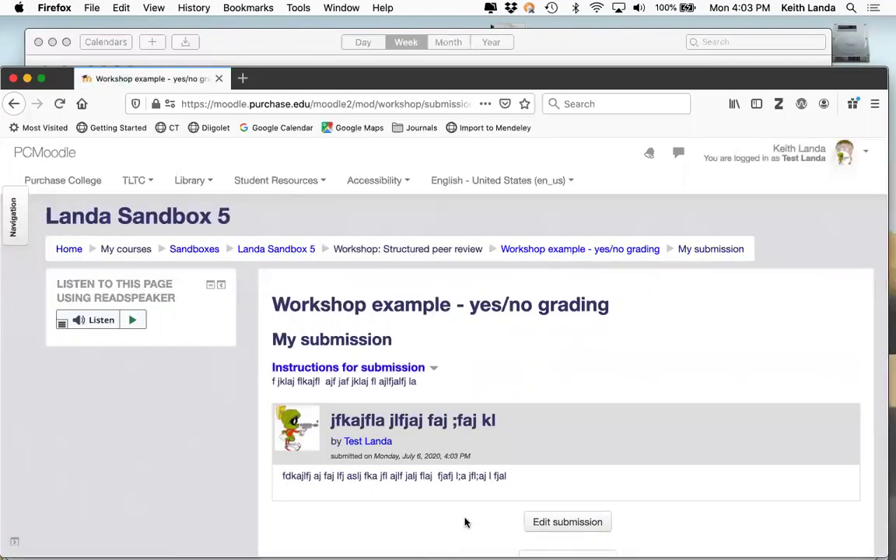
pyautogui.click(278, 250)
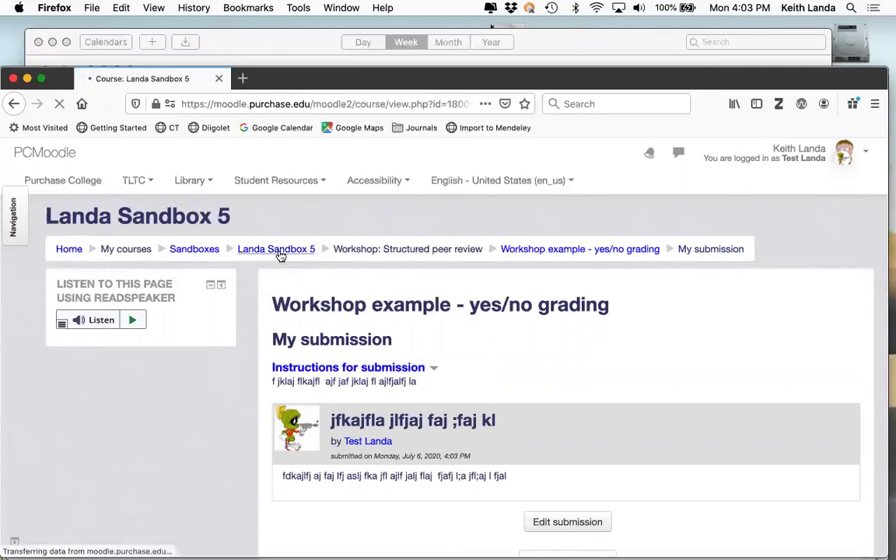
# - Reload the teacher's workshop page so it shows 2 submissions received
pyautogui.press('super+Tab')
pyautogui.press('super+Tab')
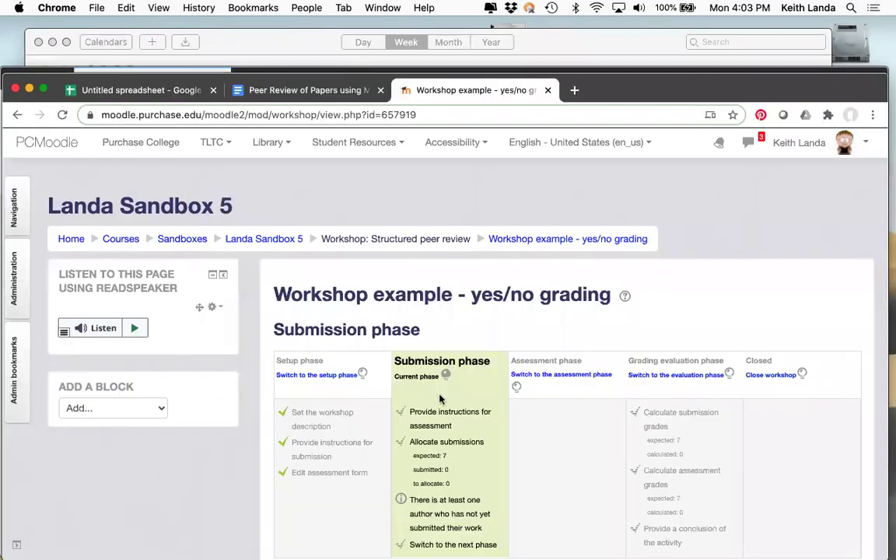
pyautogui.click(62, 115)
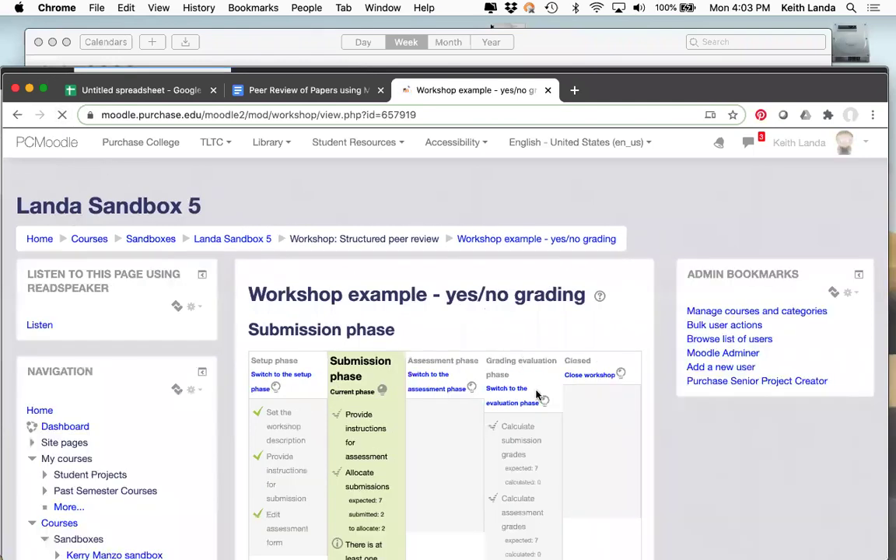
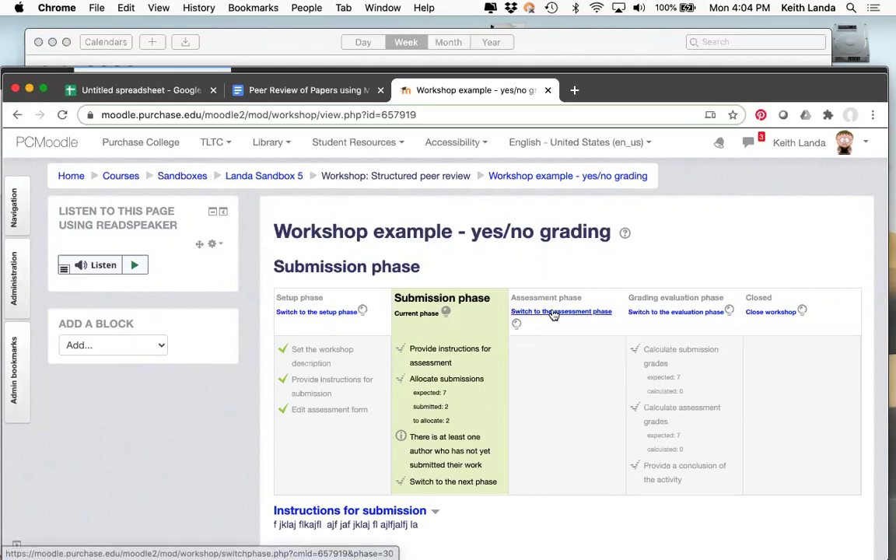
# - Switch the yes/no workshop to the assessment phase and save placeholder assessment instructions in its settings
pyautogui.click(553, 312)
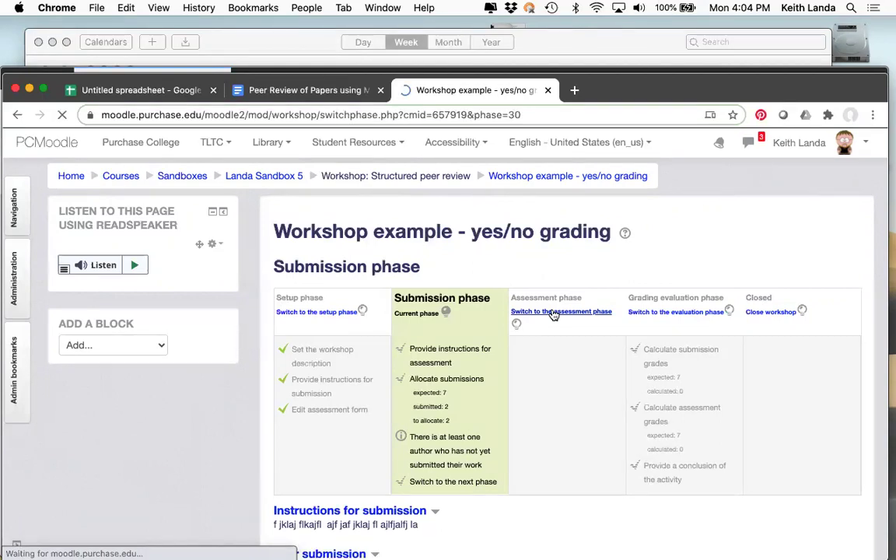
pyautogui.click(661, 456)
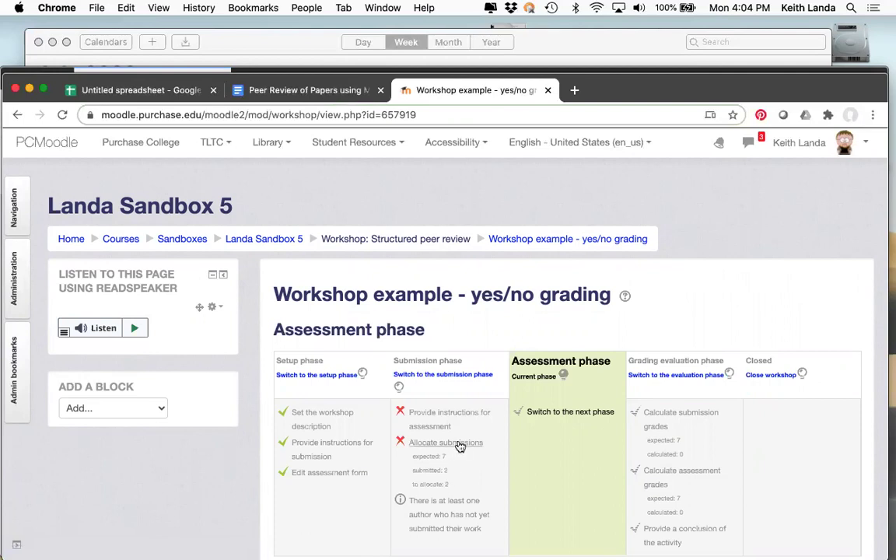
pyautogui.click(462, 414)
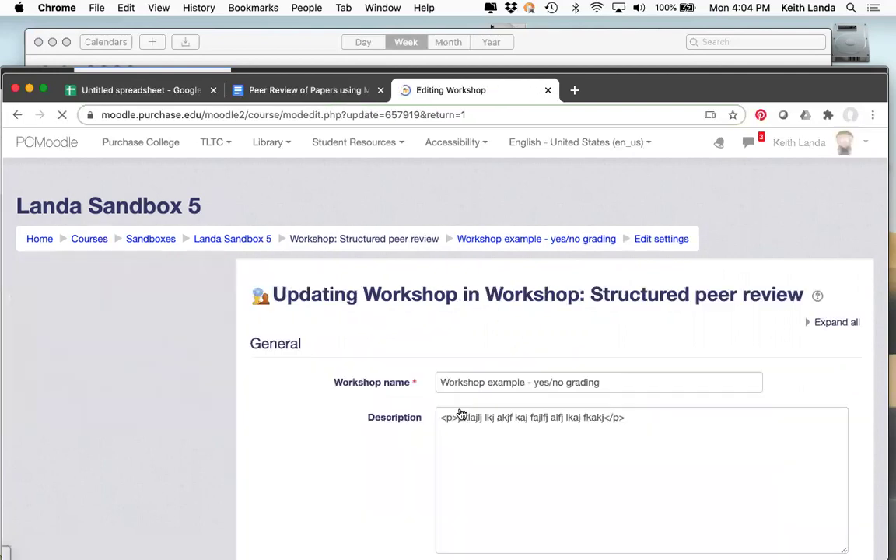
pyautogui.scroll(-15, 360, 424)
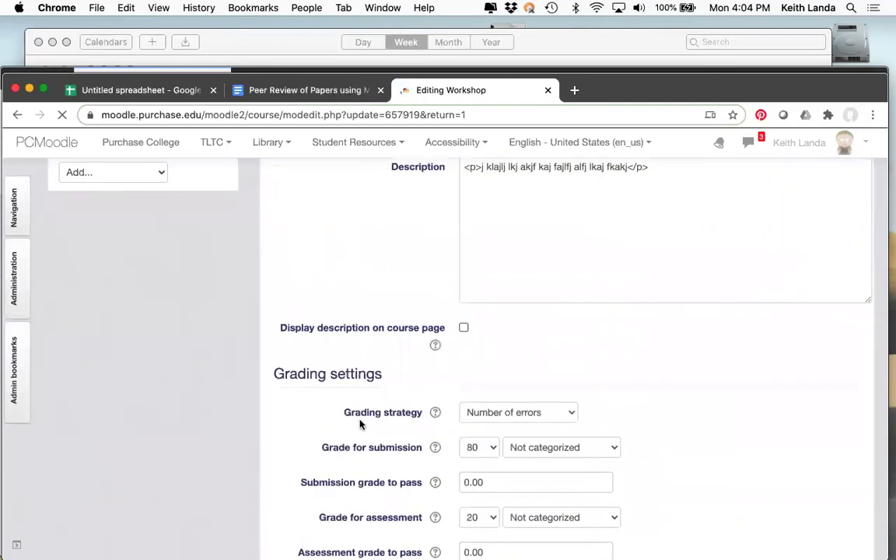
pyautogui.scroll(-5, 360, 424)
pyautogui.scroll(4, 360, 422)
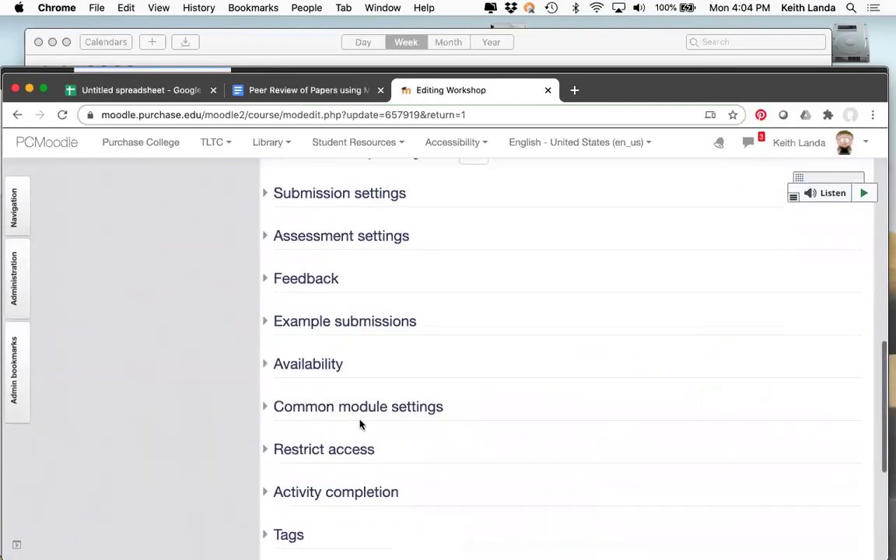
pyautogui.click(356, 310)
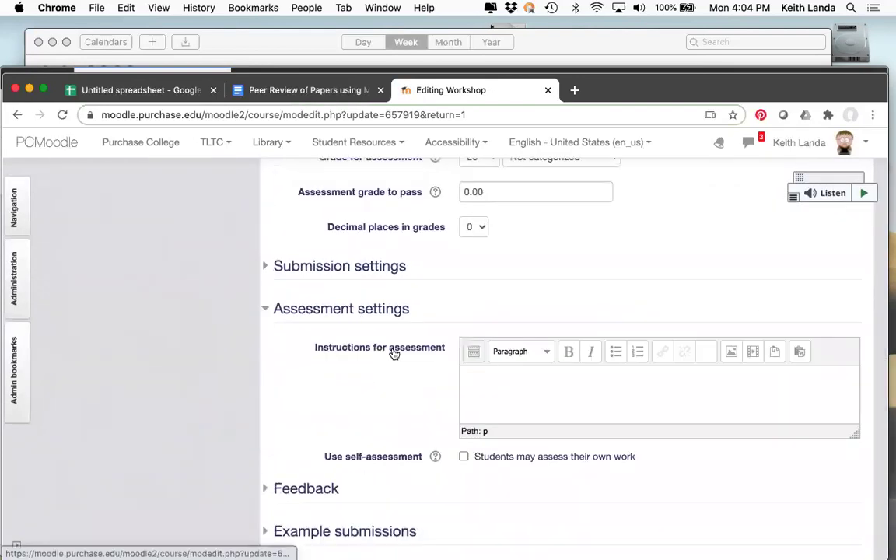
pyautogui.click(512, 378)
pyautogui.write('j klaj flkaj lf jalj flkaj fkajkfjal; a')
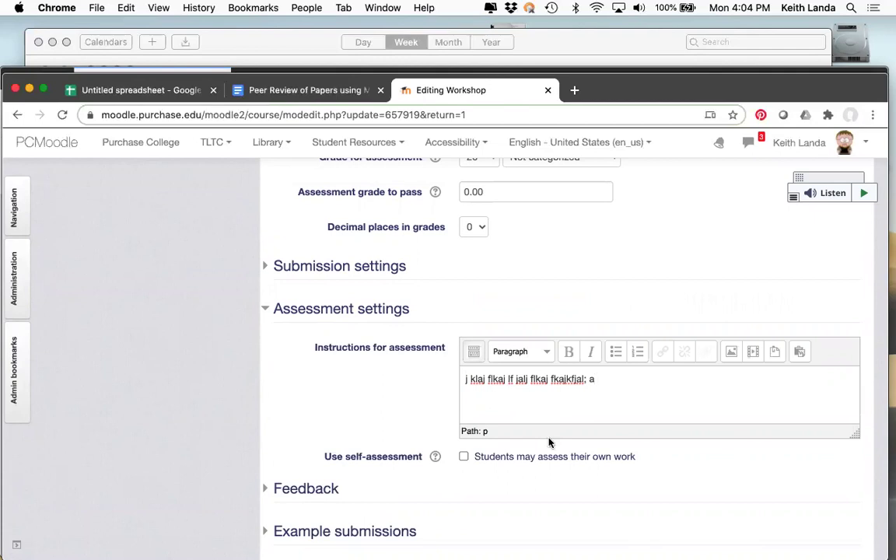
pyautogui.scroll(-5, 550, 440)
pyautogui.scroll(-2, 548, 442)
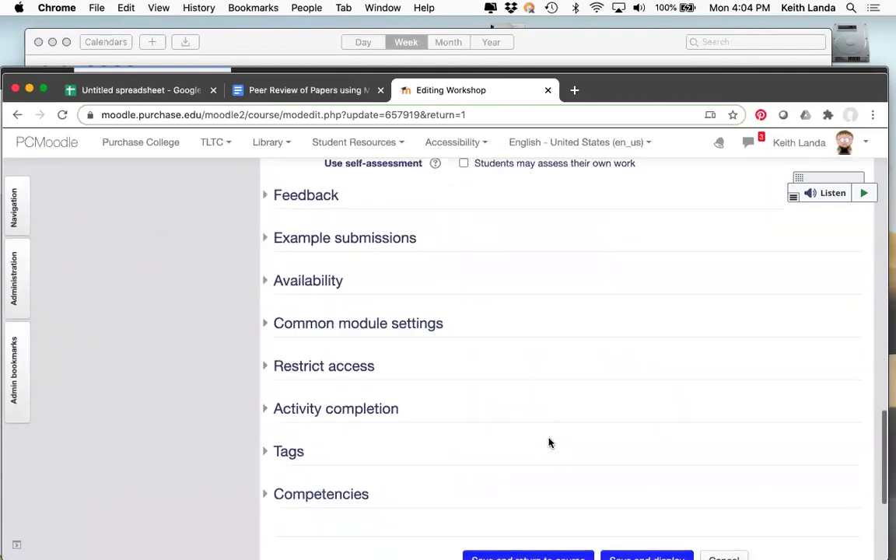
pyautogui.scroll(-1, 604, 473)
pyautogui.click(632, 511)
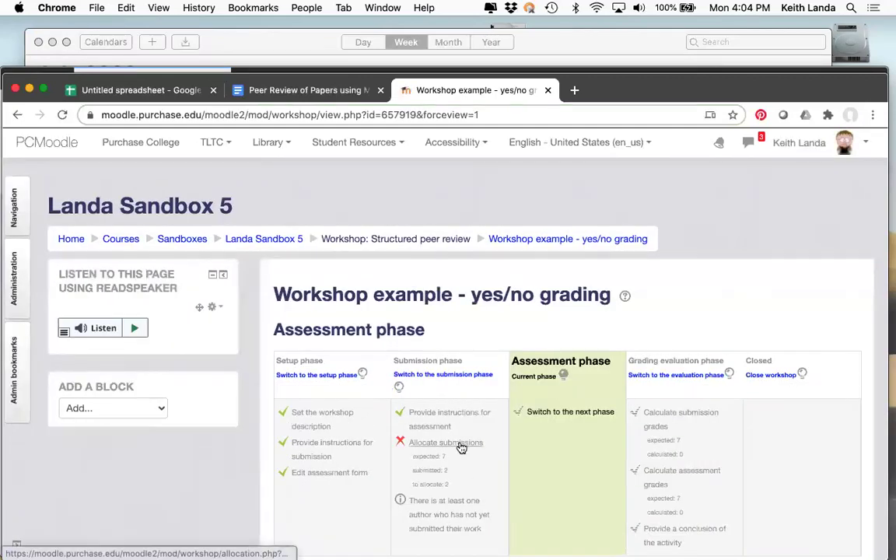
# - Open Allocate submissions, look at Random allocation, then return to the Manual allocation participant list
pyautogui.click(460, 445)
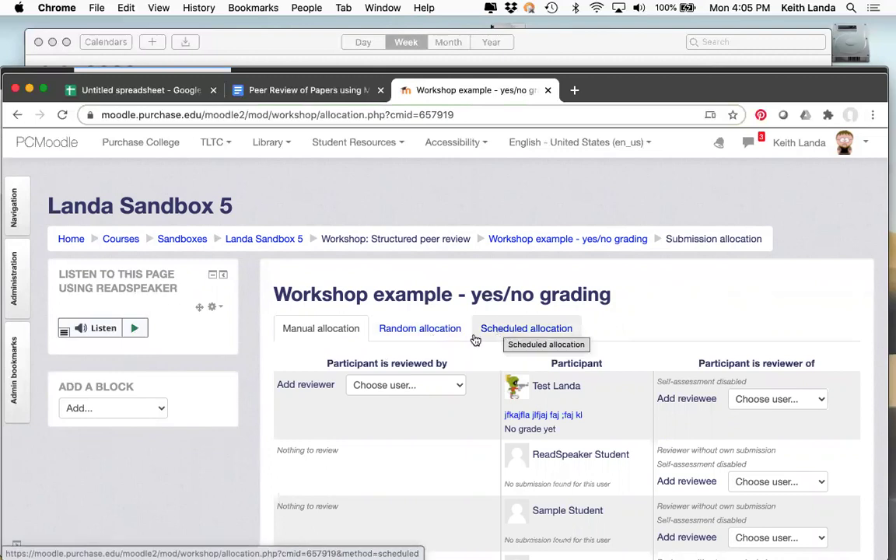
pyautogui.click(416, 329)
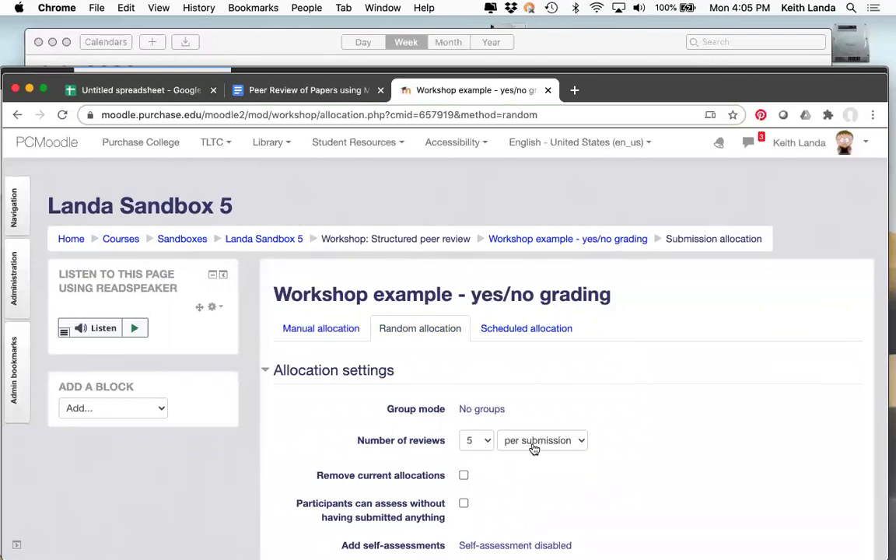
pyautogui.click(333, 336)
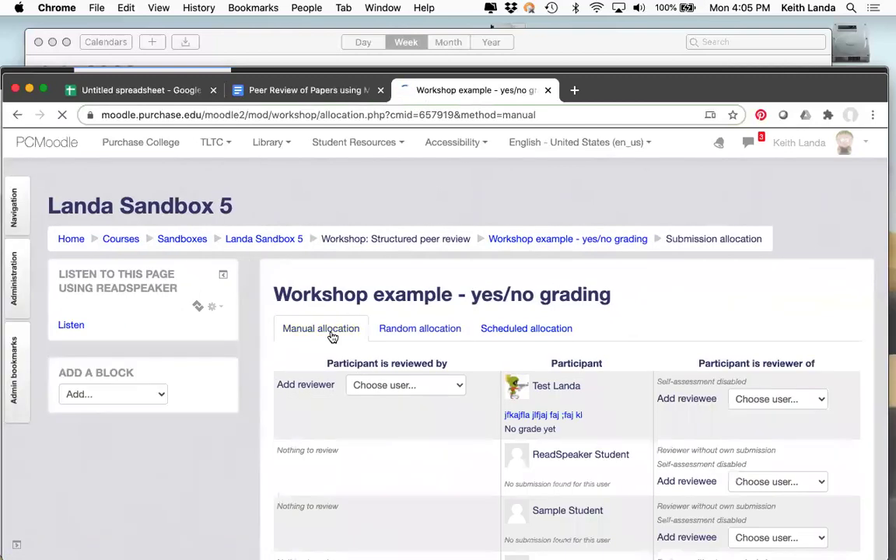
pyautogui.scroll(-2, 350, 421)
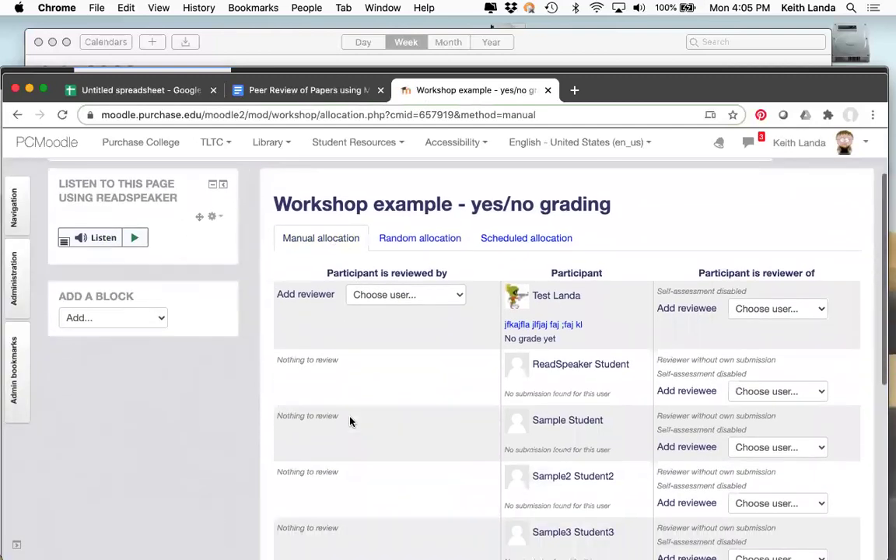
pyautogui.scroll(-3, 351, 421)
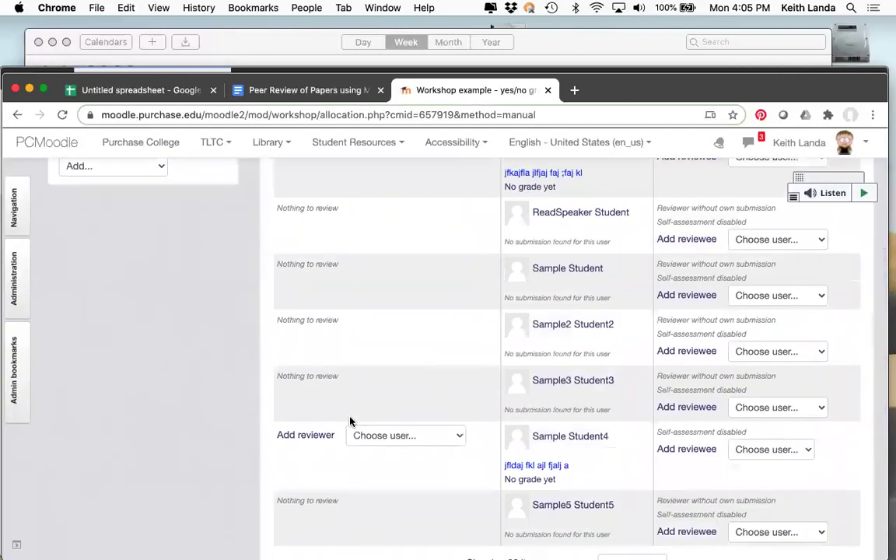
pyautogui.scroll(-1, 350, 421)
pyautogui.scroll(4, 350, 421)
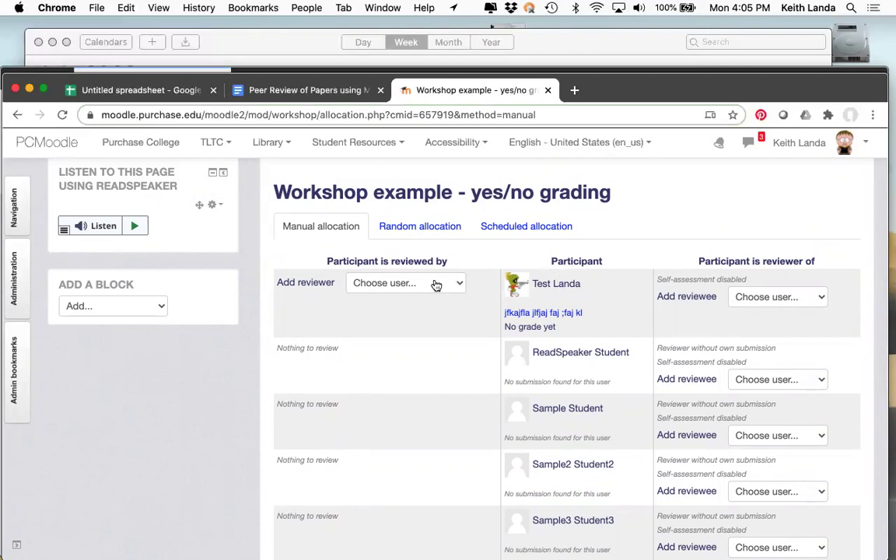
# - Assign each of the two submitting participants as the other's reviewee
pyautogui.click(435, 285)
pyautogui.click(490, 234)
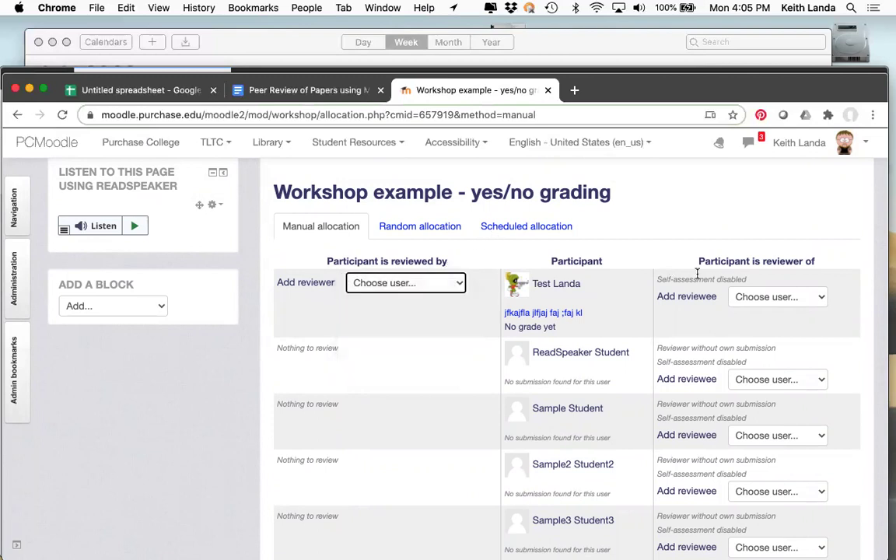
pyautogui.click(770, 302)
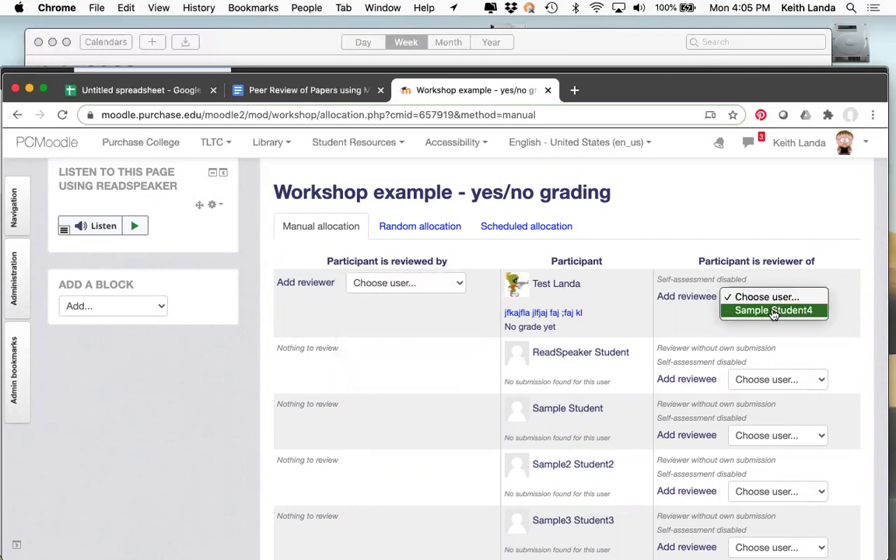
pyautogui.click(774, 311)
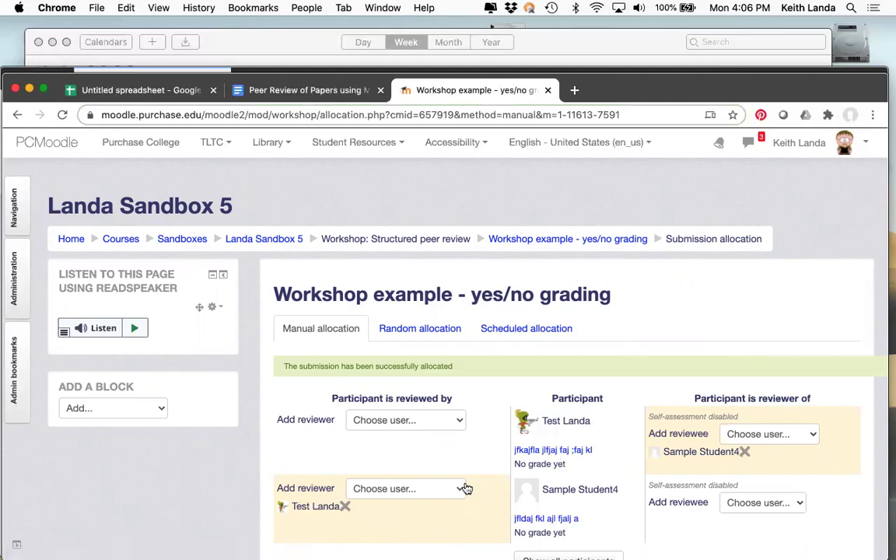
pyautogui.click(775, 504)
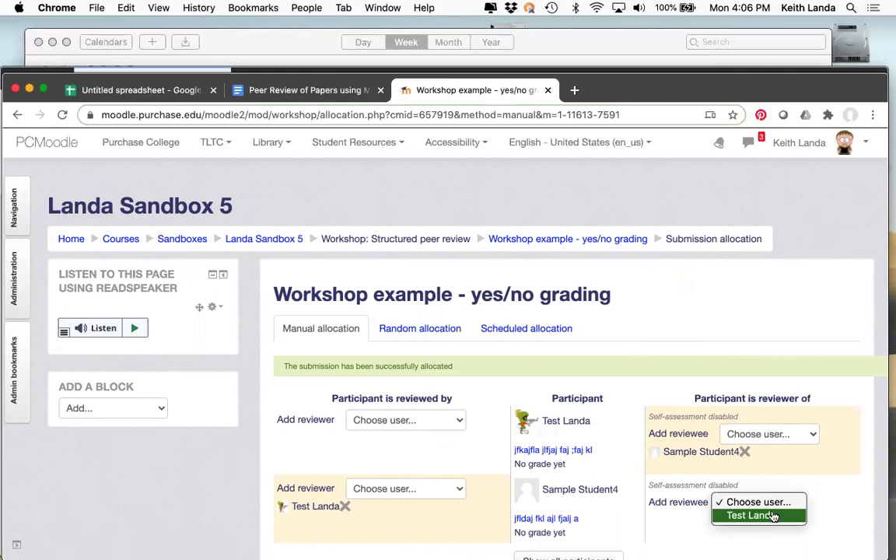
pyautogui.click(752, 516)
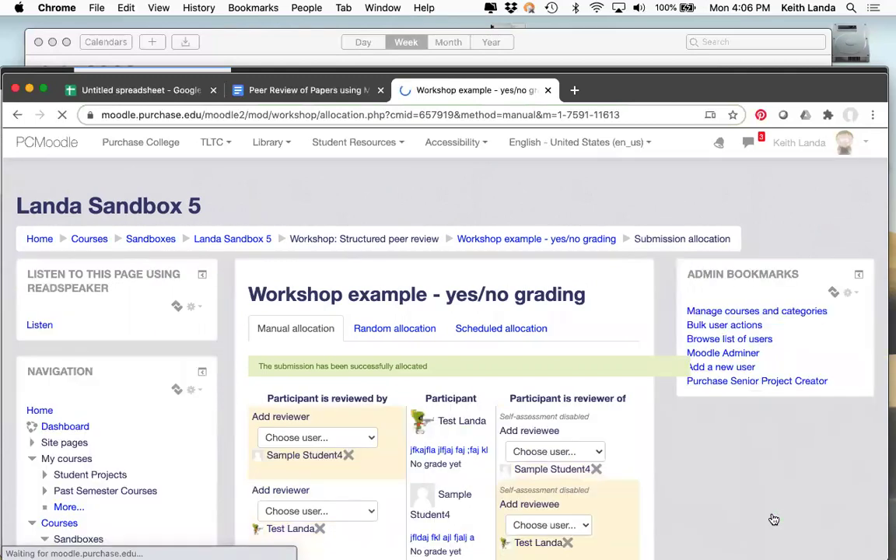
# - Return to the workshop overview and switch to the student's browser window
pyautogui.scroll(-5, 576, 505)
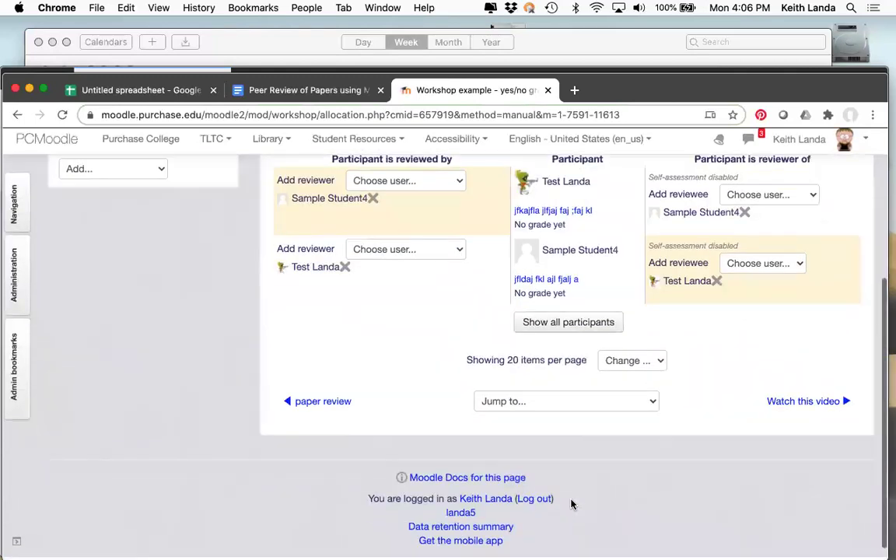
pyautogui.scroll(5, 572, 504)
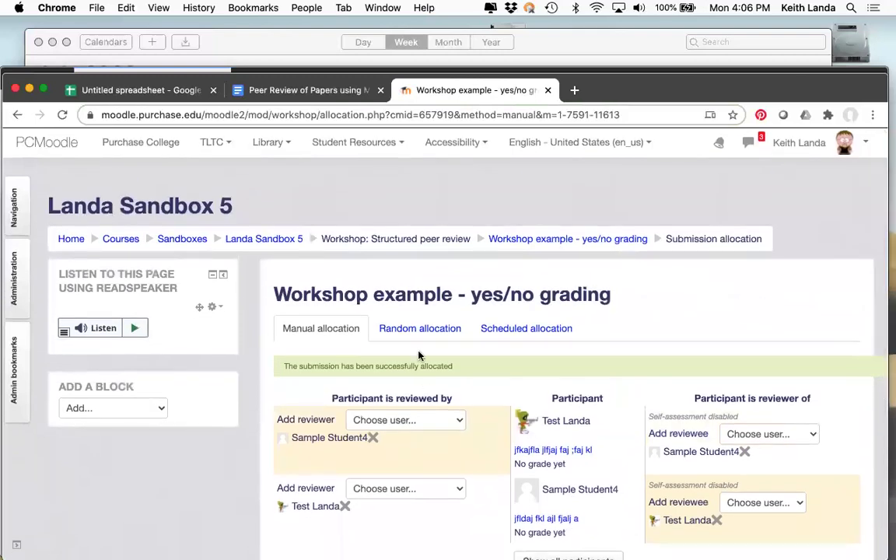
pyautogui.click(552, 242)
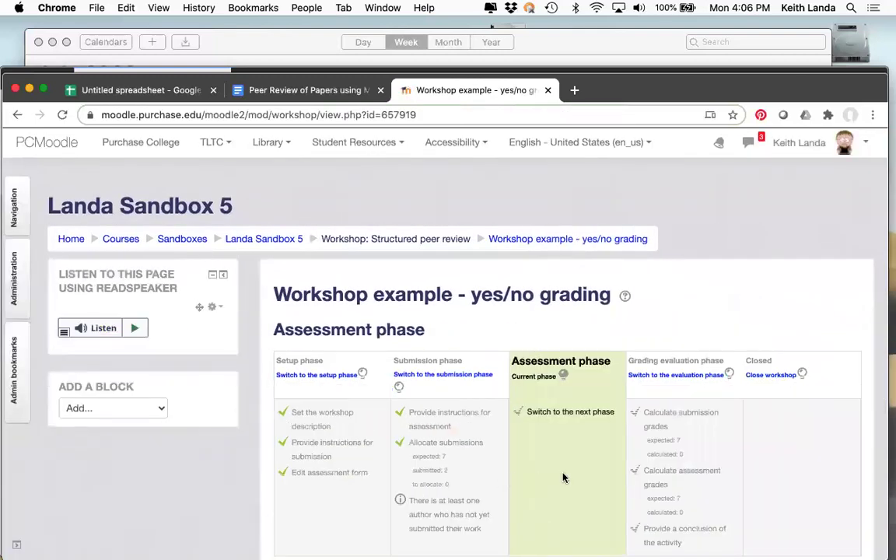
pyautogui.scroll(-2, 564, 478)
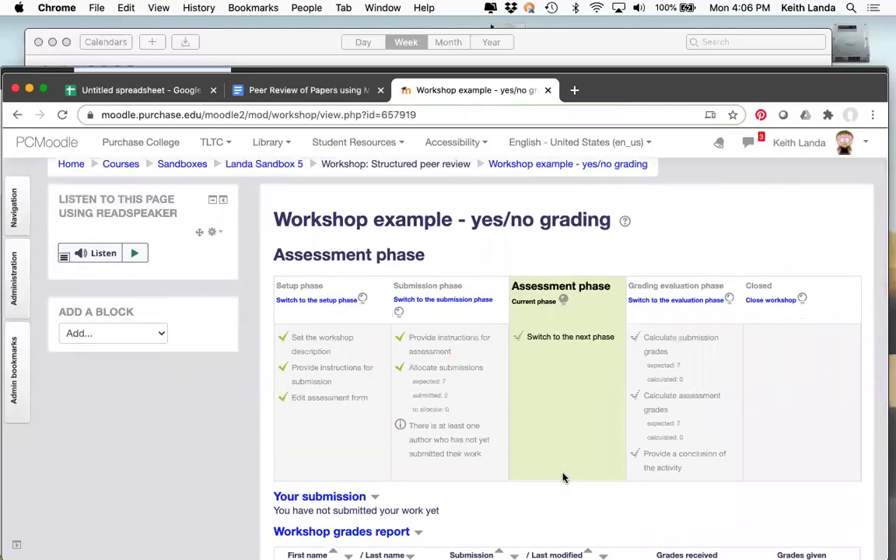
pyautogui.press('super+Tab')
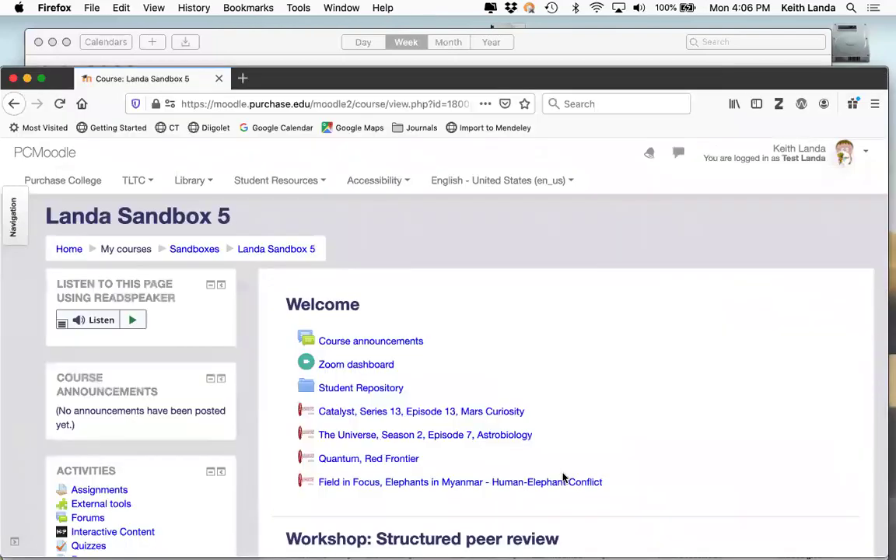
# - As the student, open the yes/no grading workshop and start assessing the assigned submission
pyautogui.scroll(-1, 343, 381)
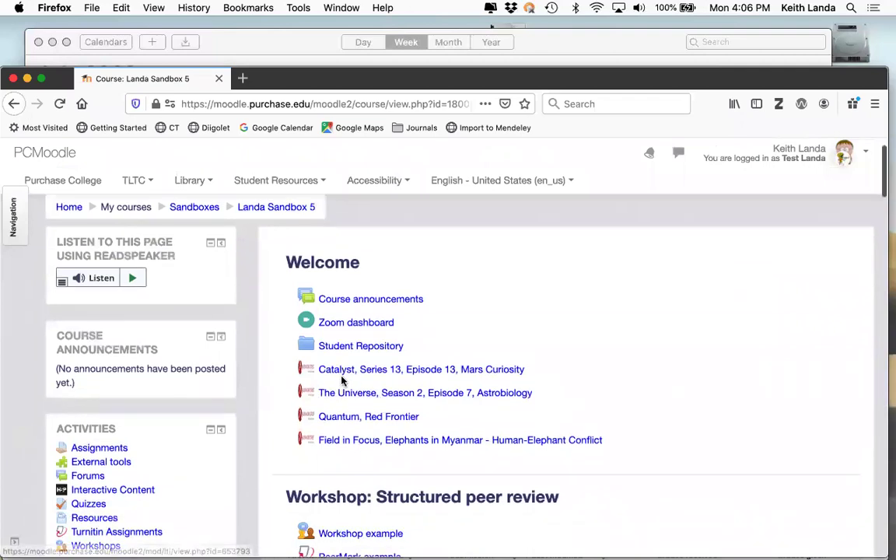
pyautogui.scroll(-5, 341, 380)
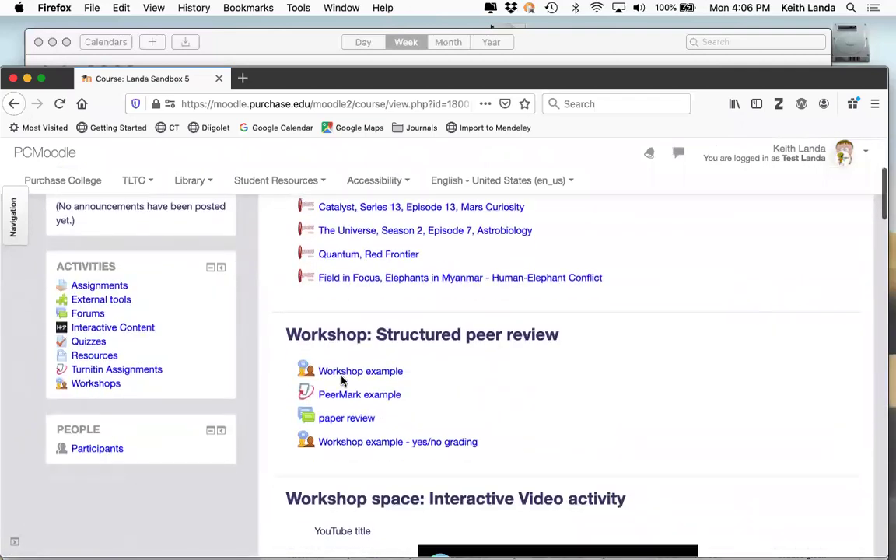
pyautogui.click(380, 445)
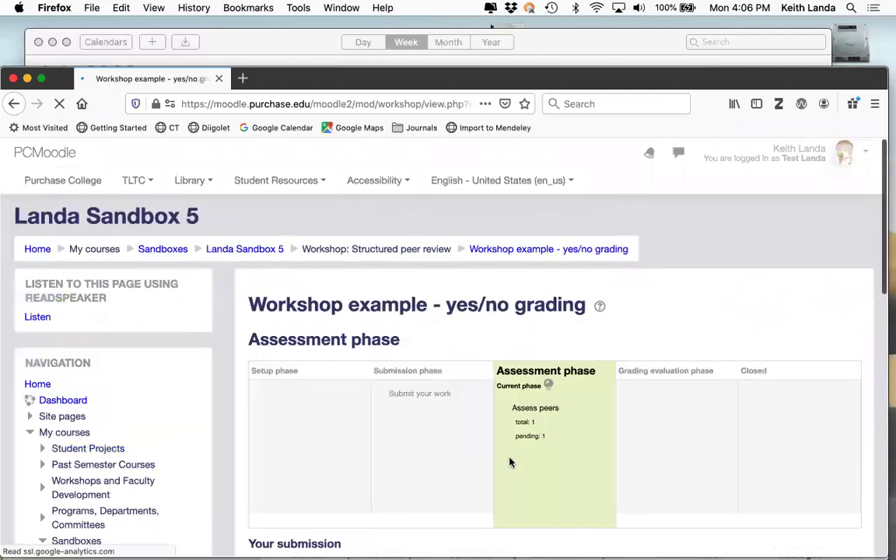
pyautogui.scroll(-4, 510, 462)
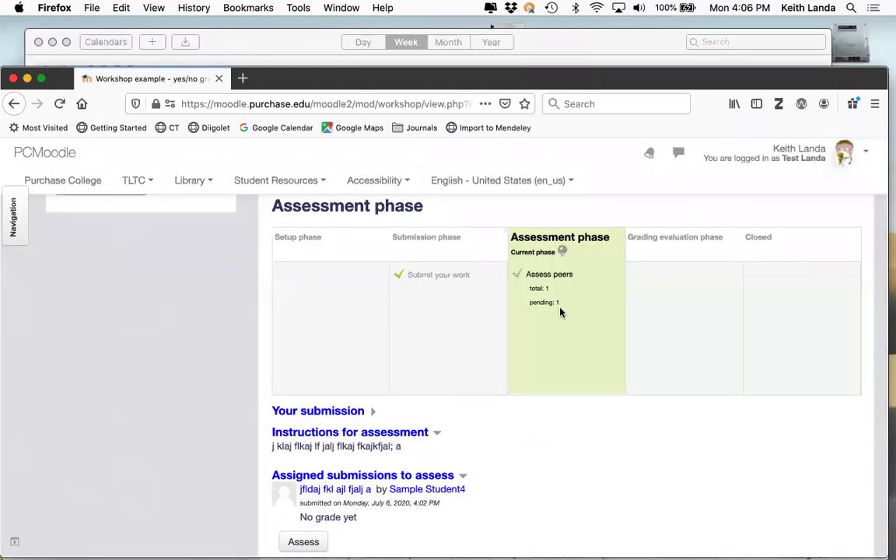
pyautogui.scroll(-3, 530, 386)
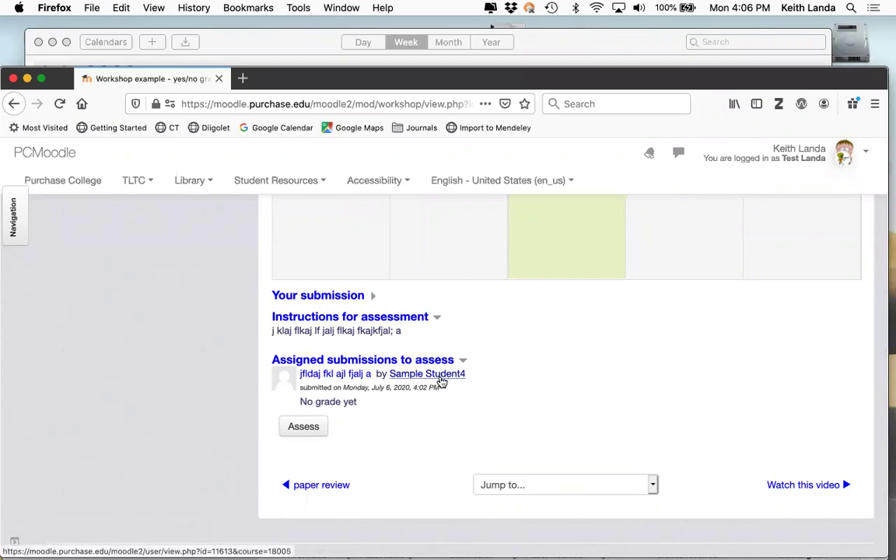
pyautogui.click(303, 427)
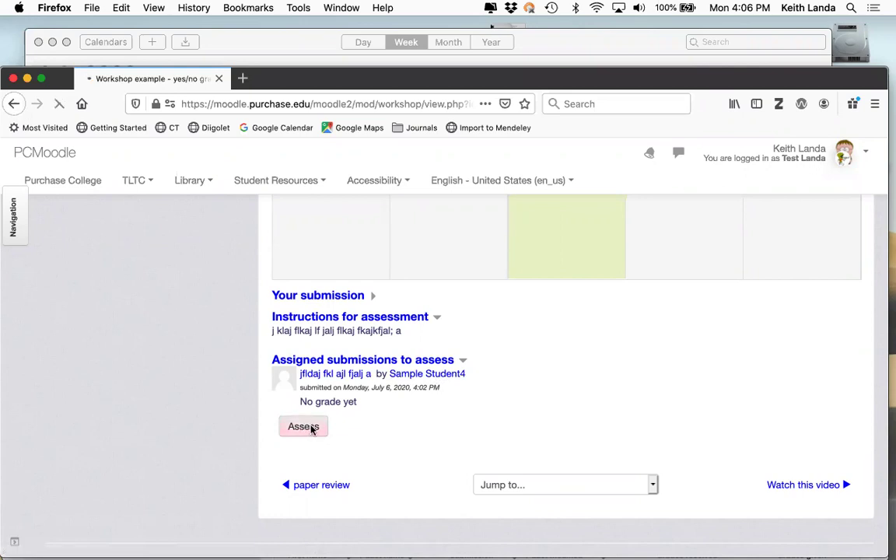
pyautogui.scroll(-5, 589, 430)
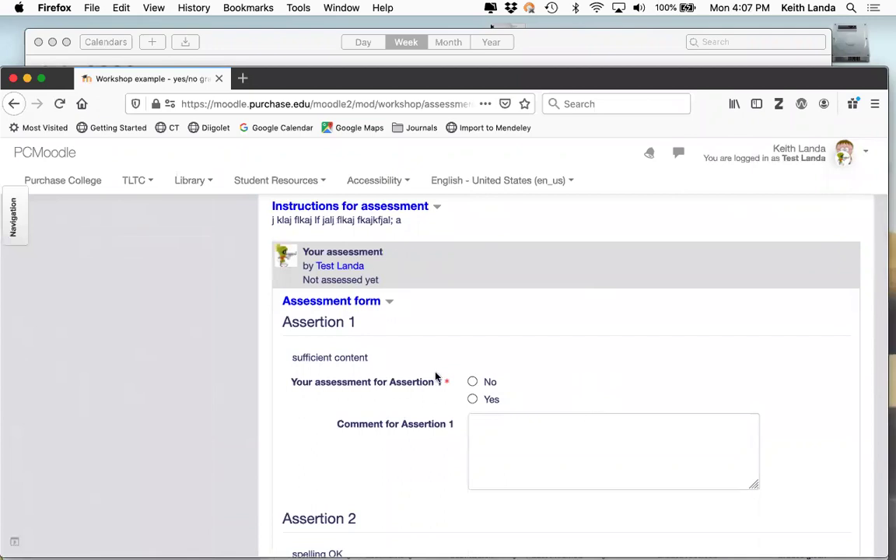
# - Answer Yes, No, Yes, Yes for Assertions 1–4
pyautogui.click(474, 401)
pyautogui.scroll(-3, 570, 372)
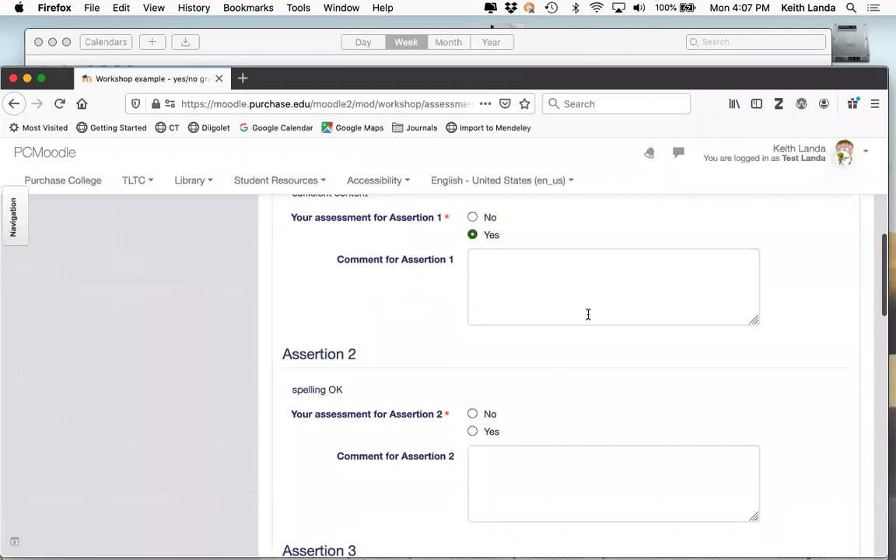
pyautogui.scroll(-1, 588, 314)
pyautogui.click(475, 374)
pyautogui.scroll(-2, 537, 420)
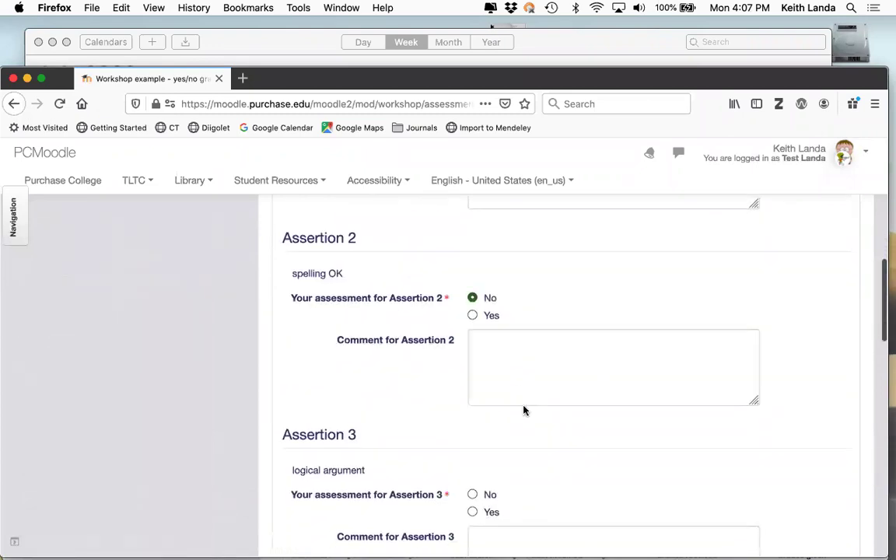
pyautogui.scroll(-2, 601, 420)
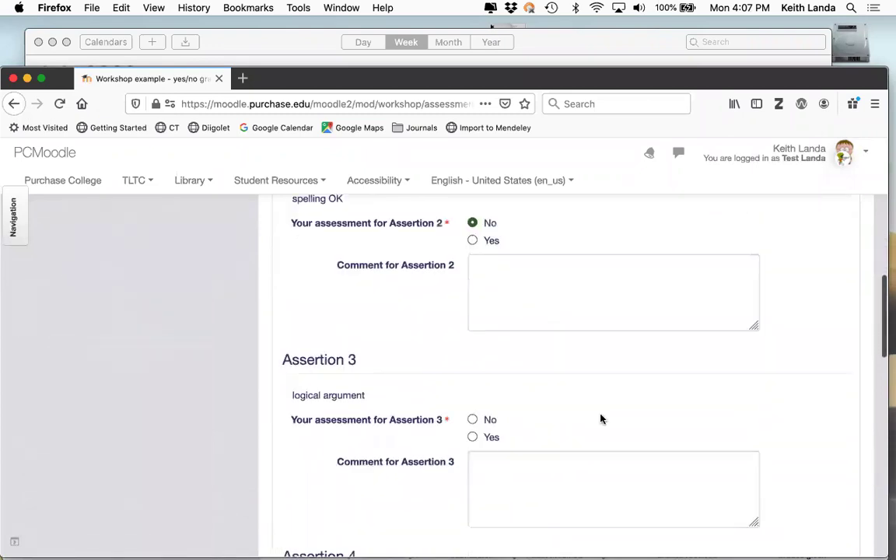
pyautogui.click(474, 432)
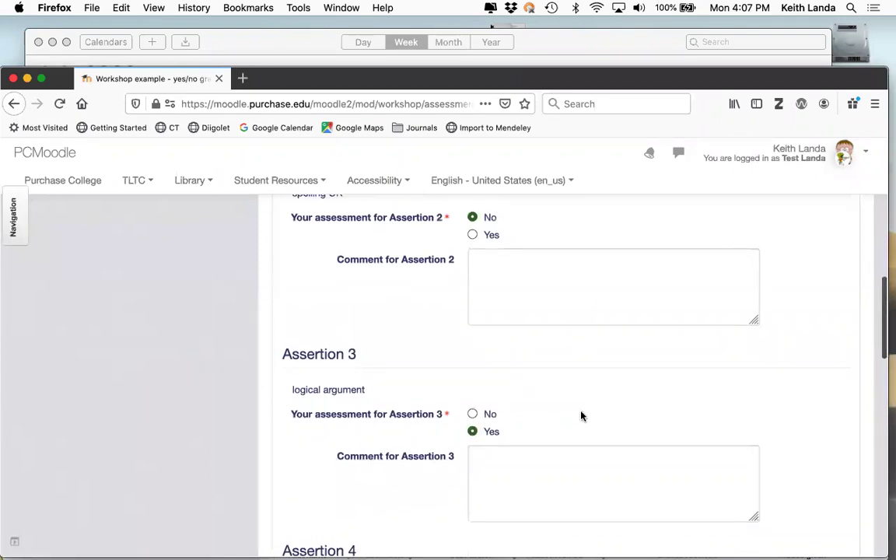
pyautogui.scroll(-5, 580, 415)
pyautogui.click(473, 419)
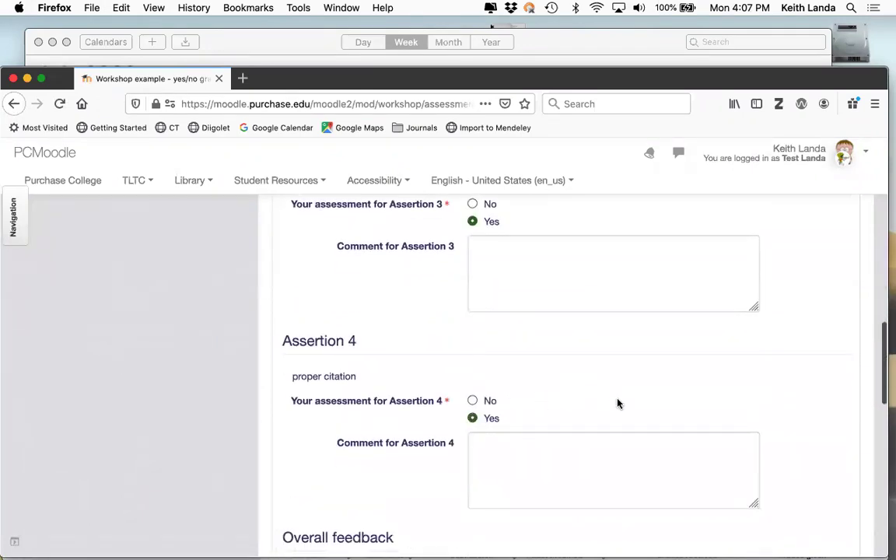
pyautogui.scroll(-5, 617, 403)
# - Add overall feedback, save the assessment, and bring up the second student's browser
pyautogui.click(577, 436)
pyautogui.write('j aj fl ajlj flaj flaj lfaj l;')
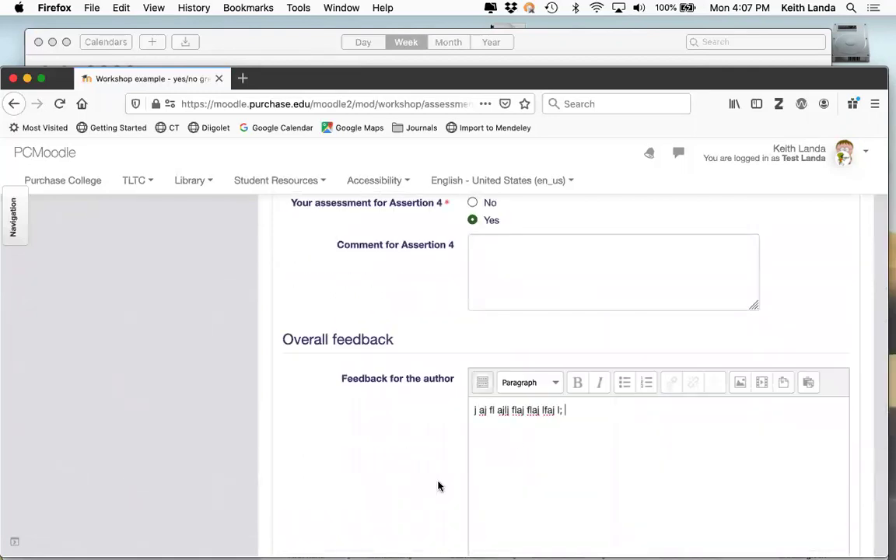
pyautogui.scroll(-15, 438, 487)
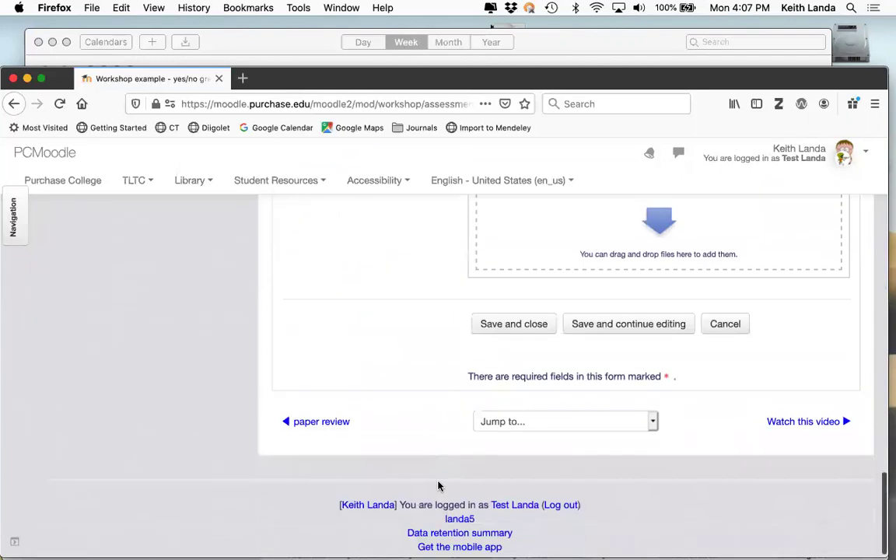
pyautogui.scroll(3, 438, 486)
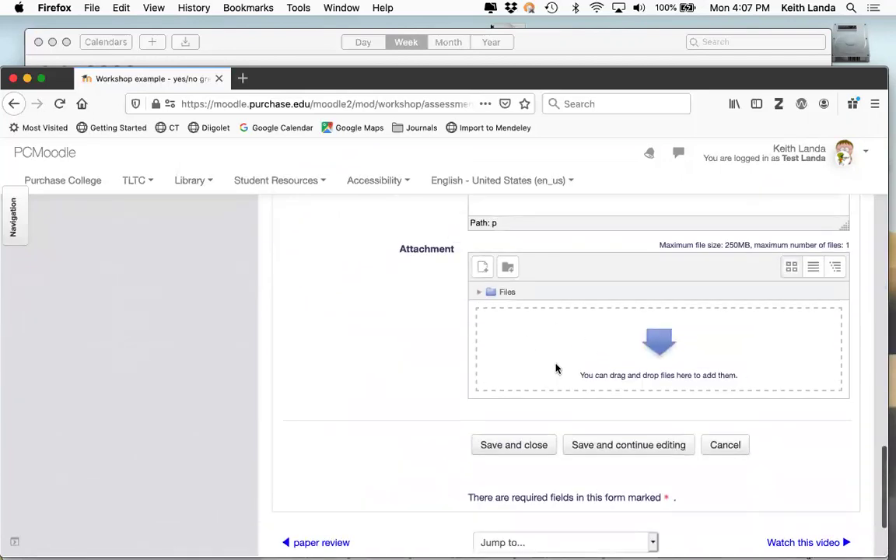
pyautogui.click(510, 446)
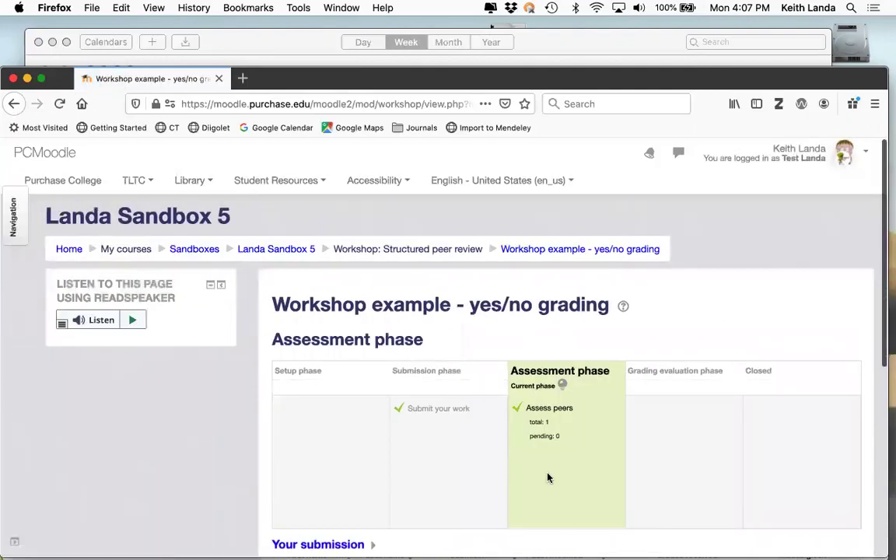
pyautogui.scroll(-2, 560, 489)
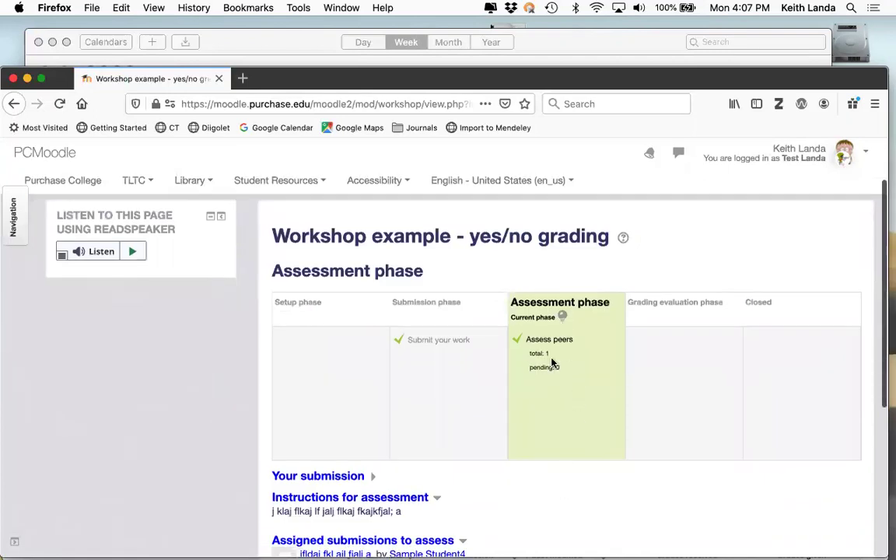
pyautogui.scroll(-2, 527, 516)
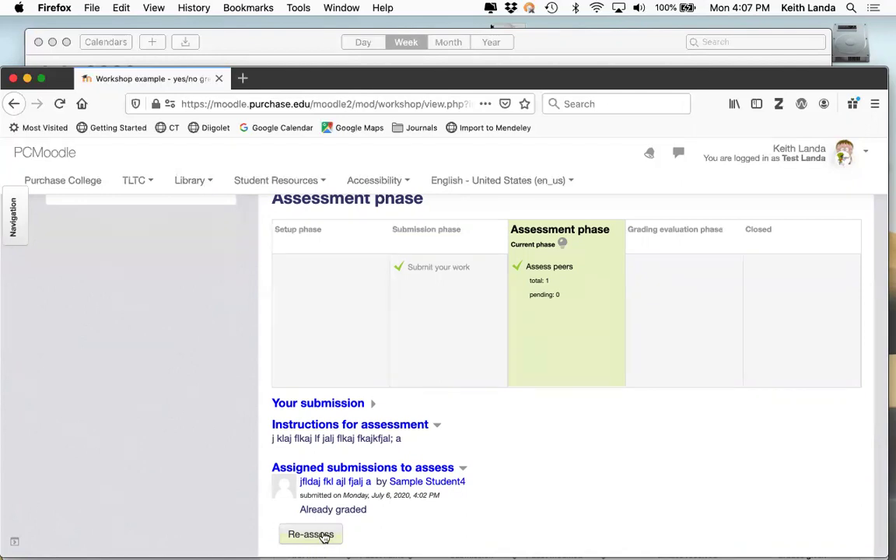
pyautogui.press('cmd+Tab')
pyautogui.press('super+Tab')
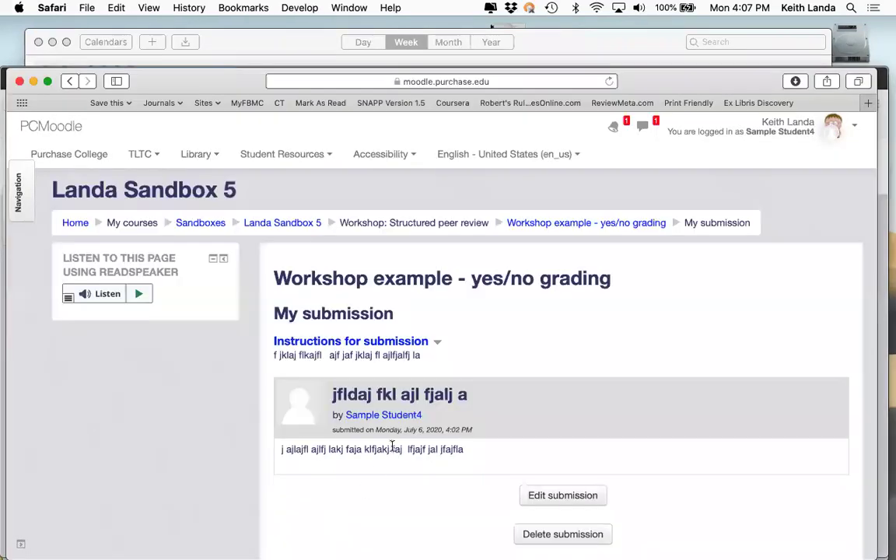
# - From the course page, open the yes/no workshop and start assessing the assigned submission
pyautogui.click(299, 225)
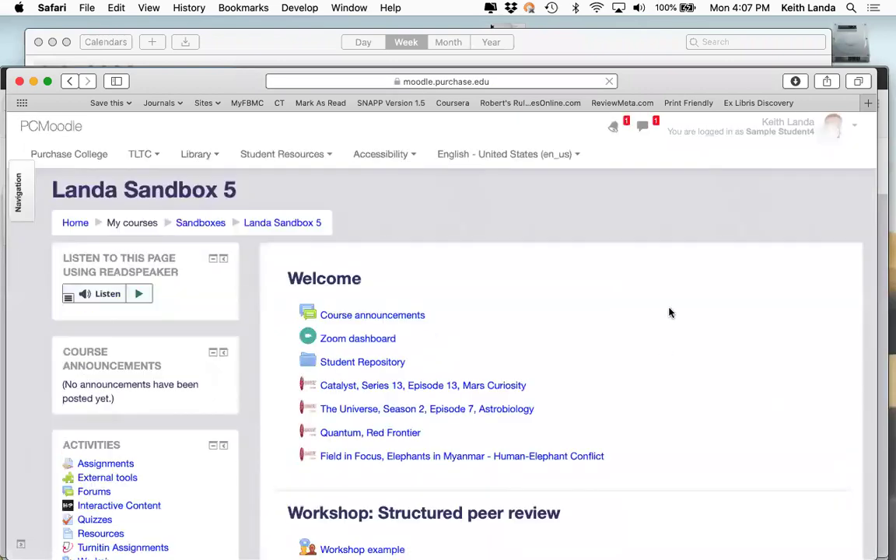
pyautogui.scroll(-3, 623, 373)
pyautogui.click(426, 481)
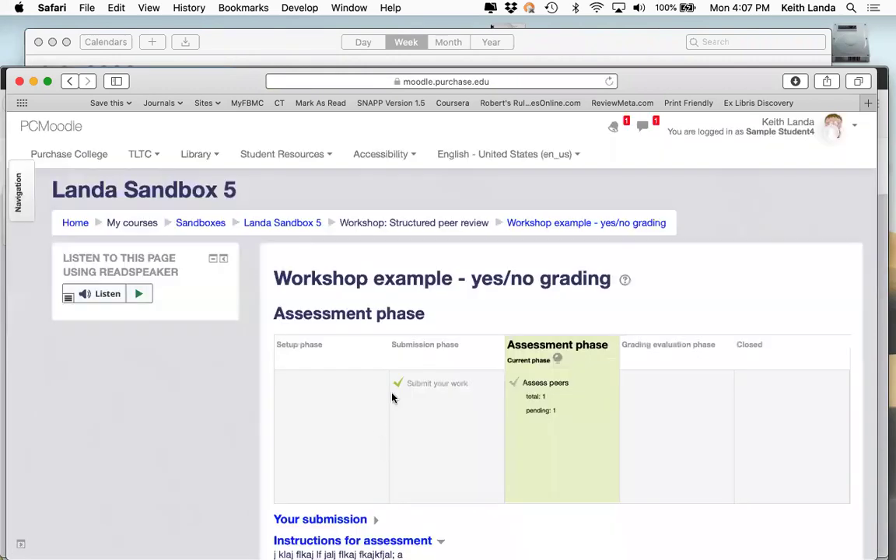
pyautogui.scroll(-5, 389, 405)
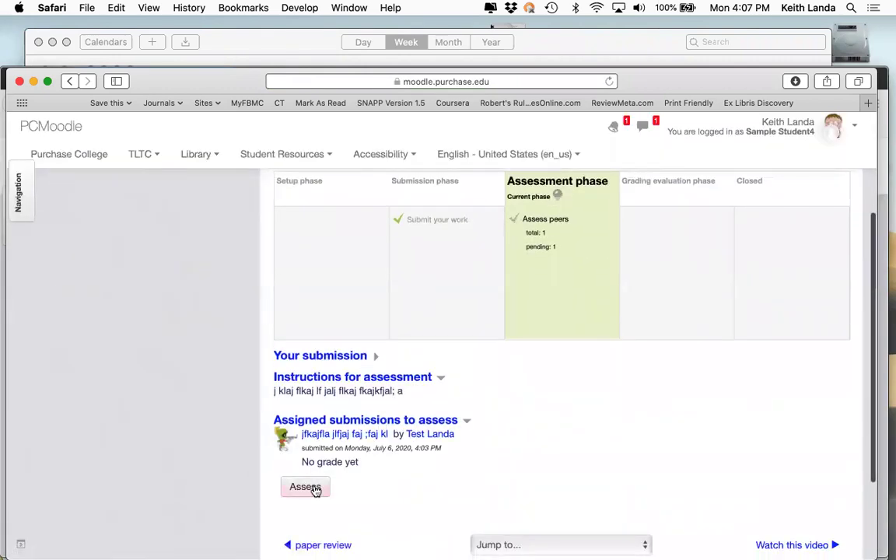
pyautogui.click(306, 487)
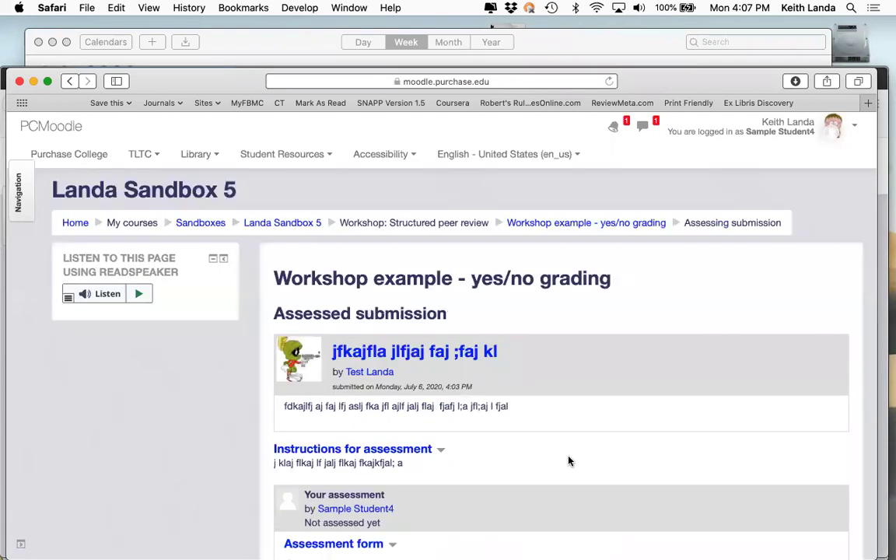
pyautogui.scroll(-6, 570, 460)
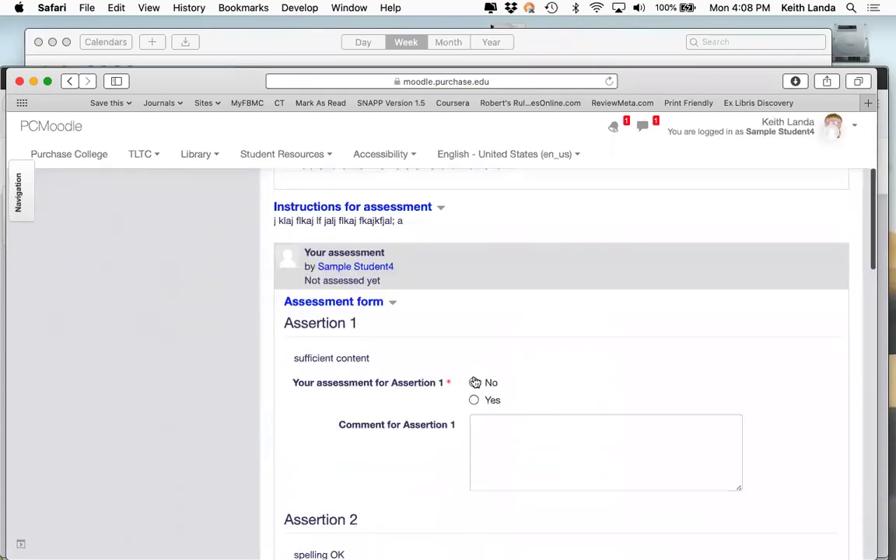
# - Answer Yes, Yes, Yes, No for Assertions 1–4
pyautogui.click(474, 399)
pyautogui.scroll(-1, 474, 403)
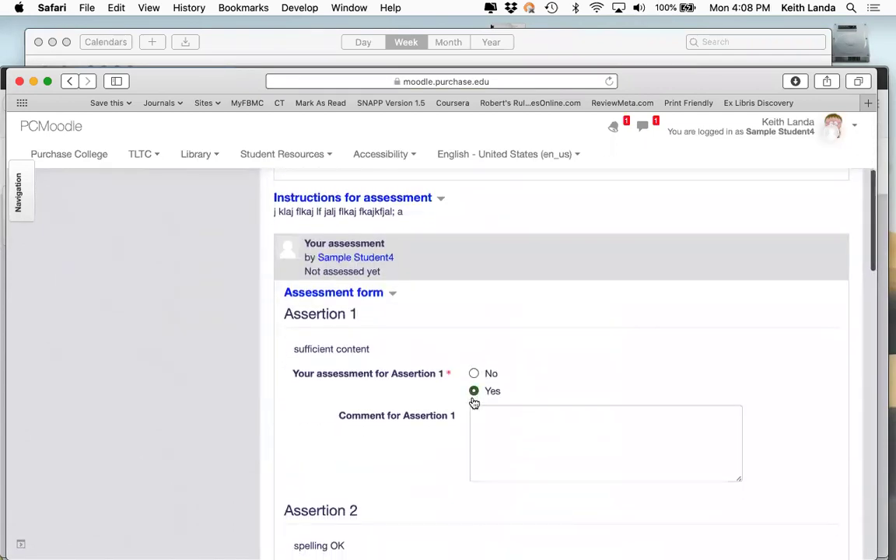
pyautogui.scroll(-5, 474, 404)
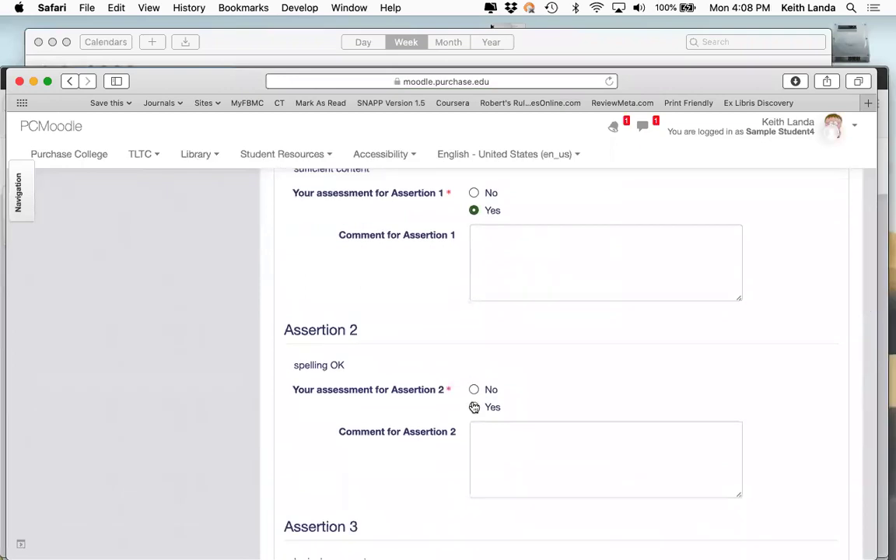
pyautogui.click(474, 407)
pyautogui.scroll(-7, 474, 401)
pyautogui.click(473, 355)
pyautogui.scroll(-2, 509, 436)
pyautogui.click(475, 482)
# - Save the assessment and switch to the instructor's browser window
pyautogui.scroll(-8, 553, 456)
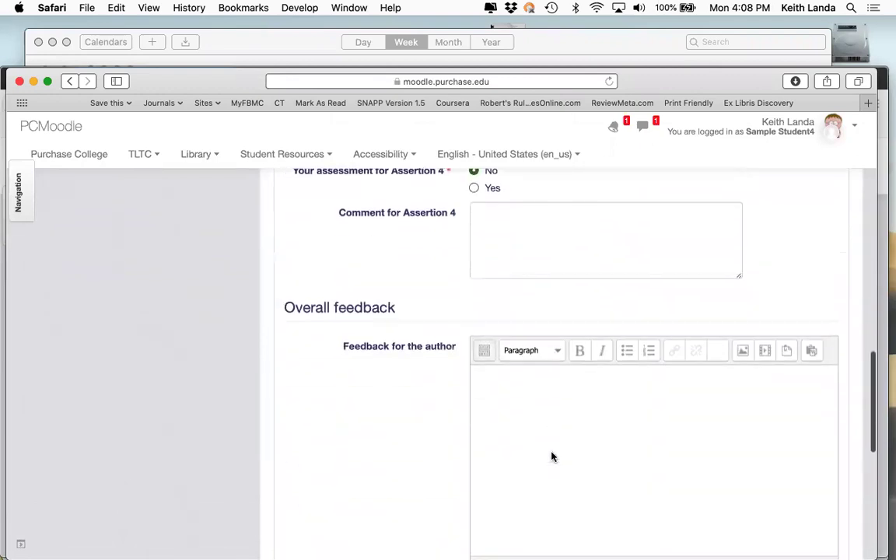
pyautogui.scroll(-5, 552, 457)
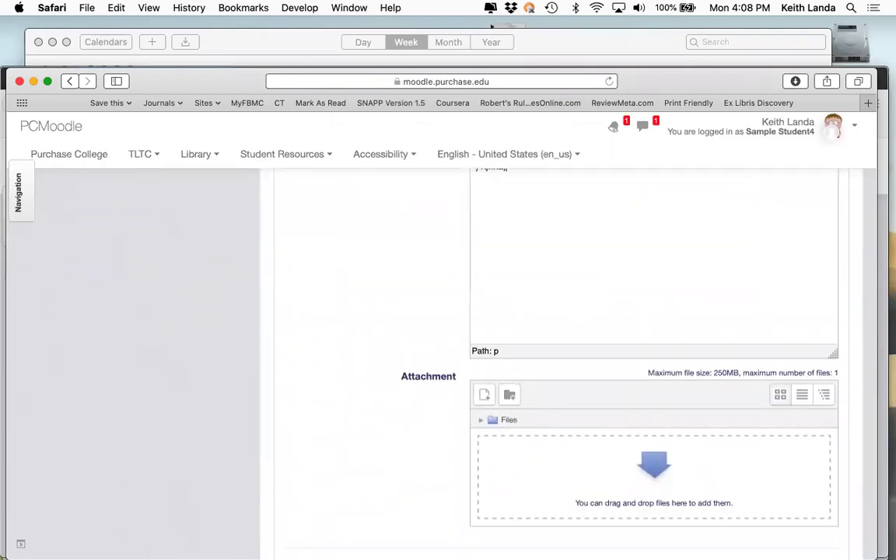
pyautogui.scroll(-3, 406, 437)
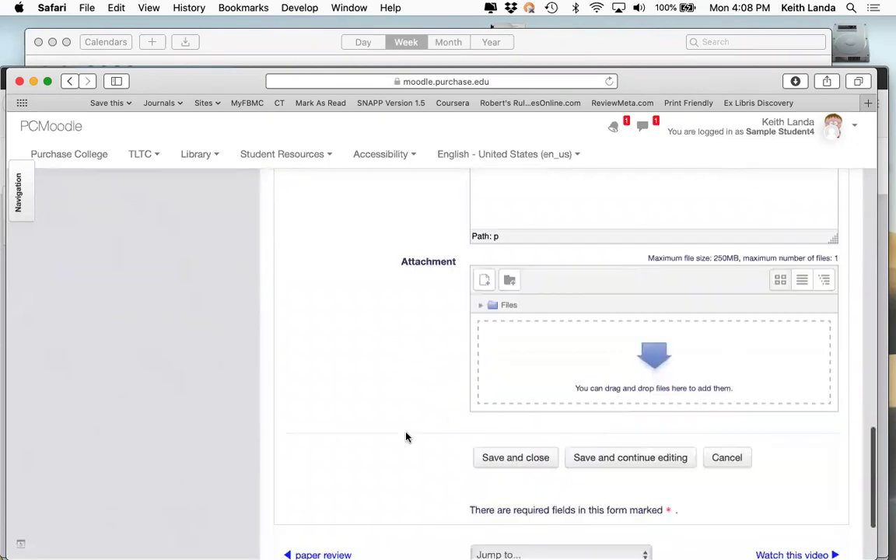
pyautogui.scroll(-4, 407, 437)
pyautogui.click(519, 328)
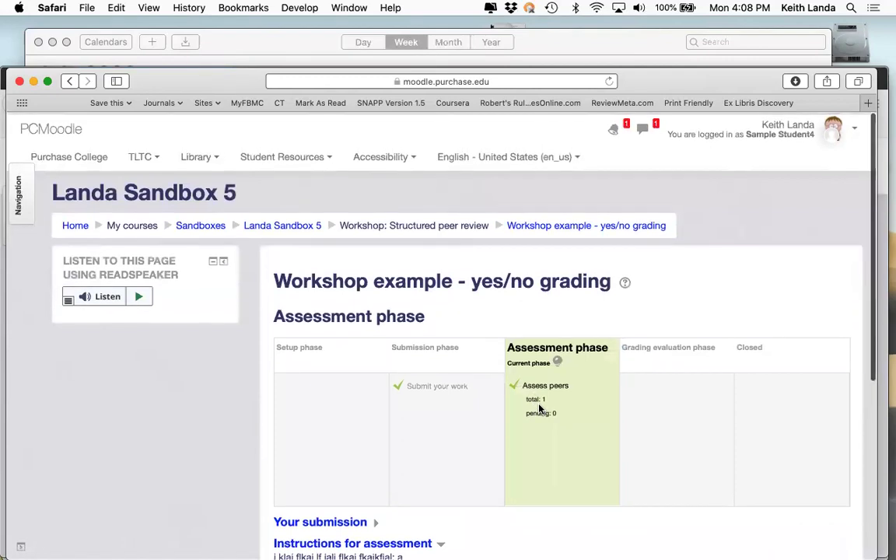
pyautogui.press('super+Tab')
pyautogui.press('super+Tab')
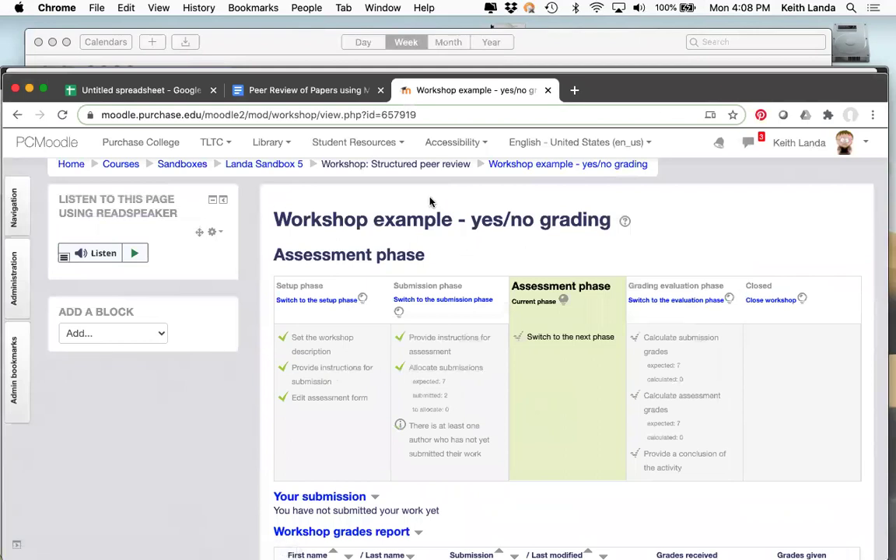
# - Reload the workshop to see both students graded 76, then switch to the evaluation phase
pyautogui.click(63, 114)
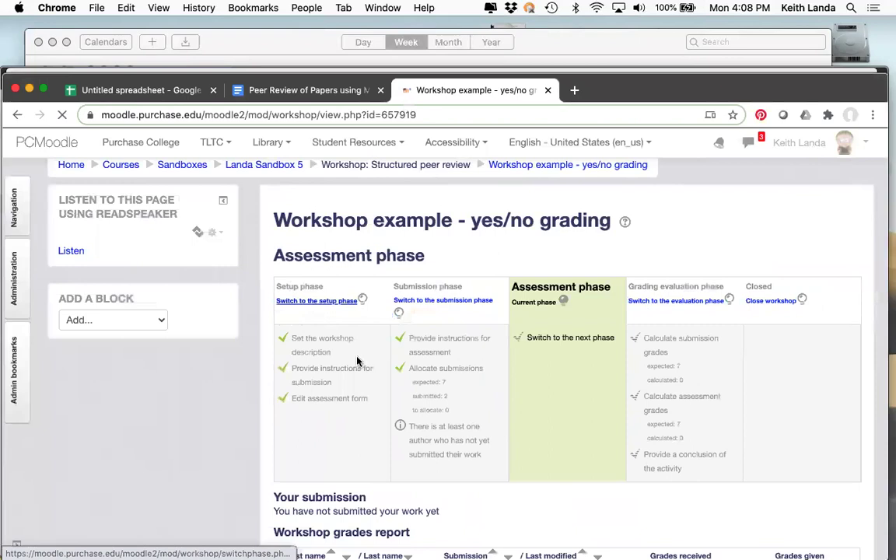
pyautogui.scroll(-5, 357, 360)
pyautogui.scroll(-2, 357, 360)
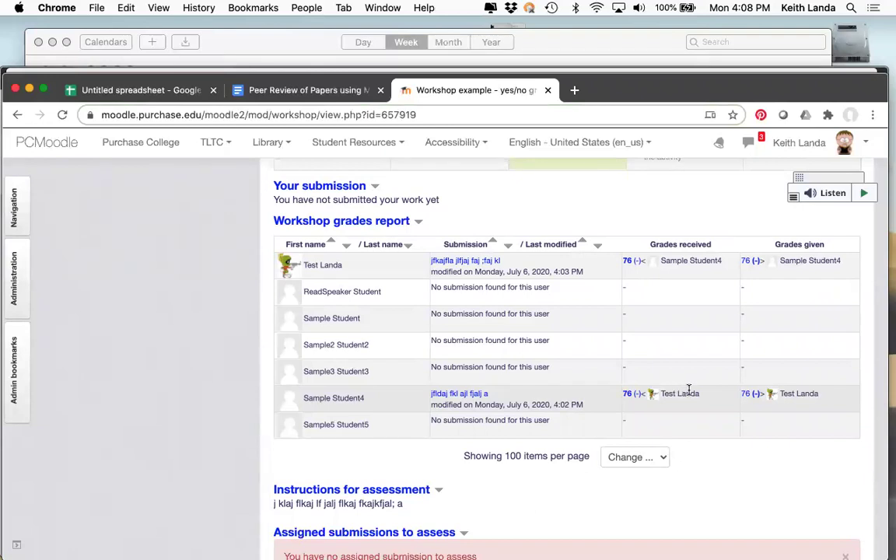
pyautogui.scroll(5, 685, 391)
pyautogui.scroll(1, 689, 395)
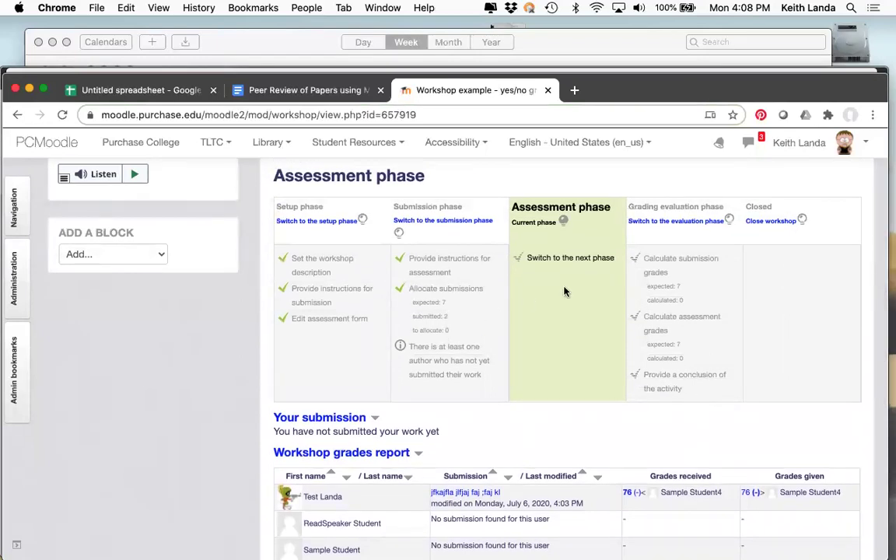
pyautogui.click(671, 224)
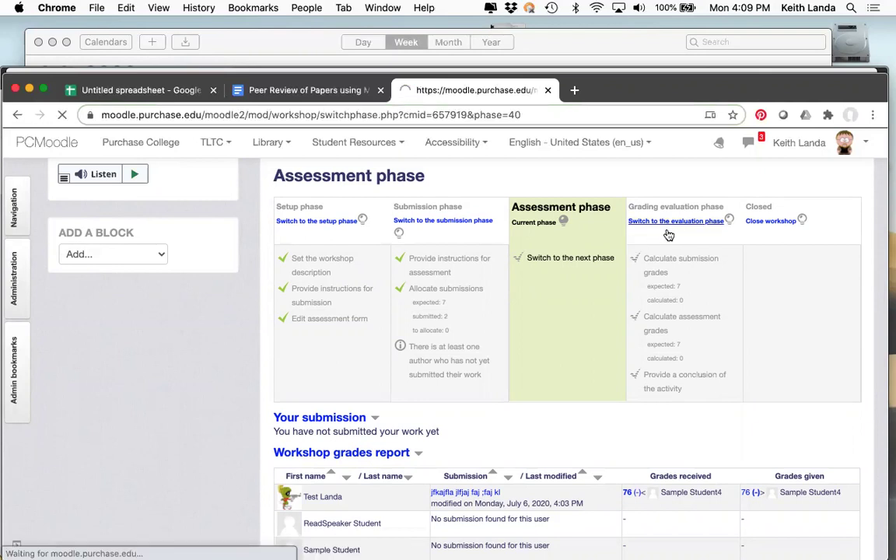
pyautogui.click(656, 470)
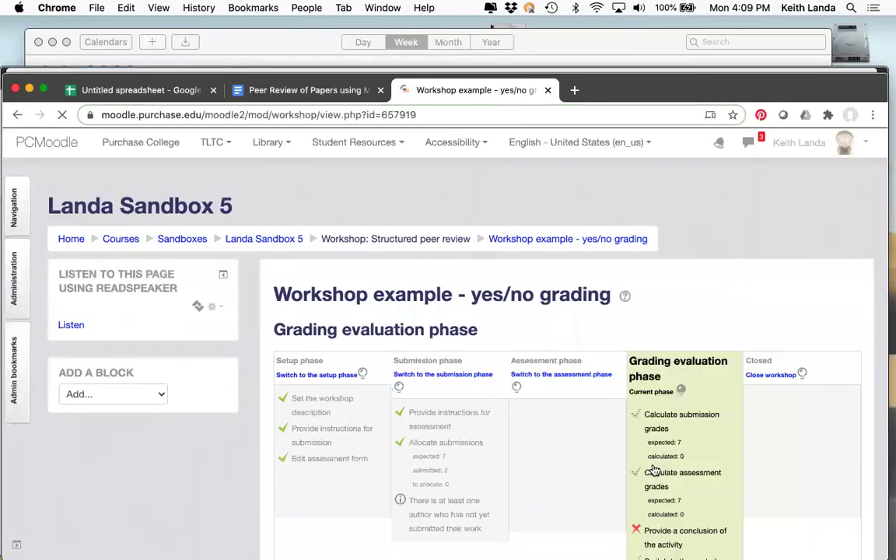
pyautogui.scroll(-5, 655, 470)
pyautogui.scroll(-5, 655, 471)
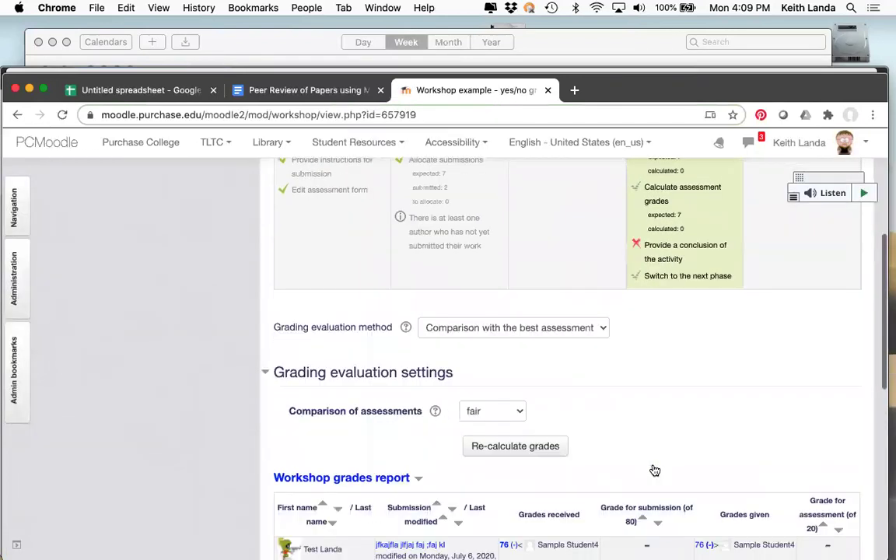
pyautogui.scroll(-1, 655, 470)
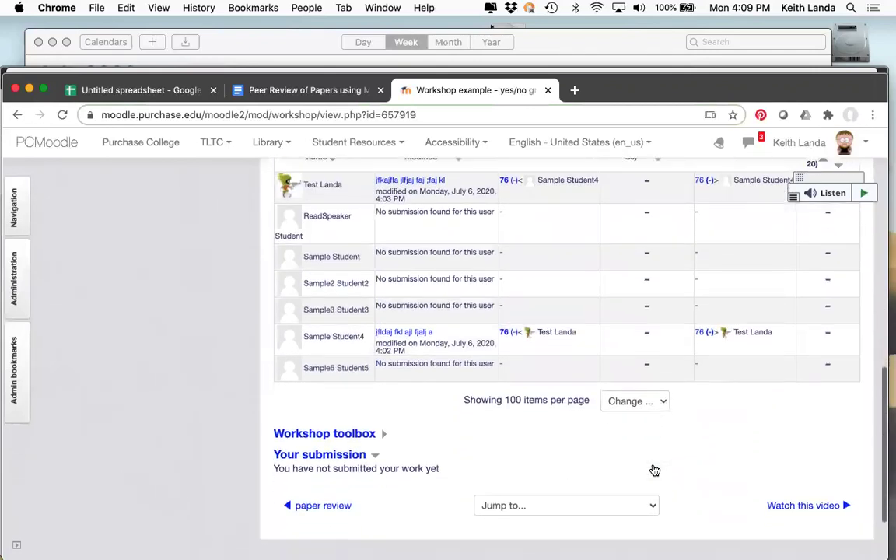
pyautogui.scroll(5, 655, 470)
pyautogui.scroll(4, 656, 470)
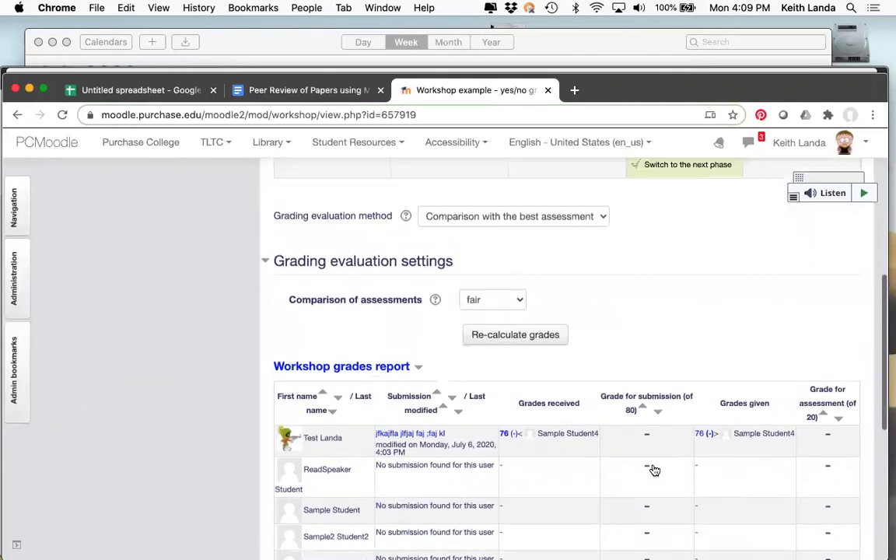
pyautogui.scroll(-1, 655, 471)
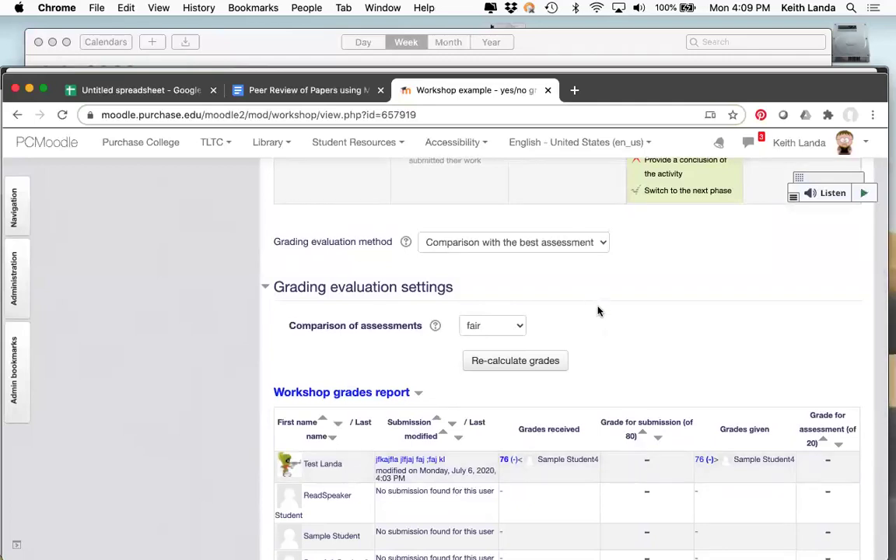
pyautogui.scroll(-1, 598, 310)
pyautogui.scroll(2, 598, 310)
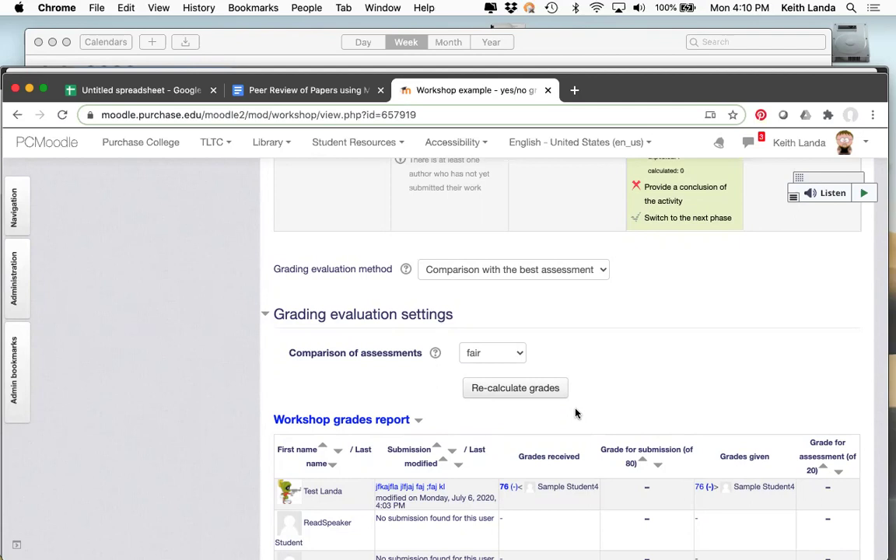
# - Keep comparison at fair, recalculate grades to 76/80 and 20/20, and return to the course
pyautogui.click(510, 359)
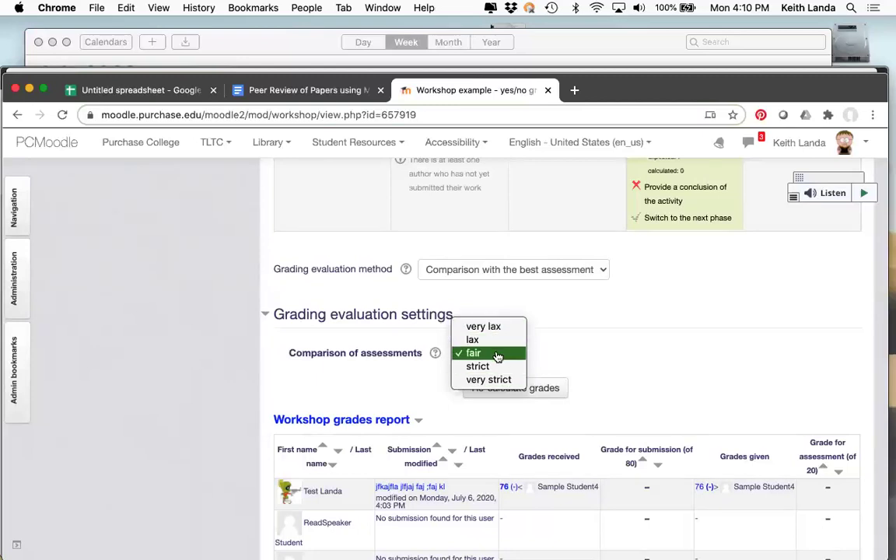
pyautogui.click(604, 358)
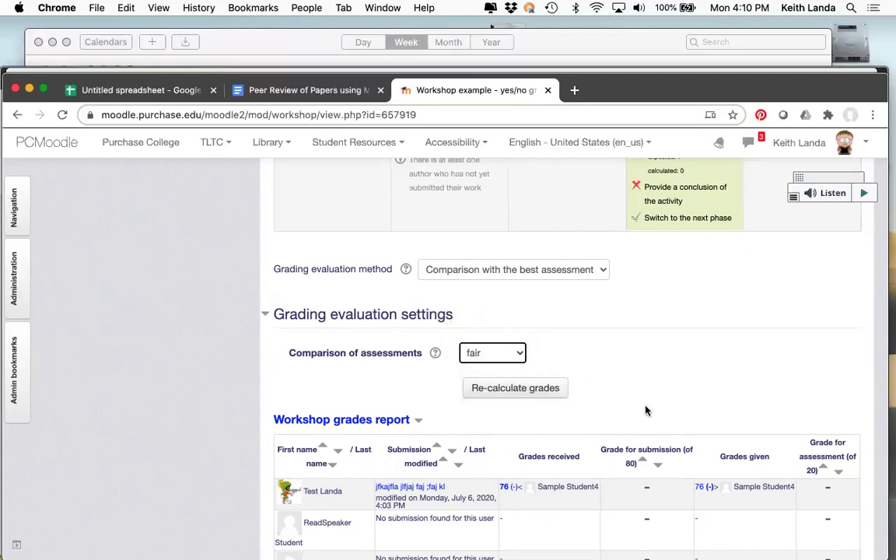
pyautogui.scroll(-3, 646, 406)
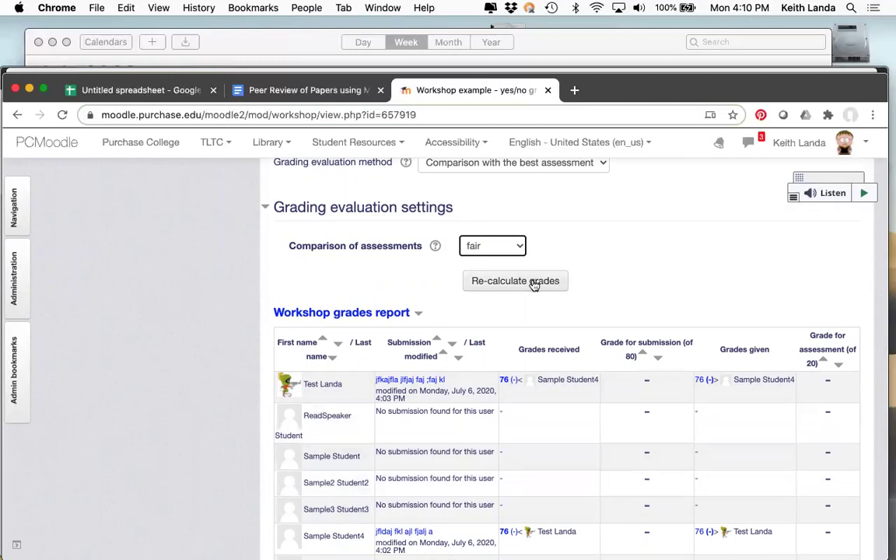
pyautogui.click(530, 282)
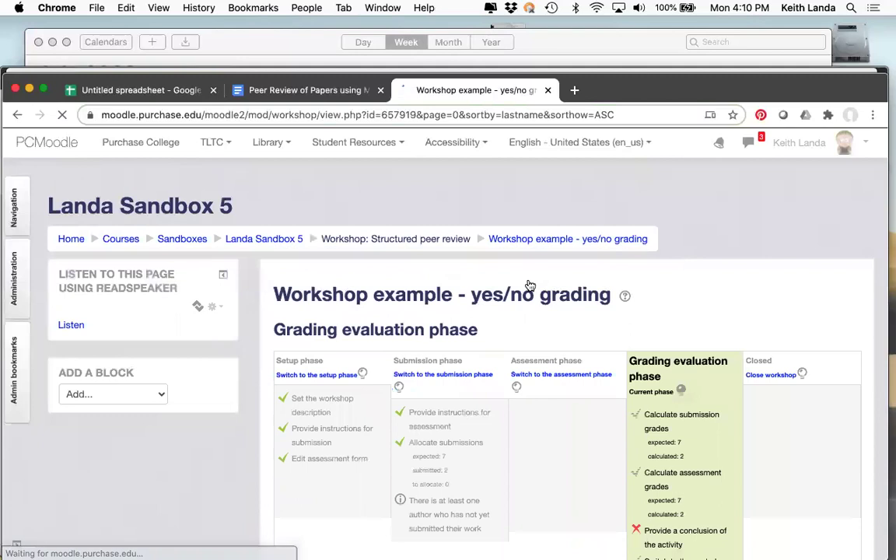
pyautogui.scroll(-10, 586, 386)
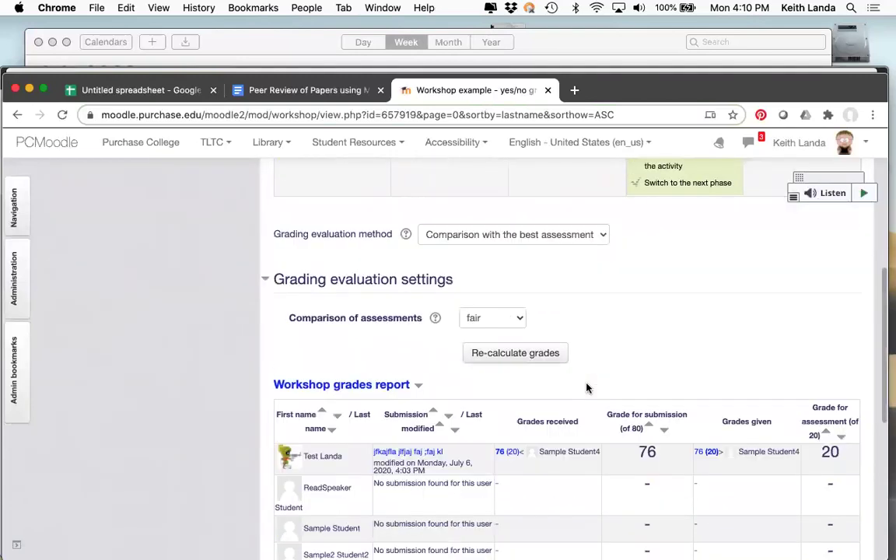
pyautogui.scroll(-4, 587, 386)
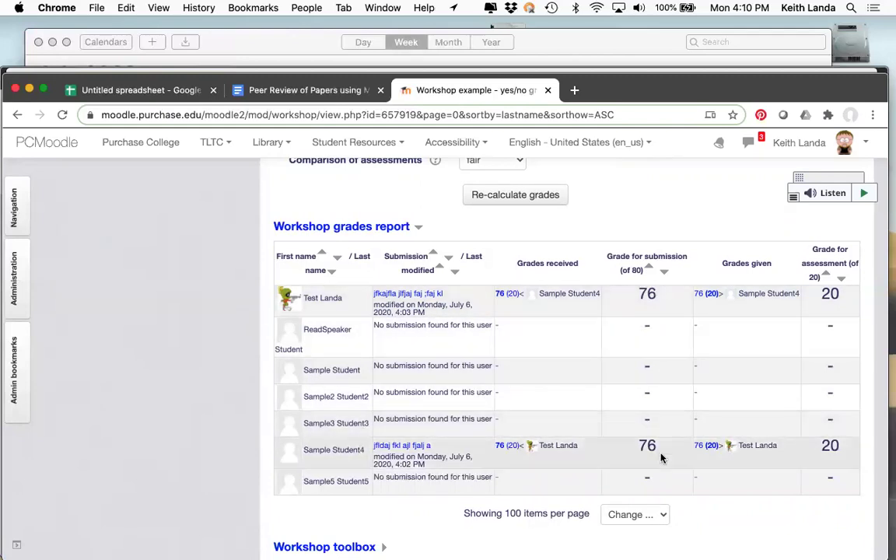
pyautogui.scroll(10, 661, 459)
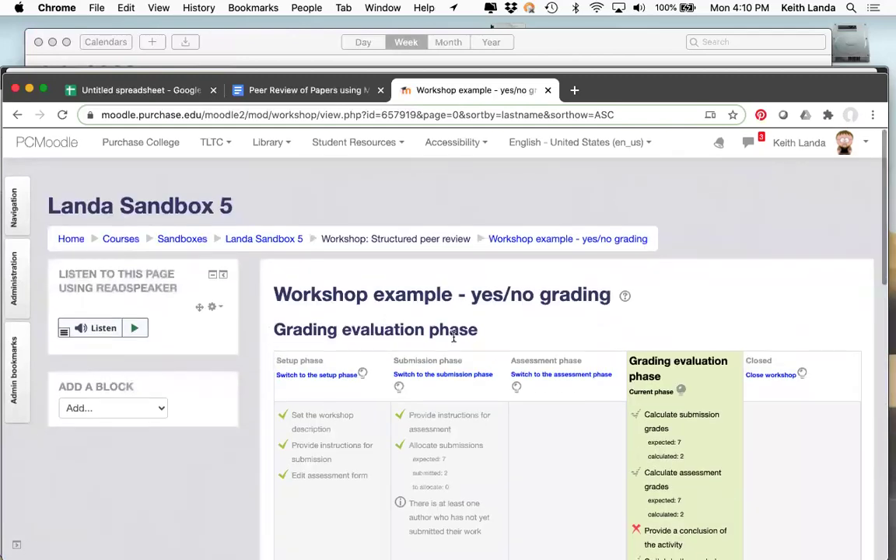
pyautogui.click(261, 239)
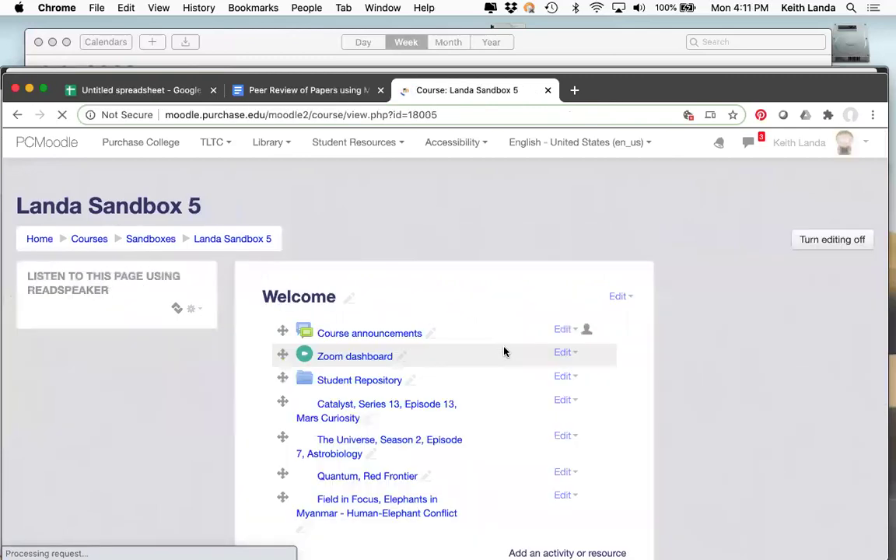
# - Open the original Workshop example and confirm switching it to the grading evaluation phase
pyautogui.scroll(-5, 504, 352)
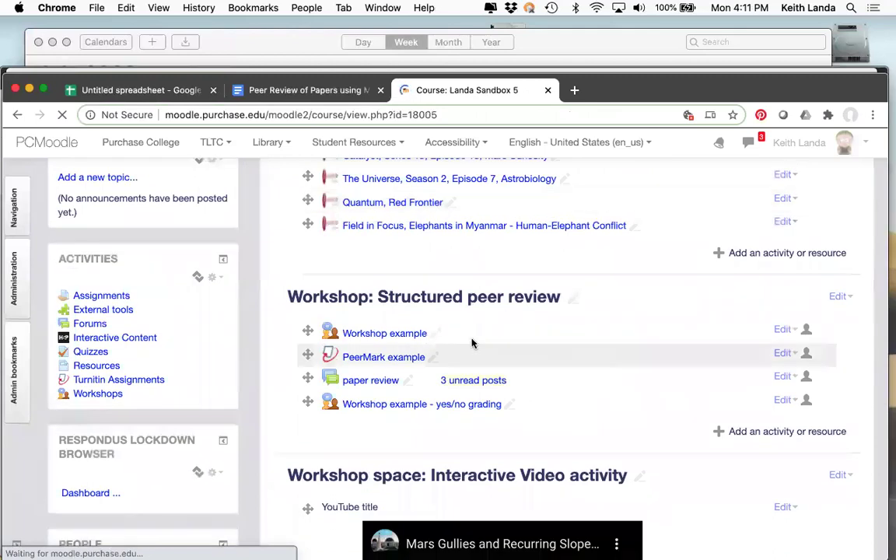
pyautogui.click(393, 335)
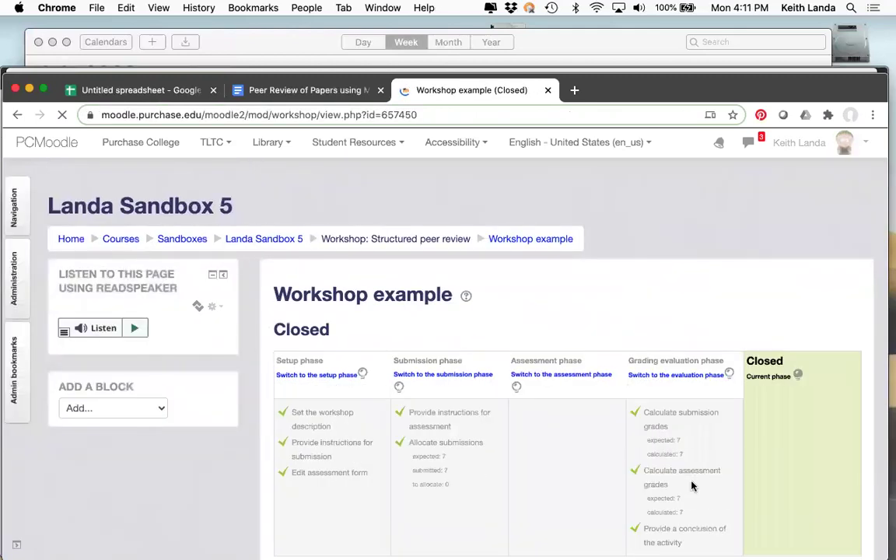
pyautogui.click(667, 376)
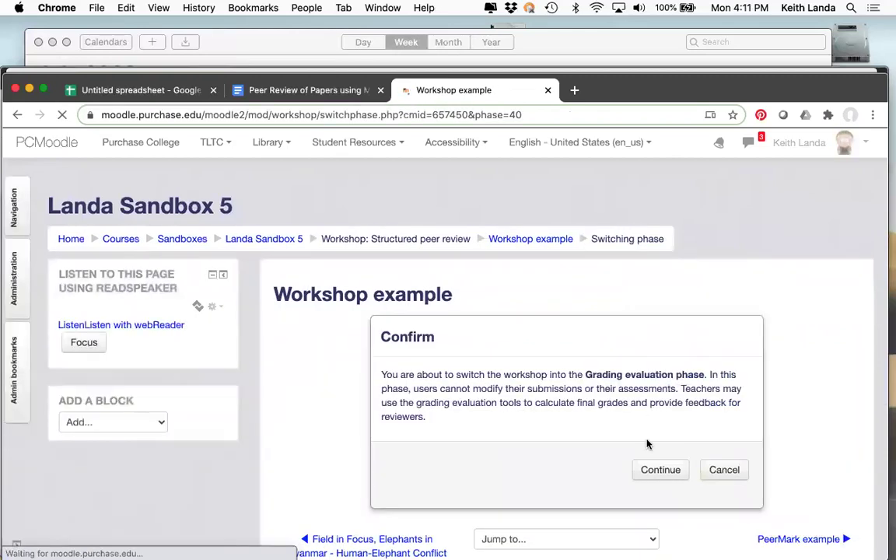
pyautogui.click(661, 470)
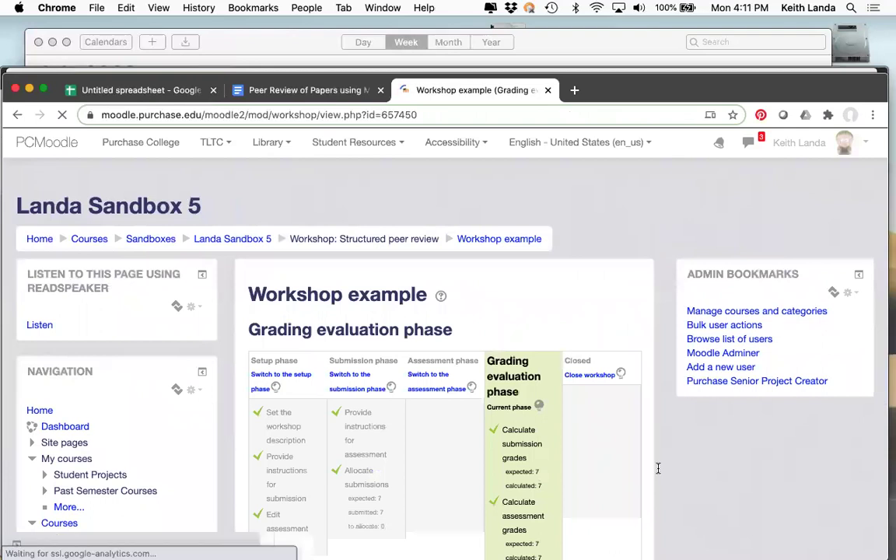
pyautogui.scroll(-10, 658, 468)
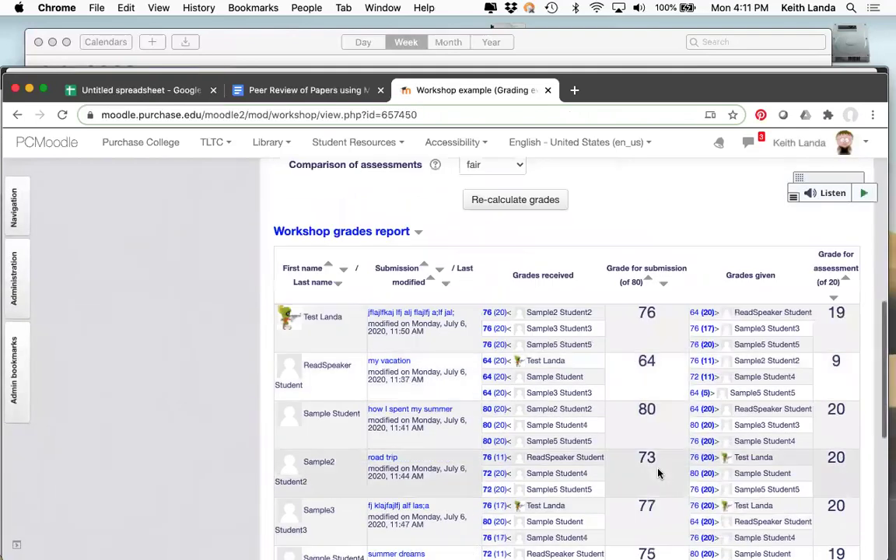
pyautogui.scroll(-3, 658, 473)
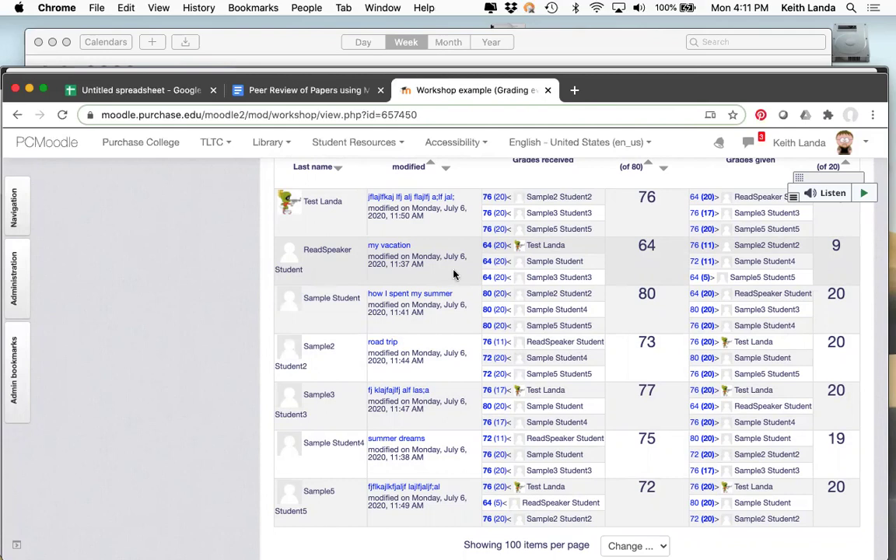
pyautogui.click(119, 88)
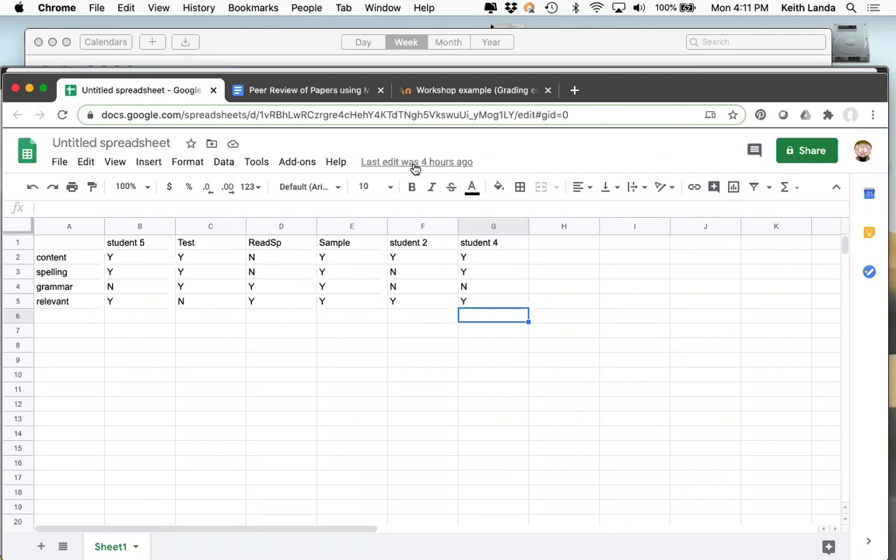
pyautogui.click(460, 92)
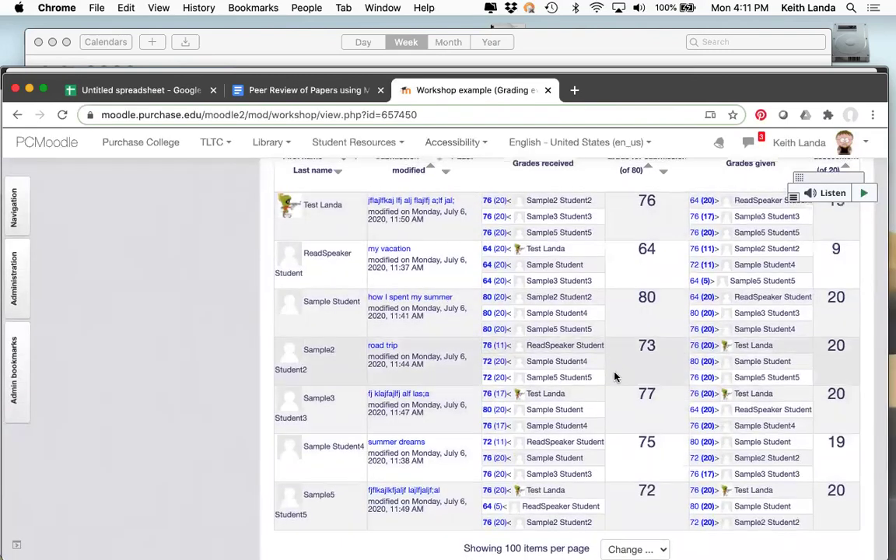
pyautogui.scroll(2, 615, 377)
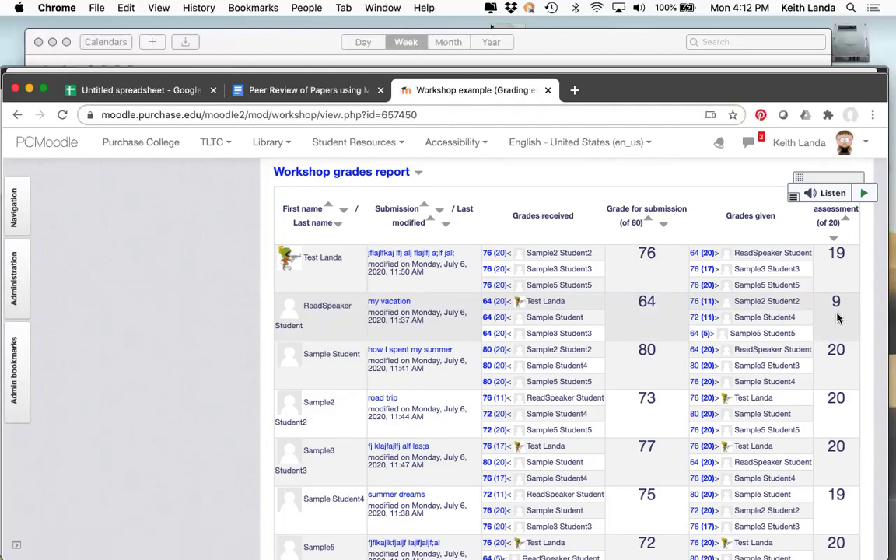
# - Review the grades report, then open the Comparison of assessments dropdown in Grading evaluation settings
pyautogui.scroll(3, 839, 318)
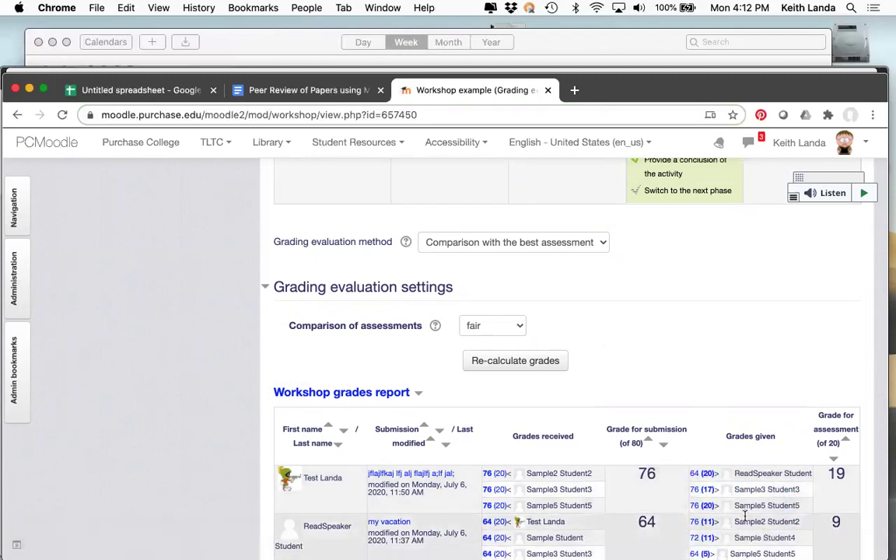
pyautogui.scroll(-3, 744, 515)
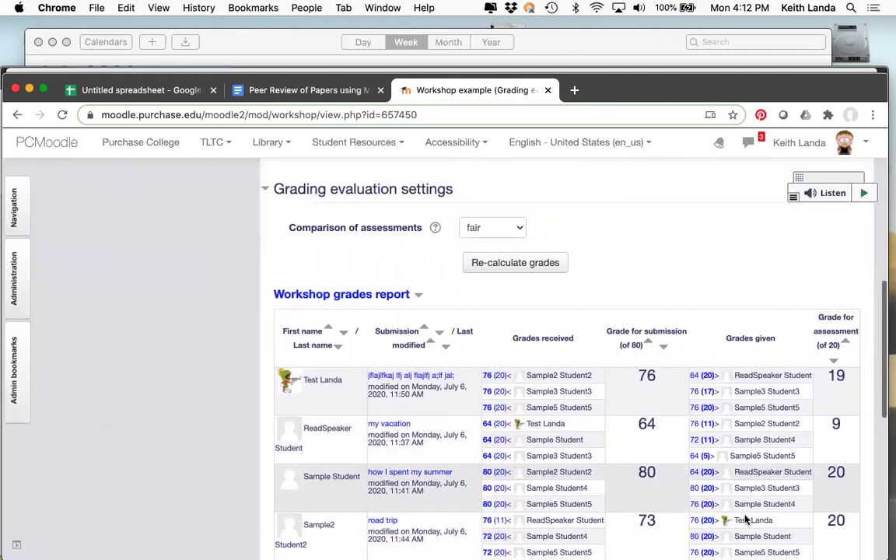
pyautogui.scroll(-1, 745, 520)
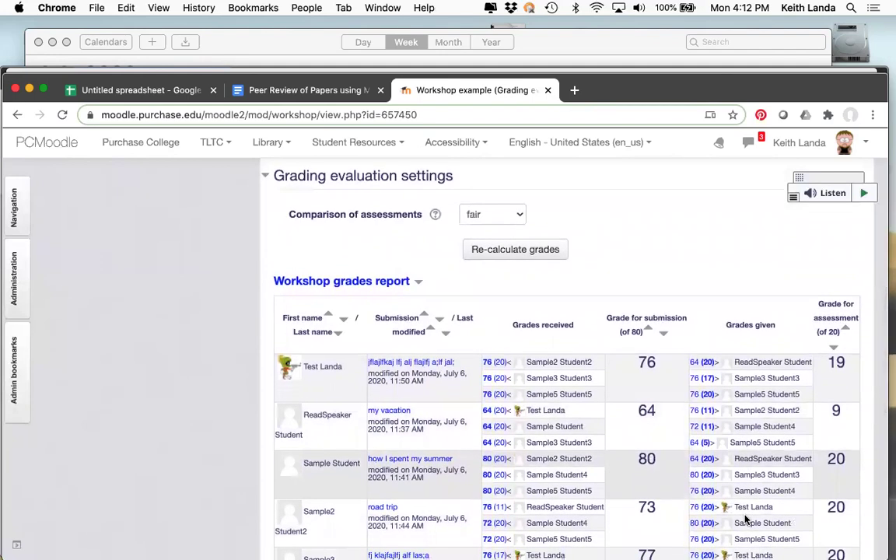
pyautogui.scroll(-1, 745, 520)
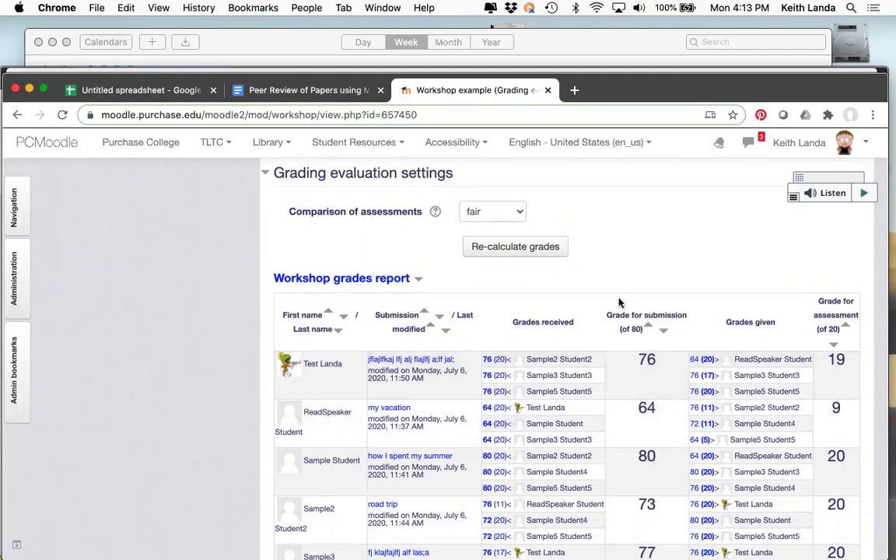
pyautogui.scroll(2, 620, 303)
pyautogui.click(500, 273)
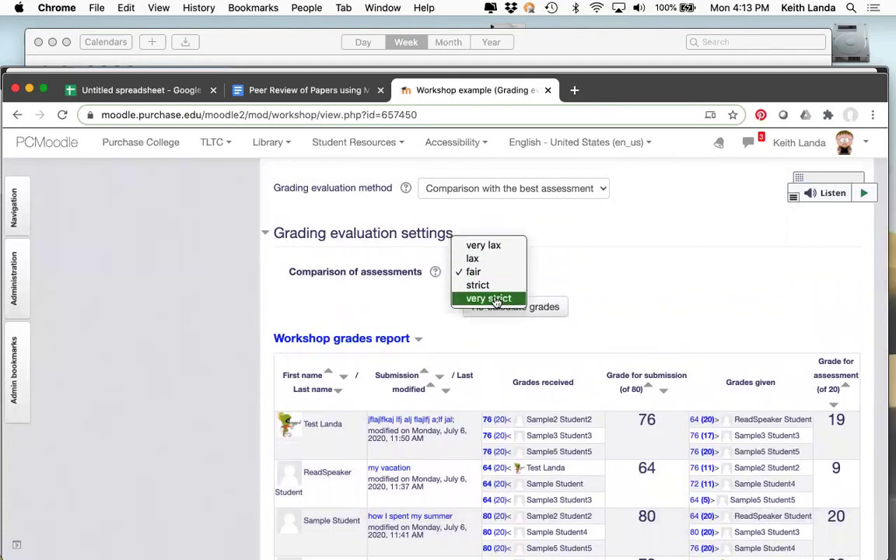
pyautogui.click(496, 246)
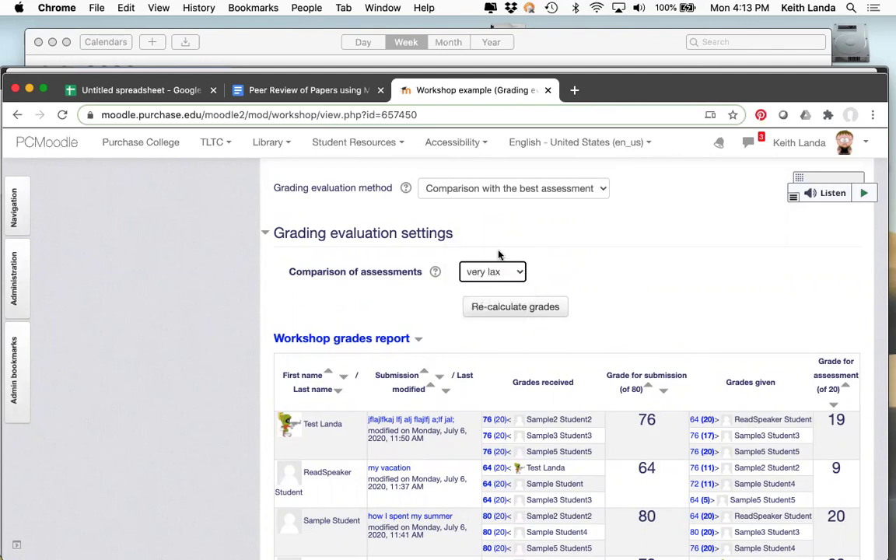
pyautogui.click(537, 311)
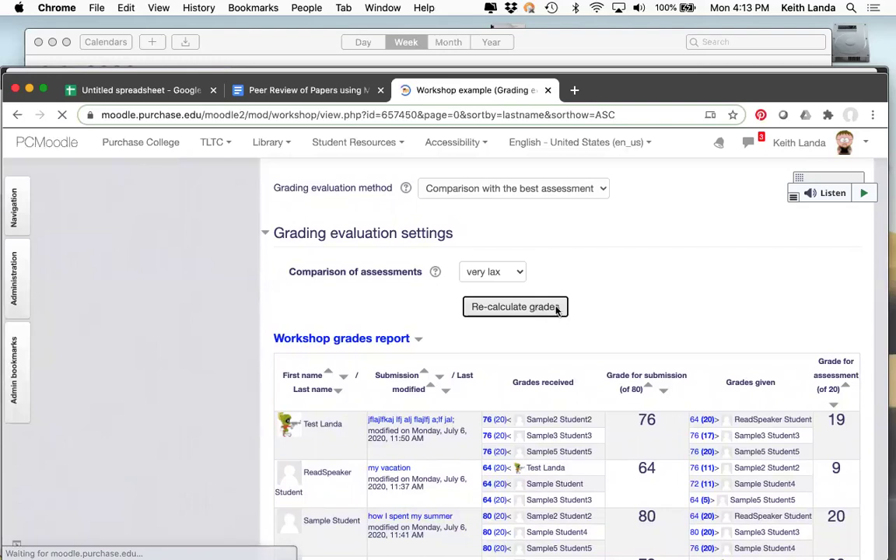
pyautogui.scroll(-5, 620, 374)
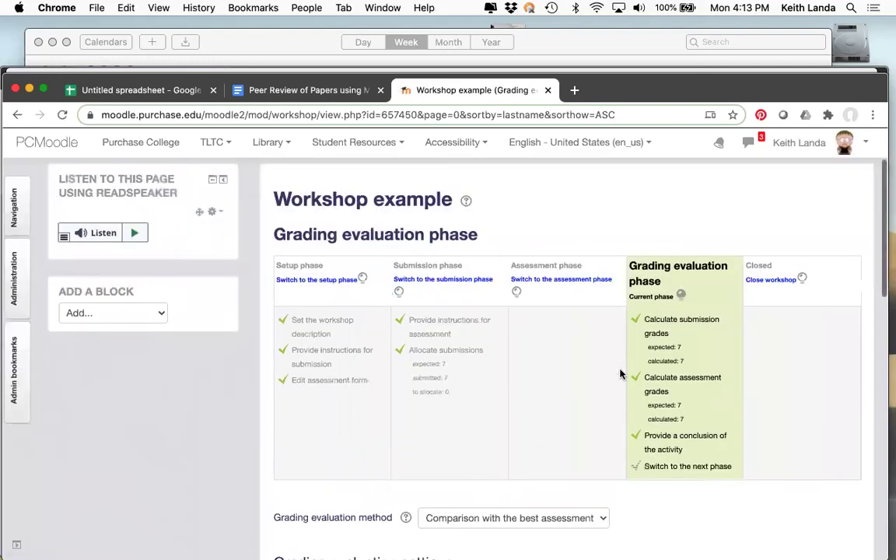
pyautogui.scroll(-5, 621, 372)
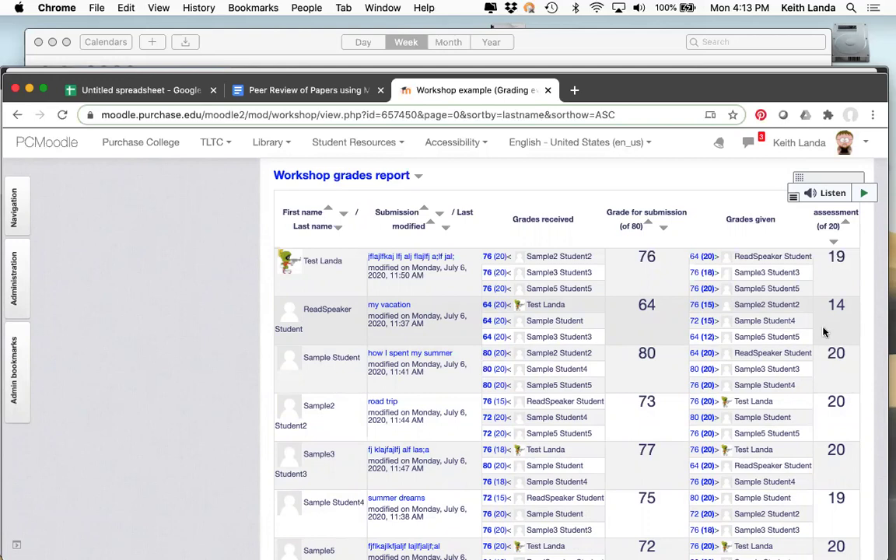
pyautogui.scroll(2, 778, 335)
pyautogui.scroll(3, 669, 320)
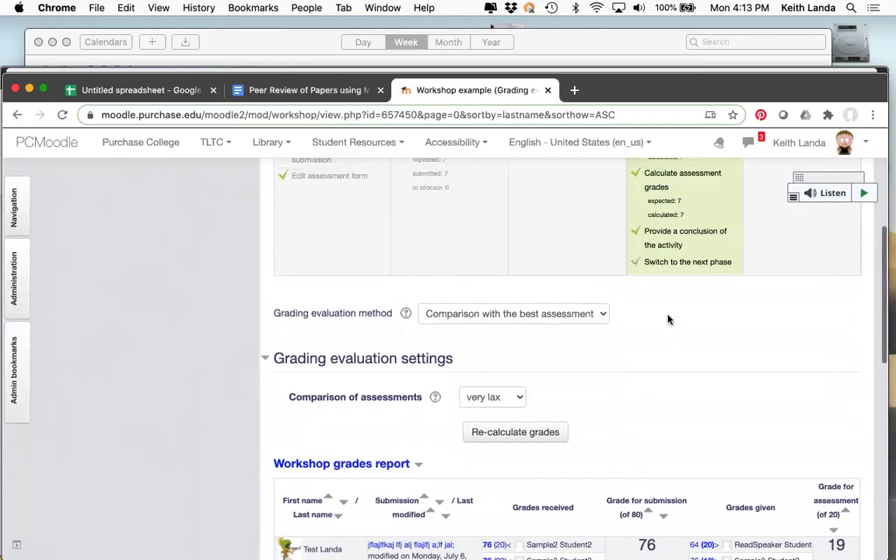
pyautogui.scroll(-2, 669, 319)
pyautogui.scroll(-2, 668, 320)
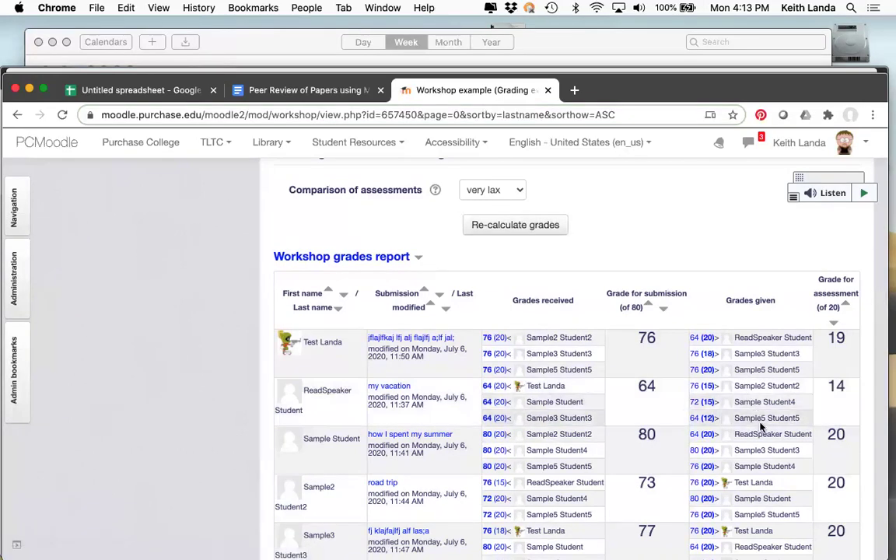
pyautogui.scroll(-4, 770, 400)
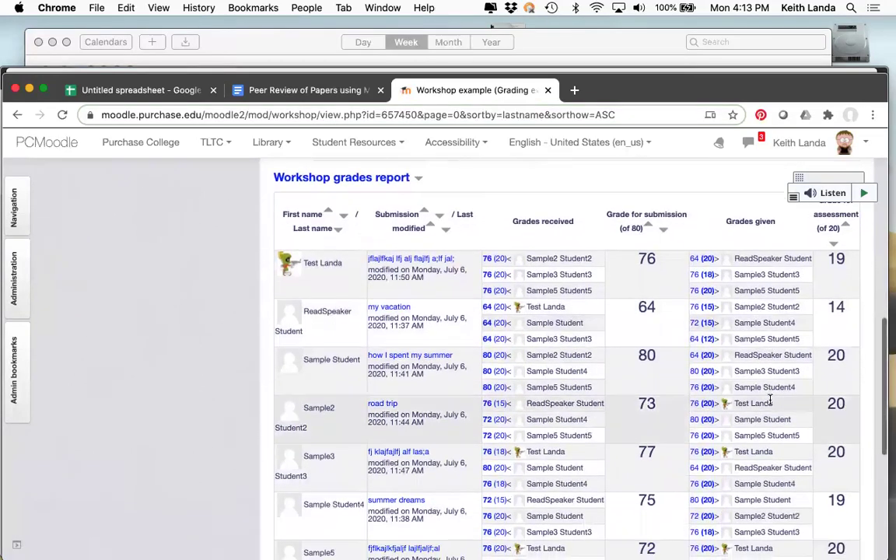
pyautogui.scroll(-1, 770, 400)
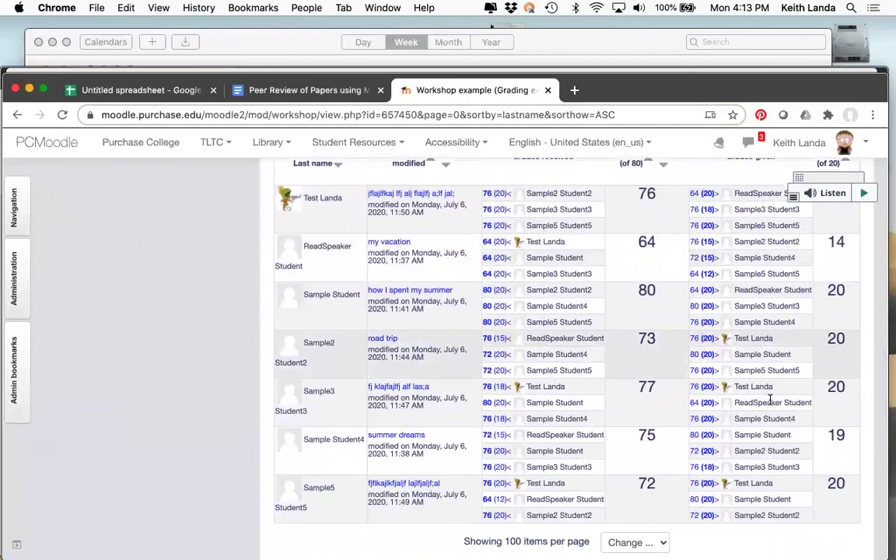
pyautogui.scroll(-1, 770, 400)
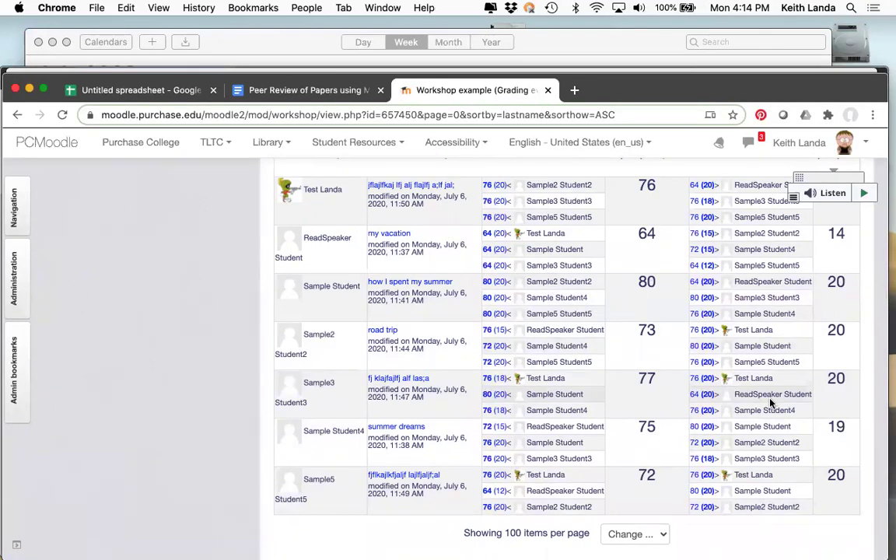
pyautogui.scroll(2, 842, 354)
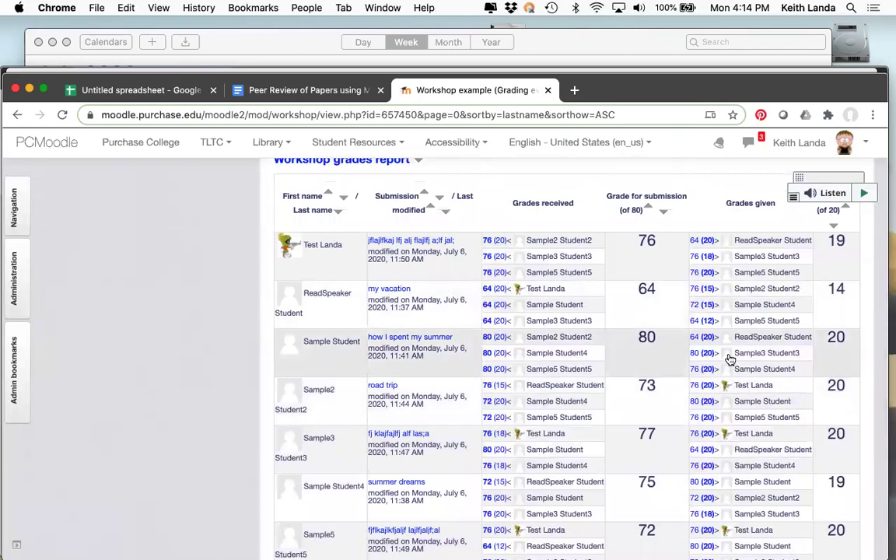
pyautogui.scroll(5, 730, 359)
# - Set comparison to fair, recalculate, and review assessment grades ranging 9 to 20 out of 20
pyautogui.click(471, 296)
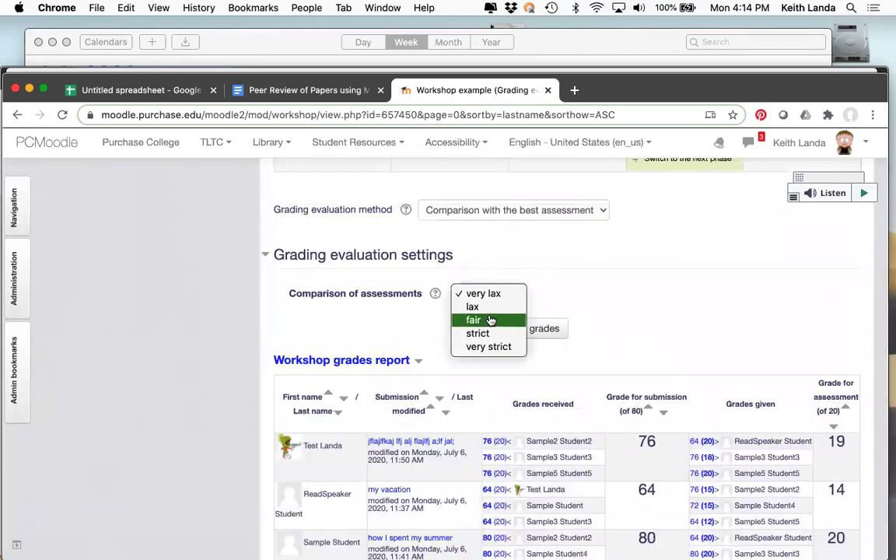
pyautogui.click(479, 320)
pyautogui.click(535, 329)
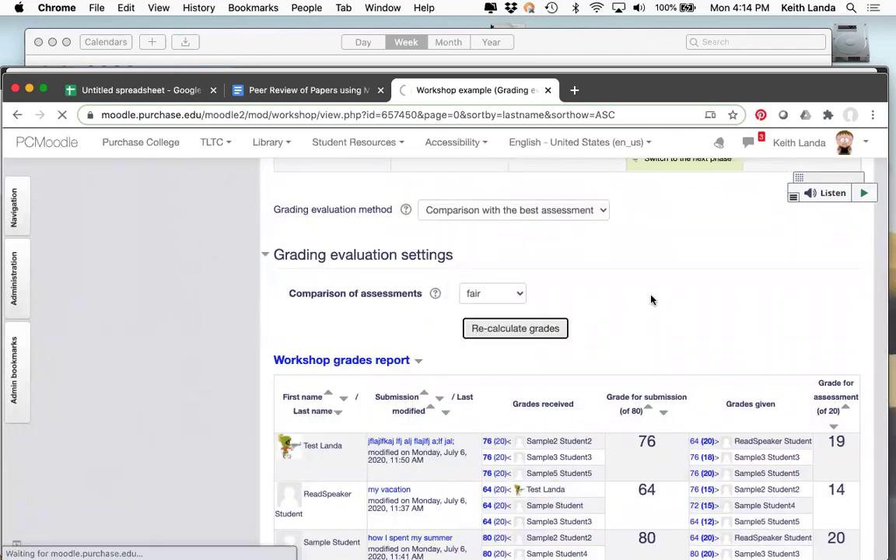
pyautogui.scroll(-1, 654, 300)
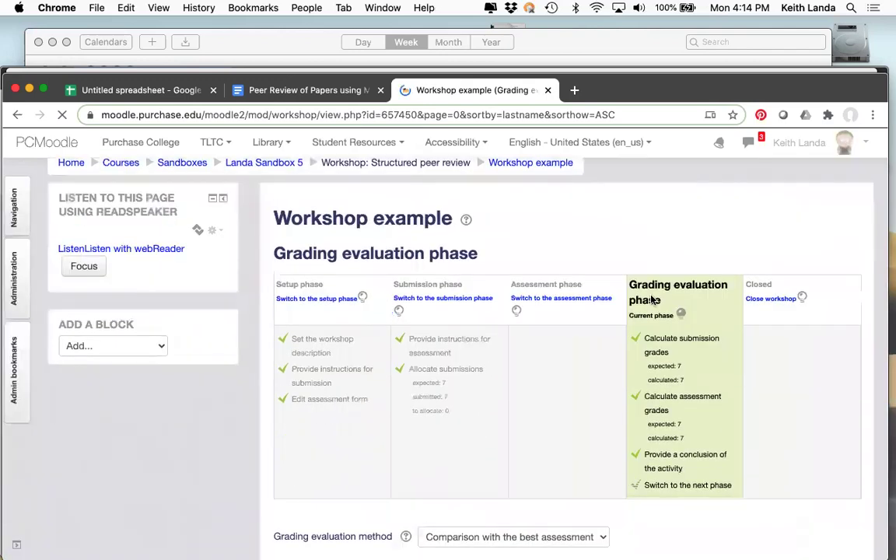
pyautogui.scroll(-10, 654, 300)
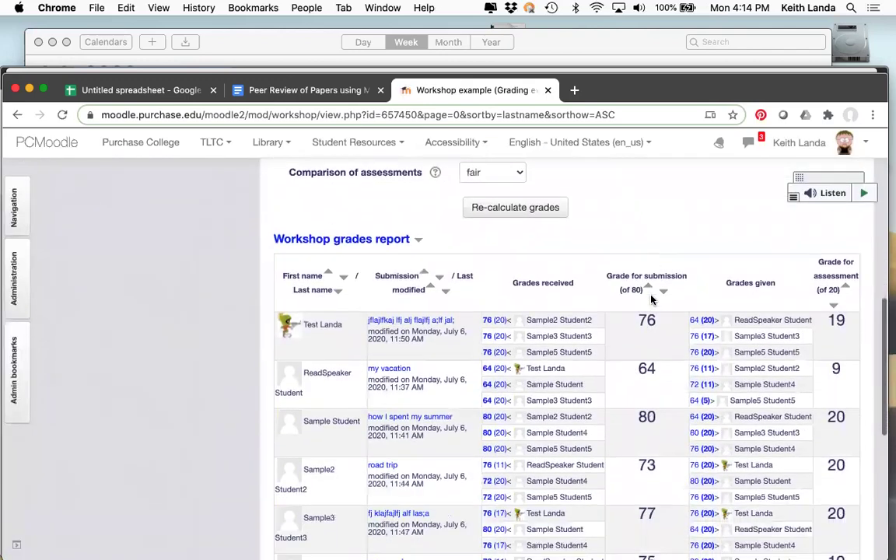
pyautogui.scroll(-3, 652, 299)
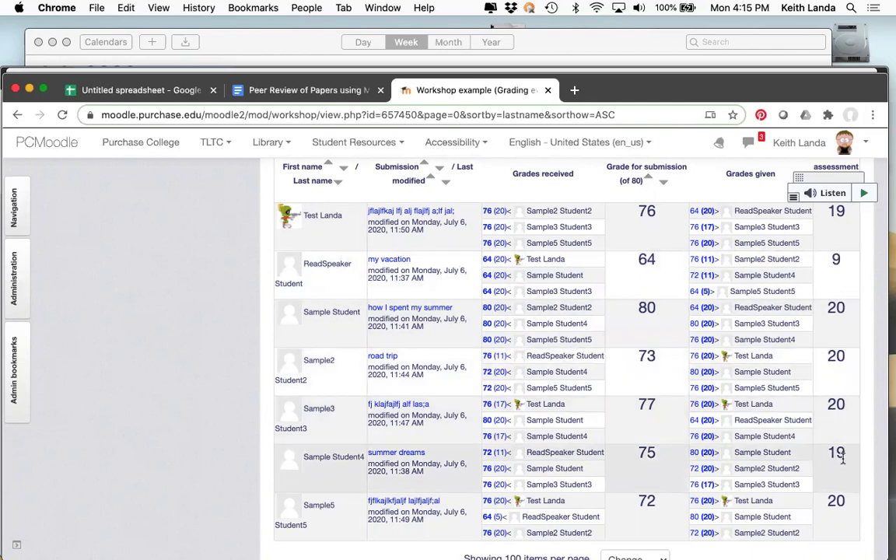
pyautogui.scroll(-1, 841, 460)
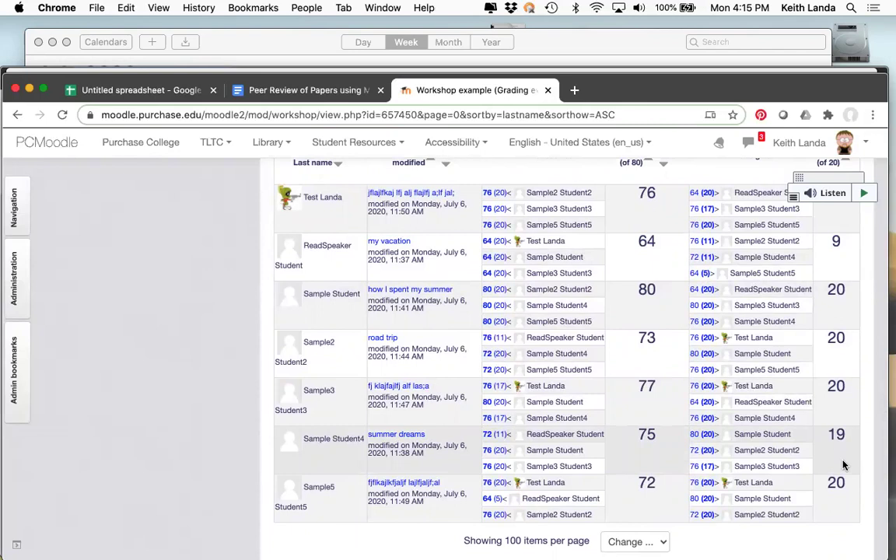
pyautogui.scroll(2, 844, 464)
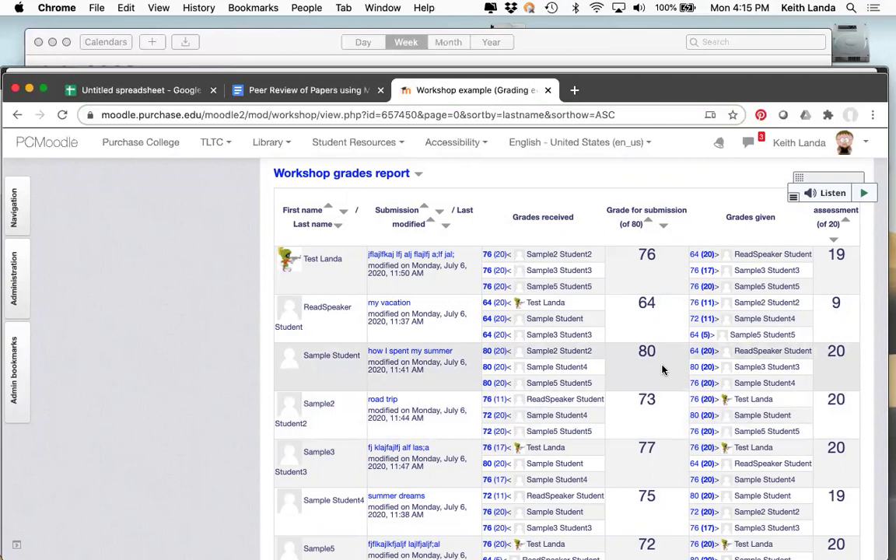
pyautogui.scroll(1, 662, 369)
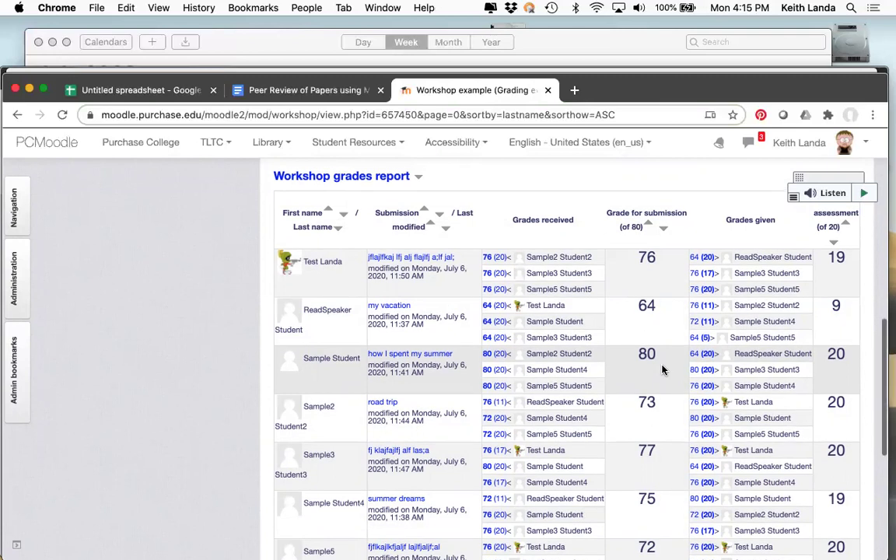
pyautogui.scroll(5, 662, 370)
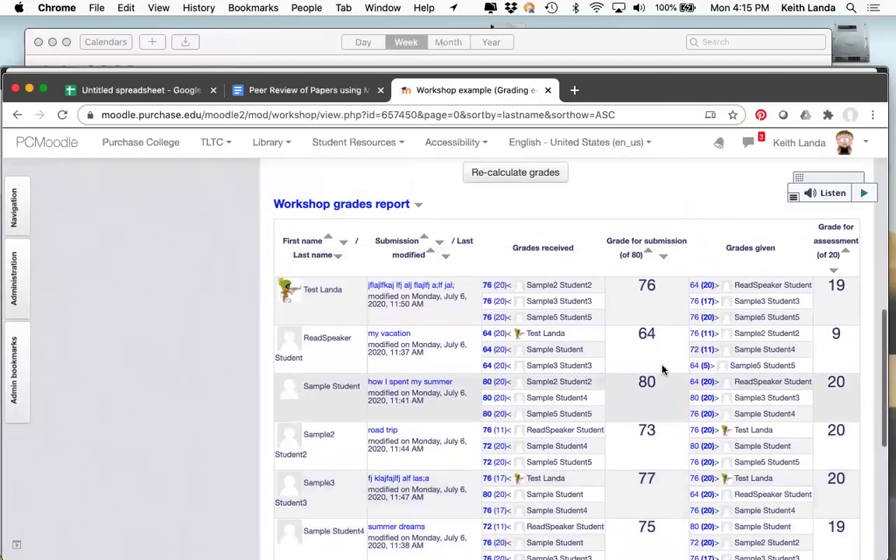
pyautogui.scroll(9, 663, 370)
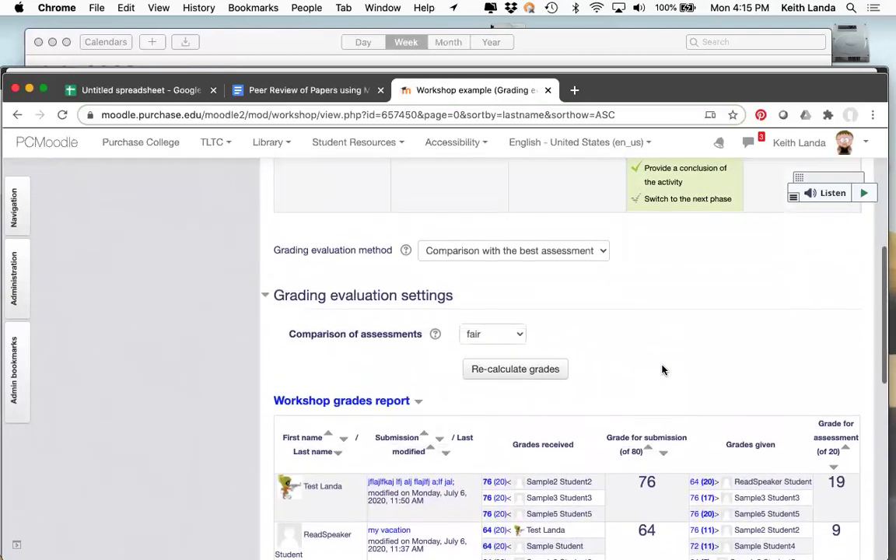
pyautogui.scroll(4, 663, 372)
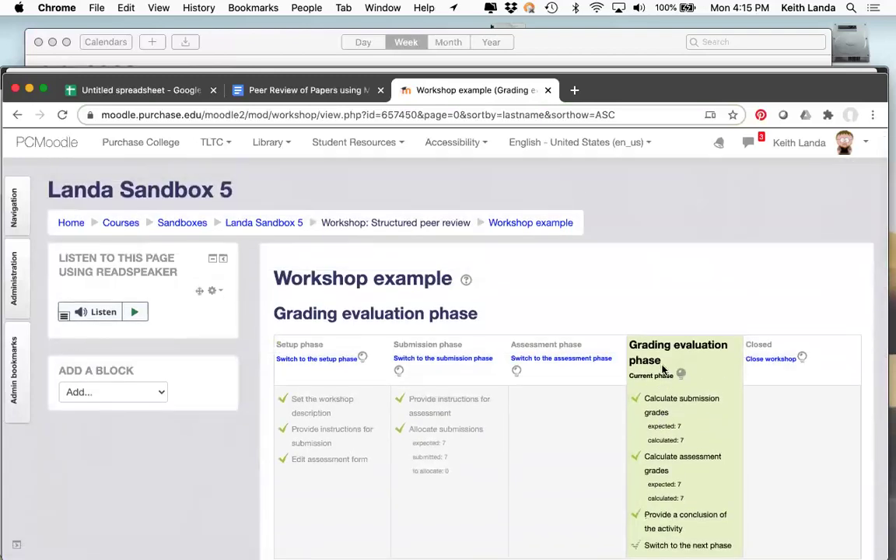
# - Close the Workshop example and confirm, moving it to the Closed phase with grades calculated
pyautogui.click(773, 360)
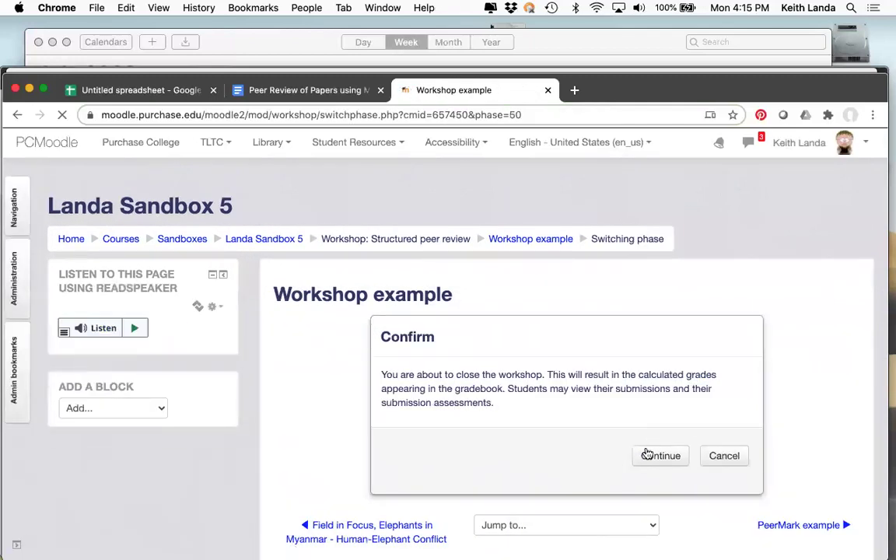
pyautogui.click(645, 456)
pyautogui.scroll(-5, 647, 456)
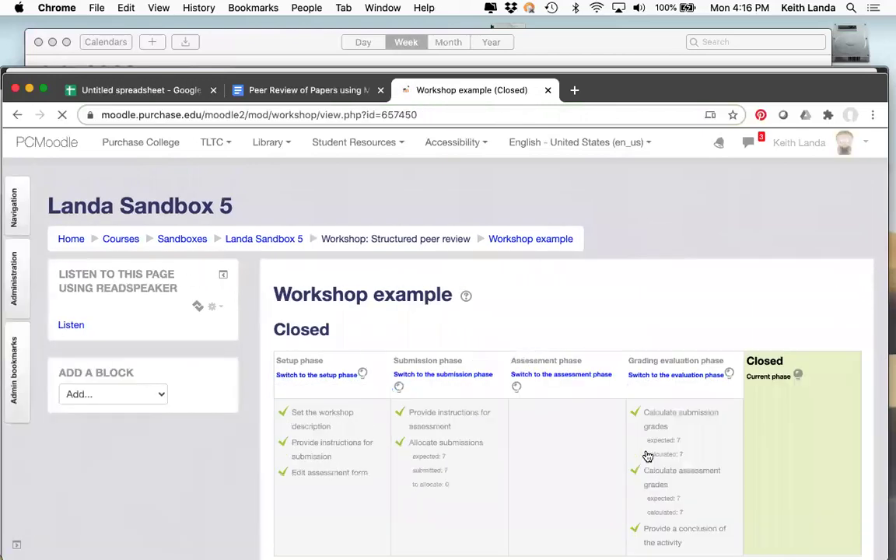
pyautogui.scroll(-5, 648, 456)
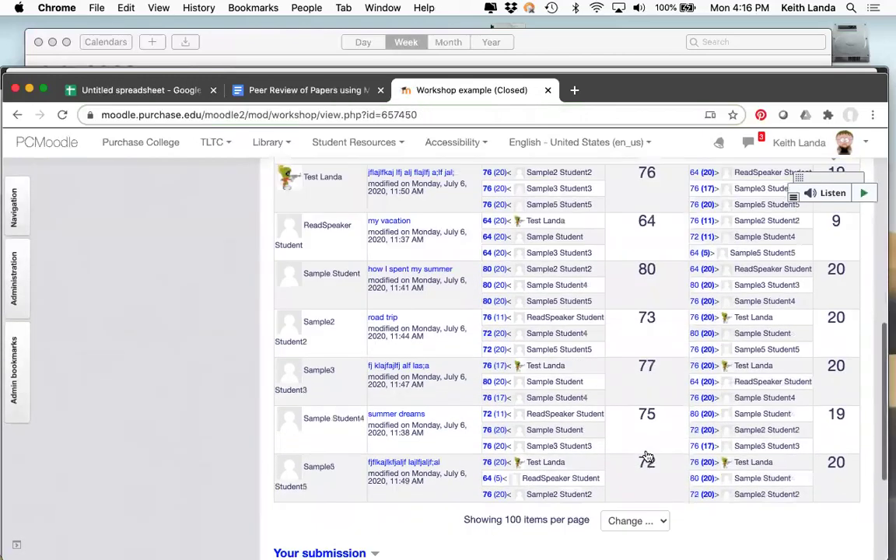
pyautogui.scroll(10, 648, 456)
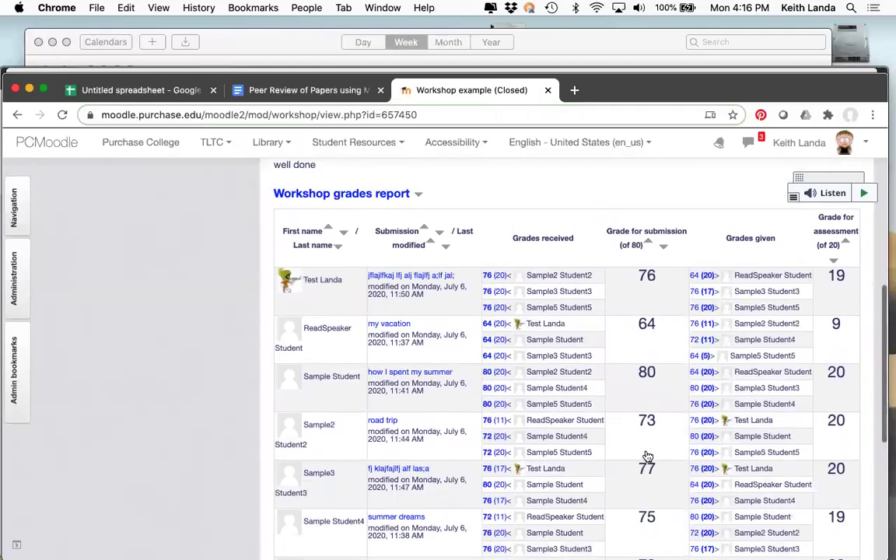
pyautogui.scroll(2, 648, 456)
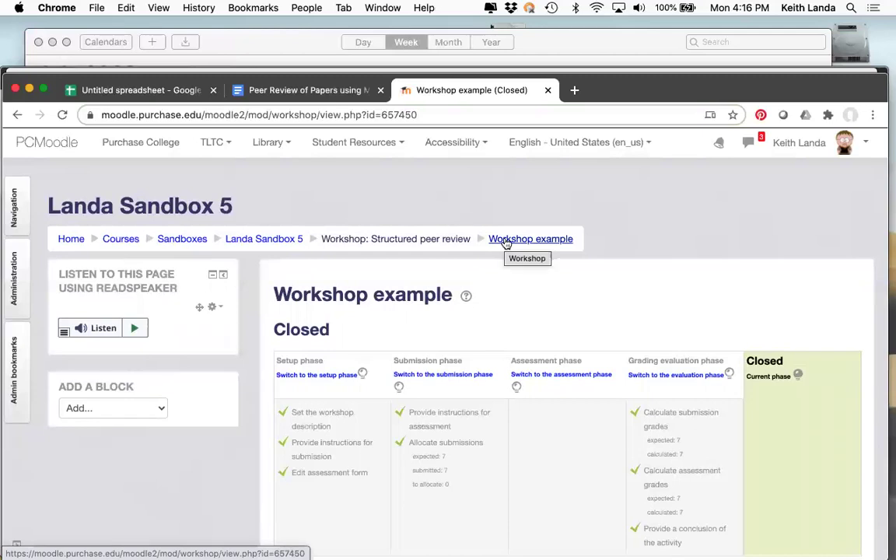
pyautogui.click(16, 266)
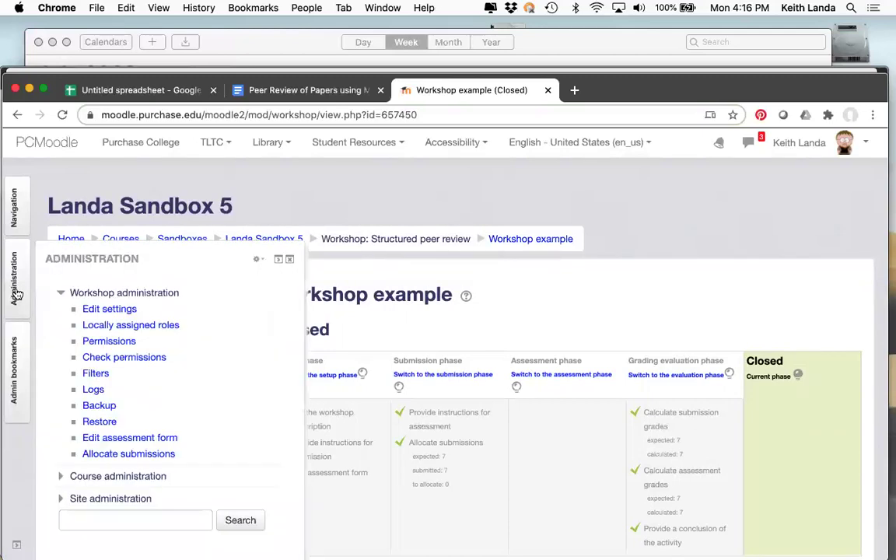
pyautogui.click(120, 310)
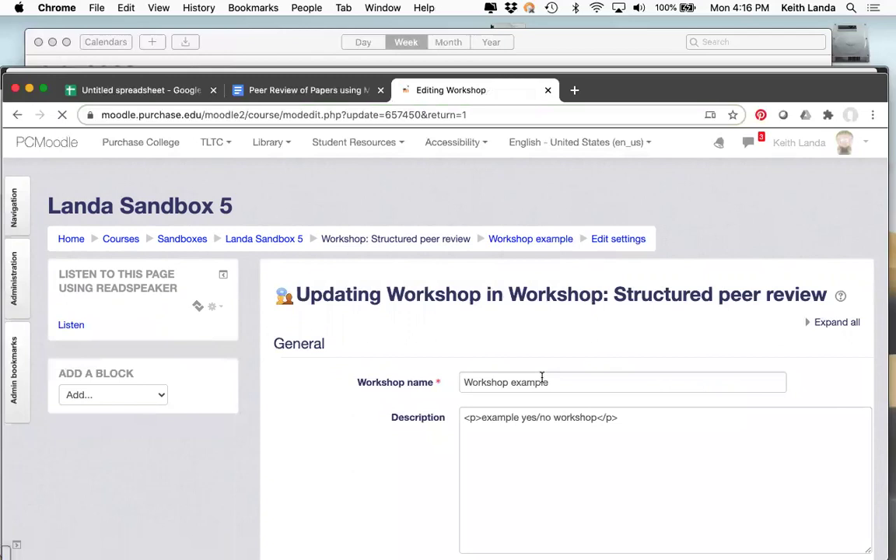
pyautogui.scroll(-10, 542, 376)
pyautogui.scroll(-2, 391, 384)
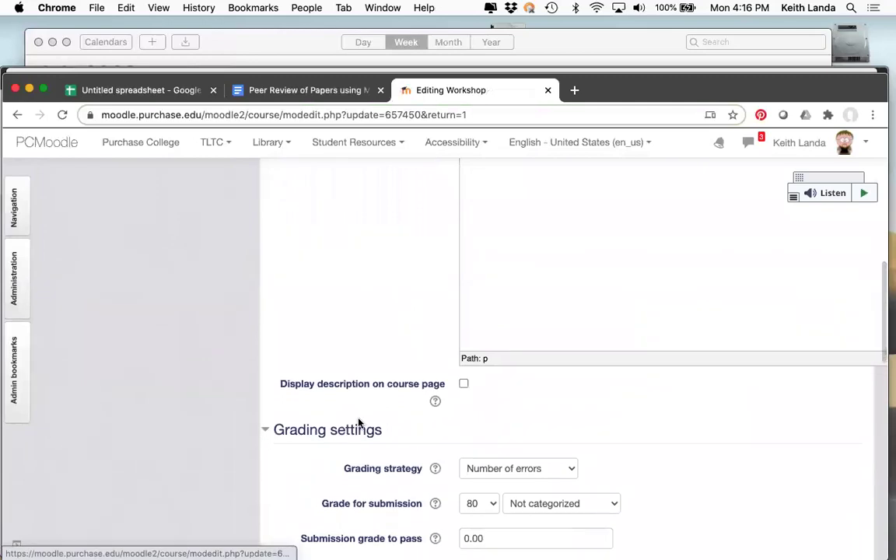
pyautogui.scroll(-8, 357, 424)
pyautogui.click(360, 400)
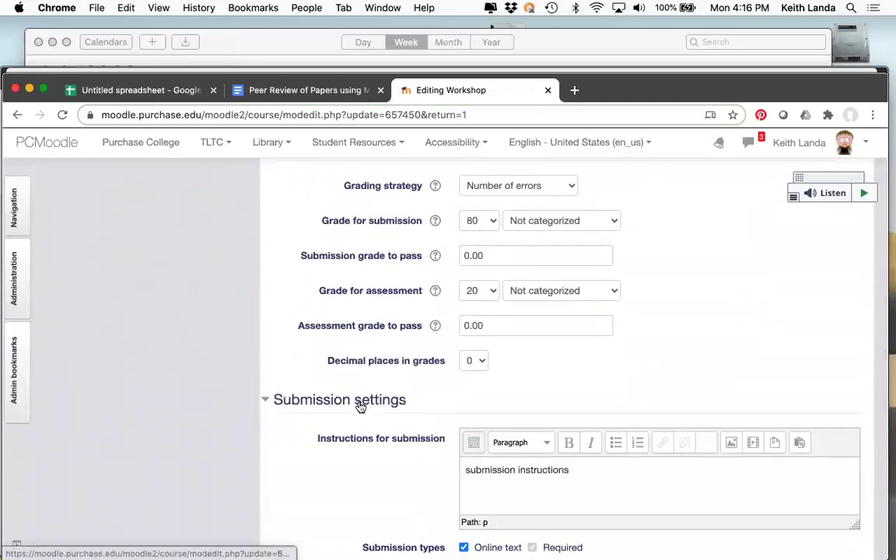
pyautogui.scroll(-7, 359, 405)
pyautogui.scroll(-1, 358, 405)
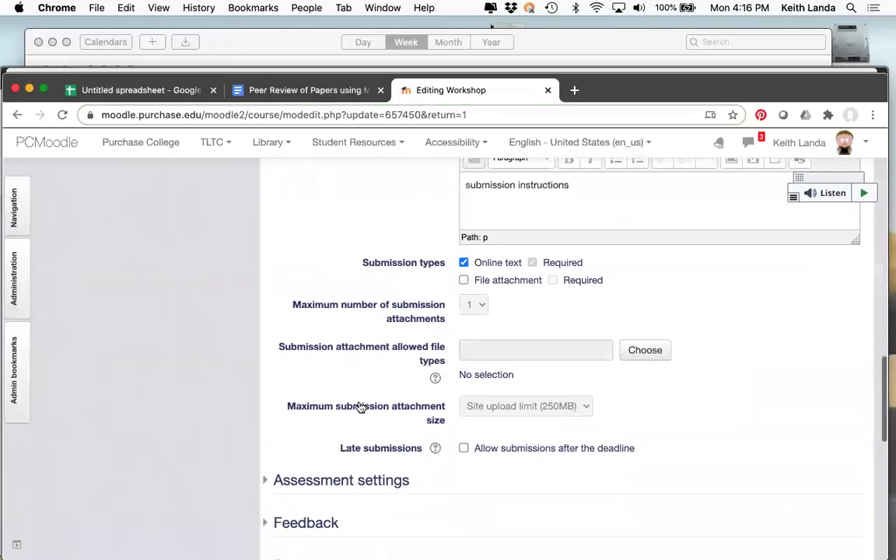
pyautogui.scroll(-2, 359, 406)
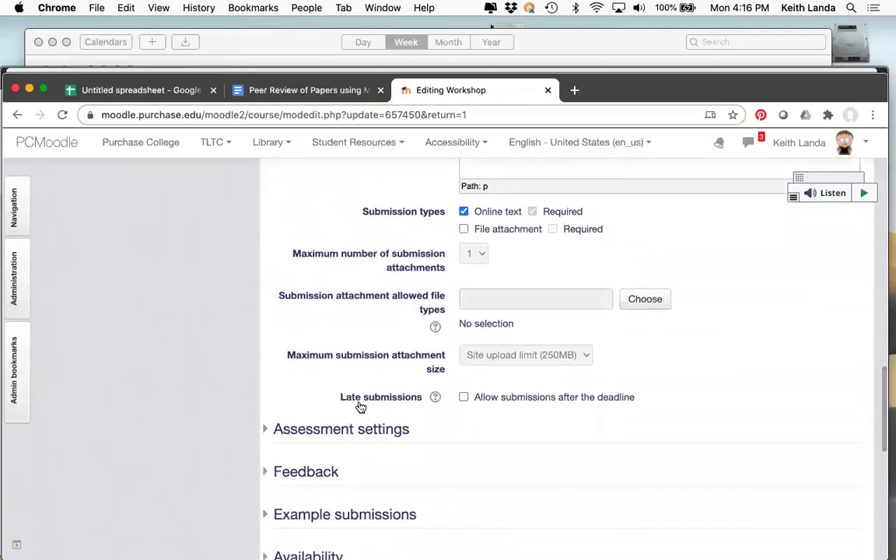
pyautogui.scroll(-1, 361, 407)
pyautogui.click(361, 405)
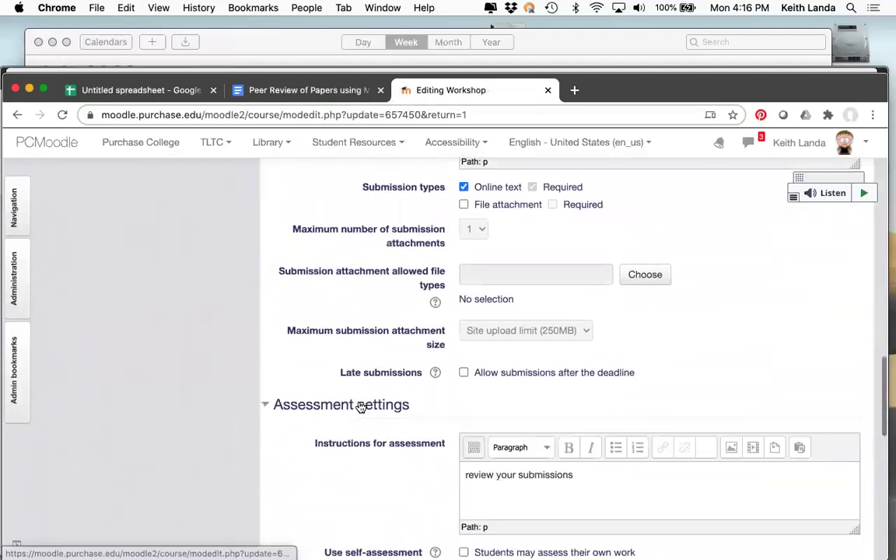
pyautogui.scroll(-3, 359, 405)
pyautogui.scroll(-3, 360, 406)
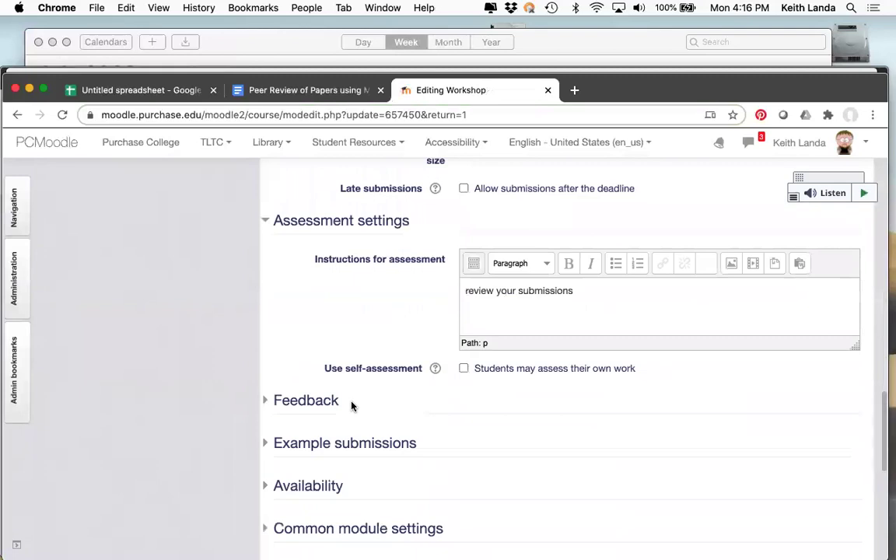
pyautogui.click(333, 406)
pyautogui.scroll(-9, 379, 426)
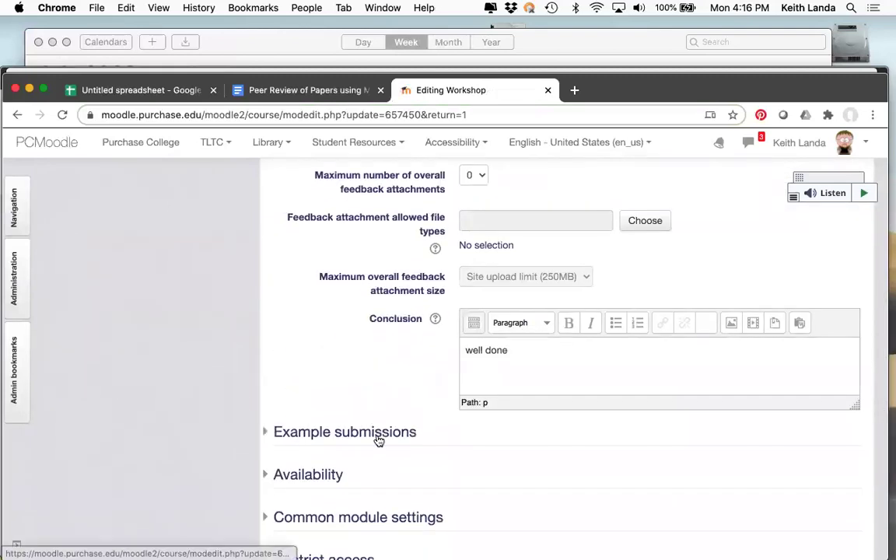
pyautogui.click(379, 437)
pyautogui.scroll(-3, 366, 441)
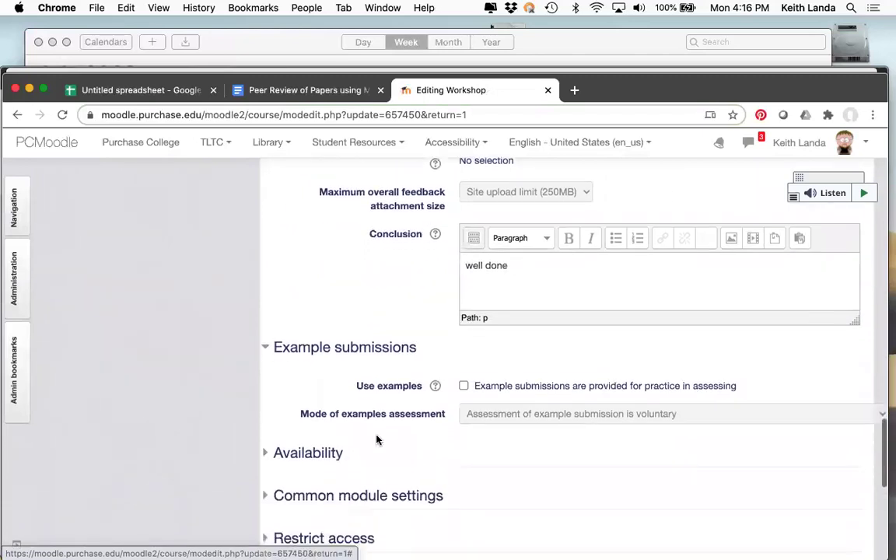
pyautogui.click(329, 458)
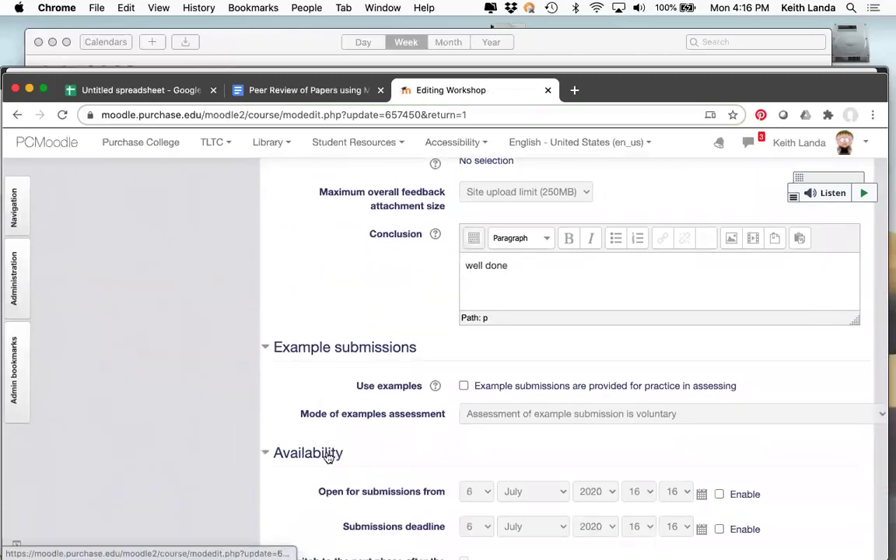
pyautogui.scroll(-2, 393, 466)
pyautogui.scroll(-4, 393, 466)
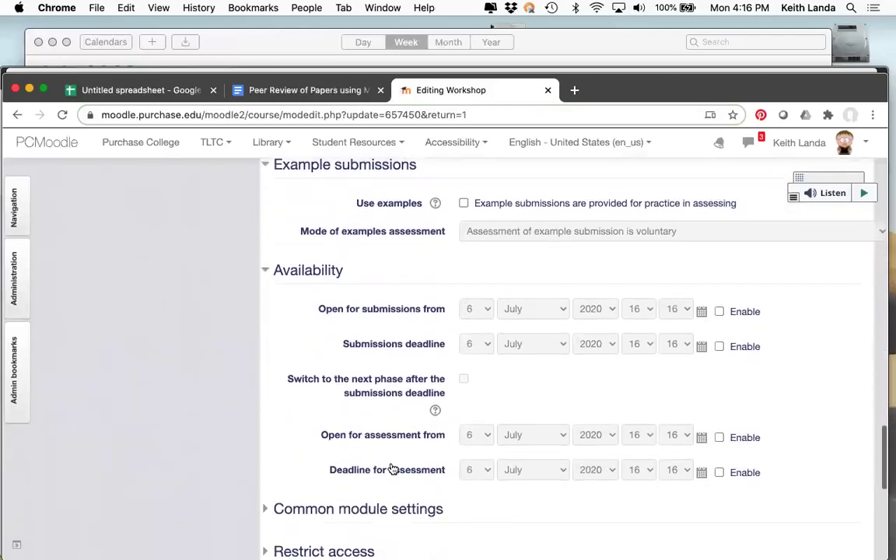
pyautogui.scroll(-1, 393, 469)
pyautogui.scroll(2, 393, 469)
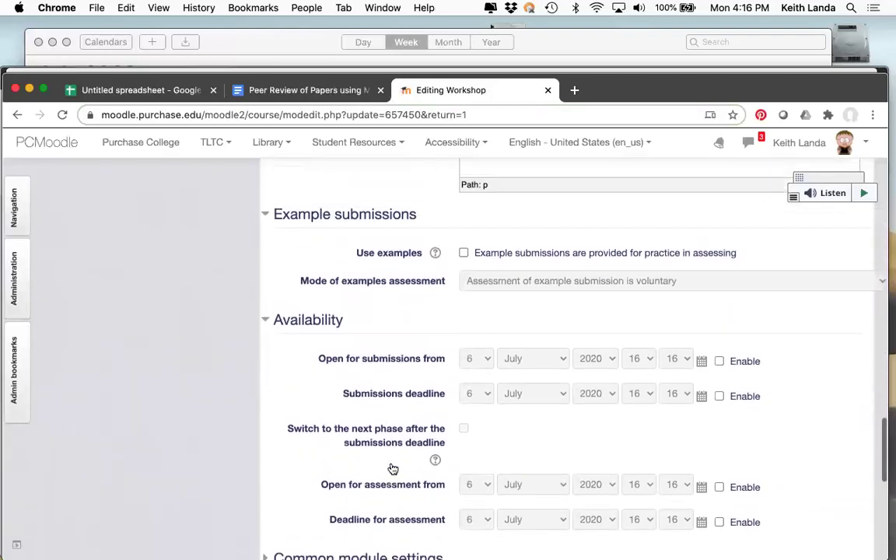
pyautogui.scroll(5, 393, 469)
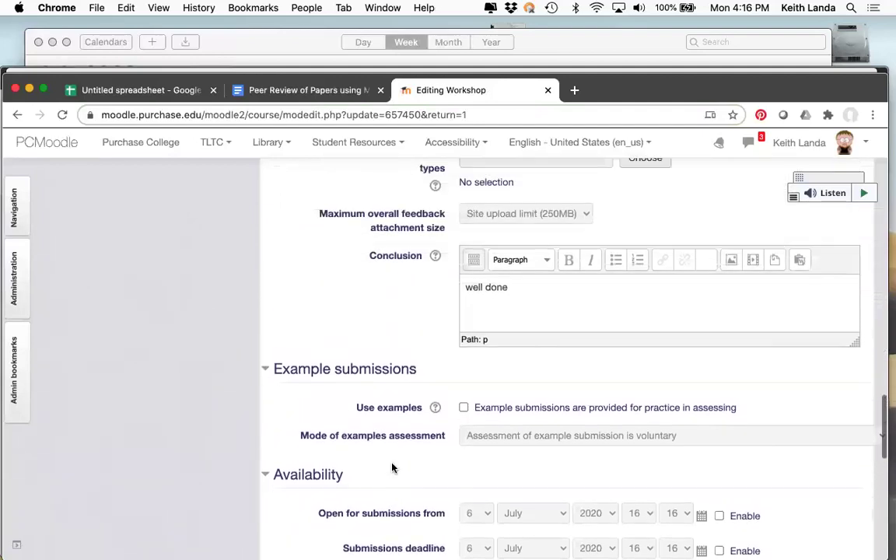
pyautogui.scroll(10, 393, 467)
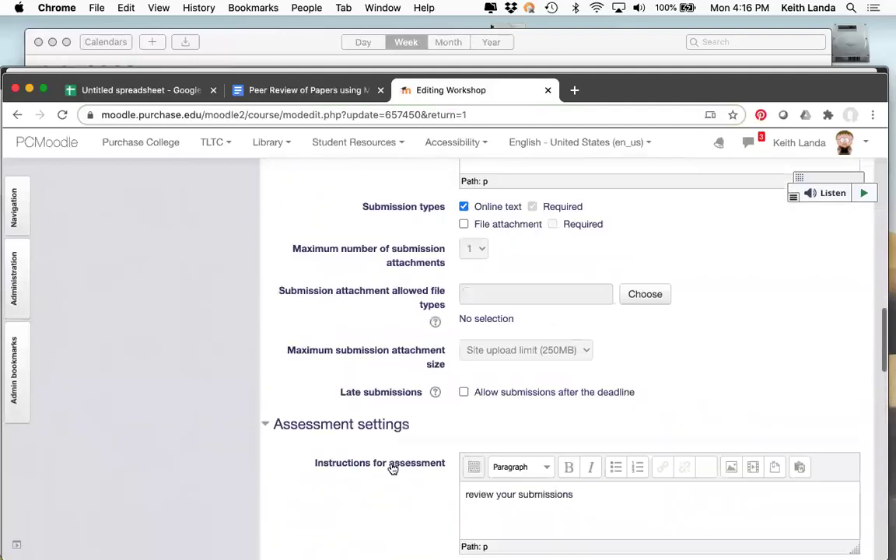
pyautogui.scroll(4, 393, 469)
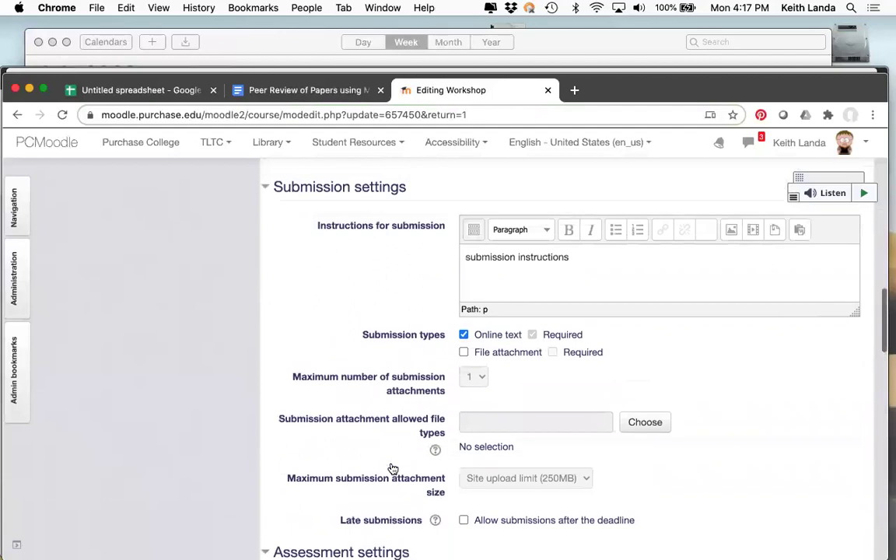
pyautogui.scroll(20, 372, 296)
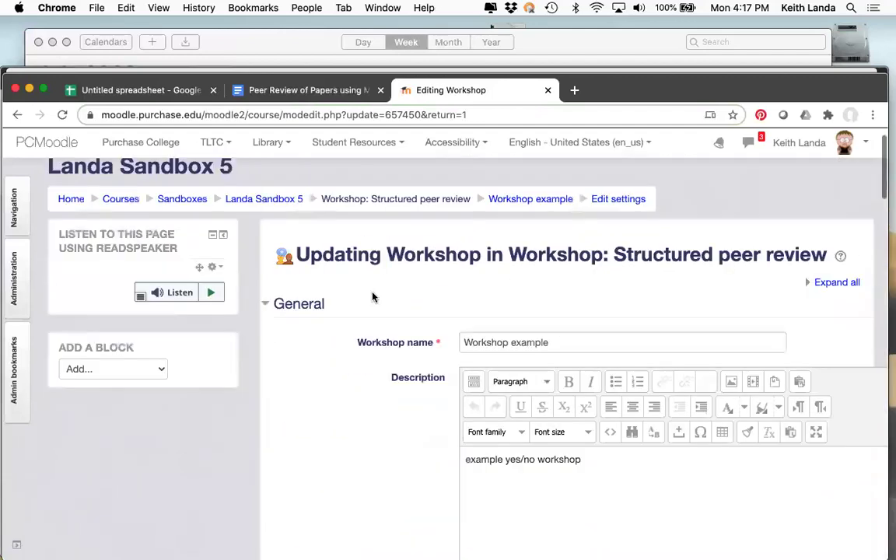
pyautogui.scroll(2, 372, 297)
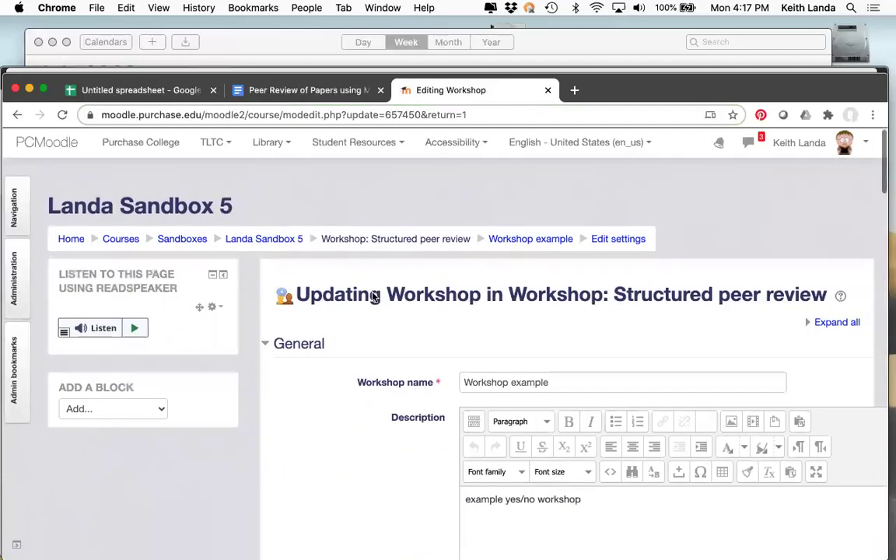
# - Return to the Landa Sandbox 5 course page and scroll to the Structured peer review section
pyautogui.click(282, 247)
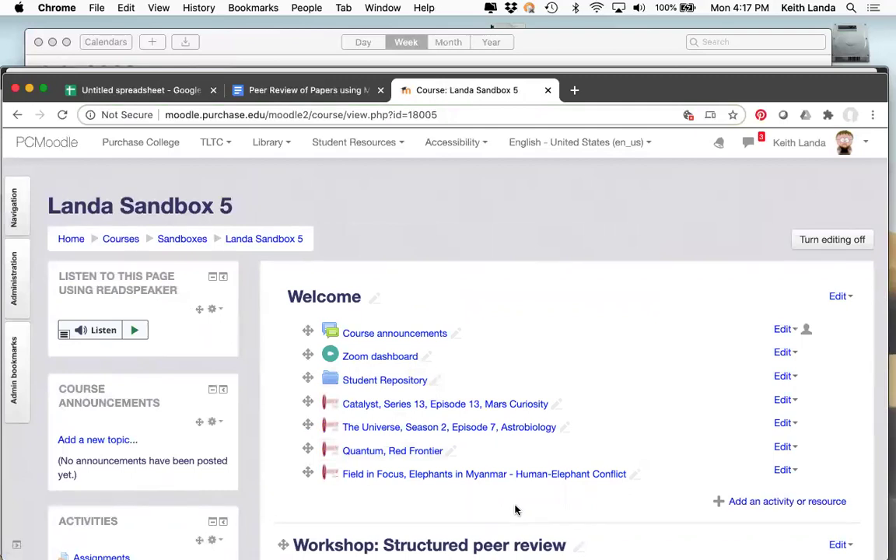
pyautogui.scroll(-5, 515, 510)
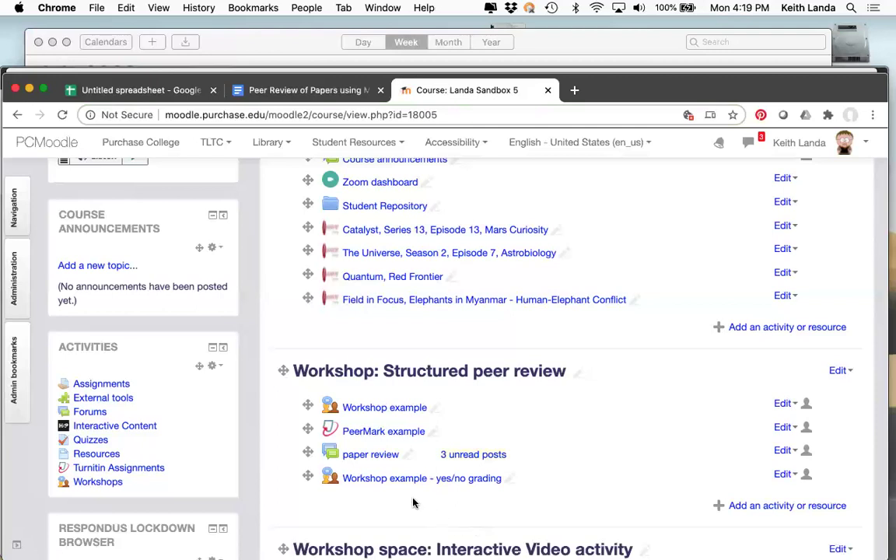
# - Open the PeerMark example assignment, browse its submission inbox, and open its PeerMark assignment manager
pyautogui.click(376, 432)
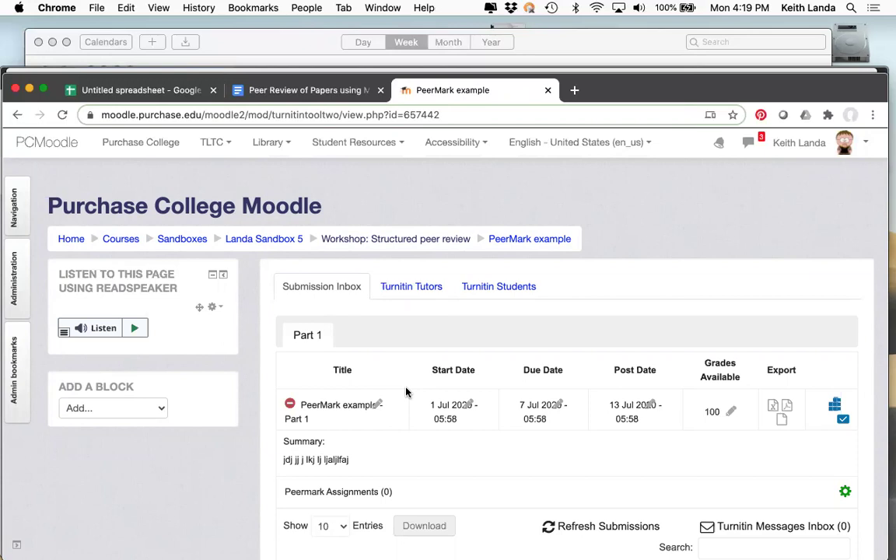
pyautogui.scroll(-5, 405, 392)
pyautogui.scroll(-9, 405, 392)
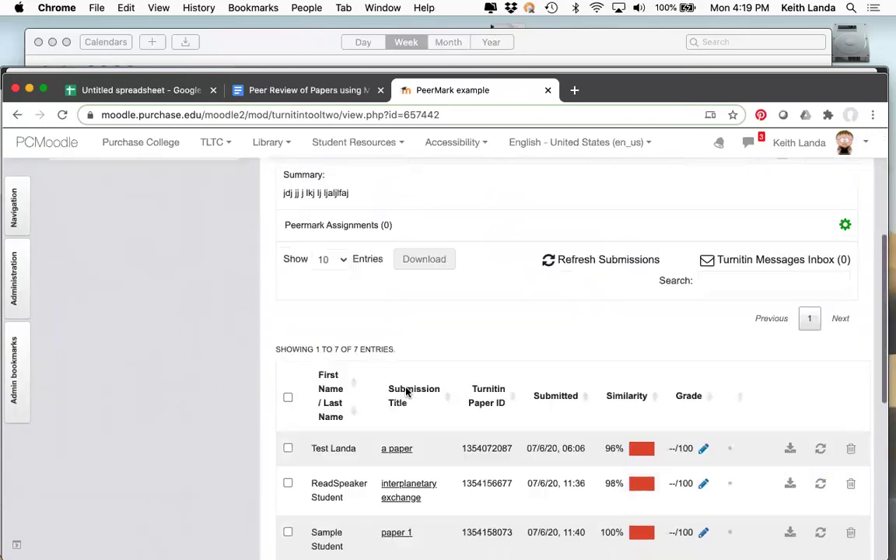
pyautogui.scroll(-2, 406, 391)
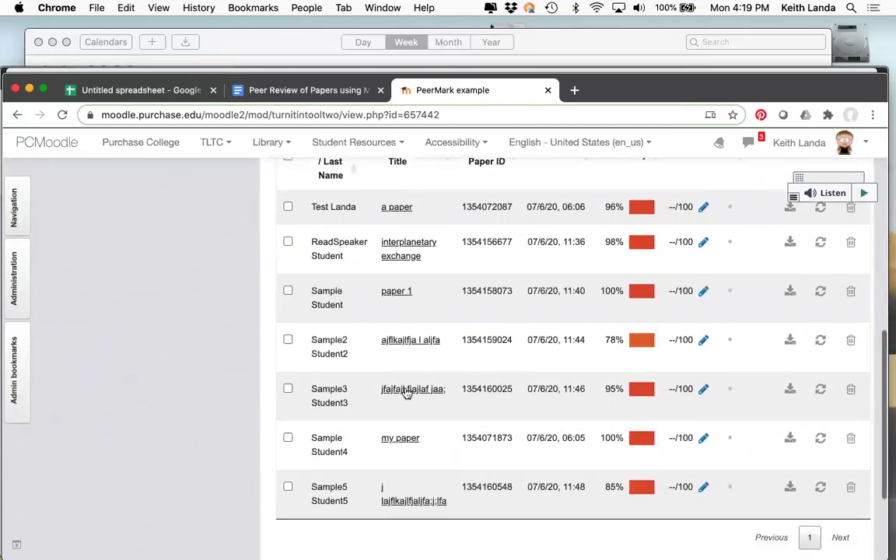
pyautogui.scroll(-1, 406, 391)
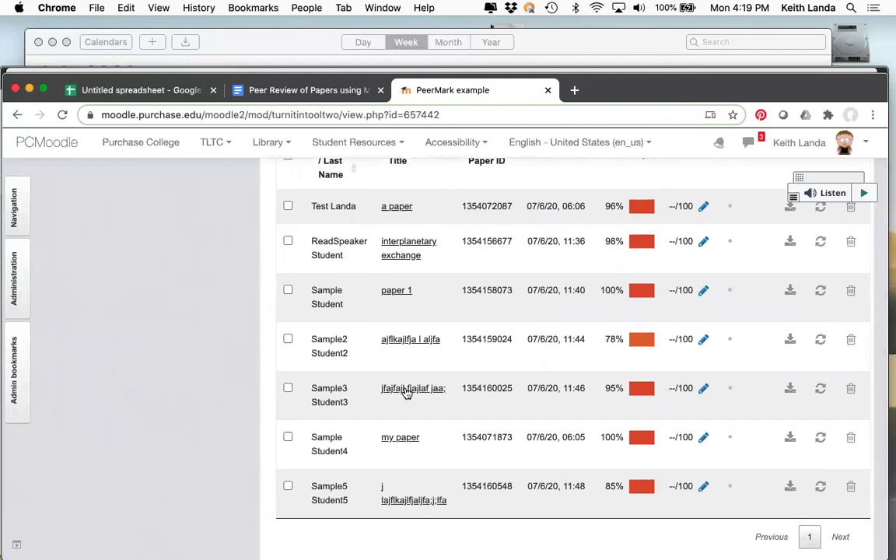
pyautogui.scroll(3, 405, 392)
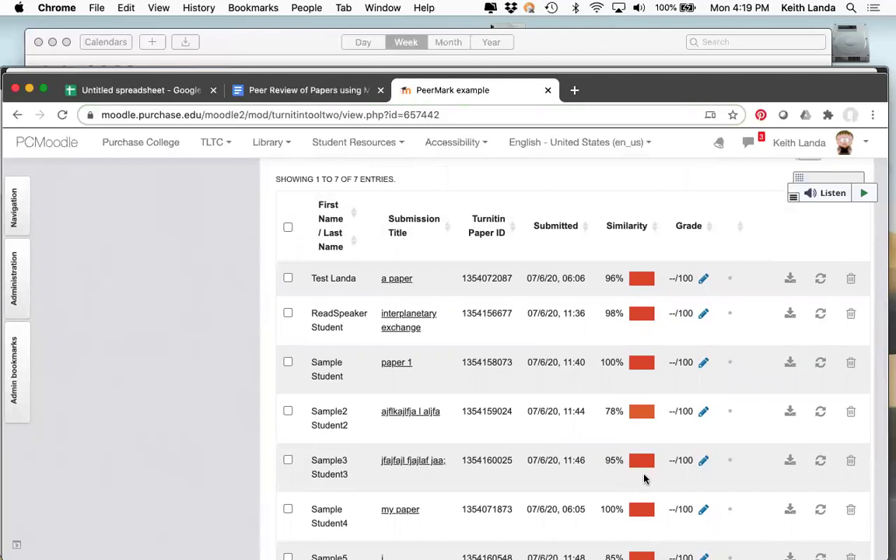
pyautogui.scroll(5, 644, 480)
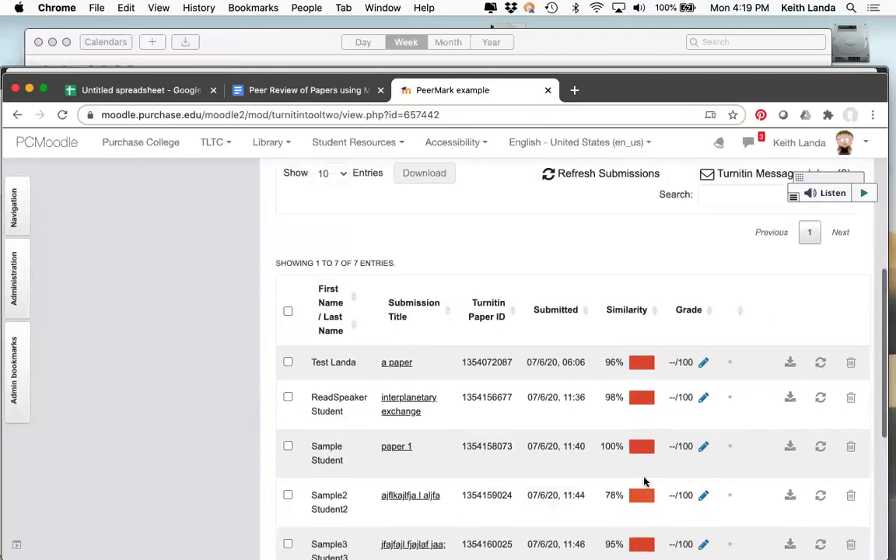
pyautogui.scroll(2, 644, 479)
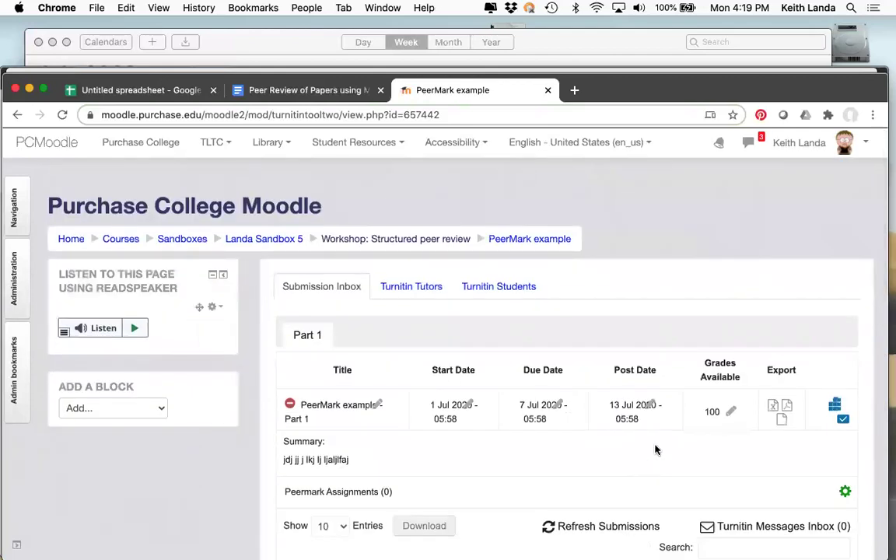
pyautogui.scroll(-2, 655, 450)
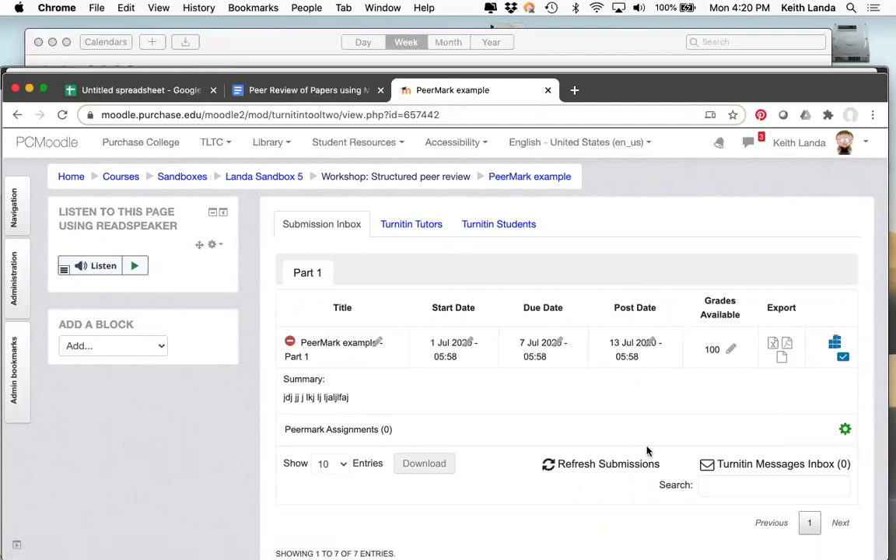
pyautogui.click(846, 430)
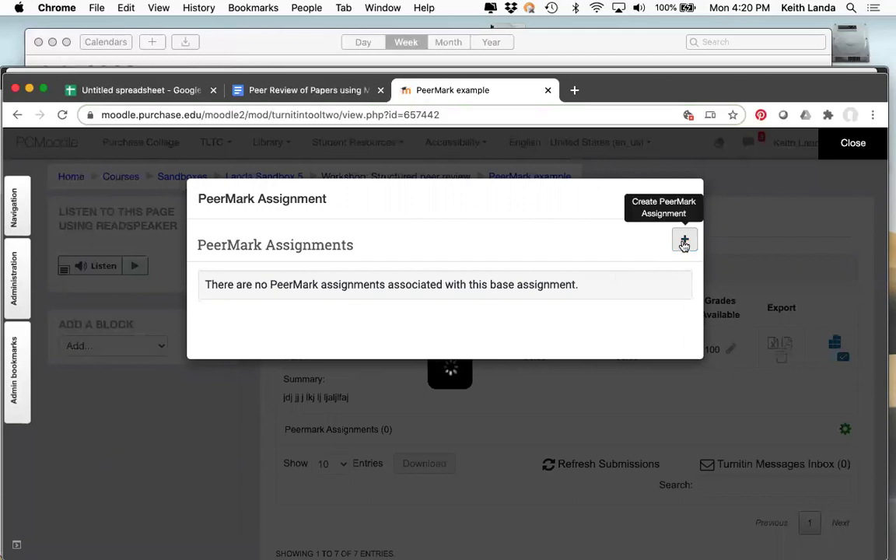
# - Create a new PeerMark assignment and enter placeholder review instructions
pyautogui.click(684, 243)
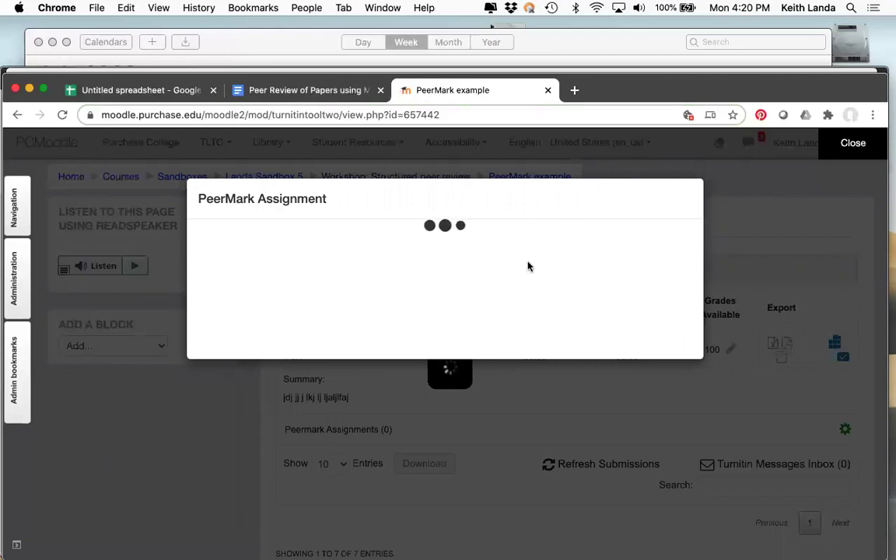
pyautogui.click(287, 374)
pyautogui.write('j flkajlfjajfaj;l')
# - Set maximum points available to 10 and the review start date to 2020-07-03
pyautogui.click(475, 299)
pyautogui.write('10')
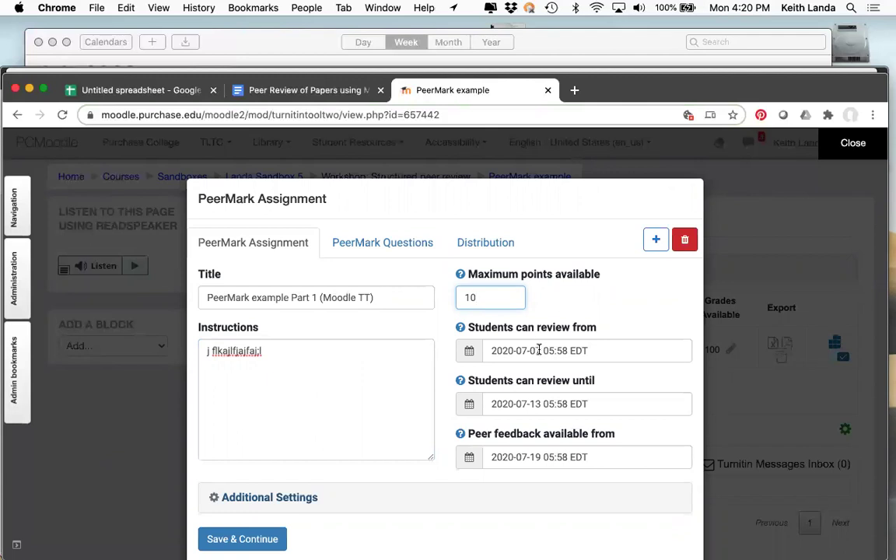
pyautogui.click(540, 351)
pyautogui.press('BackSpace')
pyautogui.write('3')
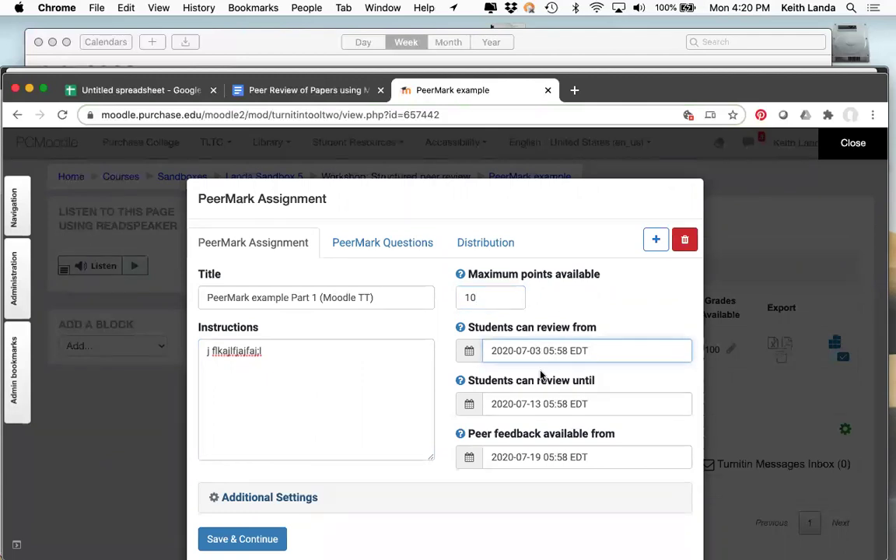
# - Expand the PeerMark assignment's Additional Settings and look through them
pyautogui.scroll(-1, 433, 458)
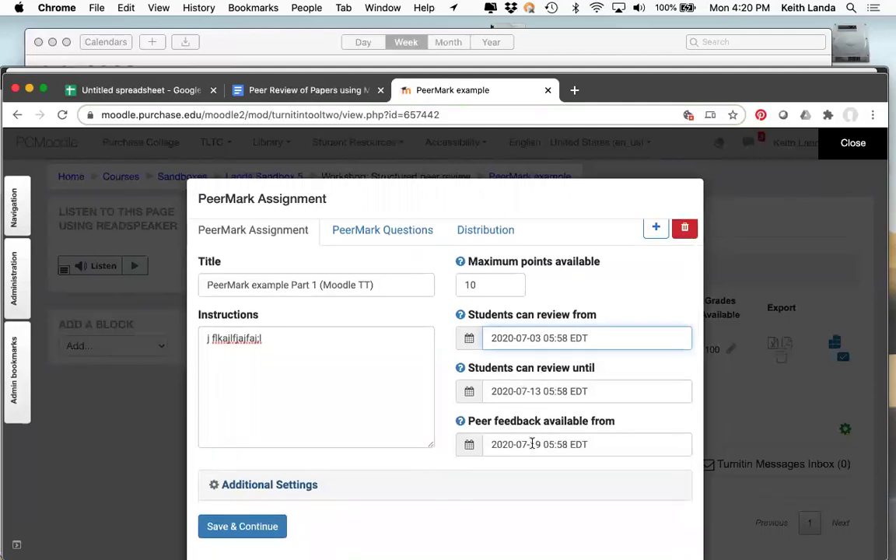
pyautogui.click(305, 486)
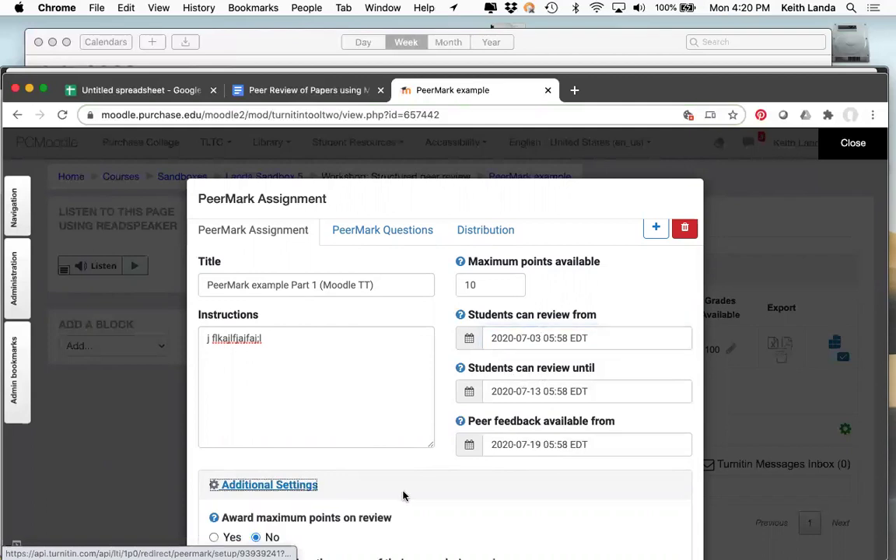
pyautogui.scroll(-5, 403, 496)
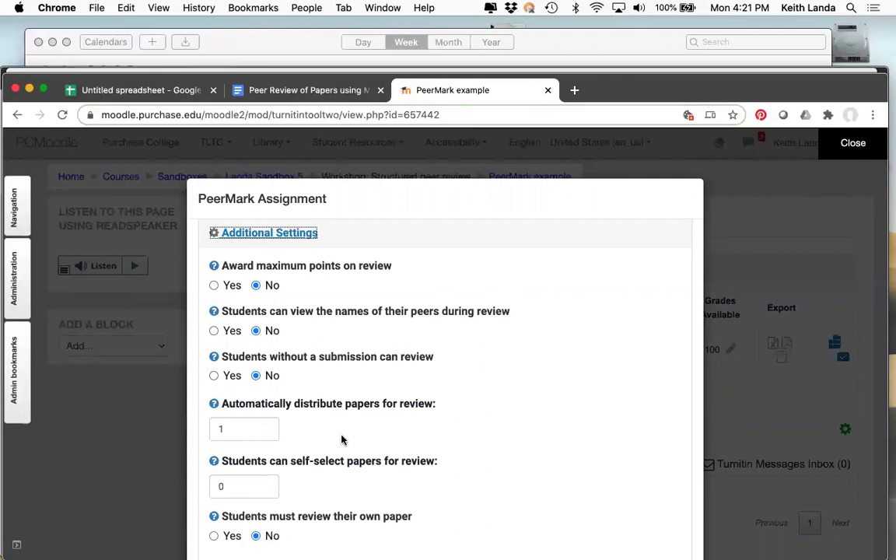
pyautogui.scroll(-2, 342, 440)
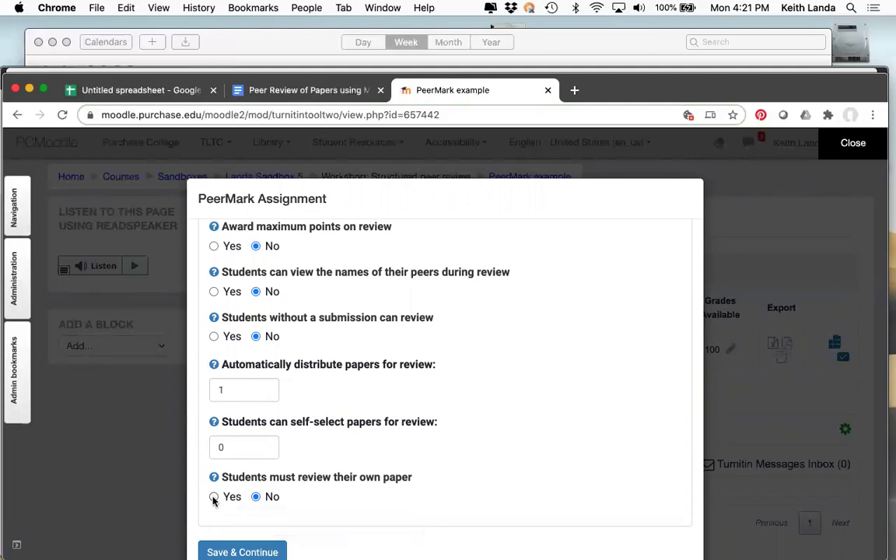
pyautogui.scroll(2, 353, 473)
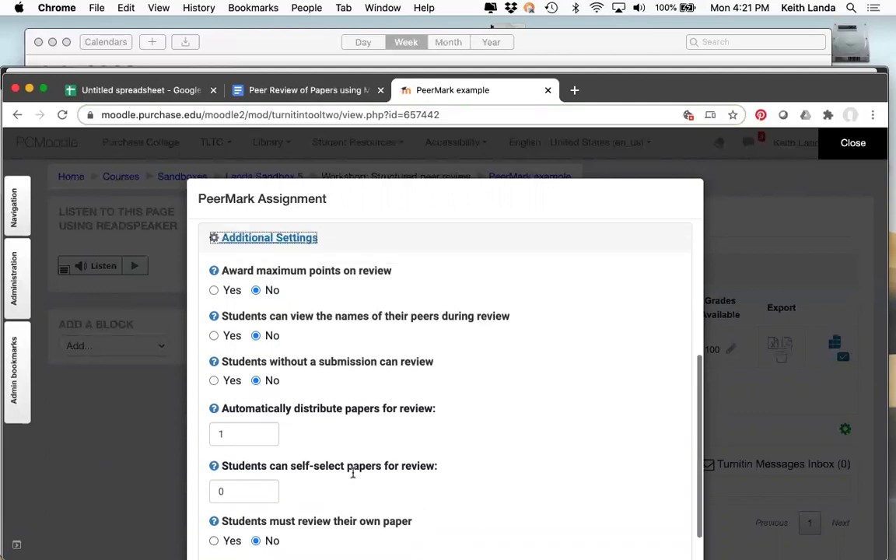
pyautogui.scroll(1, 353, 473)
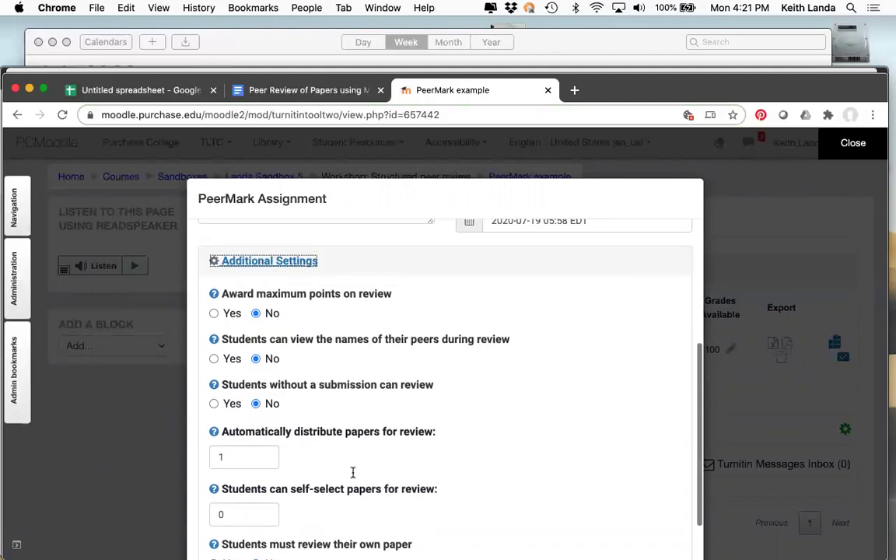
# - Switch Award maximum points on review to Yes, then back to No
pyautogui.click(214, 313)
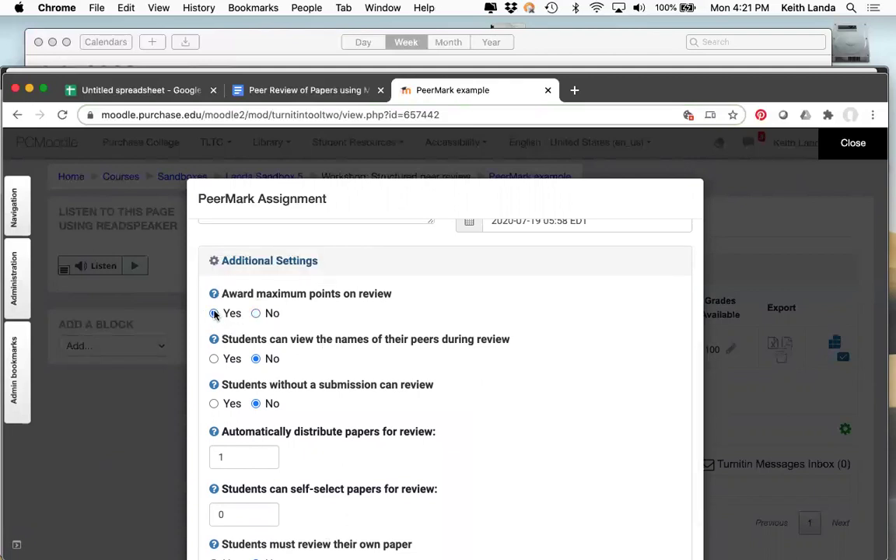
pyautogui.click(257, 313)
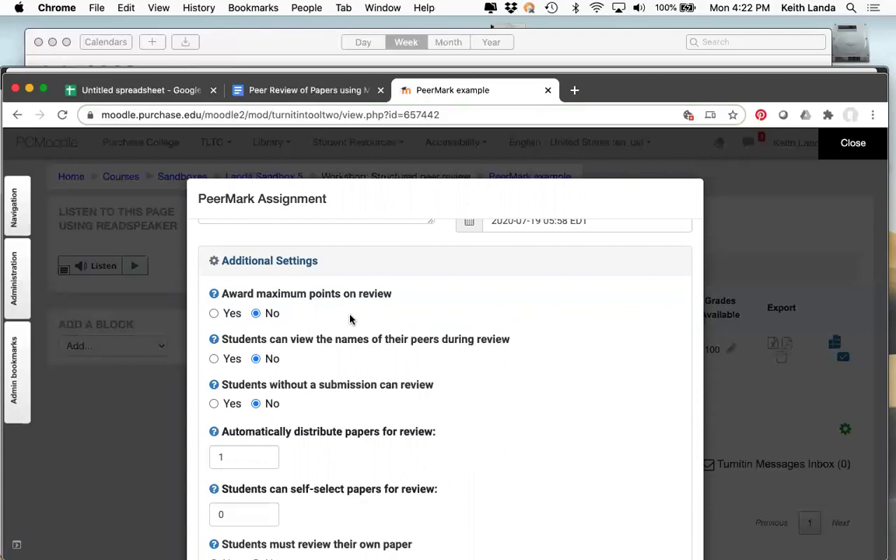
pyautogui.scroll(-3, 350, 319)
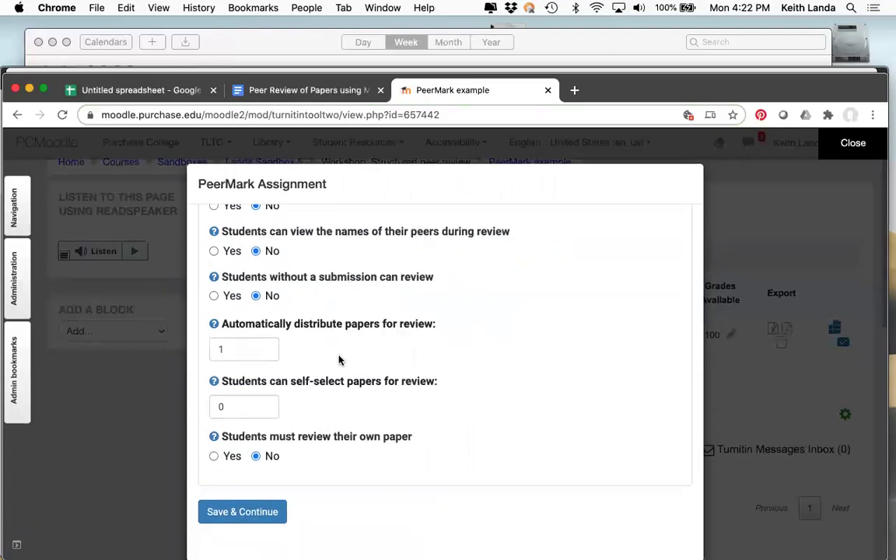
pyautogui.scroll(2, 339, 360)
pyautogui.scroll(2, 340, 359)
pyautogui.scroll(-4, 339, 360)
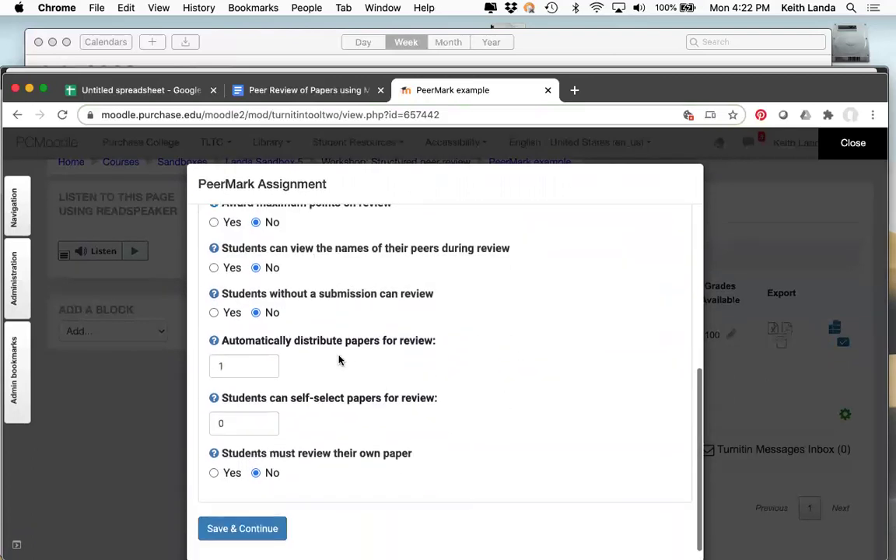
pyautogui.scroll(5, 339, 359)
pyautogui.scroll(1, 340, 360)
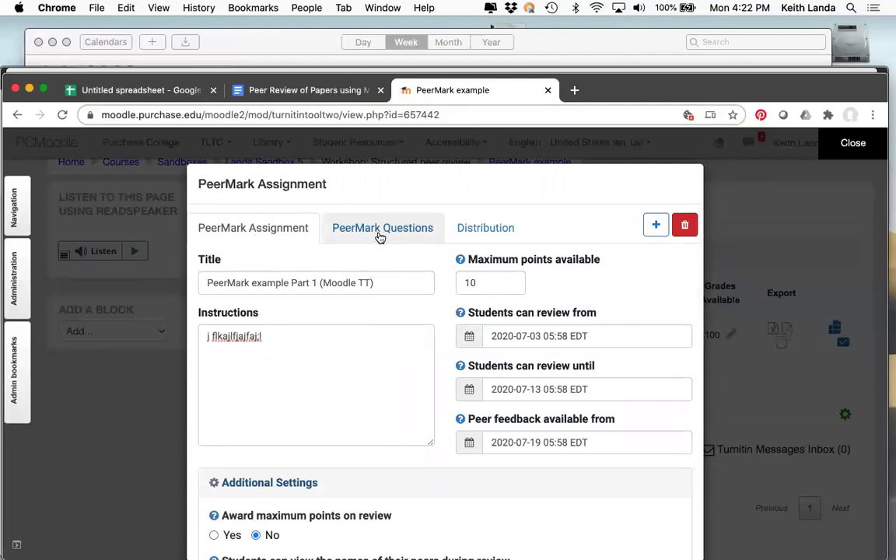
# - Open the PeerMark Questions tab and bring up the Sample Library
pyautogui.click(381, 237)
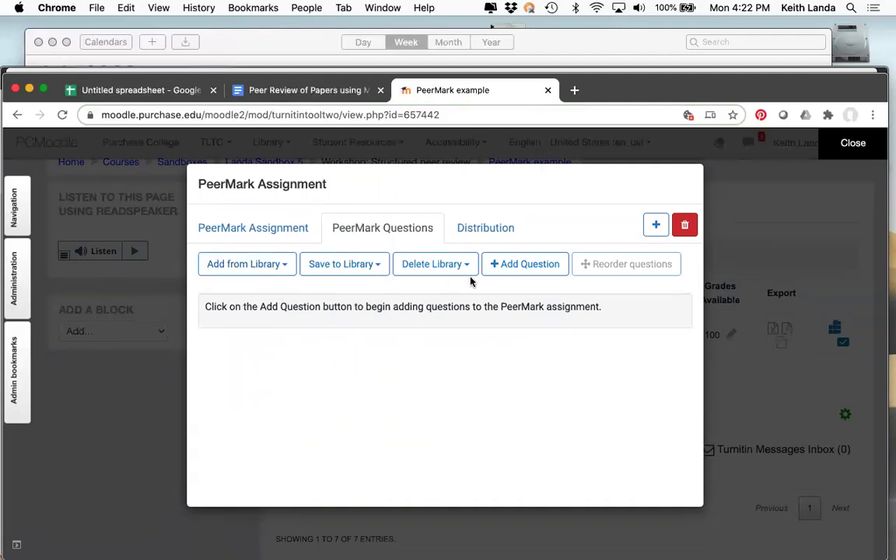
pyautogui.click(283, 267)
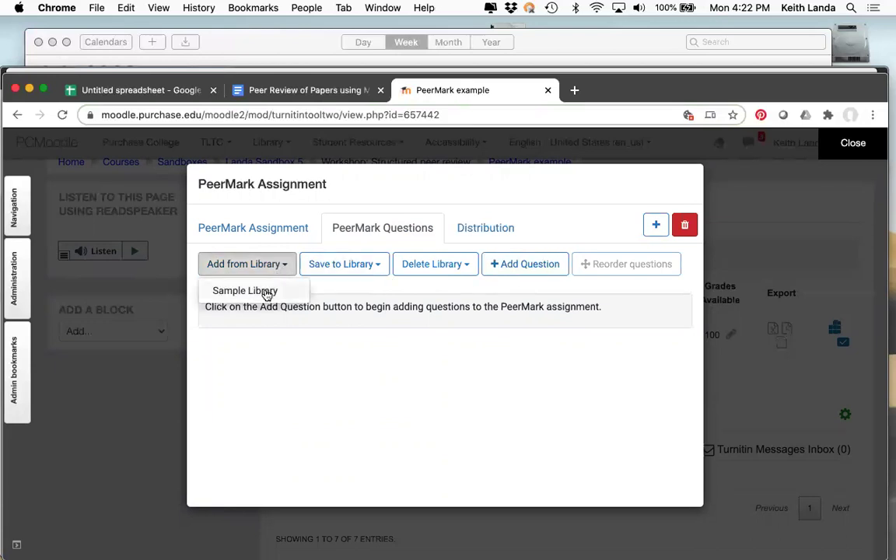
pyautogui.click(266, 293)
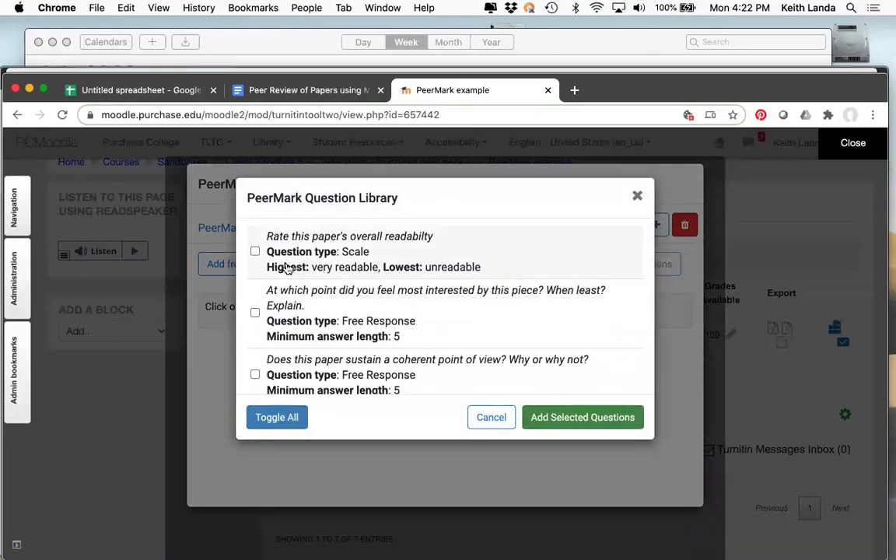
# - Tick the readability, coherent point of view and paragraph progression questions, then close the library without adding them
pyautogui.click(255, 253)
pyautogui.scroll(-1, 399, 257)
pyautogui.scroll(-1, 399, 258)
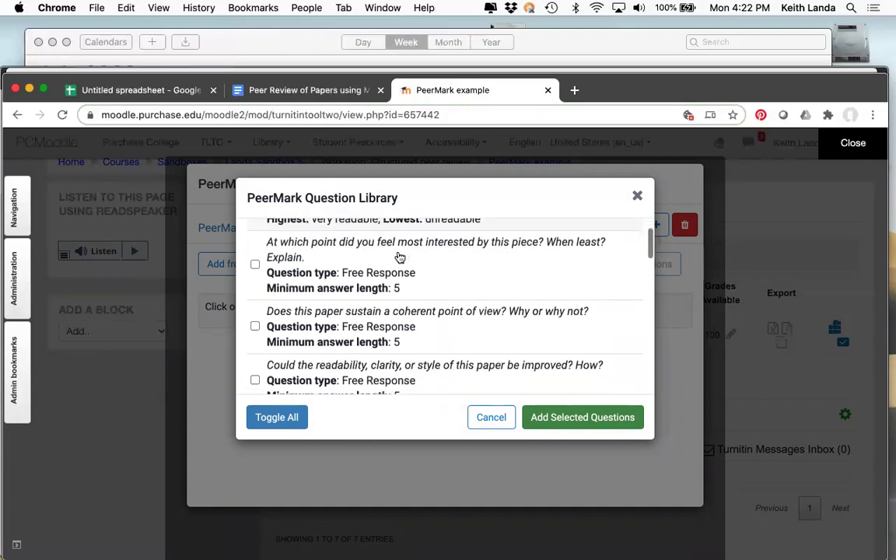
pyautogui.click(254, 328)
pyautogui.scroll(-4, 371, 314)
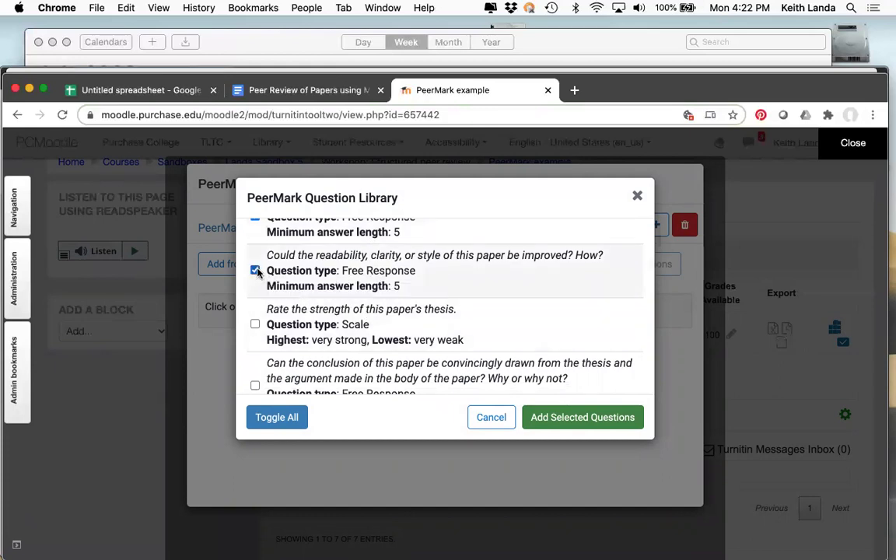
pyautogui.scroll(-3, 350, 275)
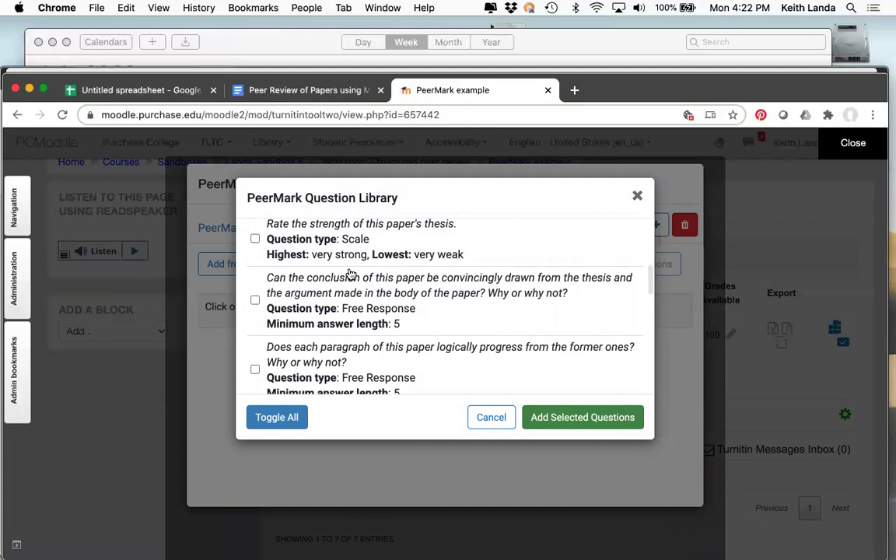
pyautogui.scroll(-2, 280, 284)
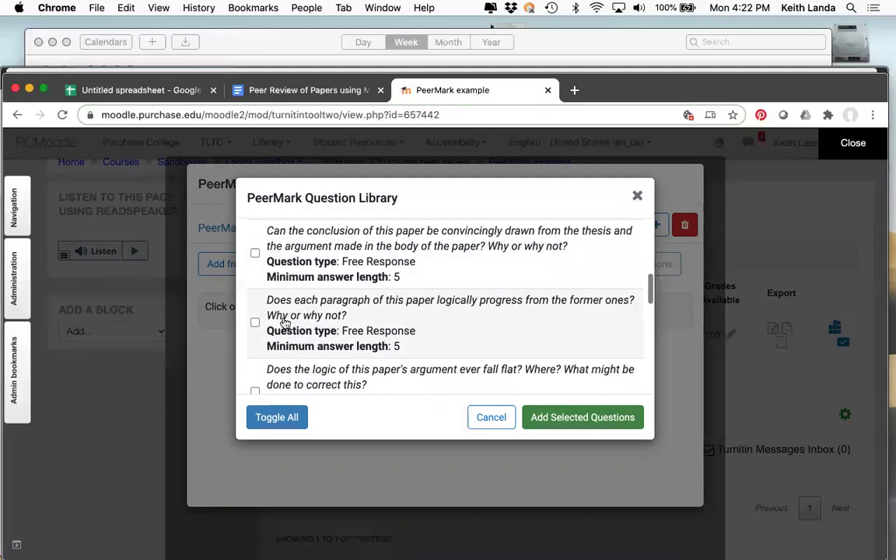
pyautogui.click(256, 324)
pyautogui.scroll(-3, 380, 324)
pyautogui.scroll(5, 381, 322)
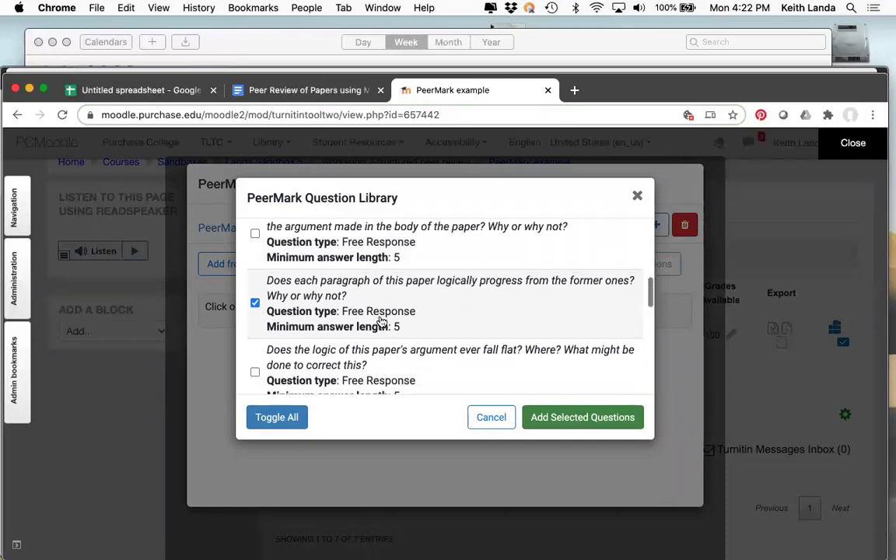
pyautogui.scroll(1, 481, 343)
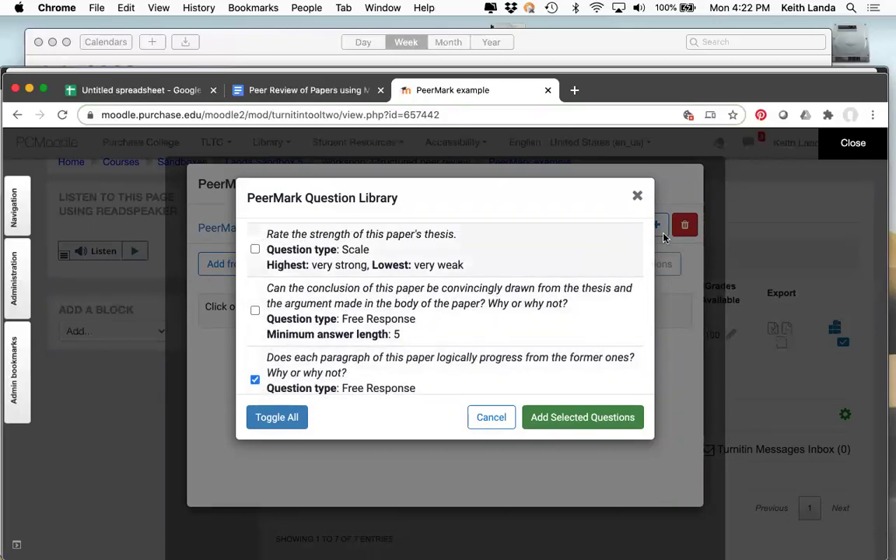
pyautogui.click(637, 195)
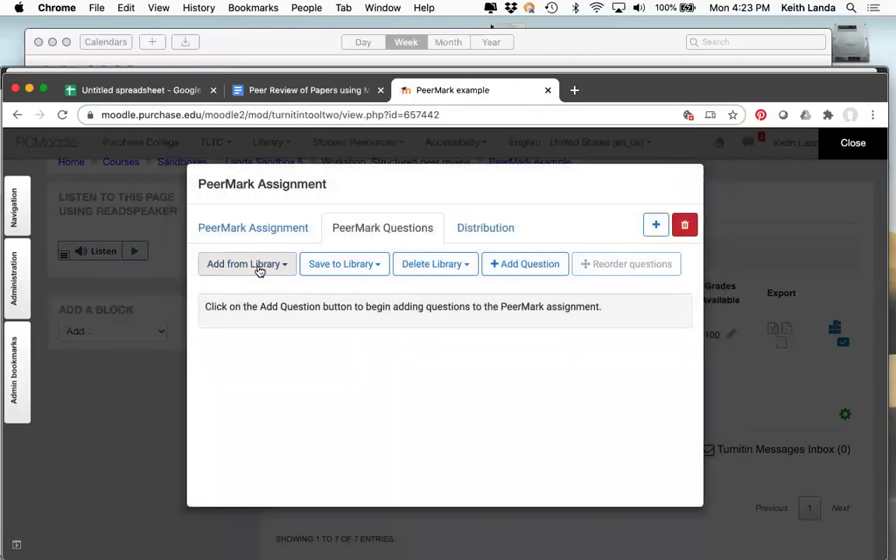
# - Add five Sample Library questions: thesis strength, paragraph progression, argument falling flat, integrating examples, use of language
pyautogui.click(260, 267)
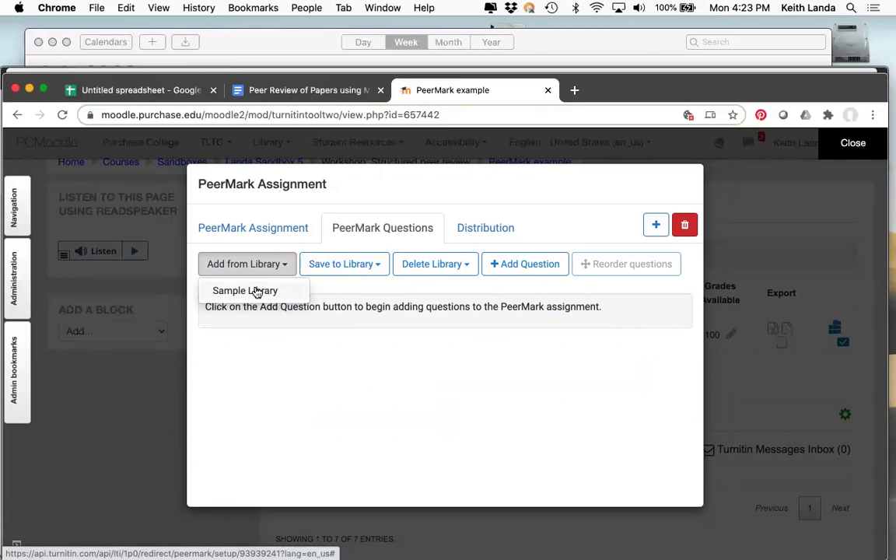
pyautogui.click(257, 291)
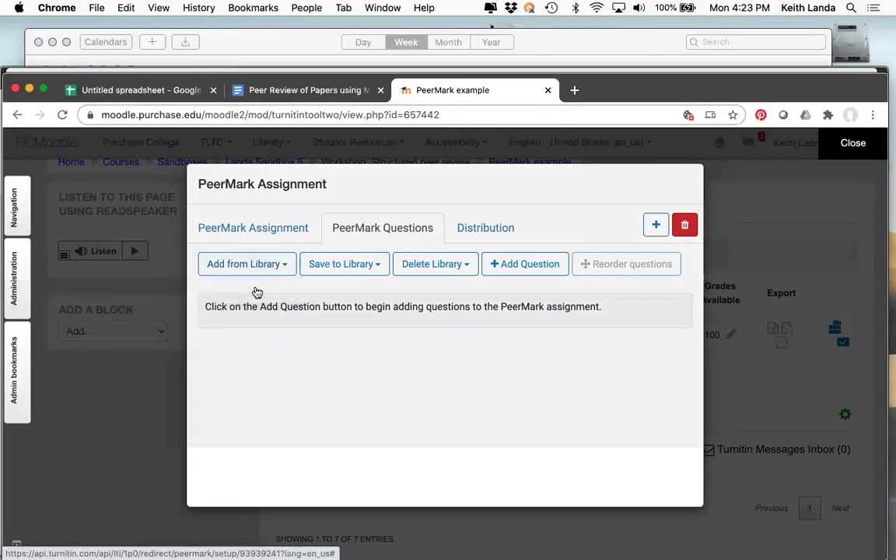
pyautogui.click(255, 250)
pyautogui.scroll(-3, 302, 260)
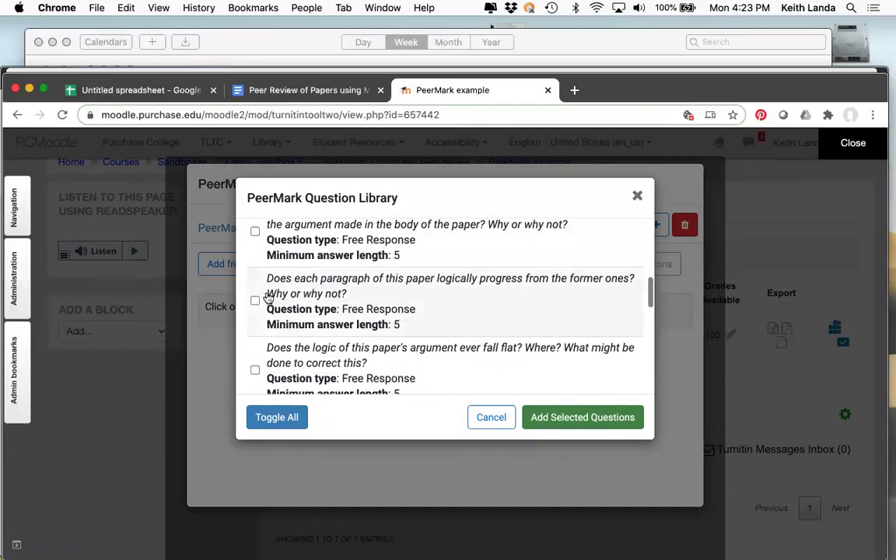
pyautogui.click(255, 301)
pyautogui.scroll(-3, 257, 300)
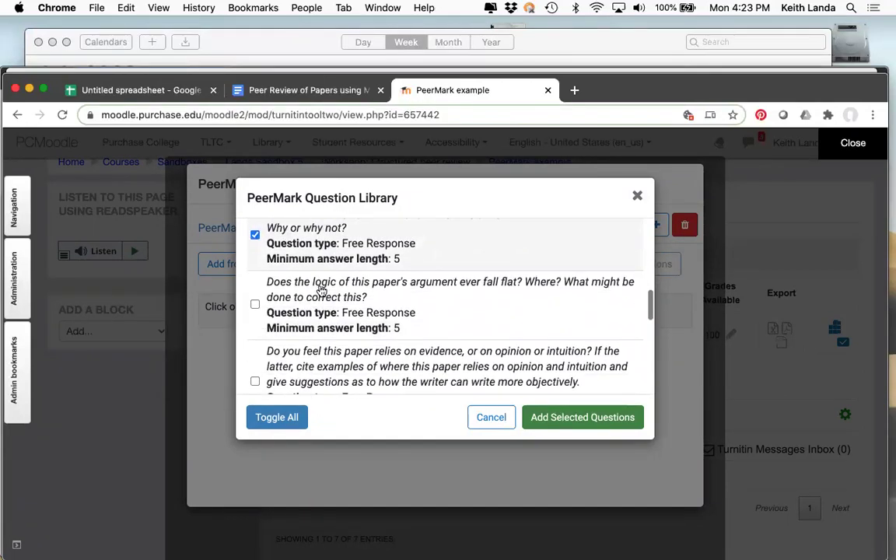
pyautogui.click(255, 301)
pyautogui.scroll(-5, 257, 311)
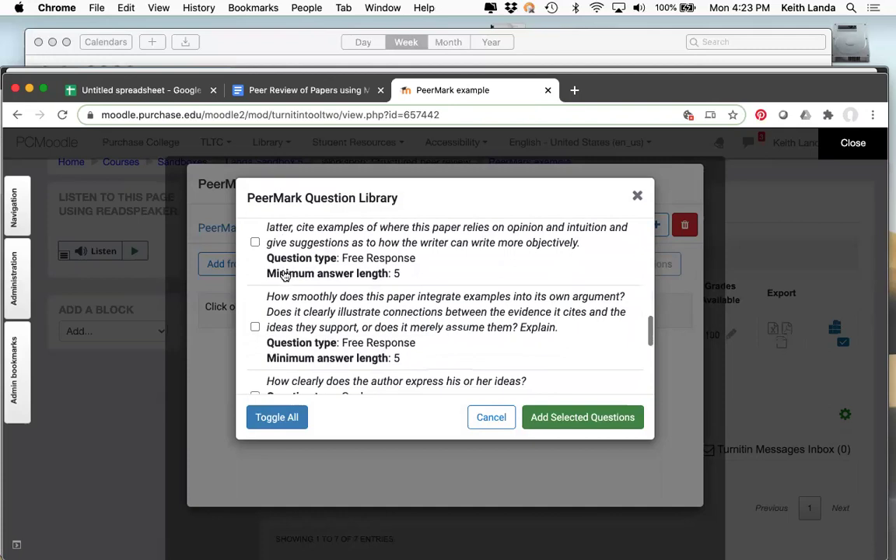
pyautogui.click(255, 322)
pyautogui.scroll(-5, 258, 315)
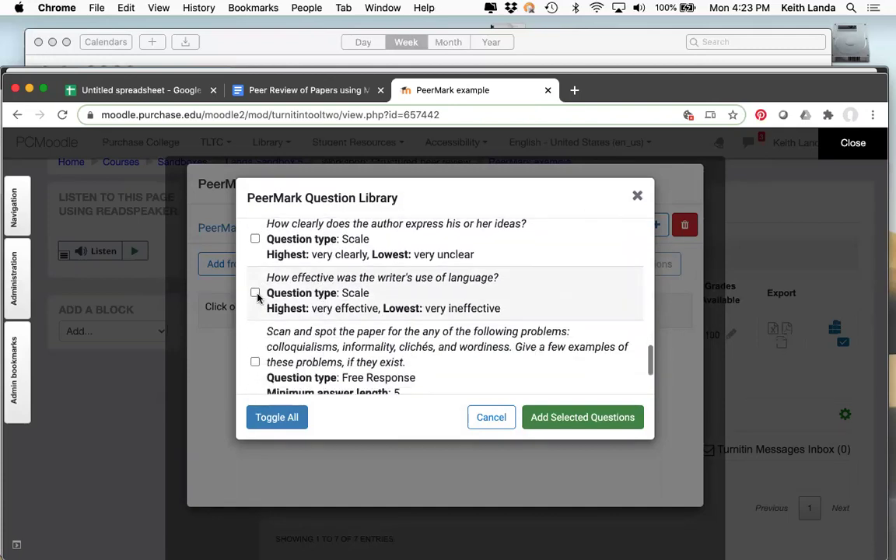
pyautogui.click(256, 293)
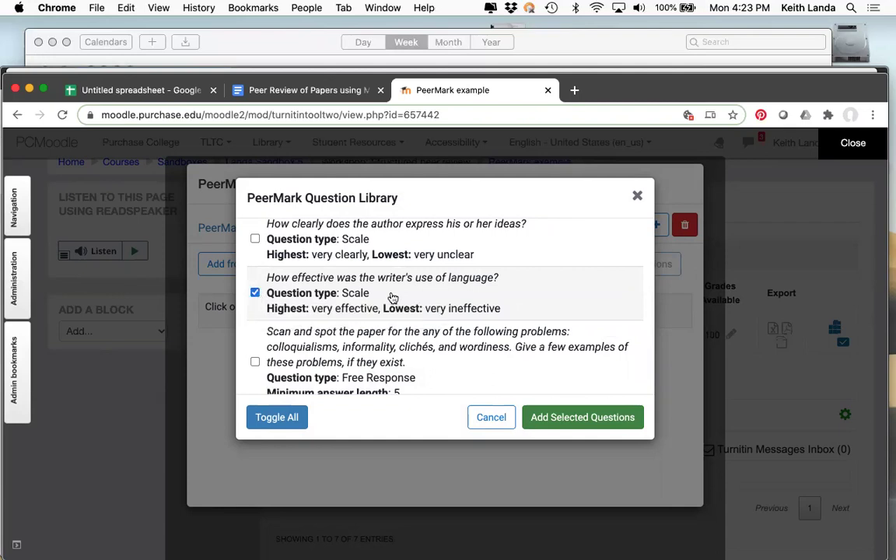
pyautogui.click(580, 417)
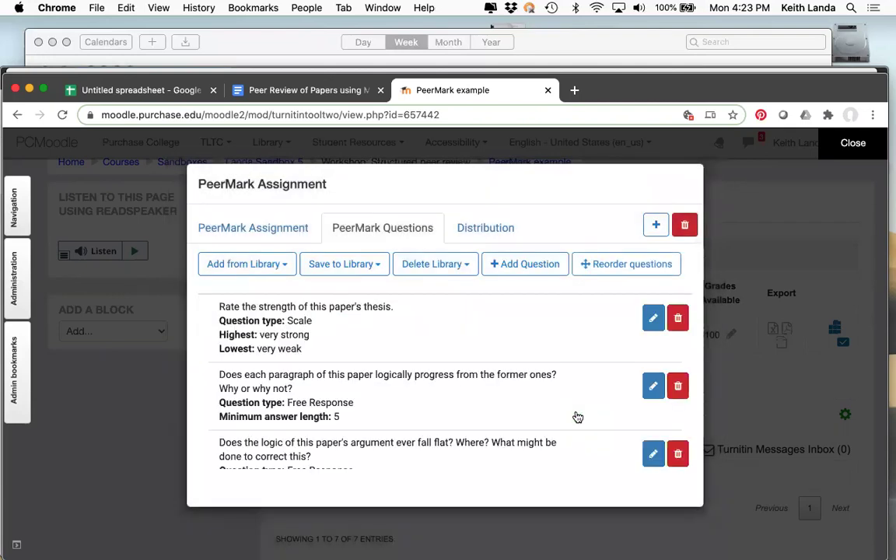
# - Check the Distribution tab, then return to the PeerMark Assignment settings and expand Additional Settings
pyautogui.click(498, 229)
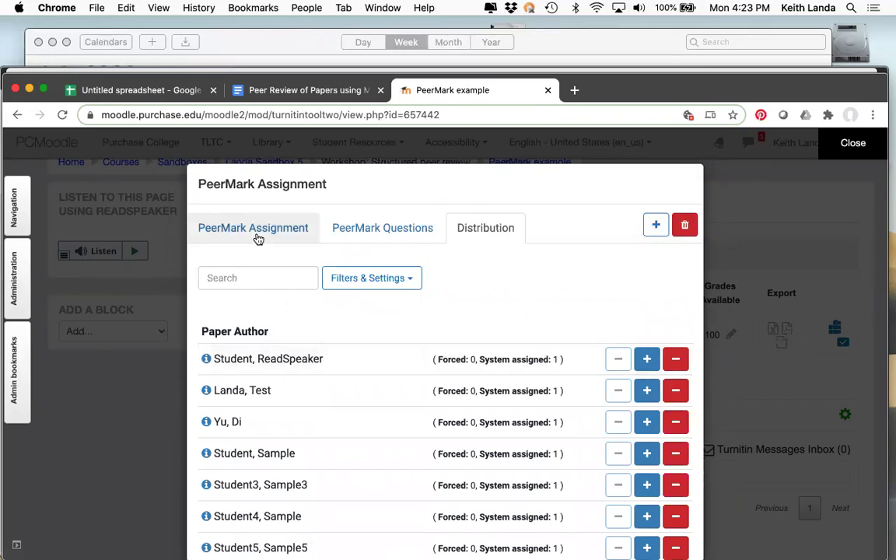
pyautogui.click(255, 231)
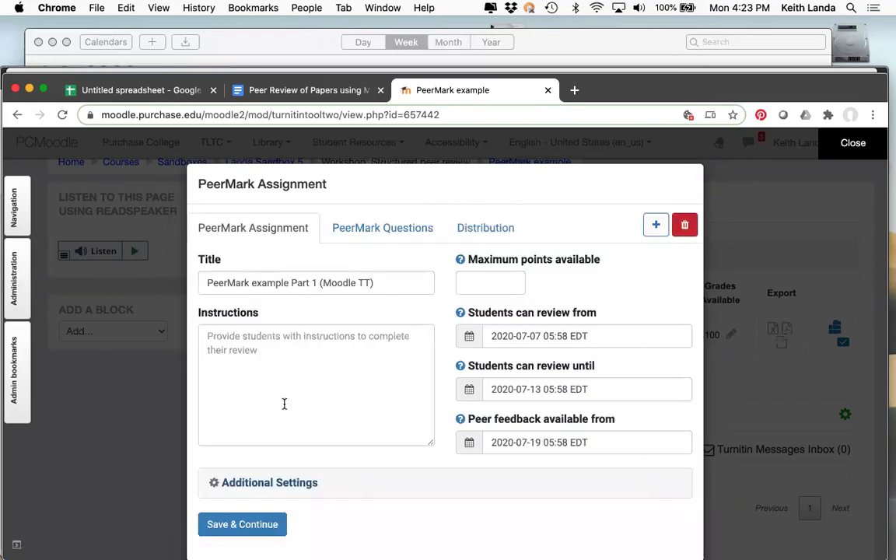
pyautogui.scroll(-1, 284, 403)
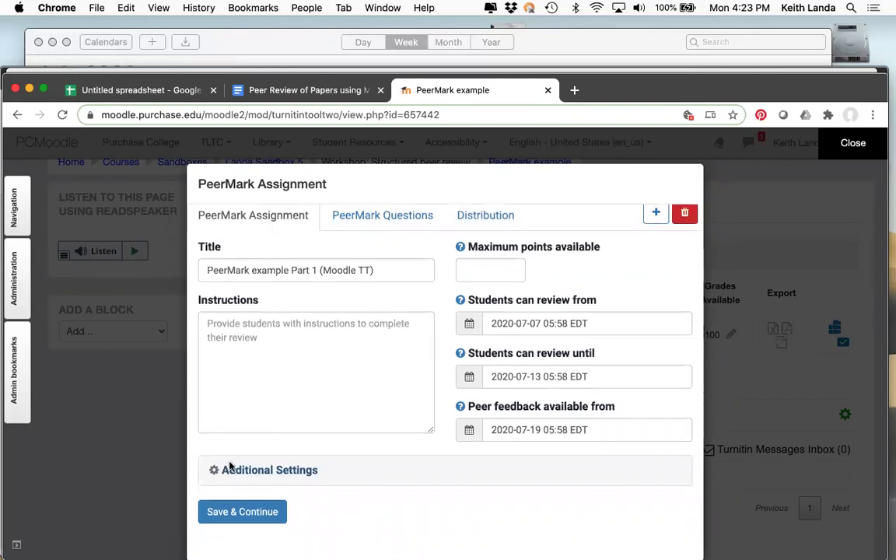
pyautogui.click(281, 477)
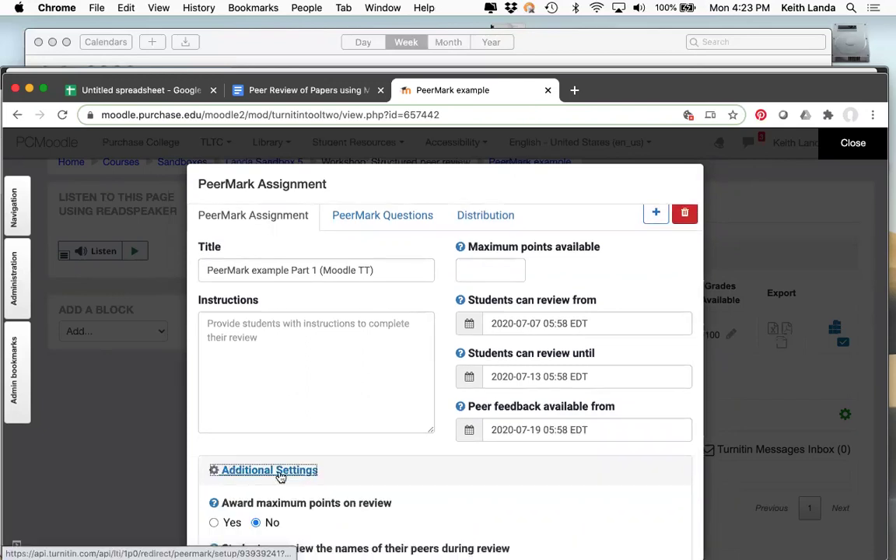
# - Save the PeerMark assignment settings and close back to the submission inbox
pyautogui.scroll(-5, 279, 476)
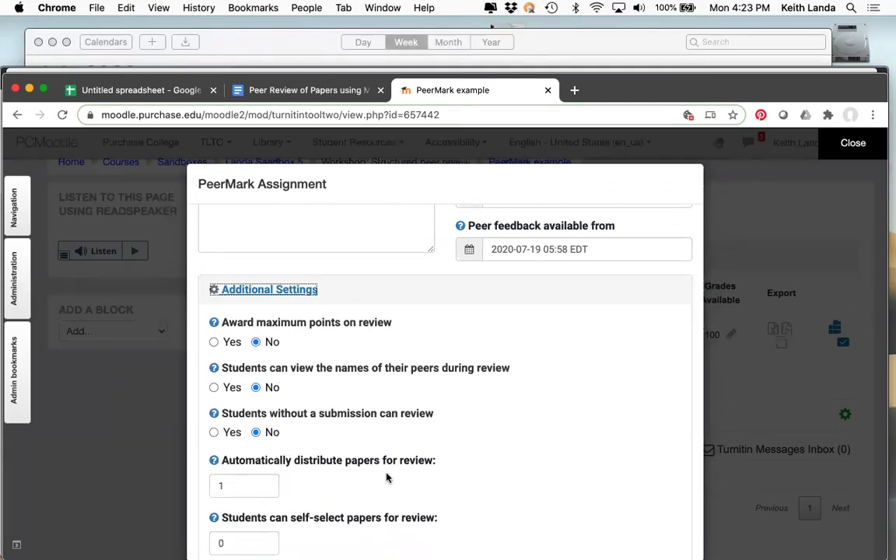
pyautogui.scroll(5, 386, 477)
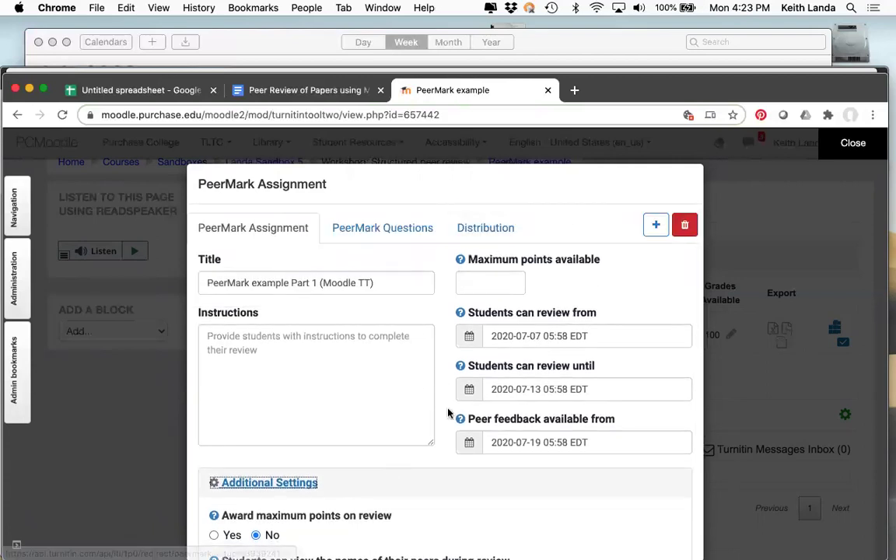
pyautogui.scroll(-6, 448, 413)
pyautogui.scroll(6, 448, 414)
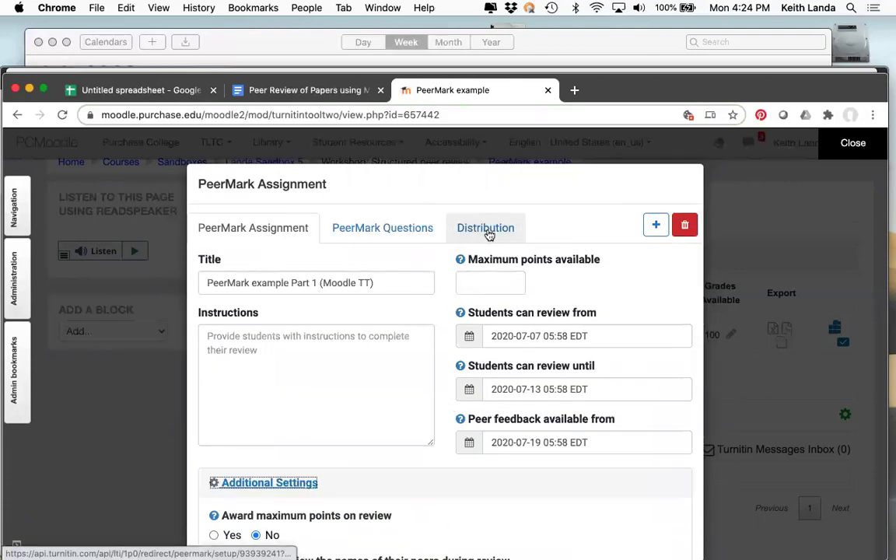
pyautogui.scroll(-6, 430, 506)
pyautogui.click(273, 518)
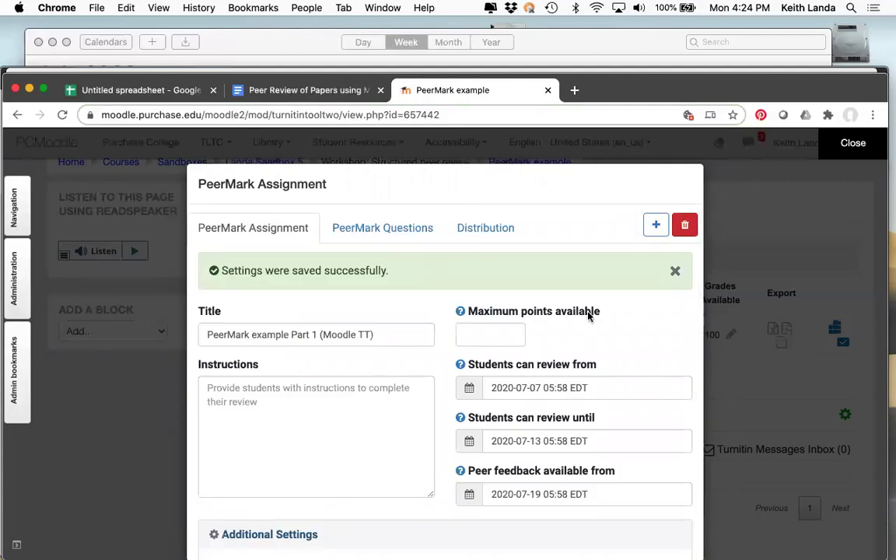
pyautogui.click(850, 143)
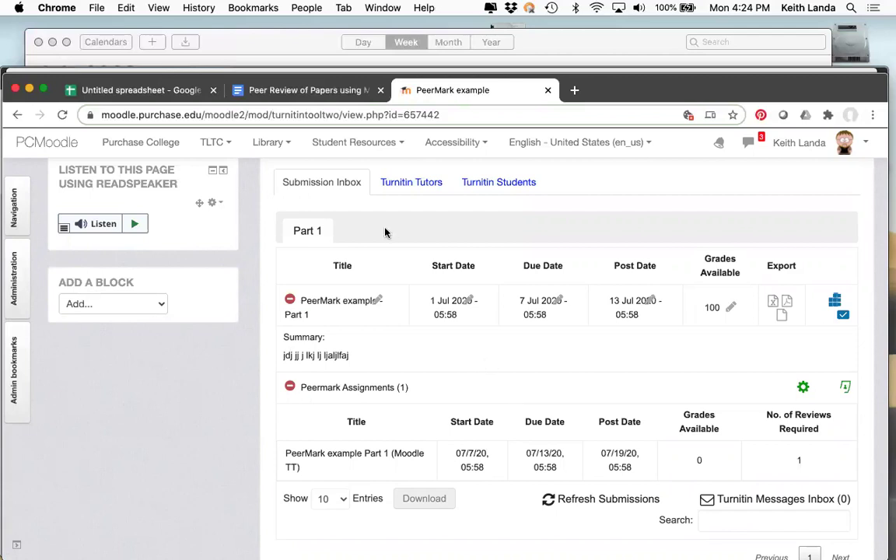
# - In the student's browser window, open the PeerMark example activity from the course page
pyautogui.press('super+Tab')
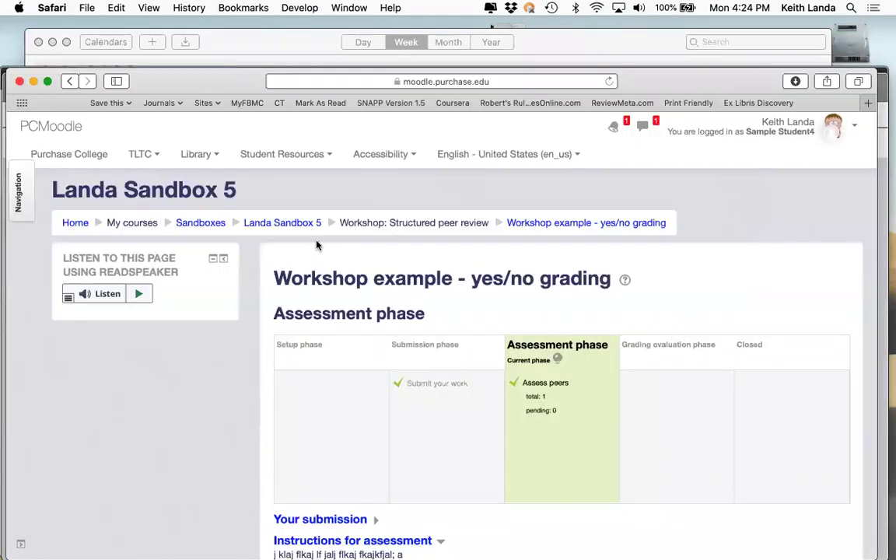
pyautogui.click(291, 224)
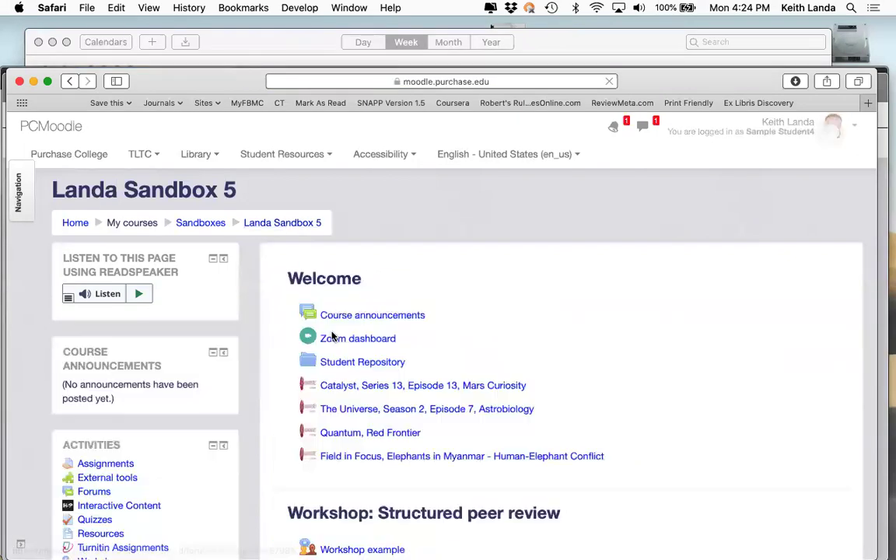
pyautogui.scroll(-5, 398, 414)
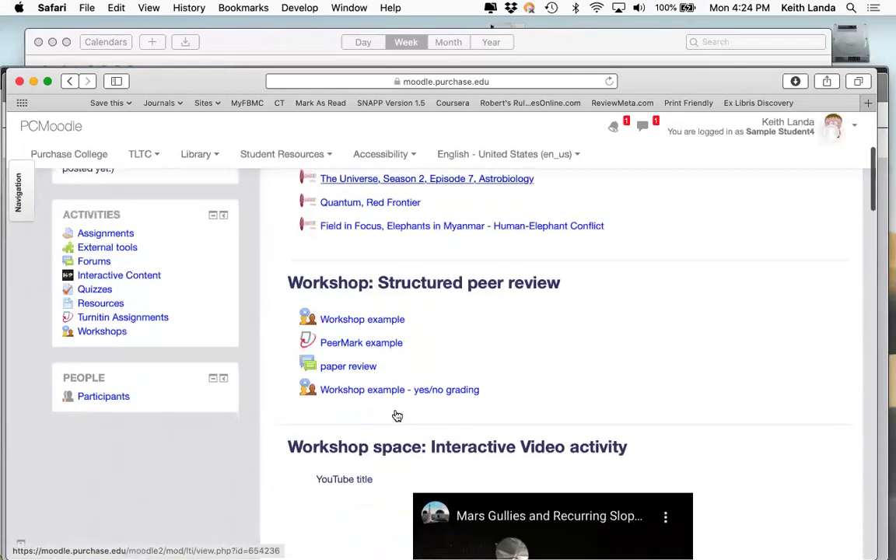
pyautogui.click(384, 326)
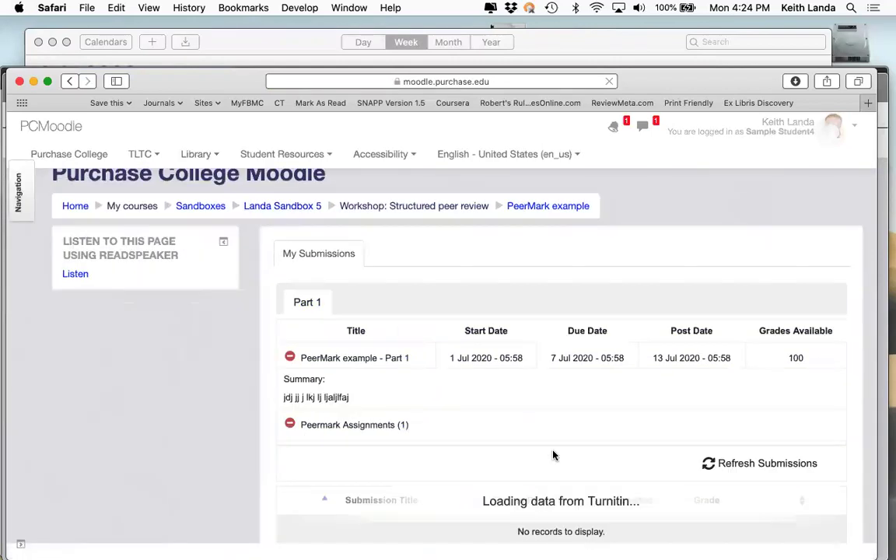
# - Scroll through the PeerMark example page, then return to the Landa Sandbox 5 course page
pyautogui.scroll(-5, 553, 455)
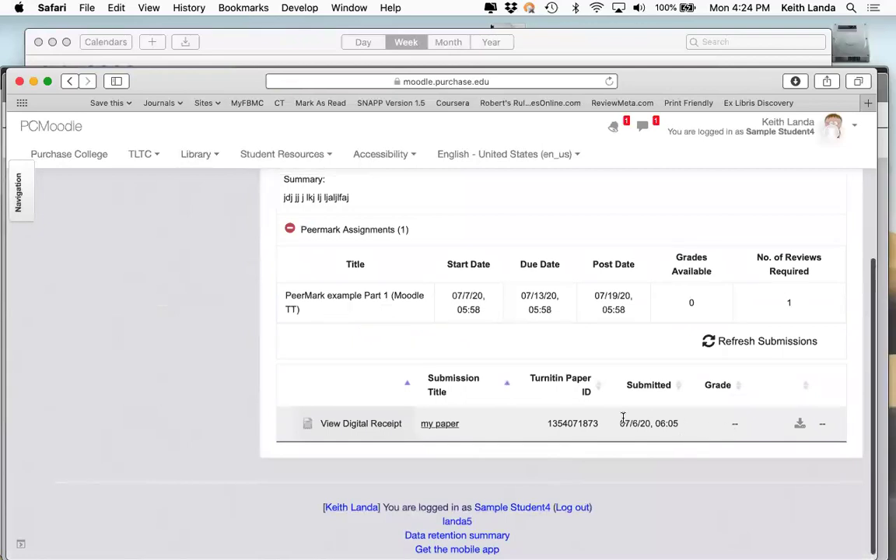
pyautogui.scroll(5, 609, 420)
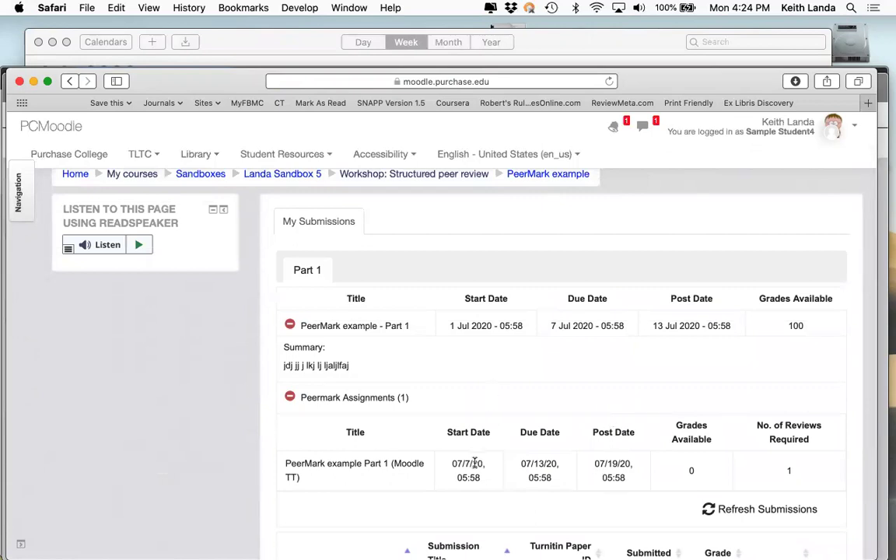
pyautogui.scroll(2, 473, 325)
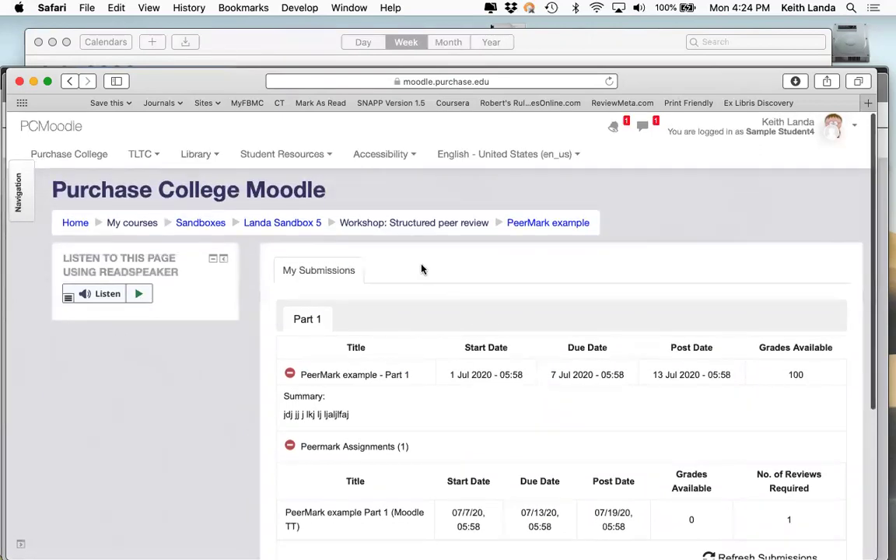
pyautogui.click(283, 225)
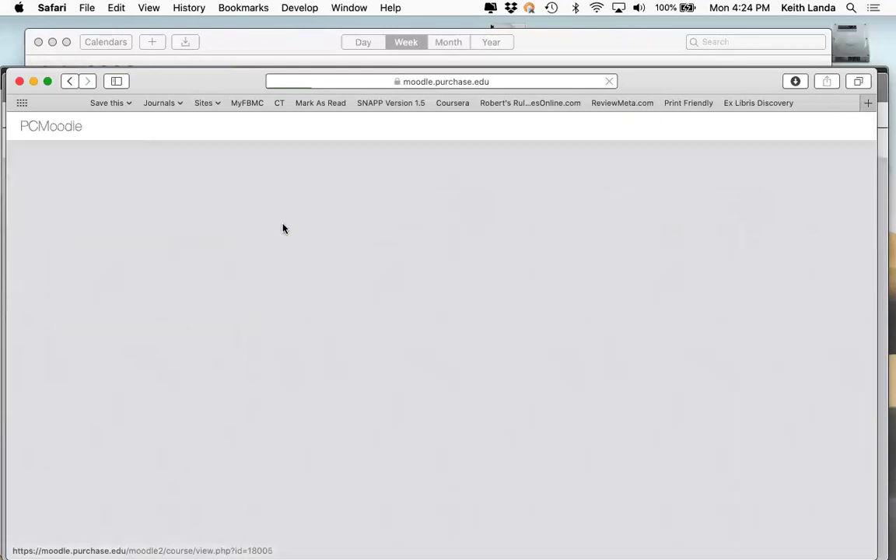
# - In the instructor's window, change the review start date to 2020-07-03, save, and close the settings
pyautogui.press('super+Tab')
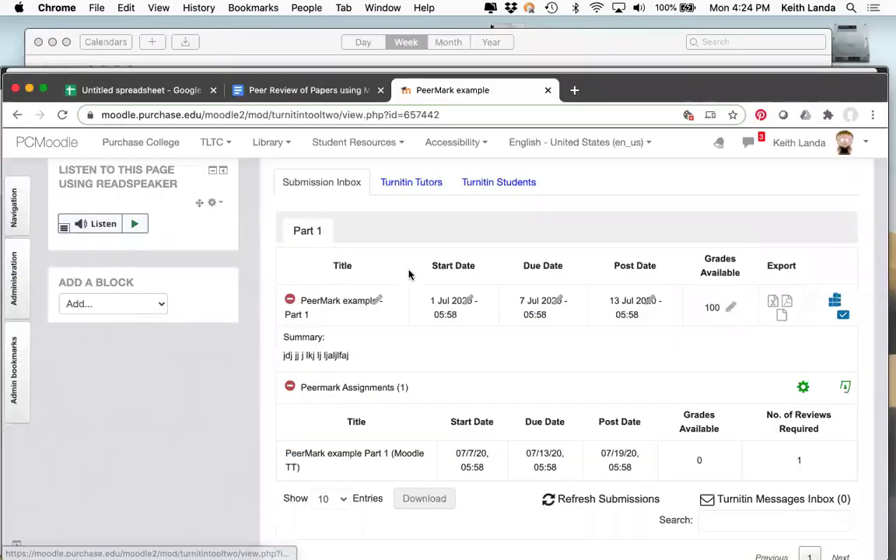
pyautogui.click(806, 388)
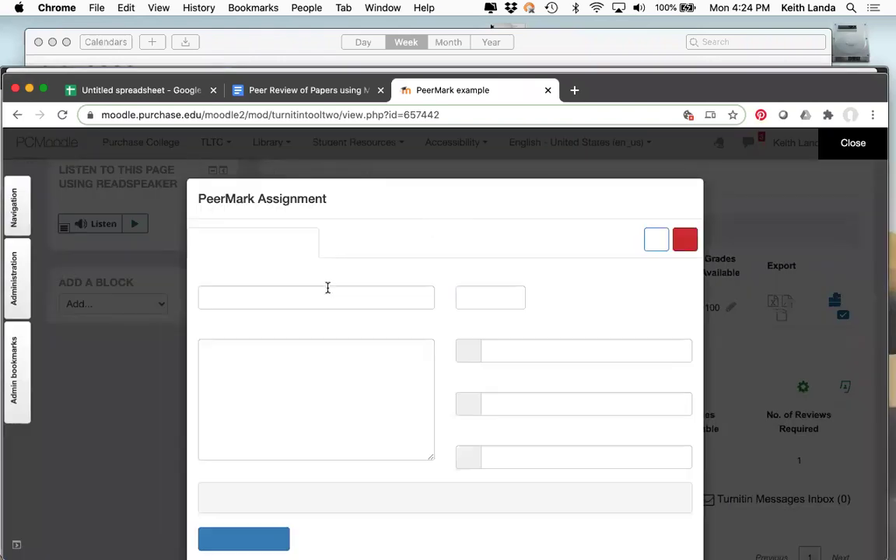
pyautogui.click(540, 351)
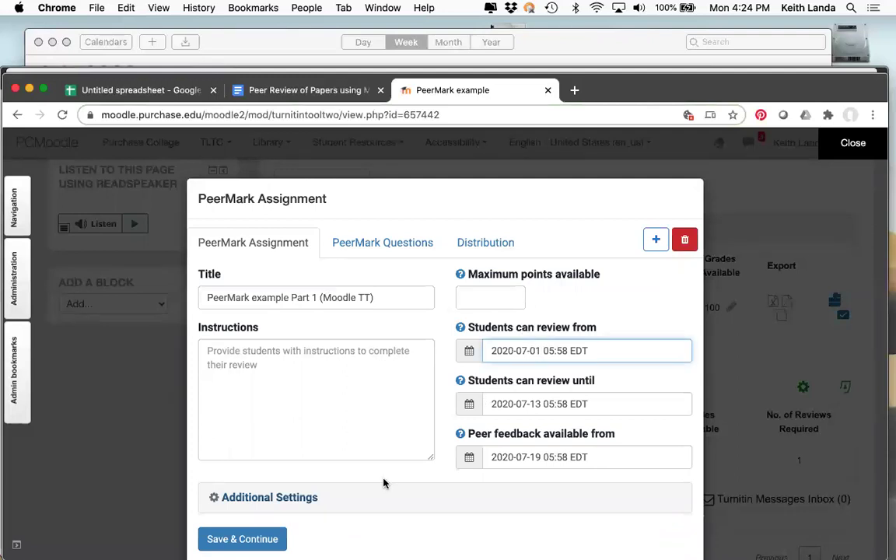
pyautogui.press('BackSpace')
pyautogui.write('3')
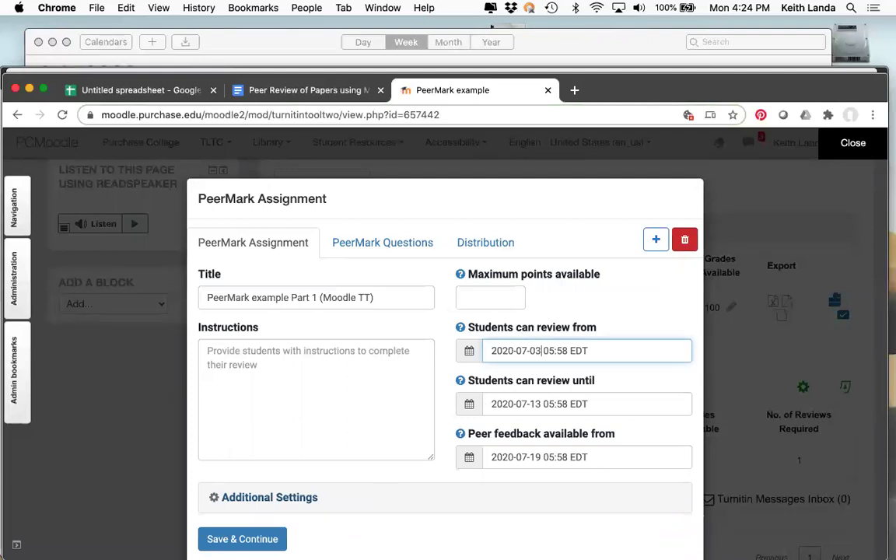
pyautogui.click(243, 538)
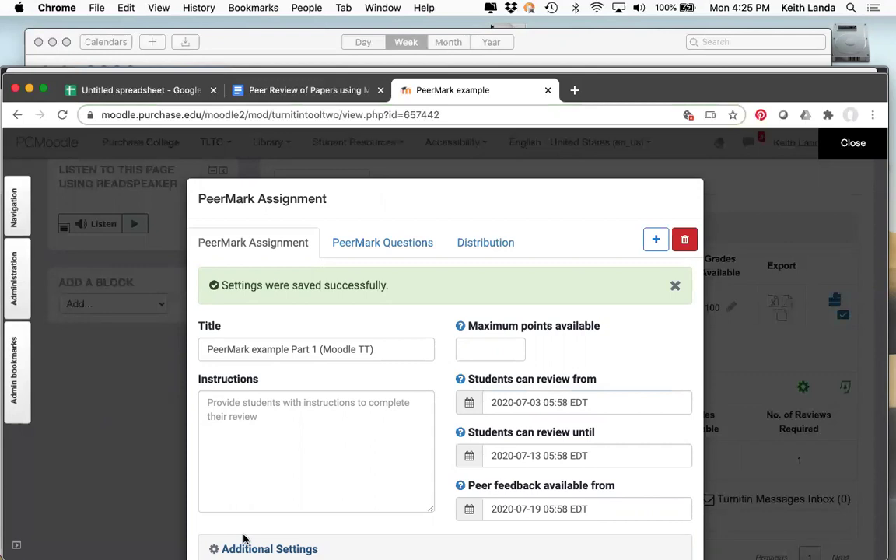
pyautogui.scroll(-2, 243, 538)
pyautogui.scroll(1, 247, 532)
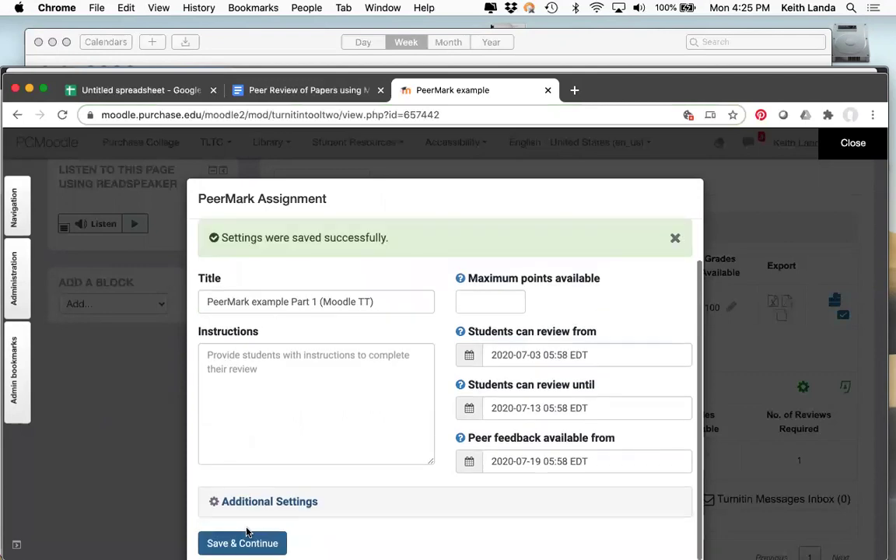
pyautogui.click(852, 150)
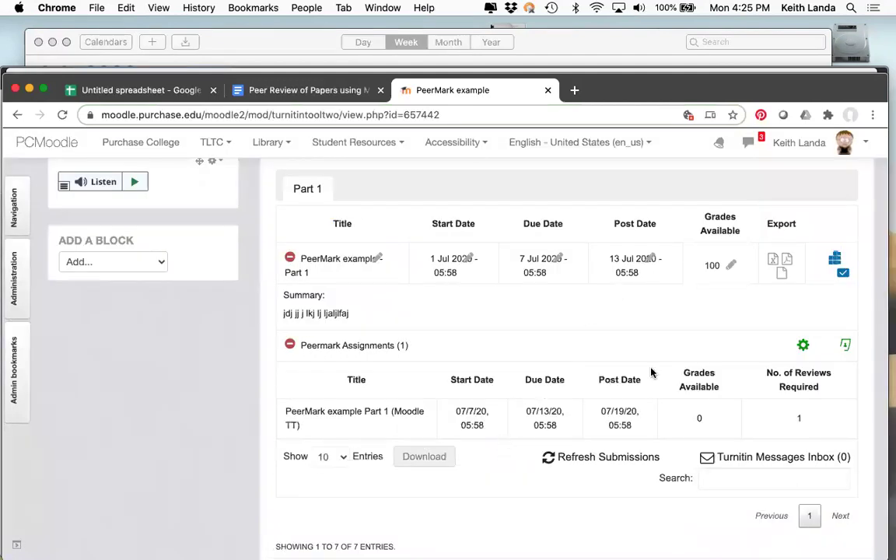
# - Reopen the PeerMark settings, save them again, and close to refresh the assignment page
pyautogui.click(803, 345)
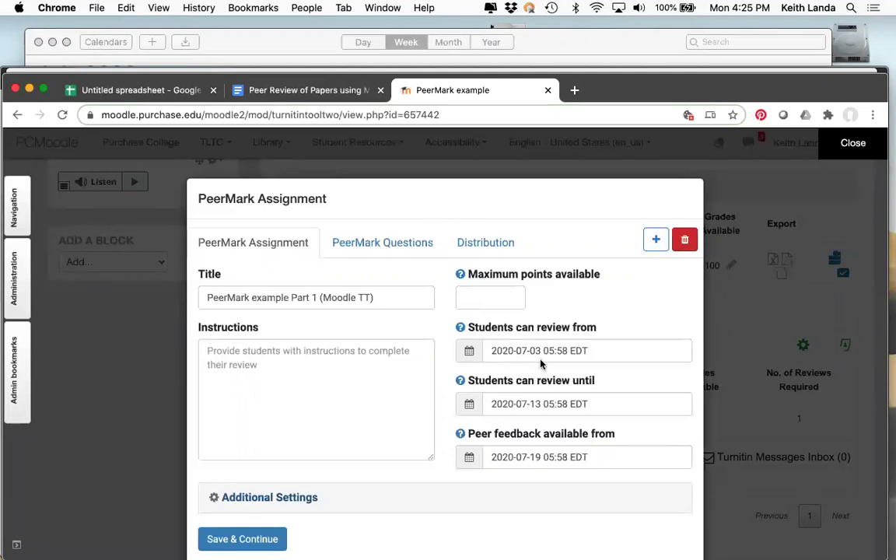
pyautogui.click(237, 539)
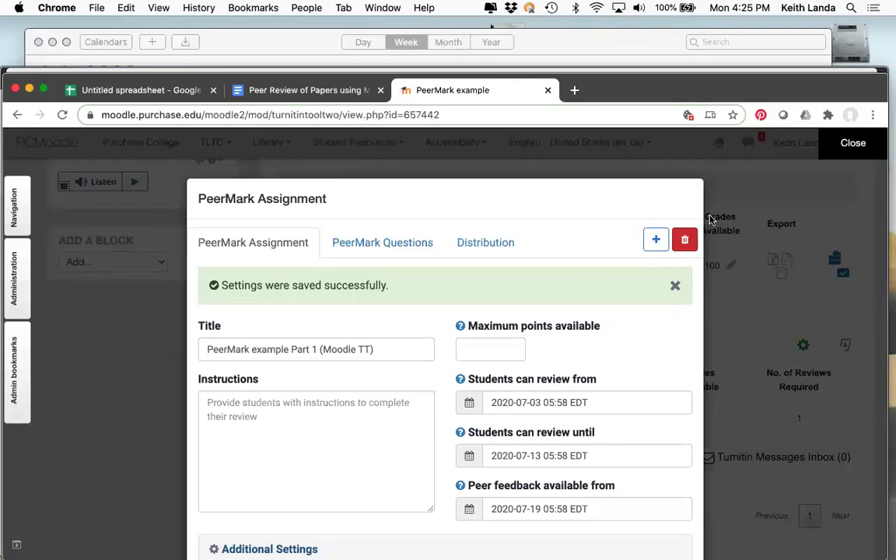
pyautogui.click(853, 144)
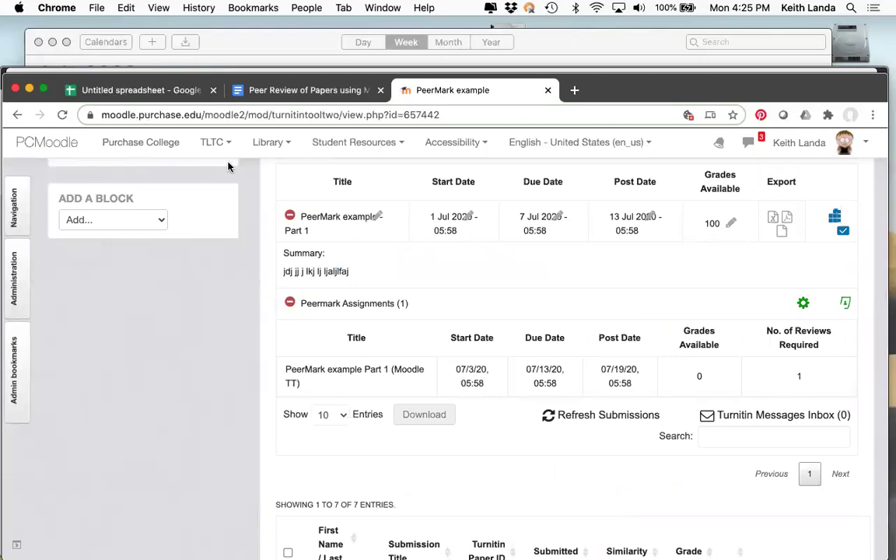
# - In the student's browser, open the PeerMark example assignment and its PeerMark Reviews list
pyautogui.press('super+Tab')
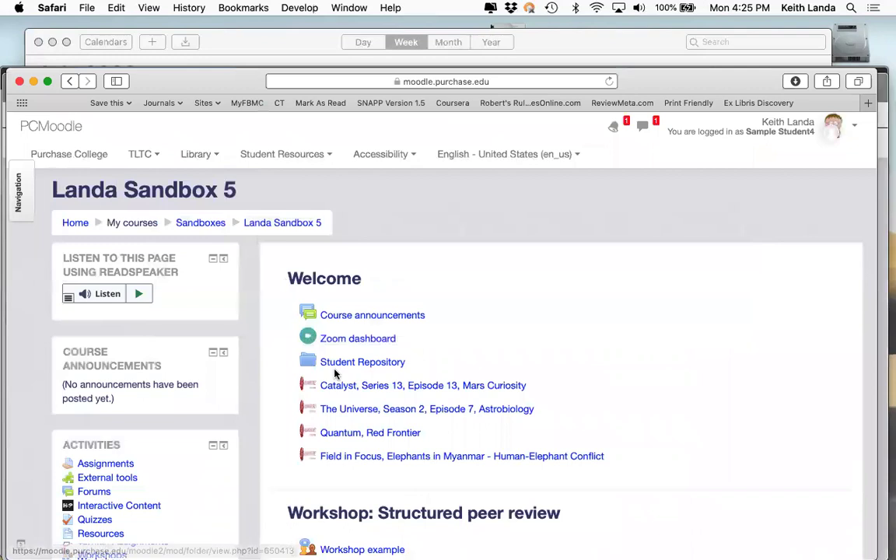
pyautogui.scroll(-5, 332, 371)
pyautogui.scroll(1, 333, 372)
pyautogui.scroll(2, 336, 376)
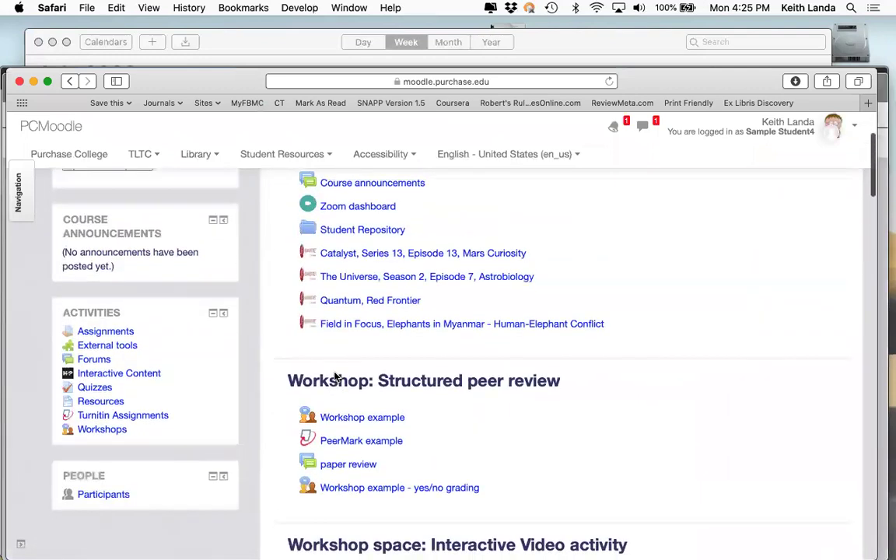
pyautogui.scroll(-1, 322, 370)
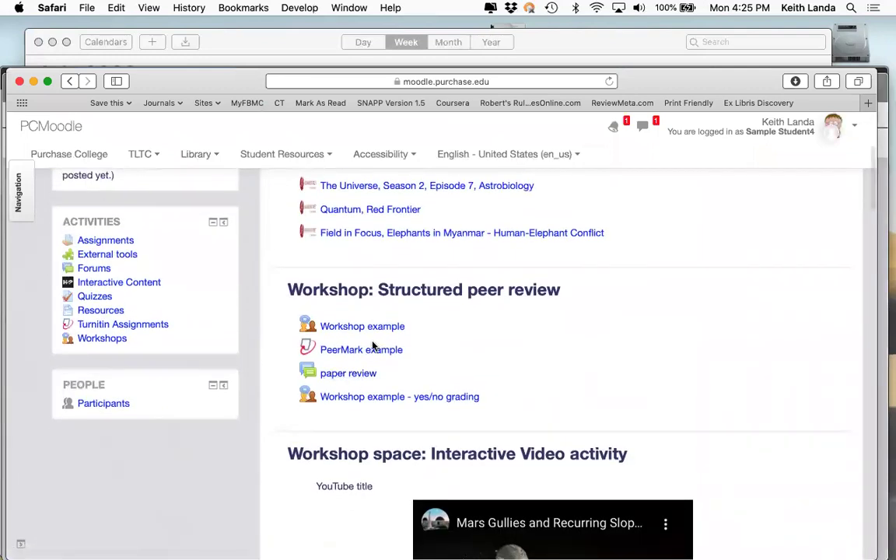
pyautogui.click(365, 352)
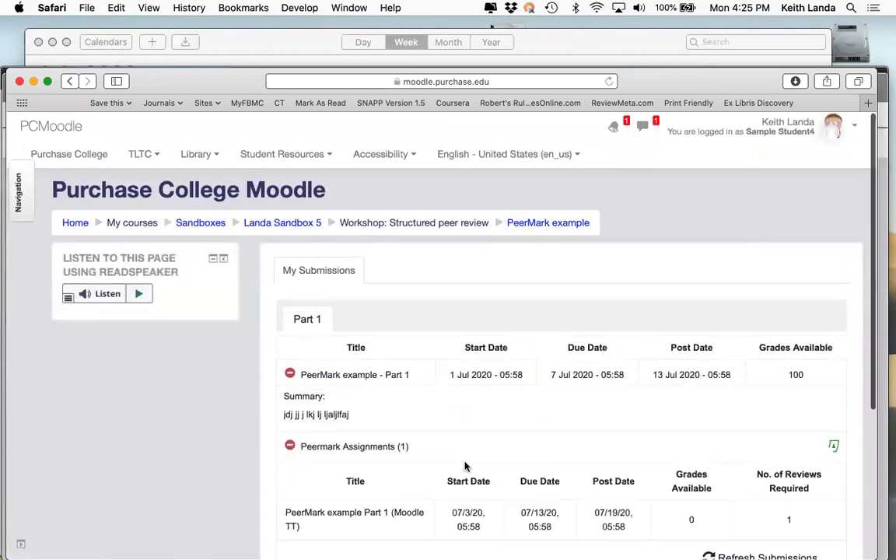
pyautogui.scroll(-1, 545, 455)
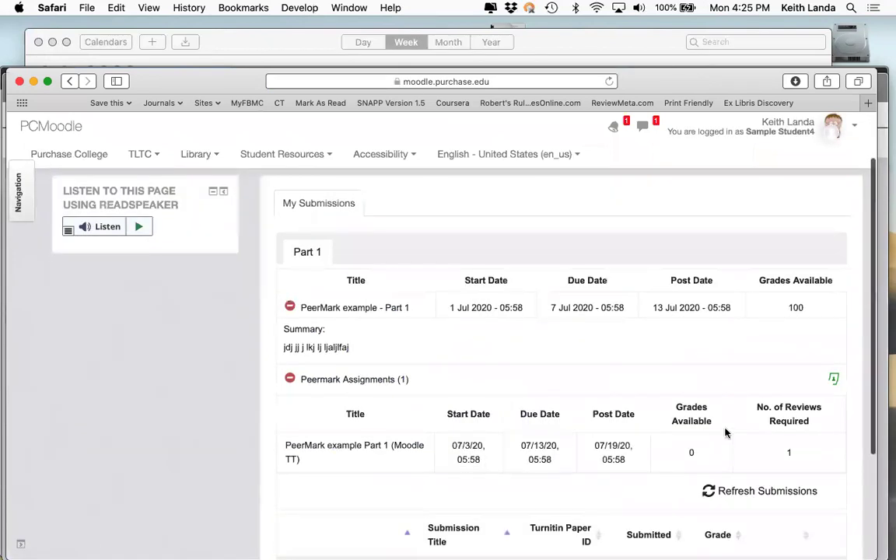
pyautogui.click(835, 381)
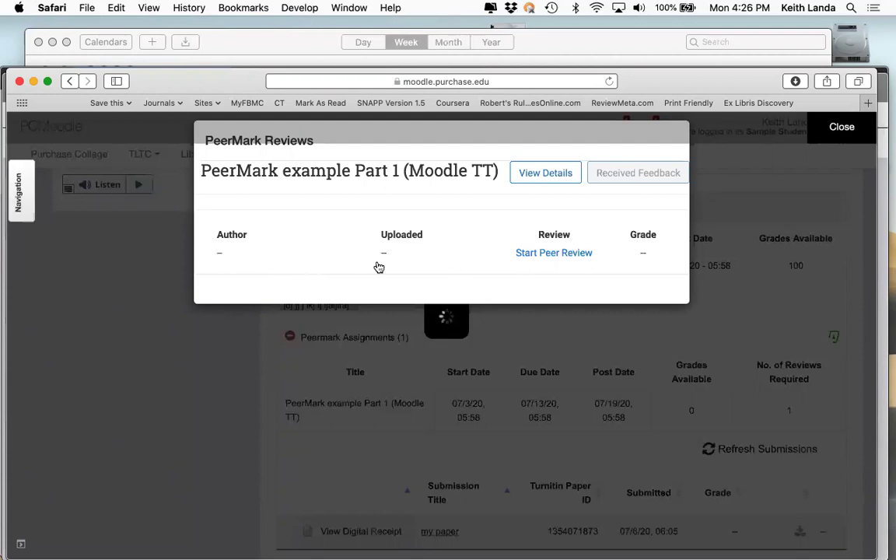
# - Try to start the peer review, then close the Turnitin login prompt and the reviews list
pyautogui.click(543, 254)
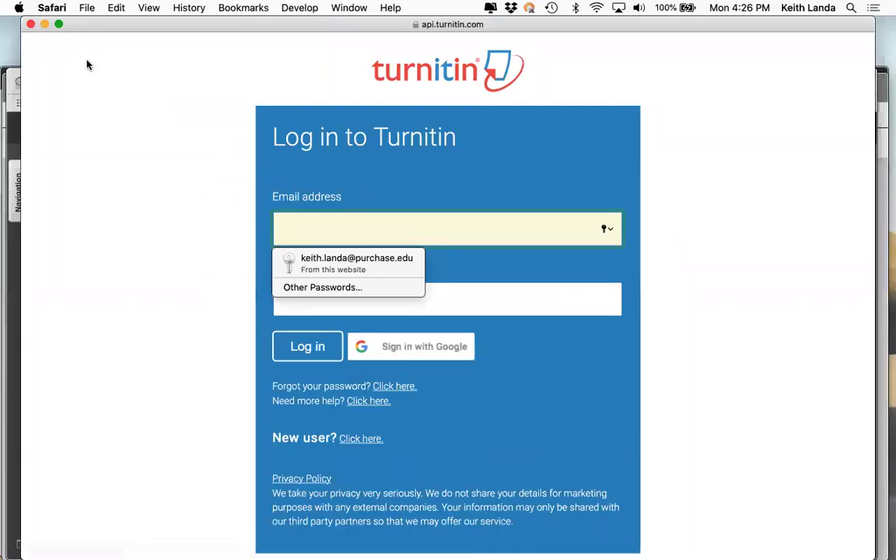
pyautogui.click(31, 24)
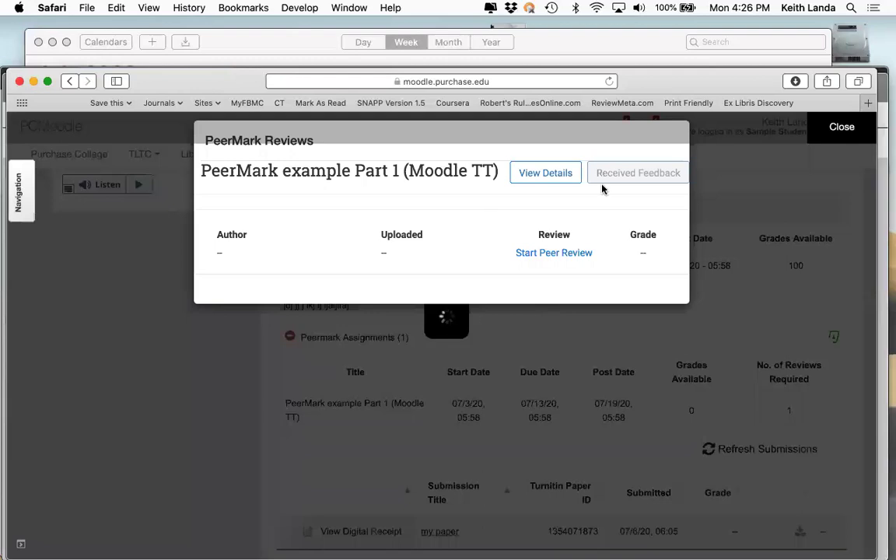
pyautogui.click(842, 127)
pyautogui.scroll(3, 516, 235)
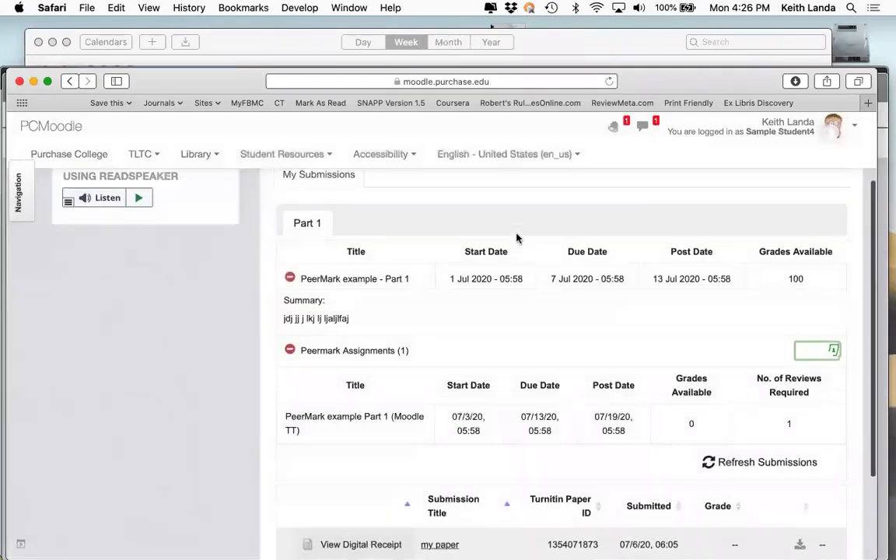
pyautogui.press('super+Tab')
pyautogui.press('super+Tab')
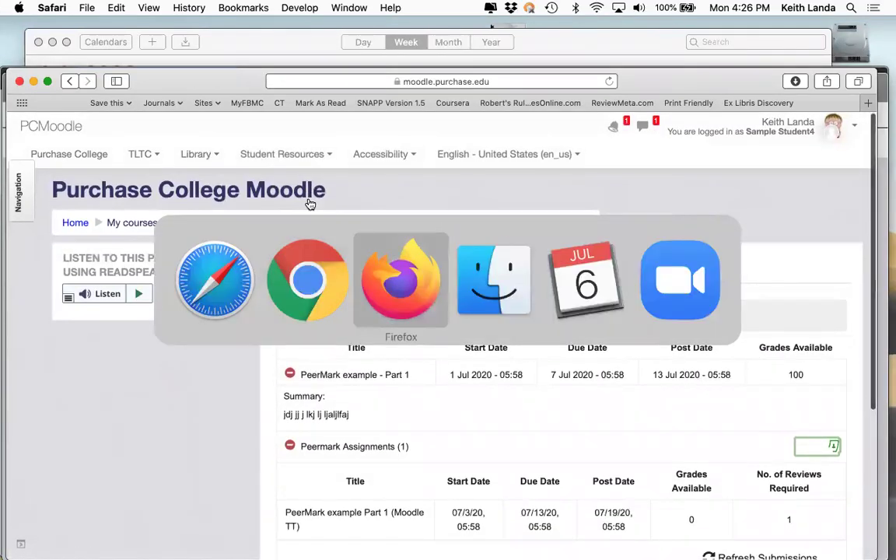
# - As the second student, go from Landa Sandbox 5 to PeerMark example and start the assigned peer review
pyautogui.scroll(4, 384, 294)
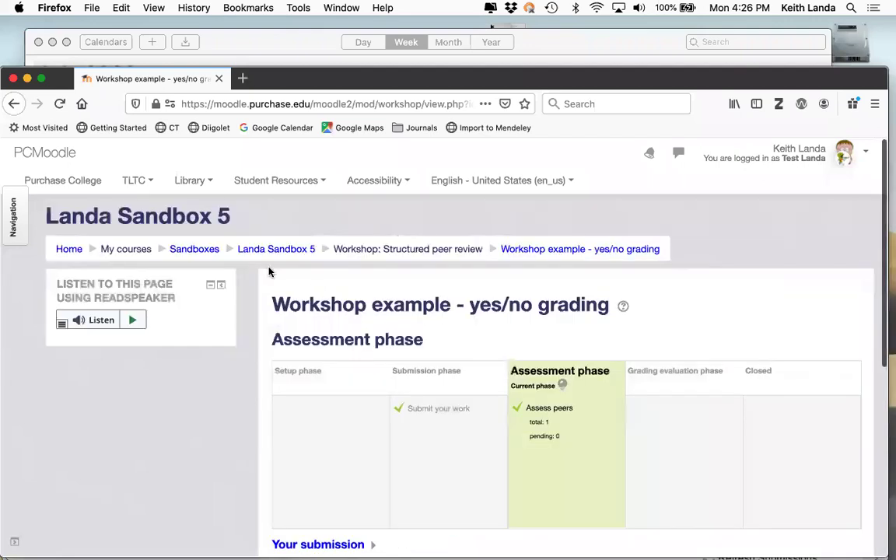
pyautogui.click(277, 260)
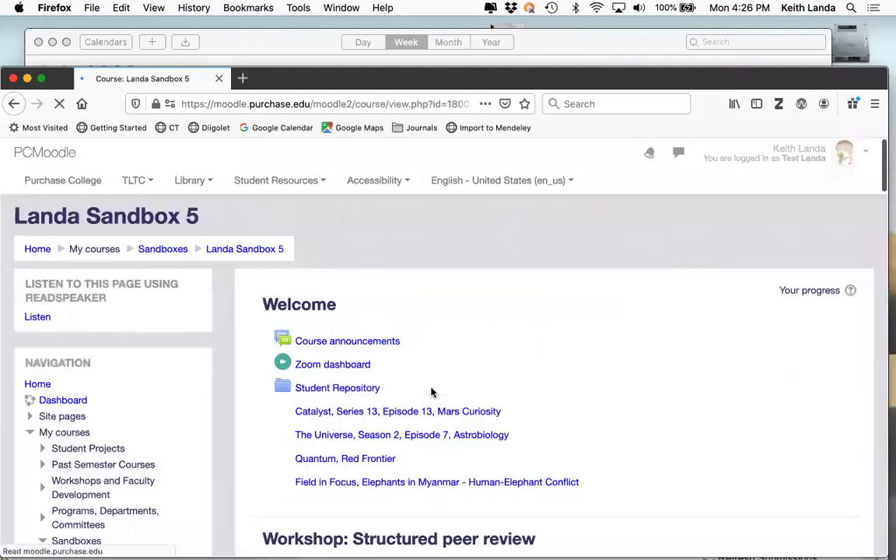
pyautogui.scroll(-5, 433, 391)
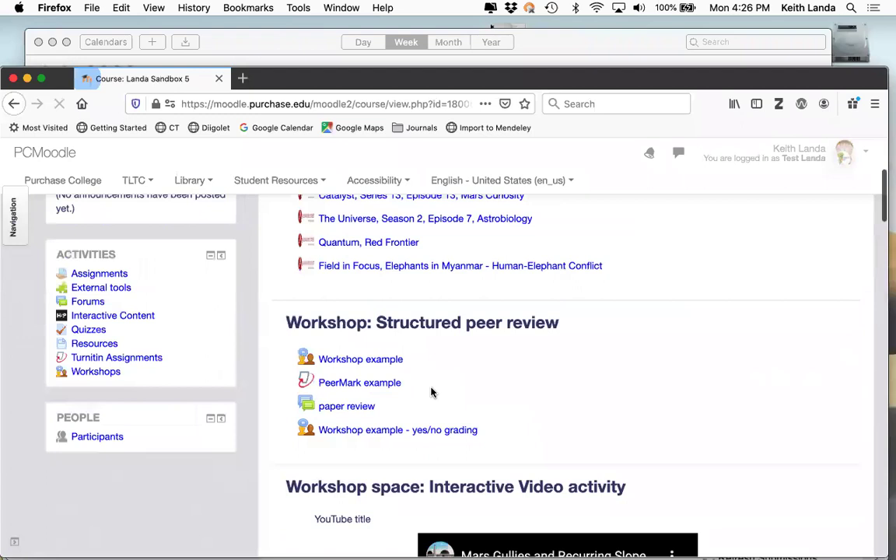
pyautogui.click(382, 327)
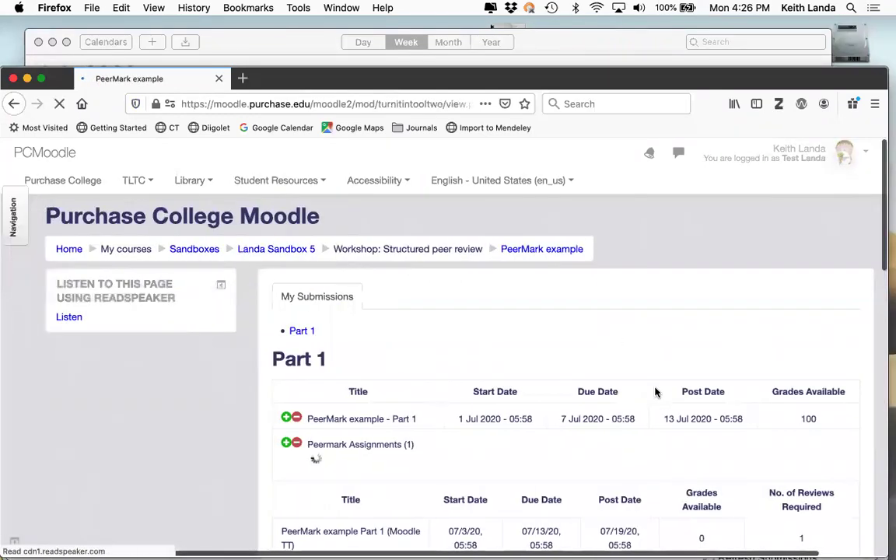
pyautogui.scroll(-3, 656, 393)
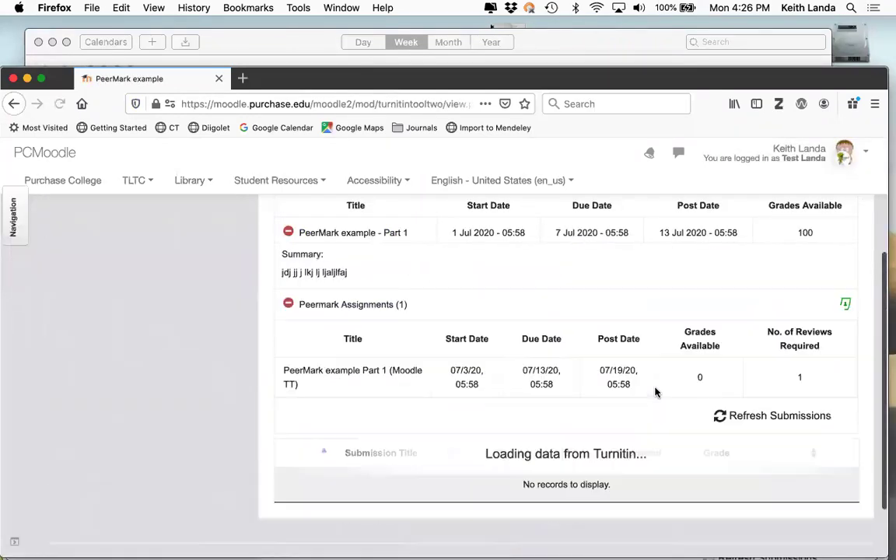
pyautogui.click(847, 304)
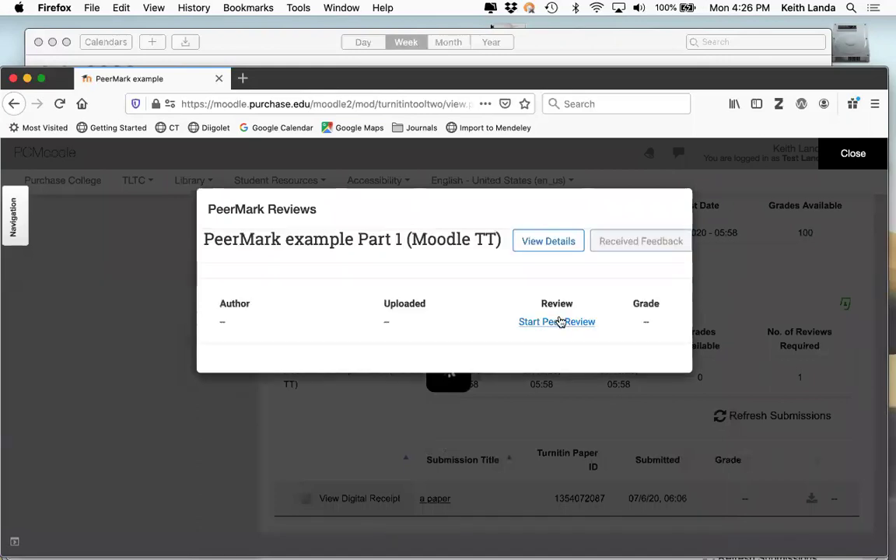
pyautogui.click(557, 321)
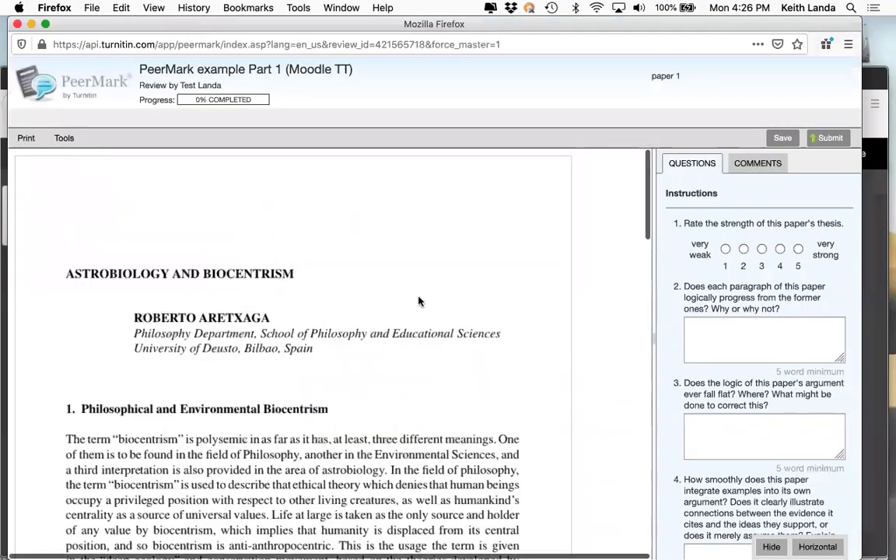
# - Add and save a placeholder inline comment at 'polysemic' in the paper's first paragraph
pyautogui.scroll(-5, 723, 330)
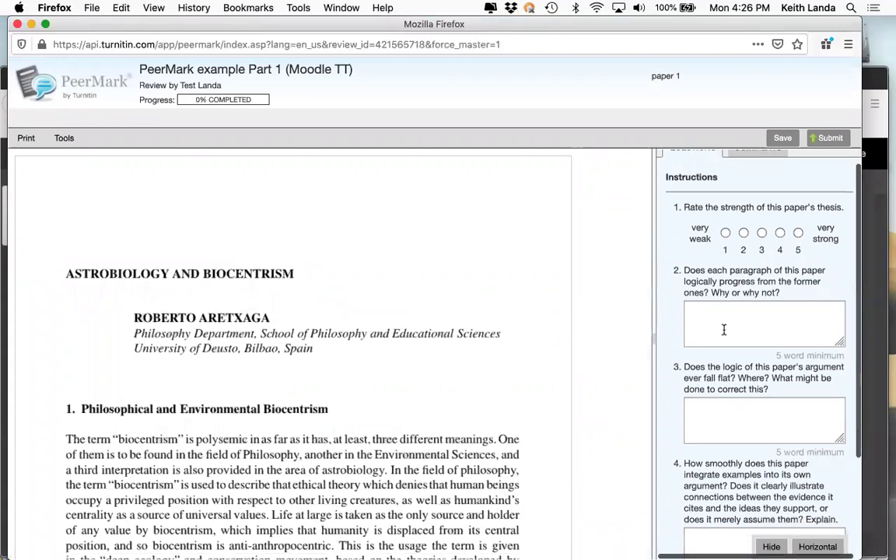
pyautogui.scroll(5, 724, 330)
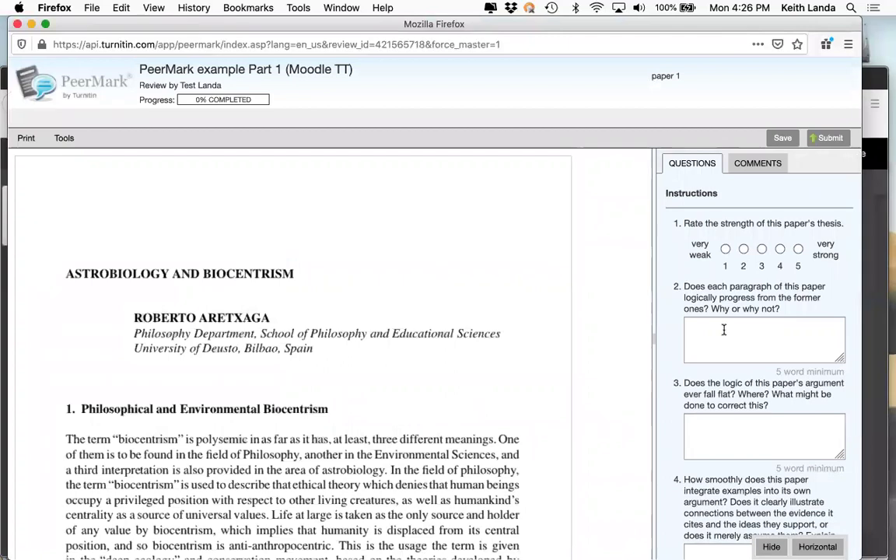
pyautogui.scroll(-3, 723, 331)
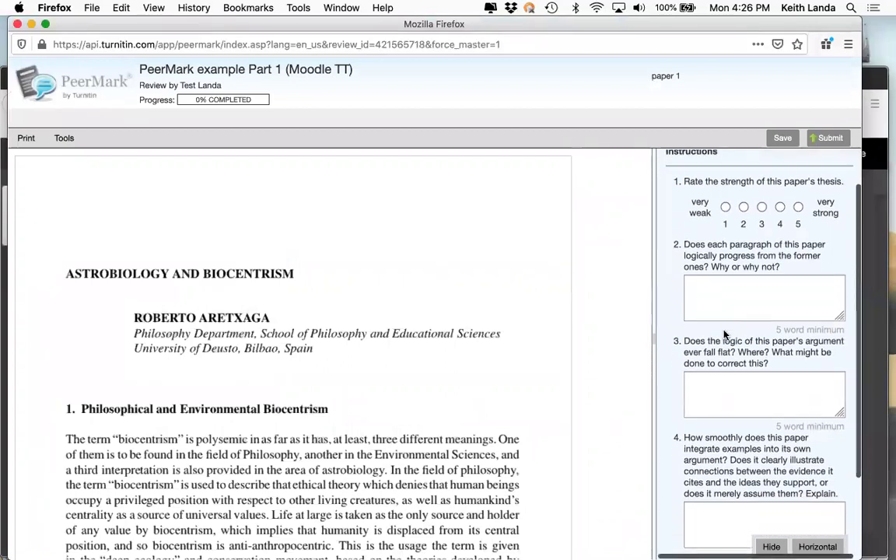
pyautogui.scroll(-2, 724, 333)
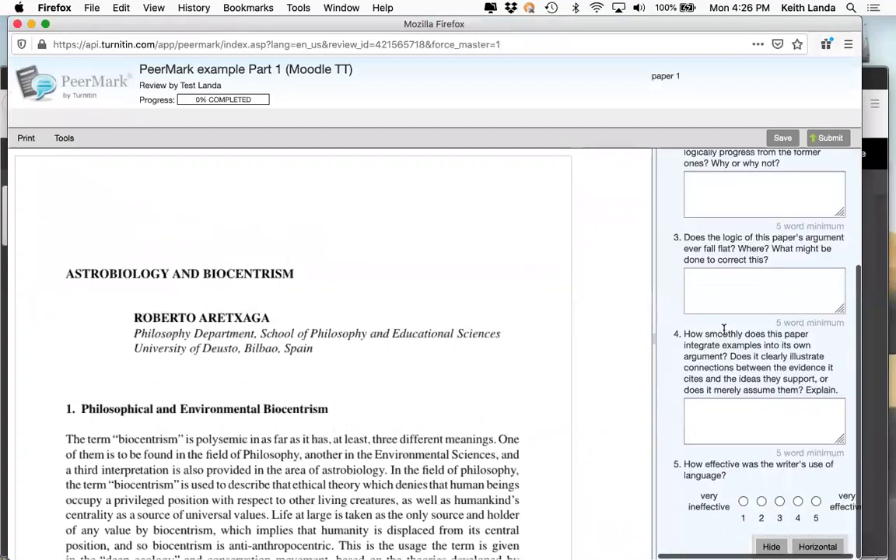
pyautogui.scroll(5, 723, 331)
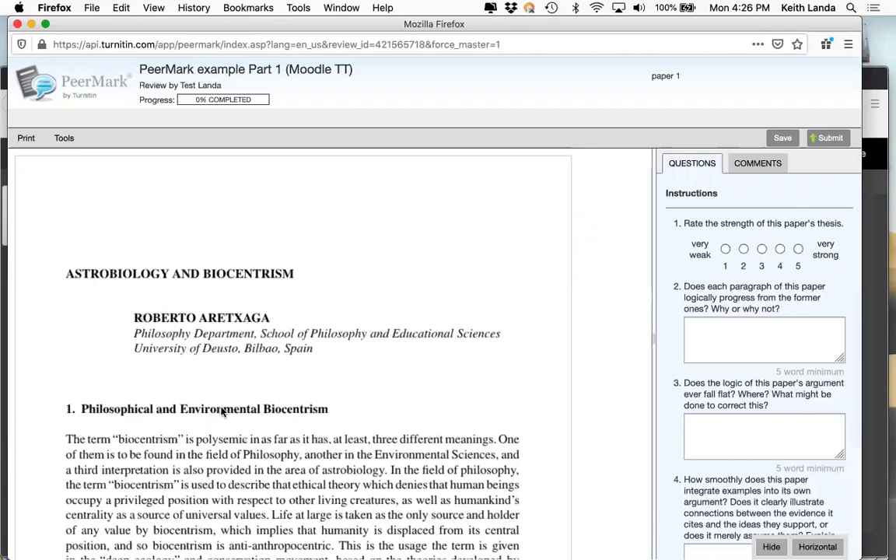
pyautogui.scroll(-2, 146, 370)
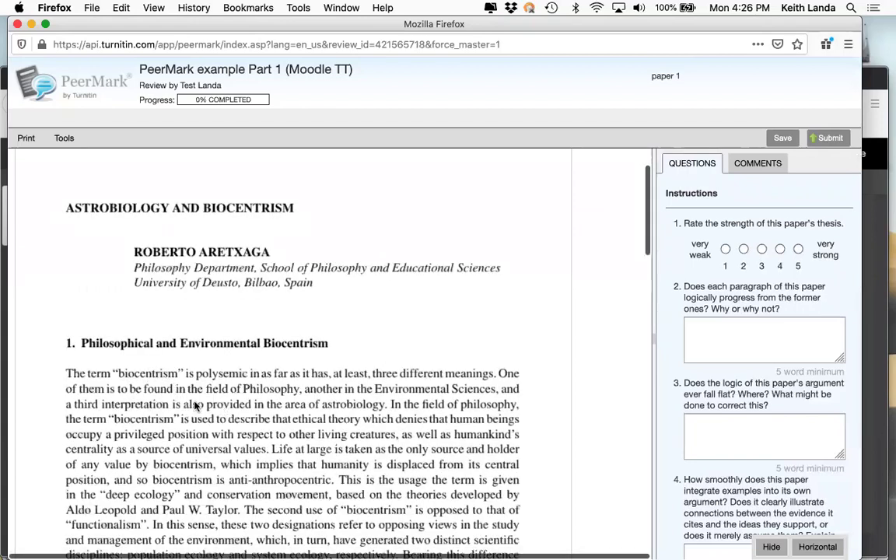
pyautogui.click(224, 363)
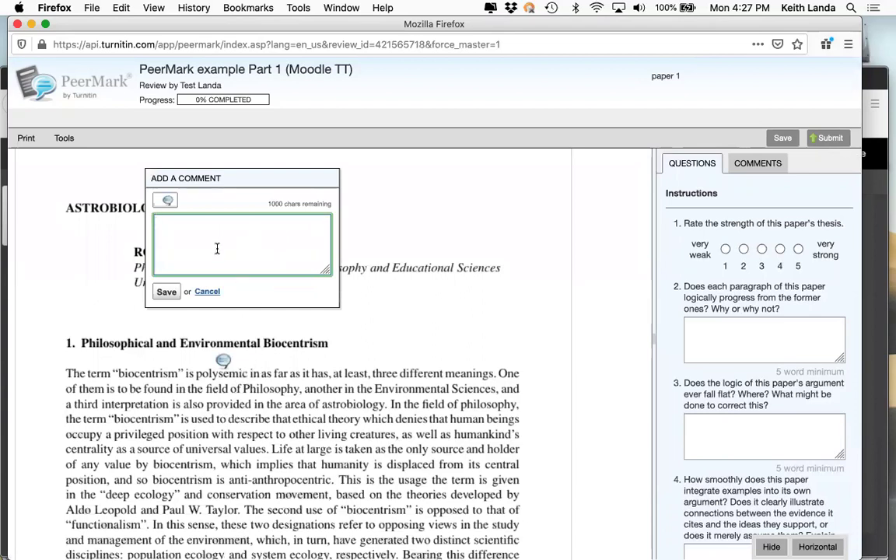
pyautogui.write('I alkfj lajlfjalfj alj flajl fjalj flajlfjaljlfajl')
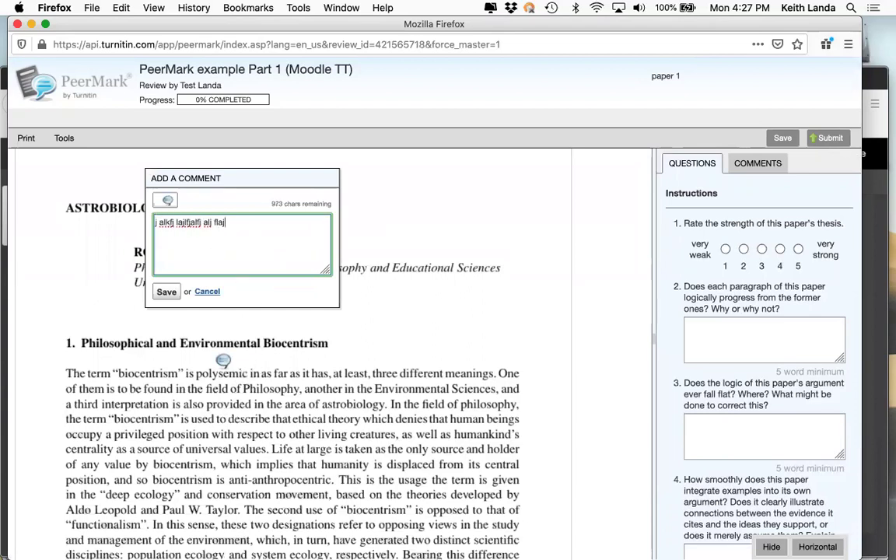
pyautogui.click(166, 292)
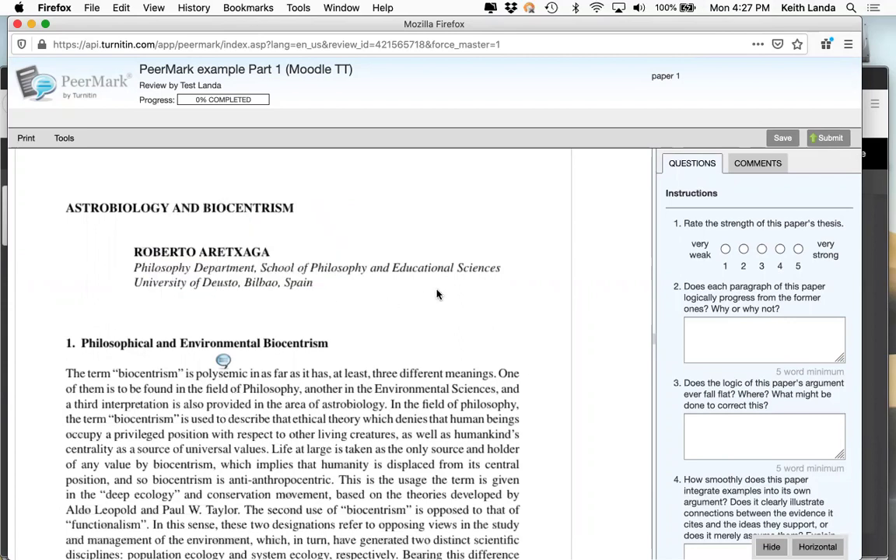
# - Rate the thesis 3, give placeholder answers to questions 2–4, and rate language use 5
pyautogui.click(763, 249)
pyautogui.click(747, 337)
pyautogui.write('jaj flajflj alf jal jflajlfj al jflkajfajfa jlf jaljlfa jl;faj')
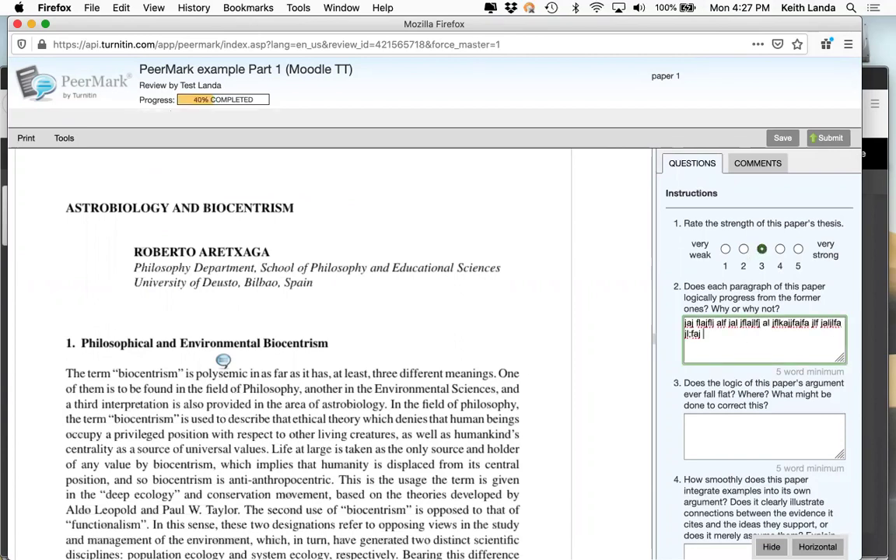
pyautogui.click(756, 428)
pyautogui.write('flajlk jalj ')
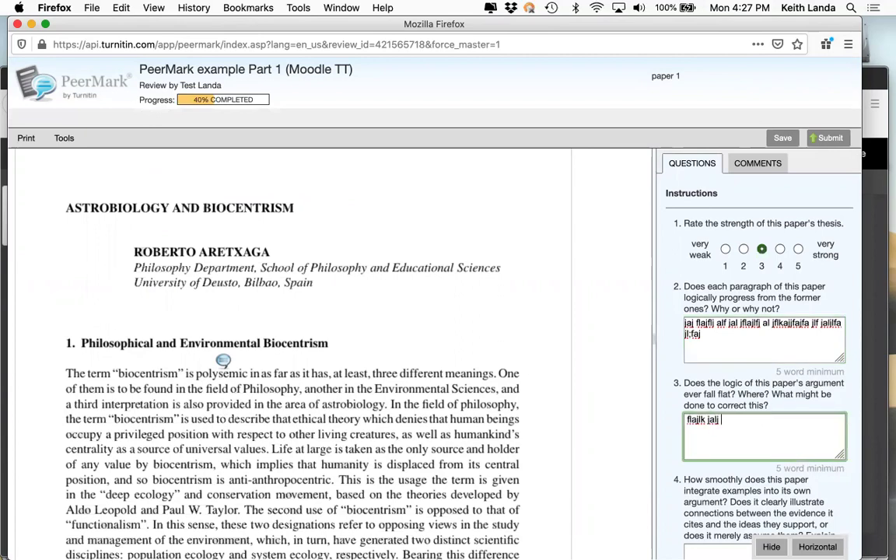
pyautogui.write('lkaj lkf jlaj f aj;jf laj lfj lkaj fl jasd')
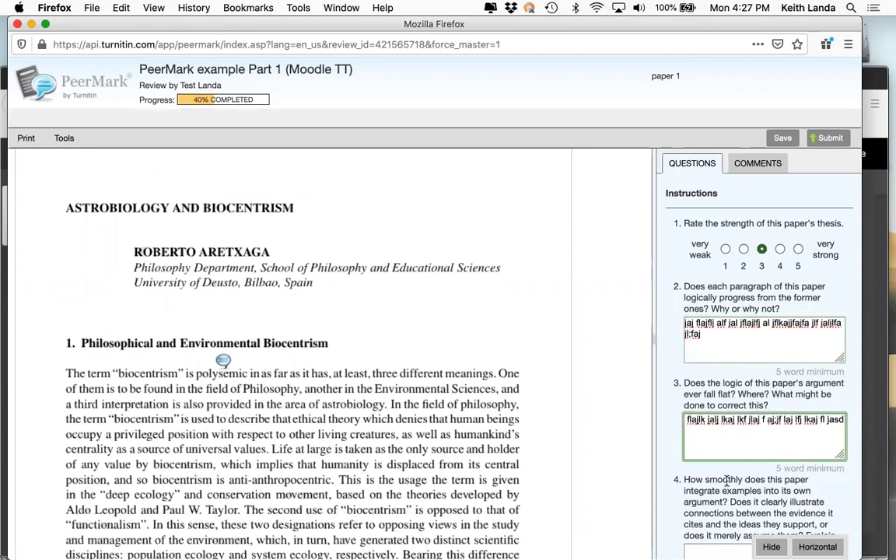
pyautogui.scroll(-3, 727, 480)
pyautogui.click(693, 417)
pyautogui.write('jkjalfjaljfj alf jlkajfljalj fljal jflajl;fjalj lajl;f ja;l j;la')
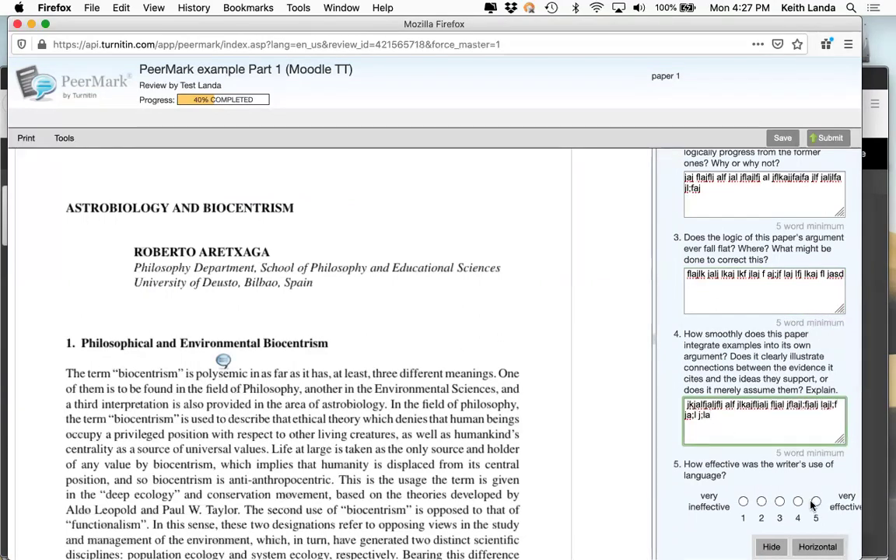
pyautogui.click(815, 503)
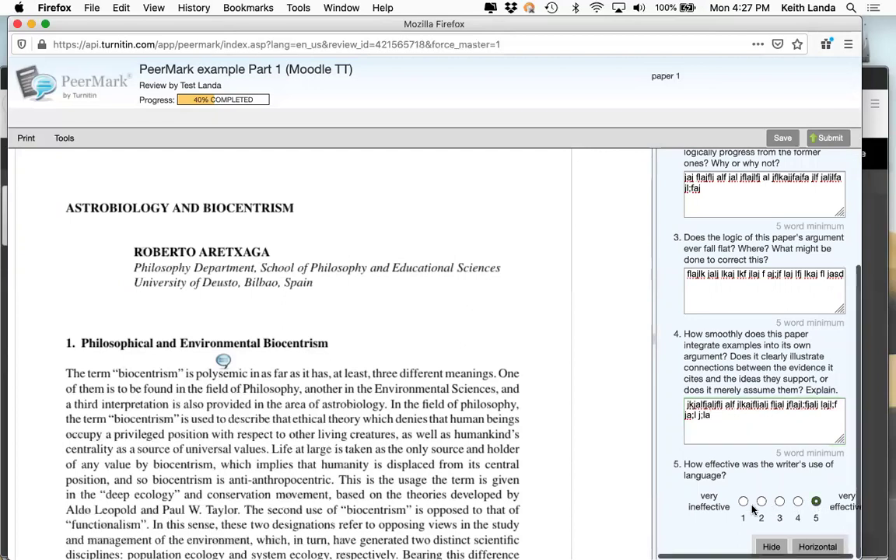
# - Save the review at 100% complete and briefly view the commenting and composition marks tools
pyautogui.click(782, 140)
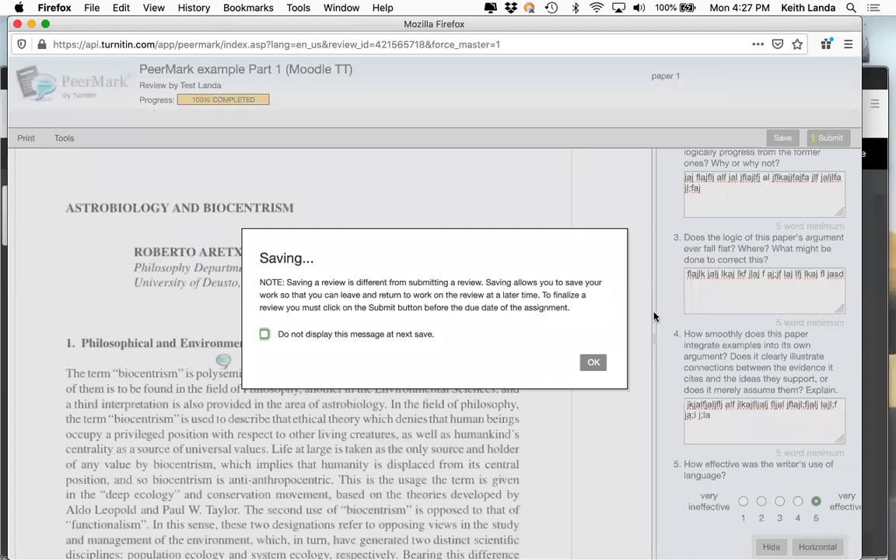
pyautogui.click(596, 366)
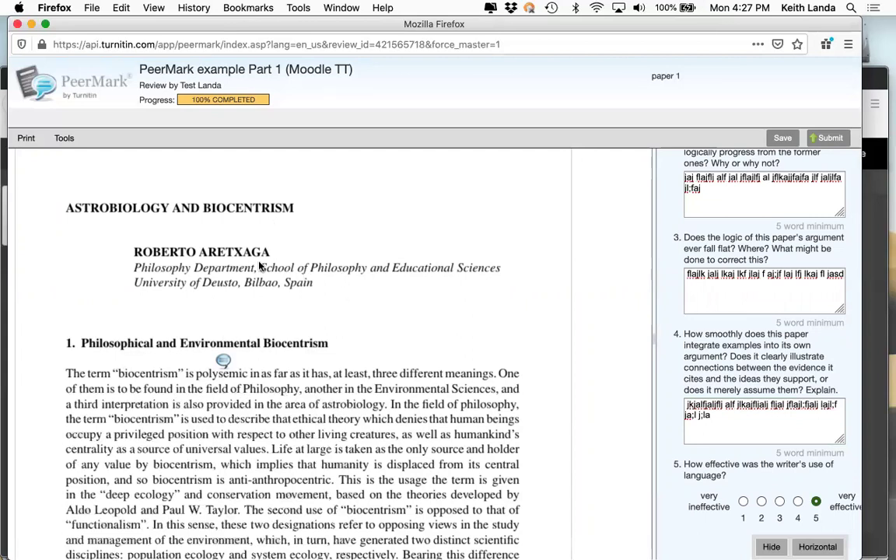
pyautogui.click(64, 138)
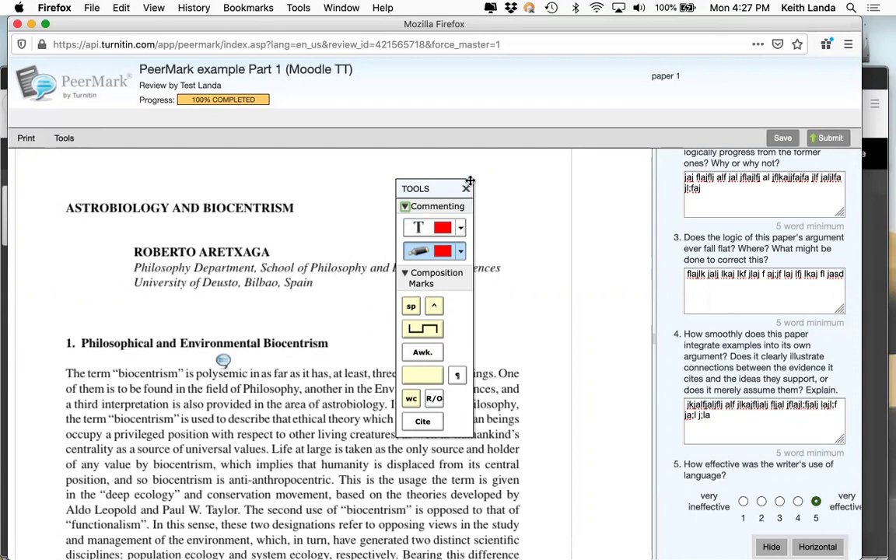
pyautogui.click(466, 187)
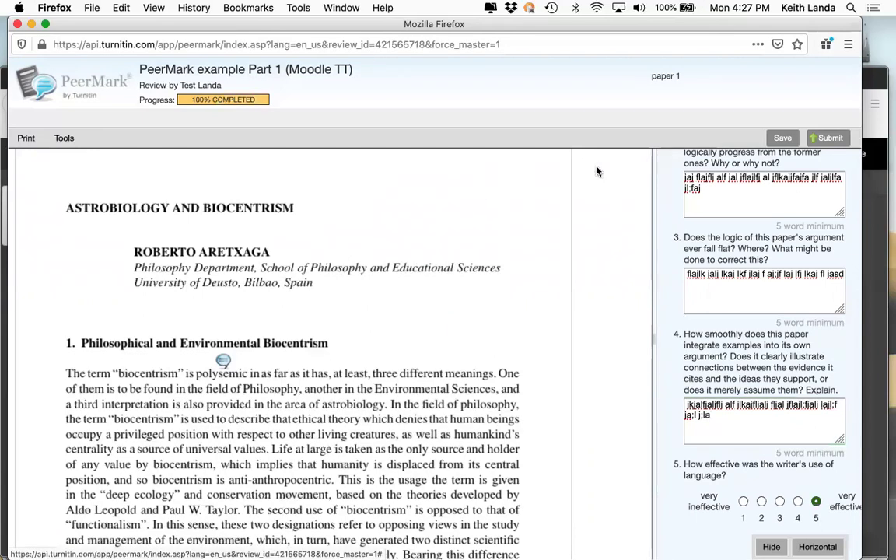
# - Submit the peer review, return to the assignment inbox, and close the PeerMark Reviews list
pyautogui.click(819, 139)
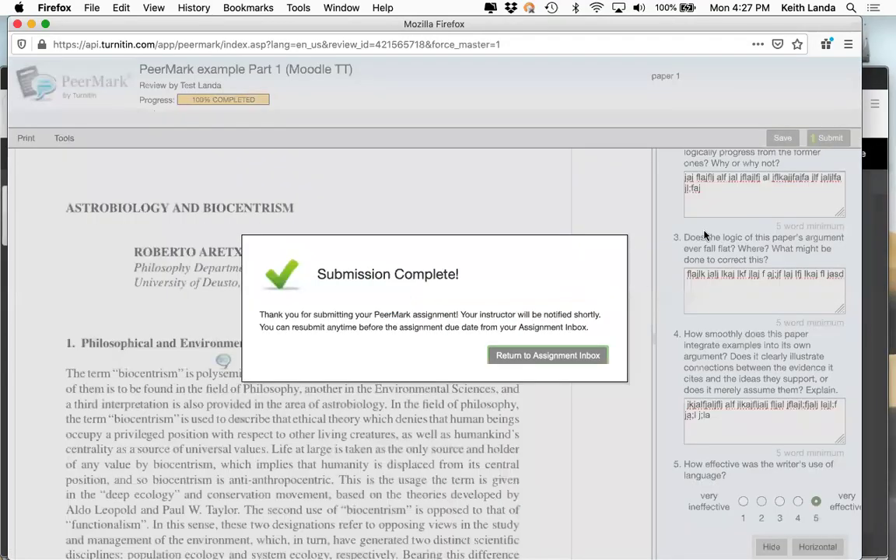
pyautogui.click(551, 357)
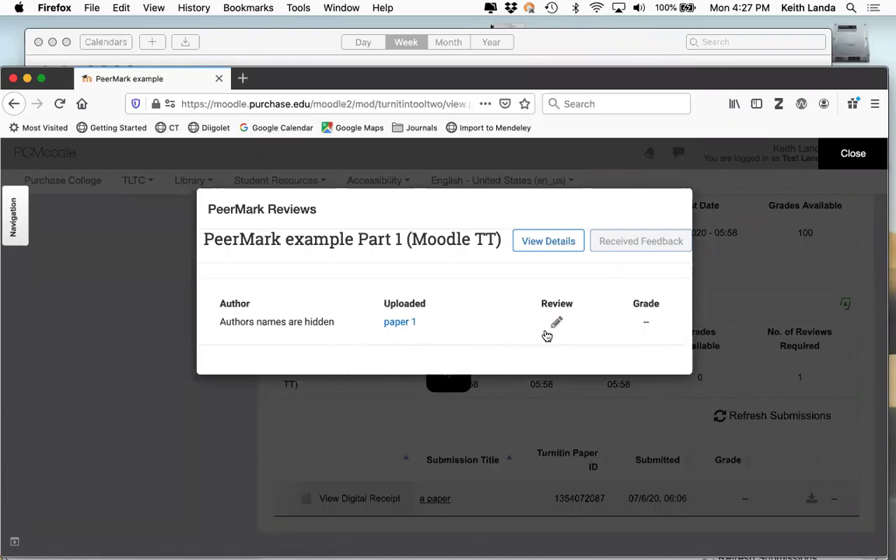
pyautogui.click(853, 154)
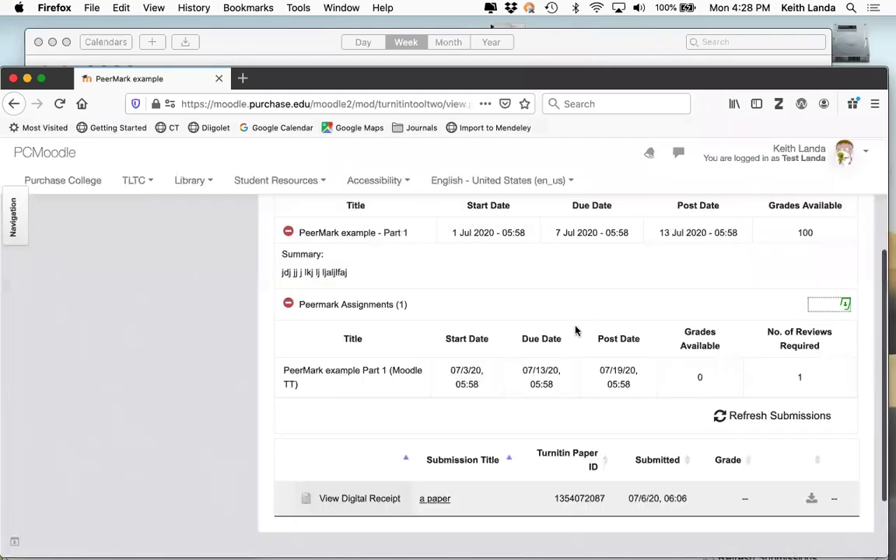
# - Scroll to the top and switch to the instructor's Chrome window
pyautogui.scroll(2, 576, 331)
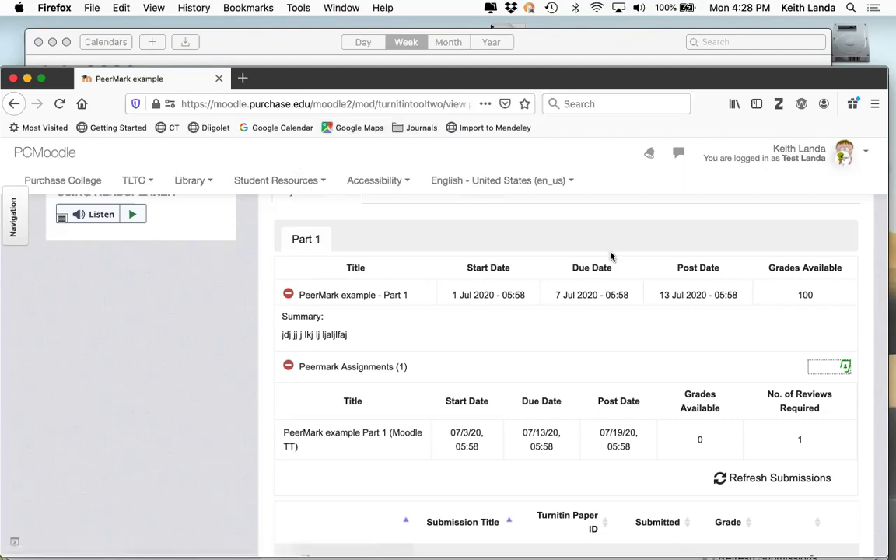
pyautogui.press('super+Tab')
pyautogui.press('super+Tab')
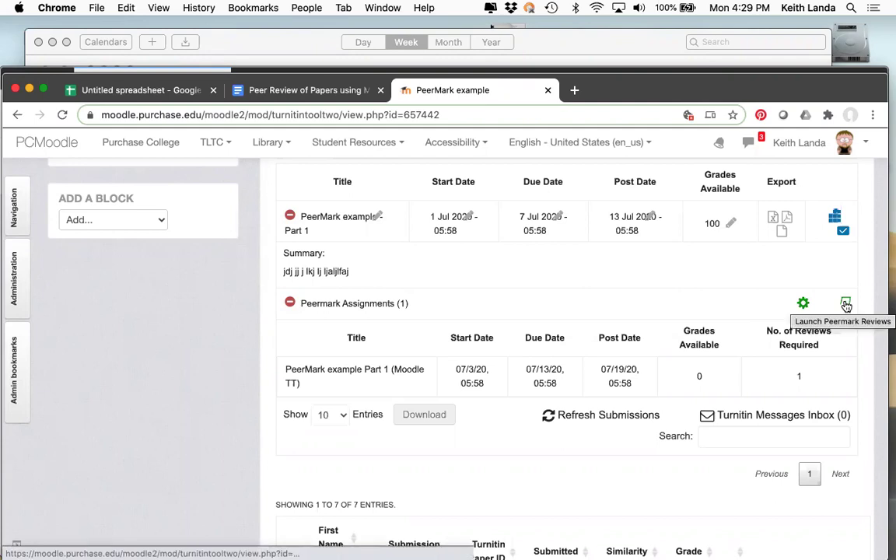
# - As instructor, launch PeerMark Reviews, open the first student's review, skim the paper, and close it
pyautogui.click(847, 304)
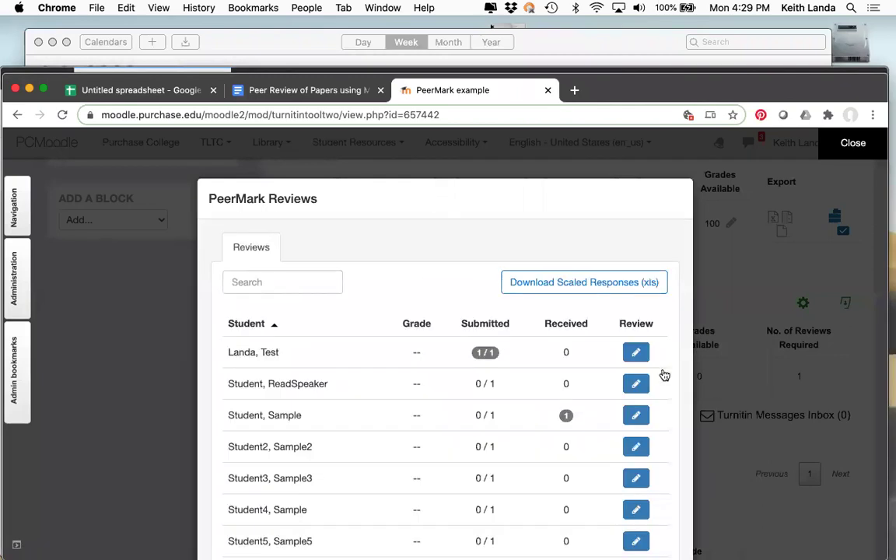
pyautogui.scroll(-2, 590, 430)
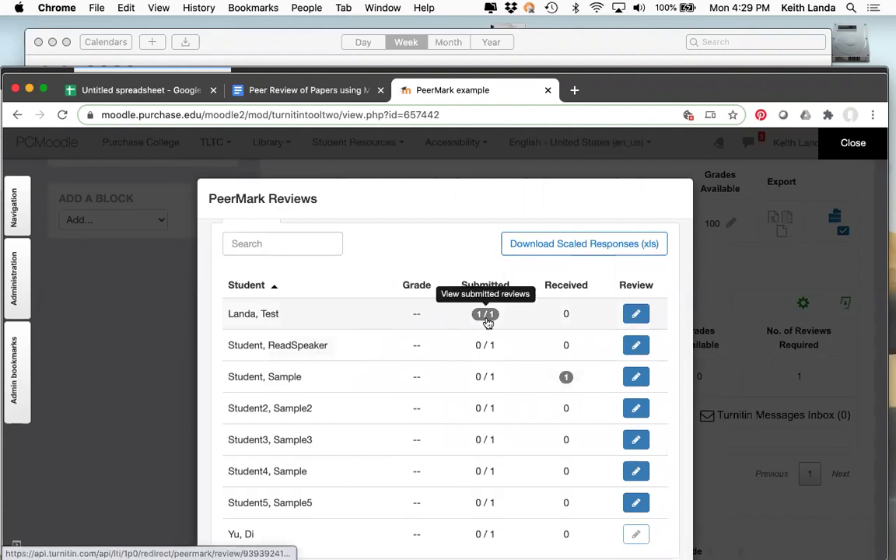
pyautogui.click(637, 315)
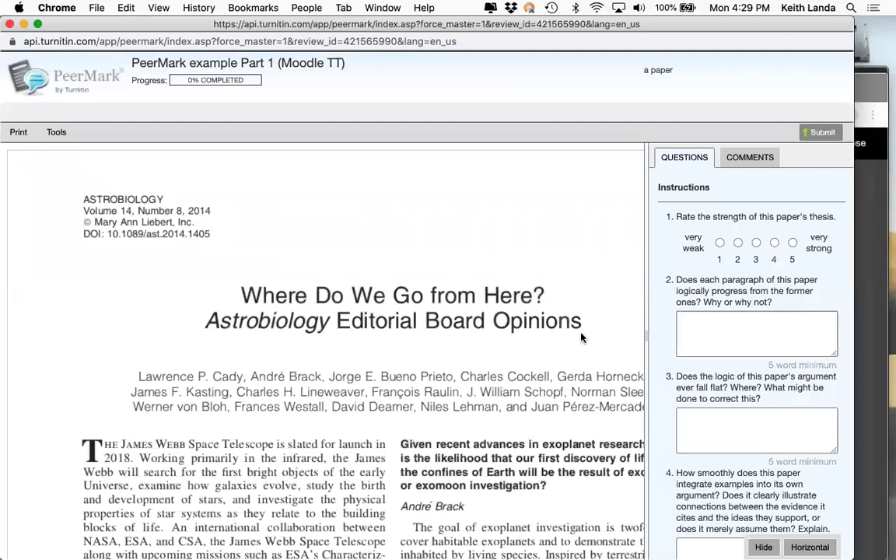
pyautogui.scroll(-3, 581, 337)
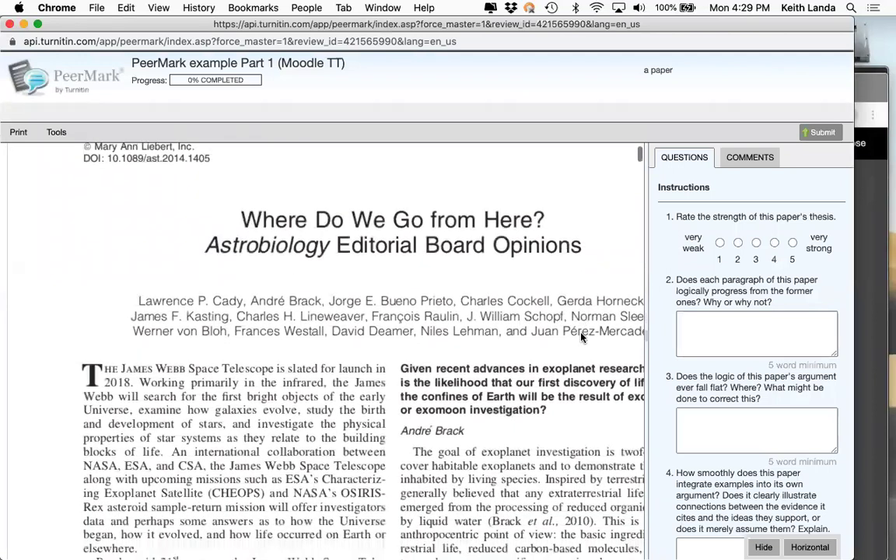
pyautogui.scroll(-3, 581, 337)
pyautogui.scroll(6, 582, 337)
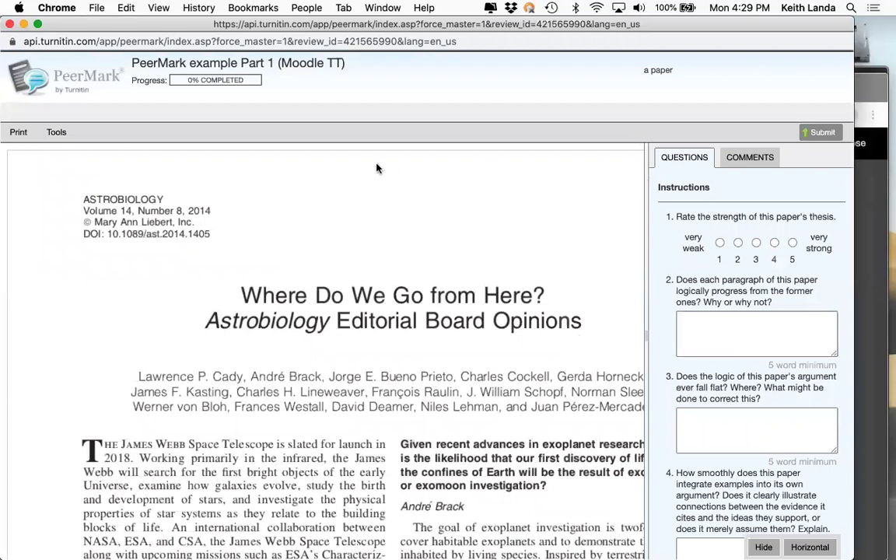
pyautogui.click(9, 24)
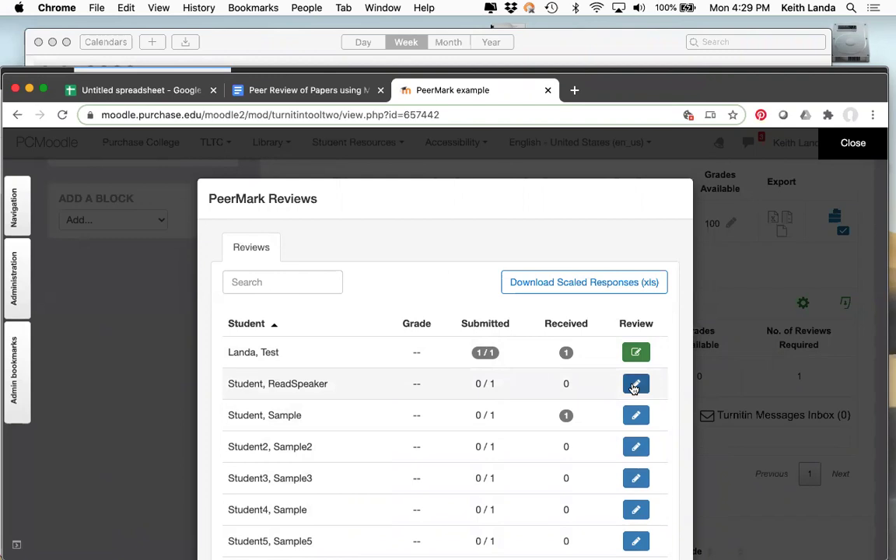
# - Check the first student's received reviews, then read Sample Student's 100%-complete received review and close it
pyautogui.click(566, 354)
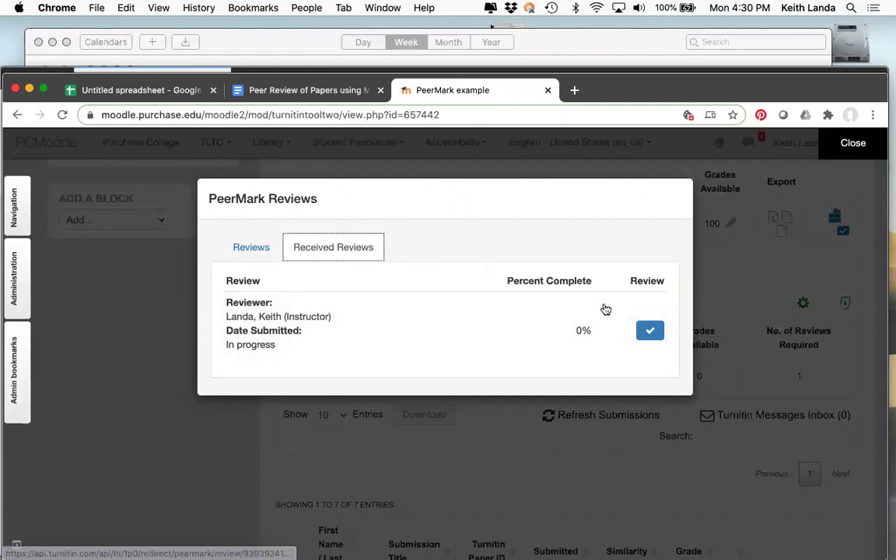
pyautogui.click(250, 247)
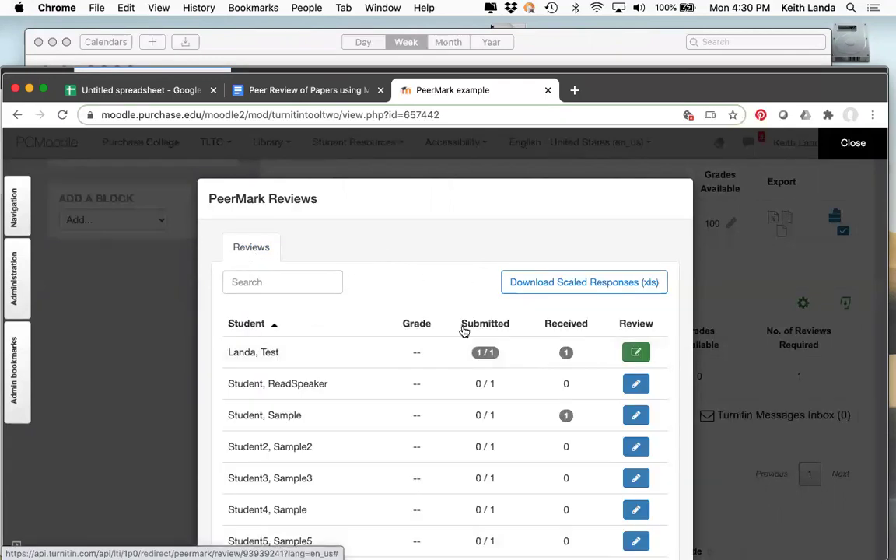
pyautogui.click(568, 416)
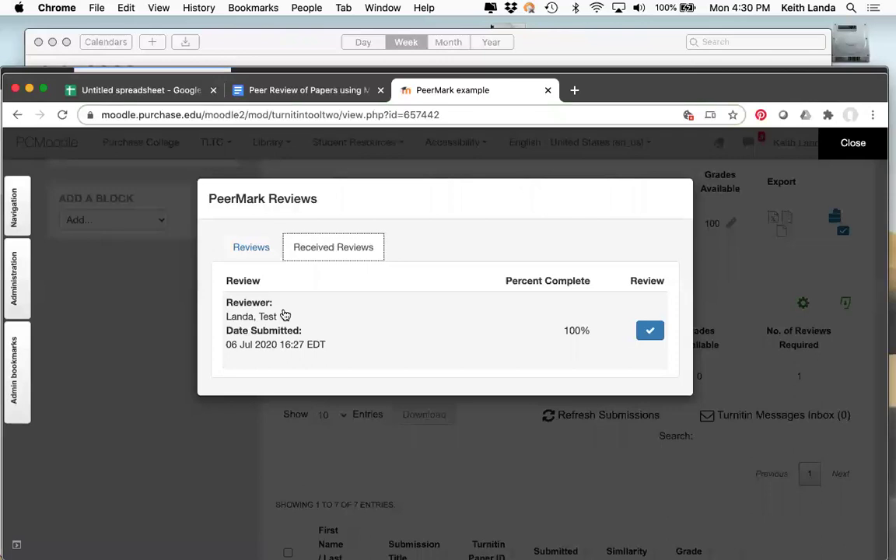
pyautogui.click(650, 333)
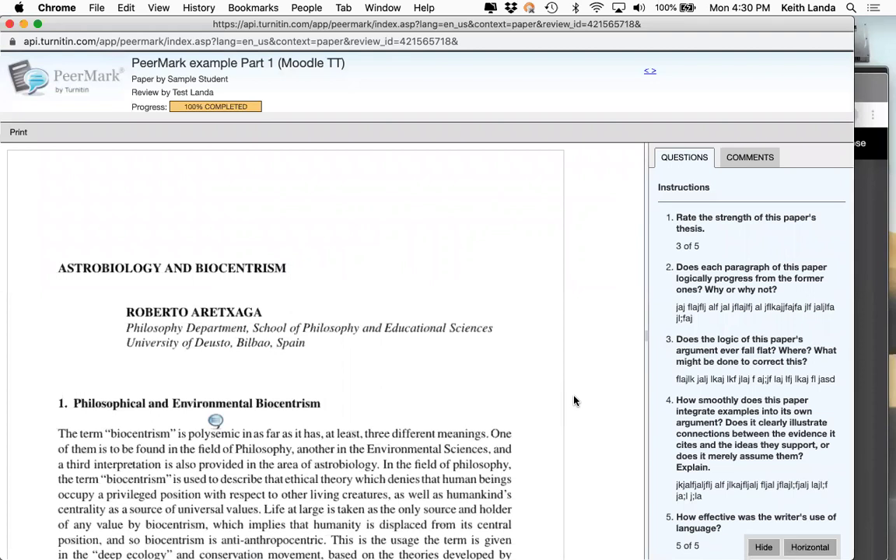
pyautogui.scroll(-1, 574, 401)
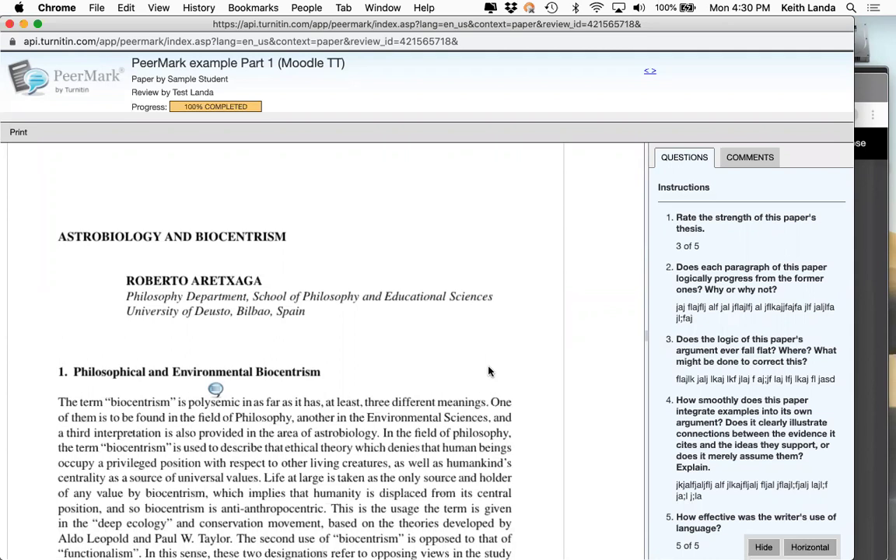
pyautogui.press('super+w')
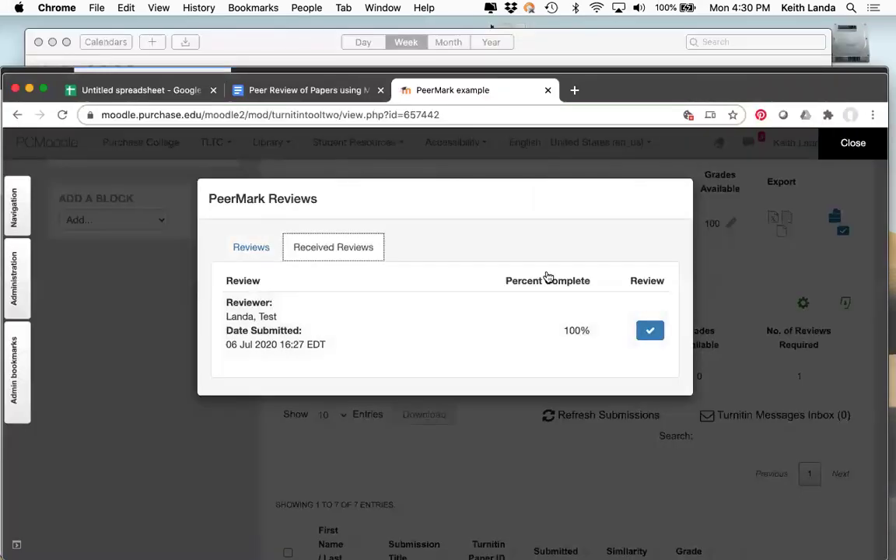
pyautogui.click(845, 144)
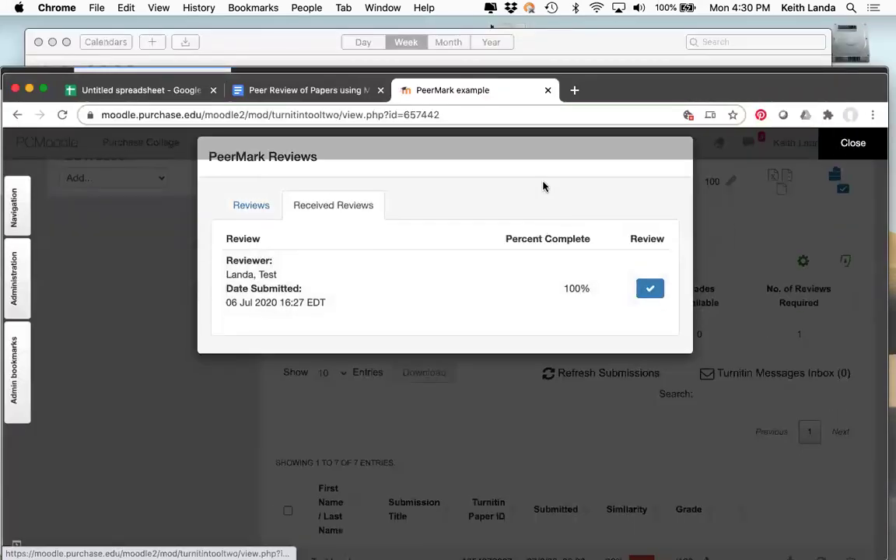
# - From the workshop outline doc, open Turnitin's Grading peer reviews help page, then return to the PeerMark example tab
pyautogui.click(322, 95)
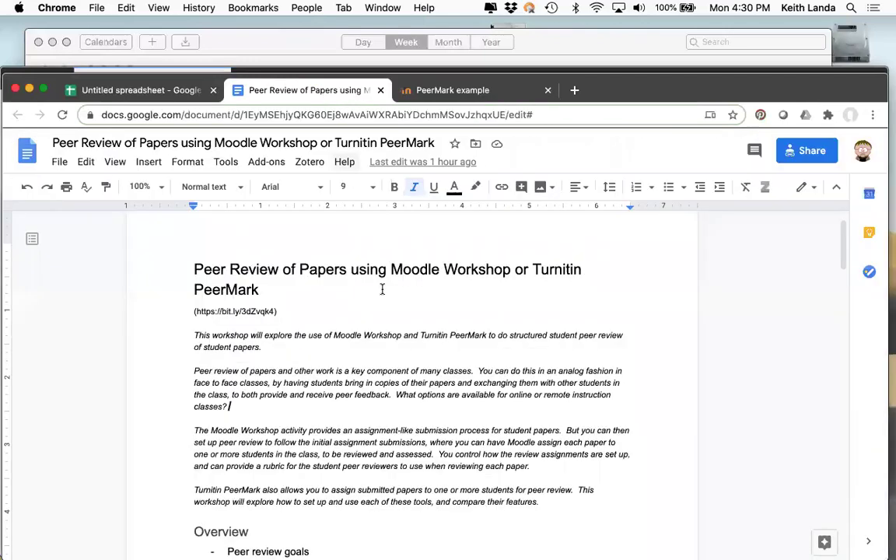
pyautogui.scroll(-10, 382, 290)
pyautogui.scroll(-15, 382, 290)
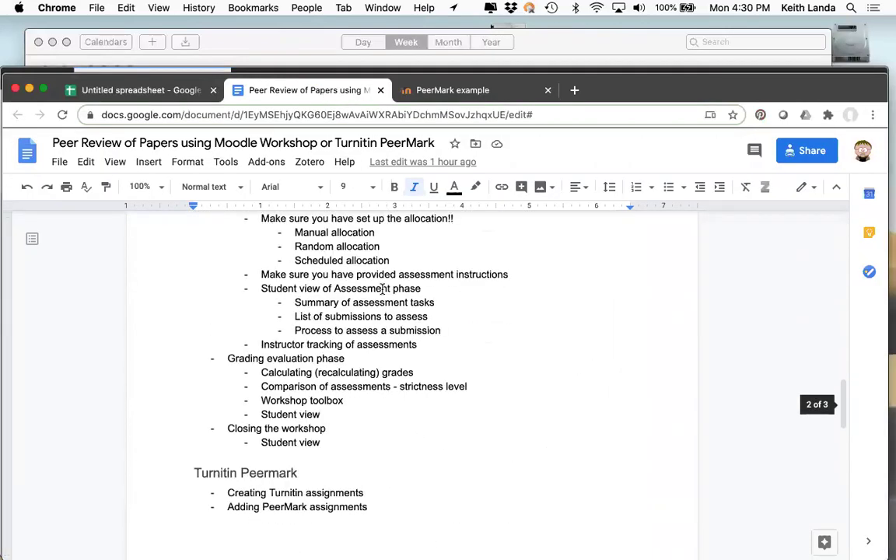
pyautogui.scroll(-5, 382, 290)
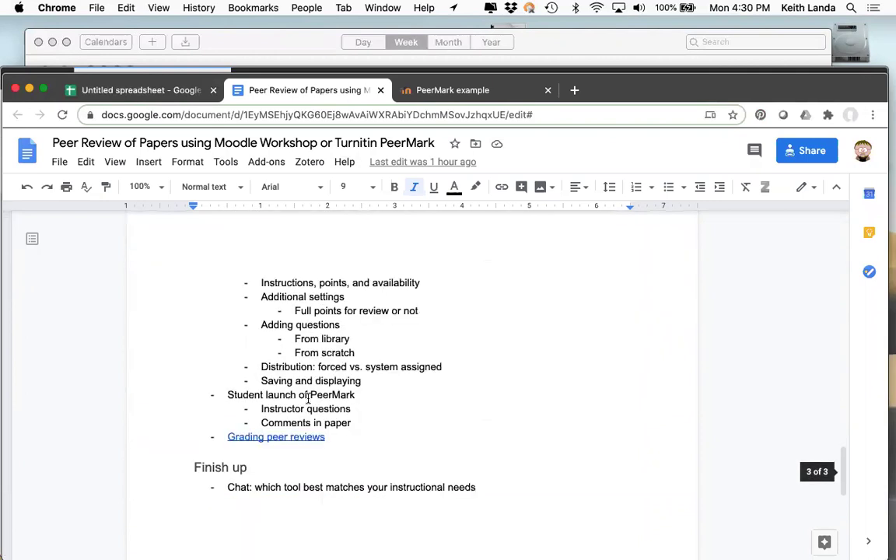
pyautogui.click(267, 440)
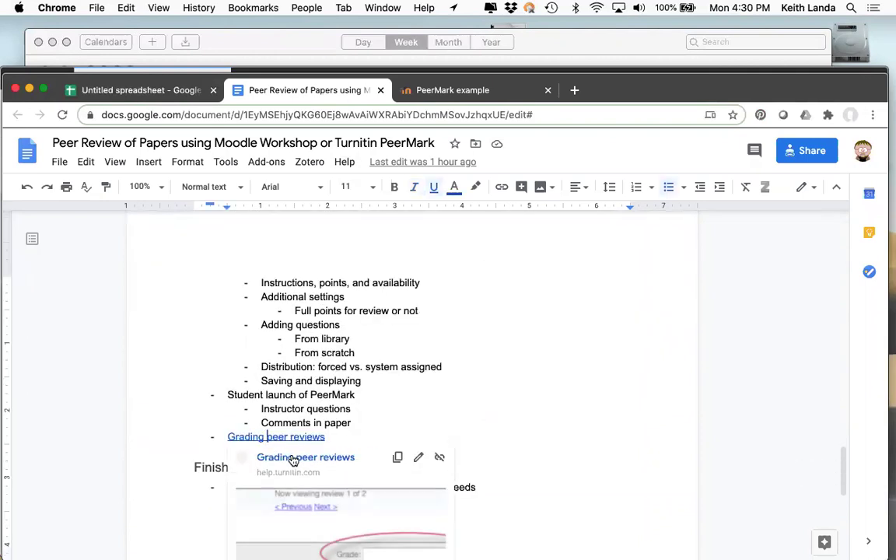
pyautogui.click(293, 459)
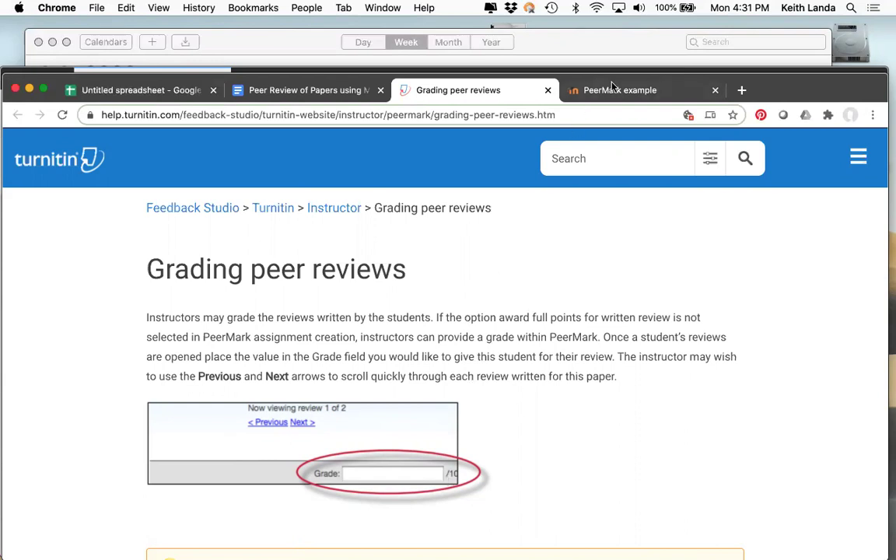
pyautogui.click(614, 91)
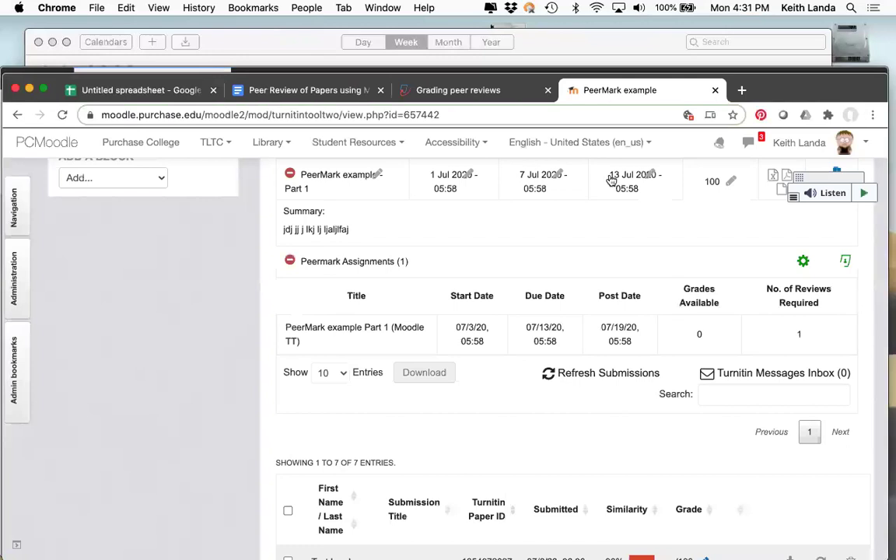
# - Reopen Sample Student's received review in PeerMark and read through its question answers
pyautogui.scroll(1, 591, 317)
pyautogui.scroll(1, 591, 317)
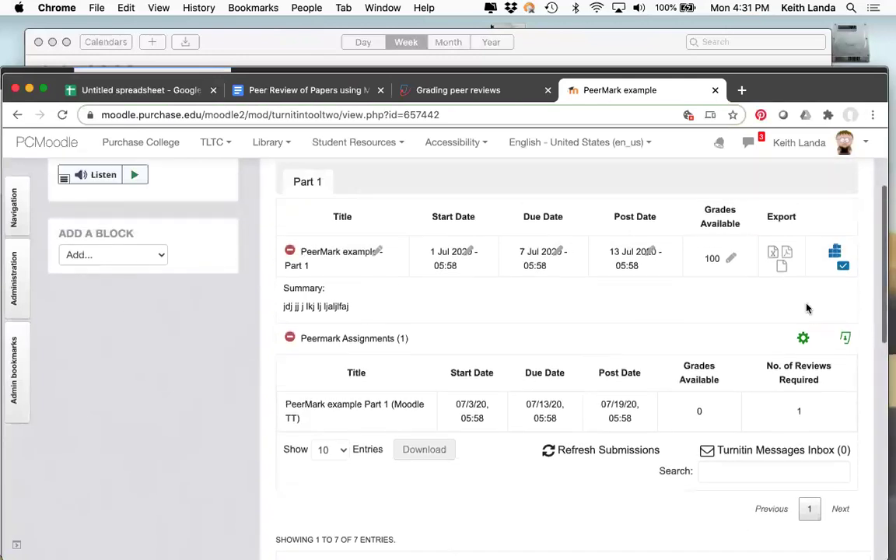
pyautogui.click(846, 340)
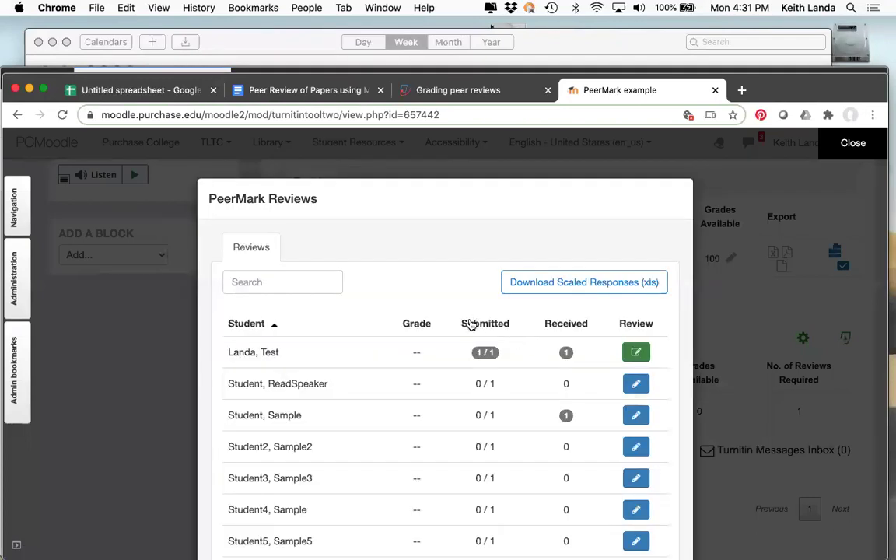
pyautogui.click(567, 417)
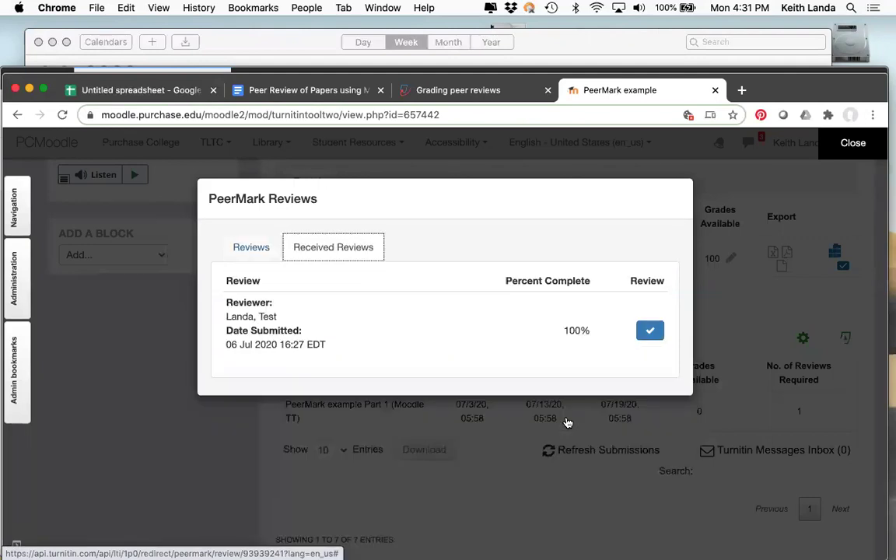
pyautogui.click(643, 338)
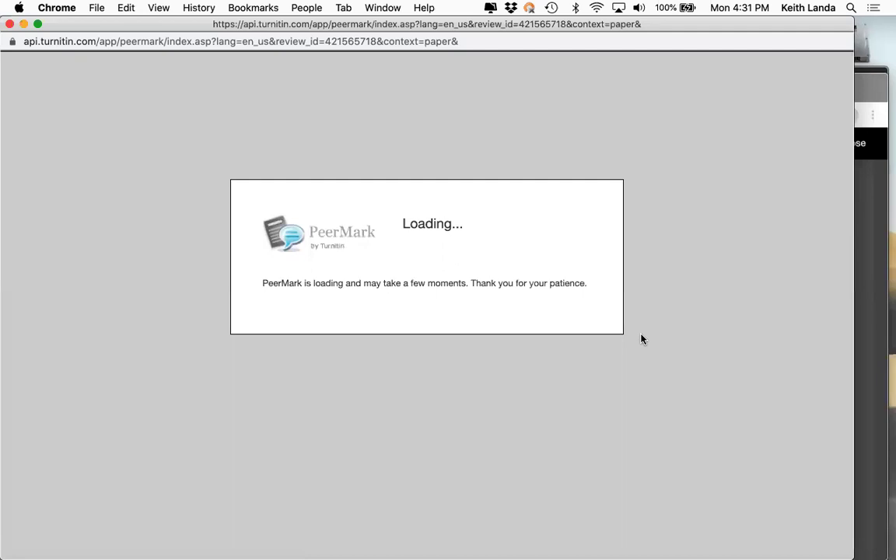
pyautogui.scroll(-15, 643, 338)
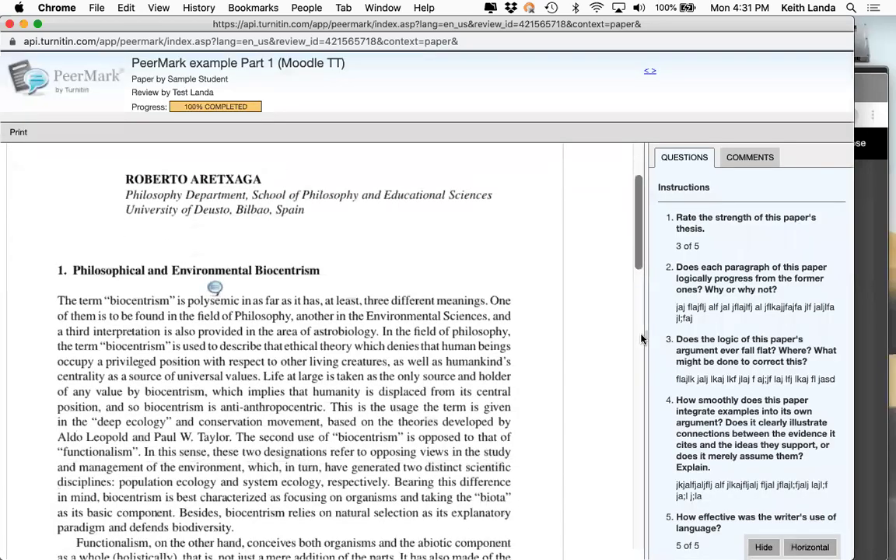
pyautogui.scroll(-3, 643, 339)
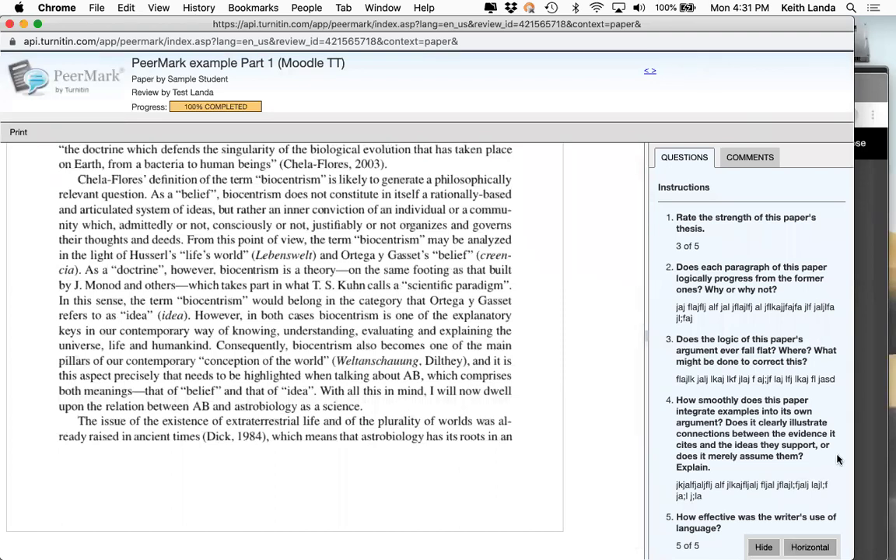
pyautogui.scroll(15, 569, 431)
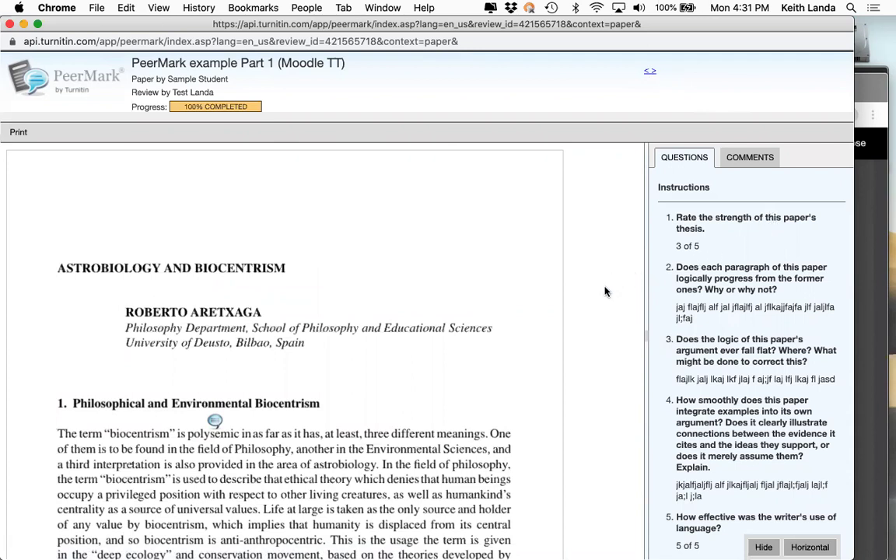
pyautogui.scroll(-3, 606, 292)
pyautogui.scroll(-2, 712, 415)
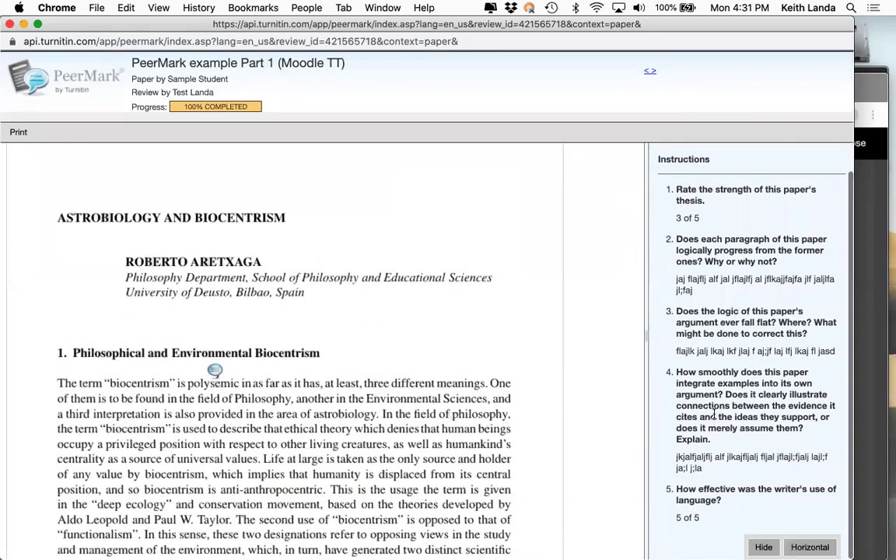
pyautogui.scroll(2, 713, 415)
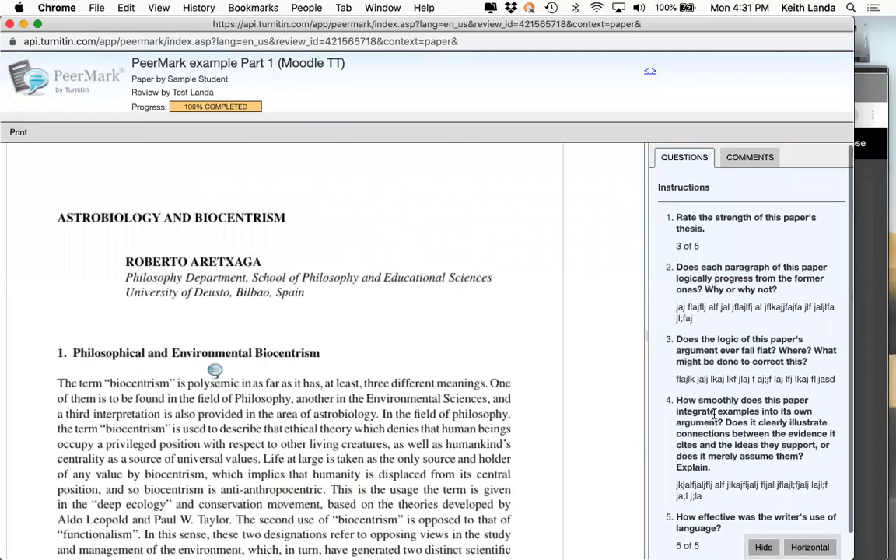
# - View the reviewer's comment on the paper in the COMMENTS tab, then close the review
pyautogui.click(738, 157)
pyautogui.scroll(-15, 468, 346)
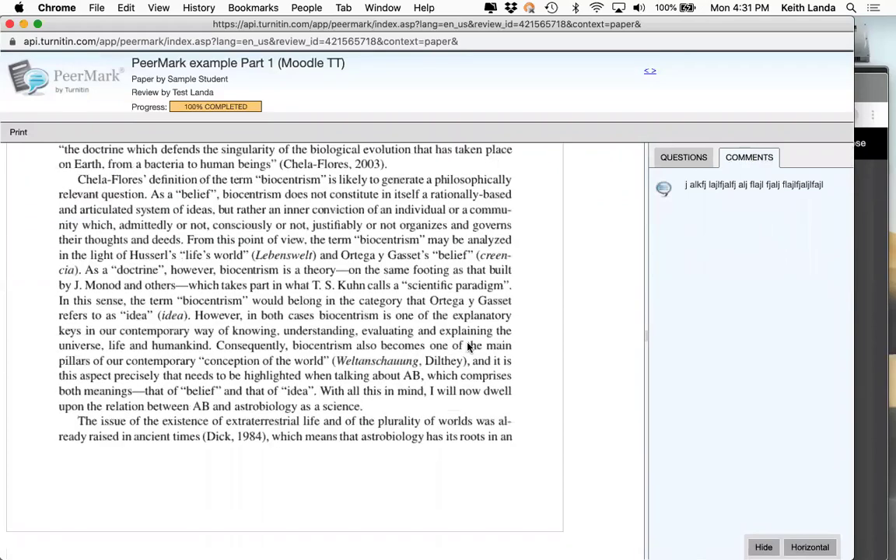
pyautogui.scroll(15, 468, 347)
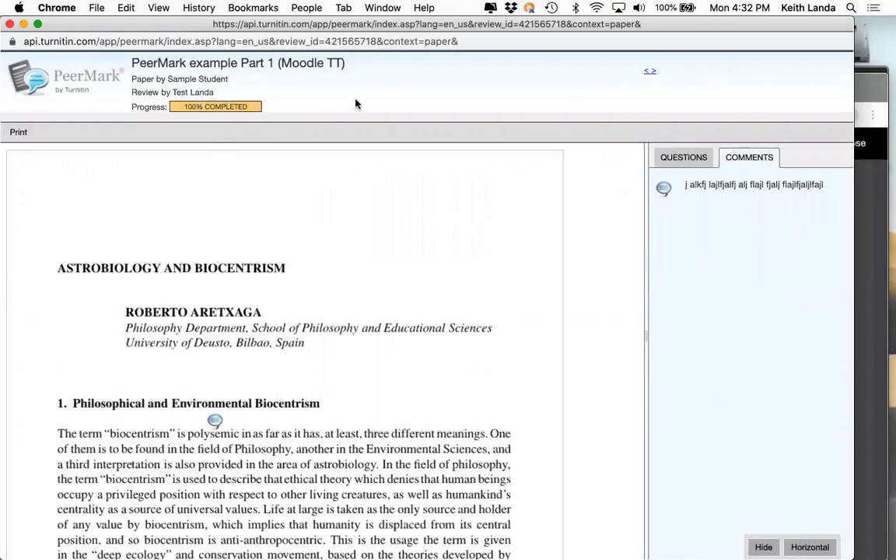
pyautogui.click(9, 24)
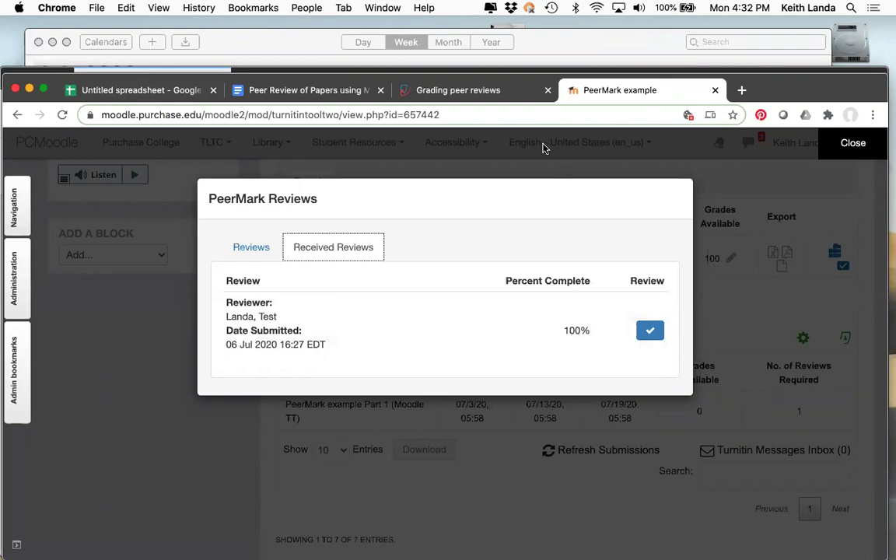
# - Close the PeerMark Reviews list and return to the sandbox course page, reviewing its Structured peer review section
pyautogui.click(843, 145)
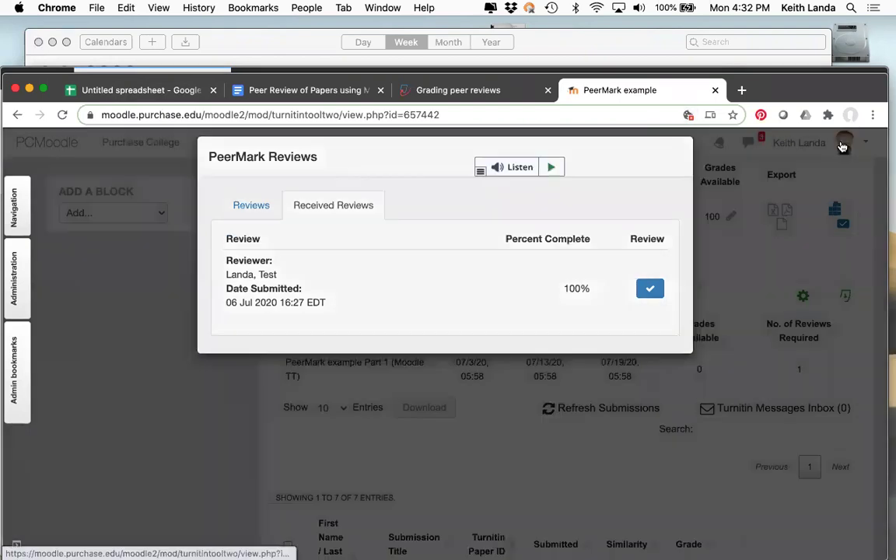
pyautogui.scroll(3, 531, 296)
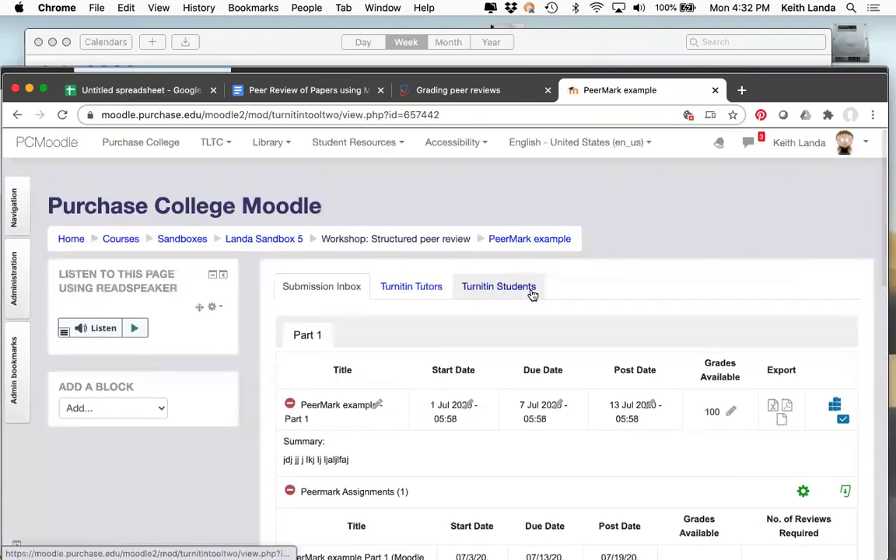
pyautogui.click(265, 239)
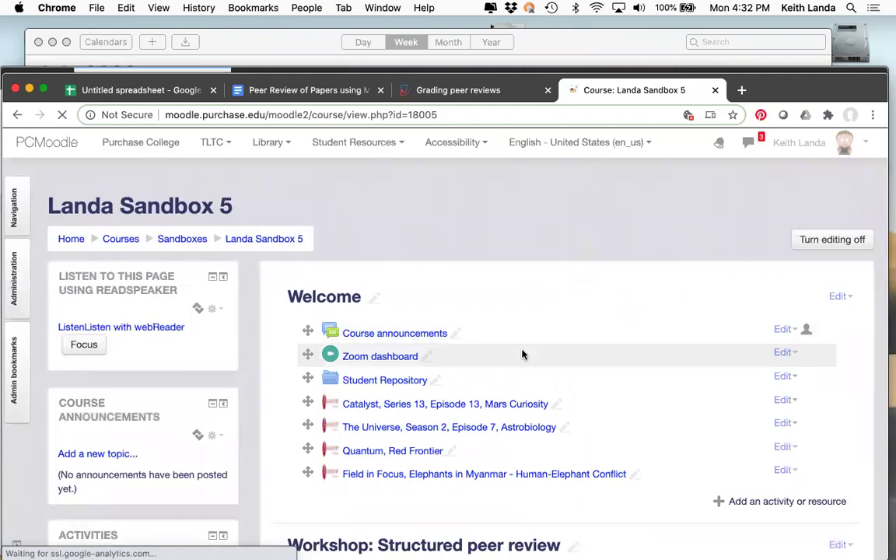
pyautogui.scroll(-5, 522, 355)
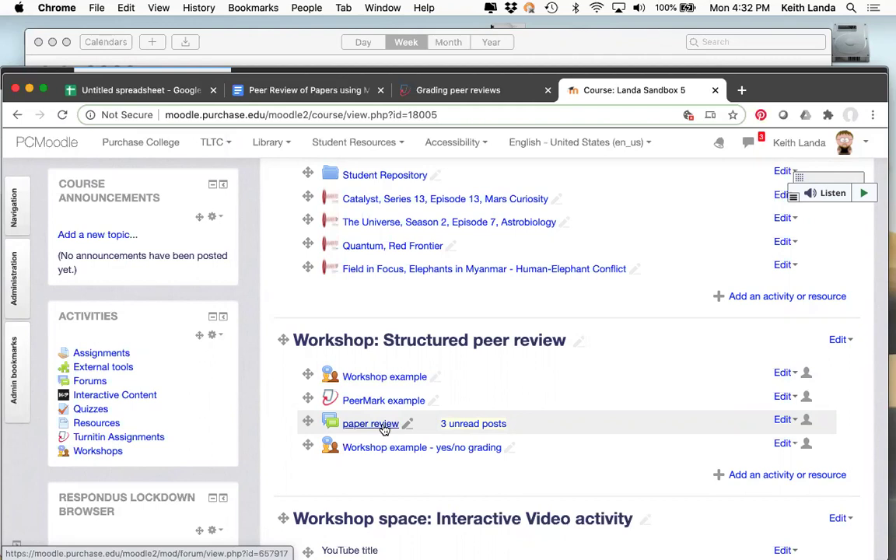
pyautogui.scroll(-5, 384, 429)
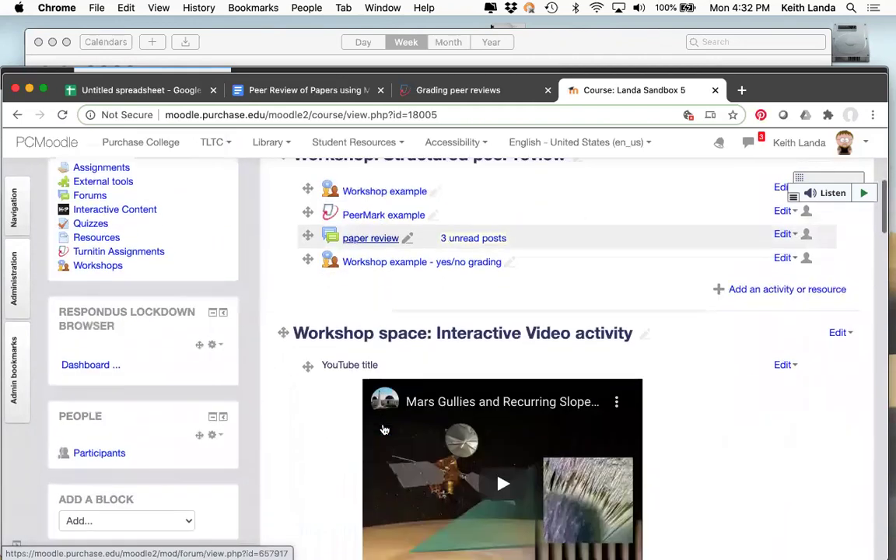
pyautogui.scroll(2, 395, 368)
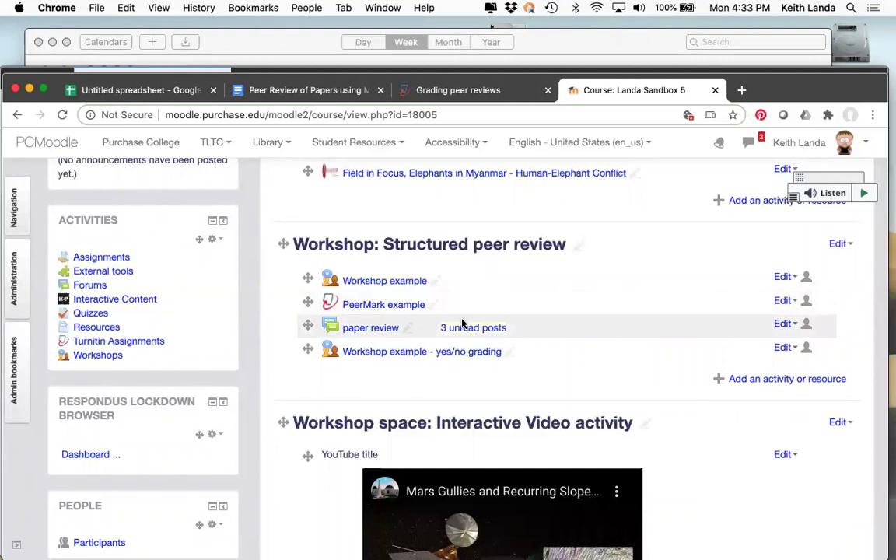
pyautogui.scroll(5, 511, 303)
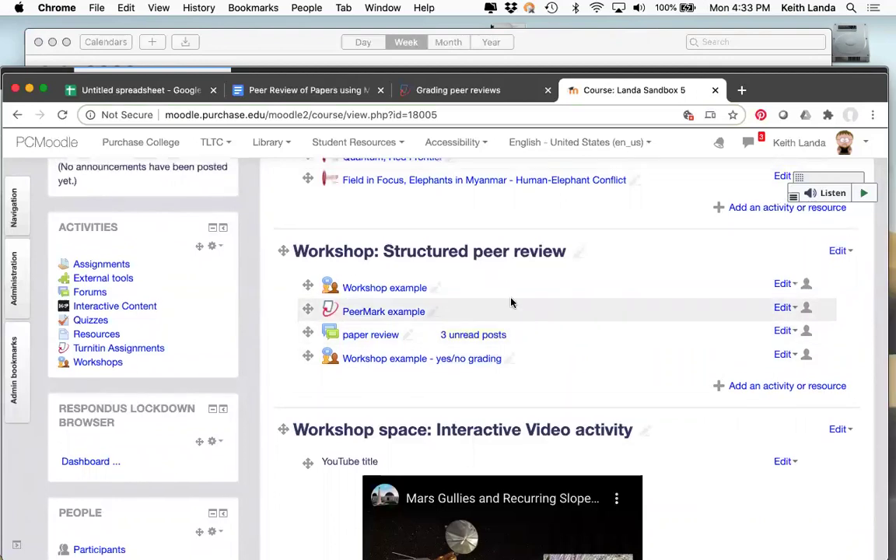